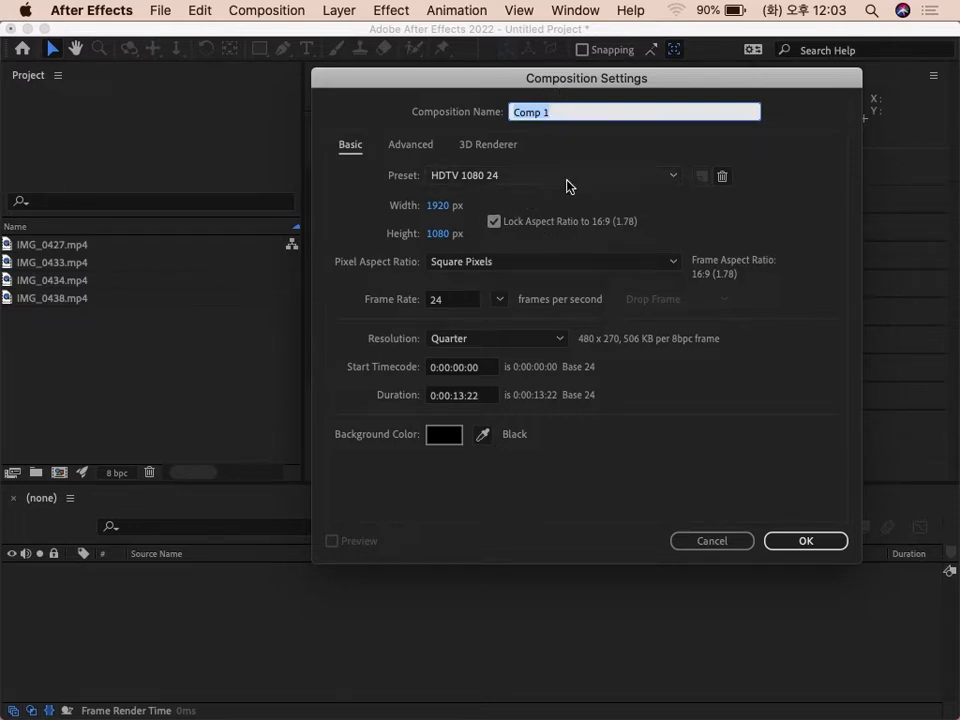
# - Create a 500 by 500 px composition with the aspect ratio unlocked and a duration of 2 seconds
pyautogui.click(445, 214)
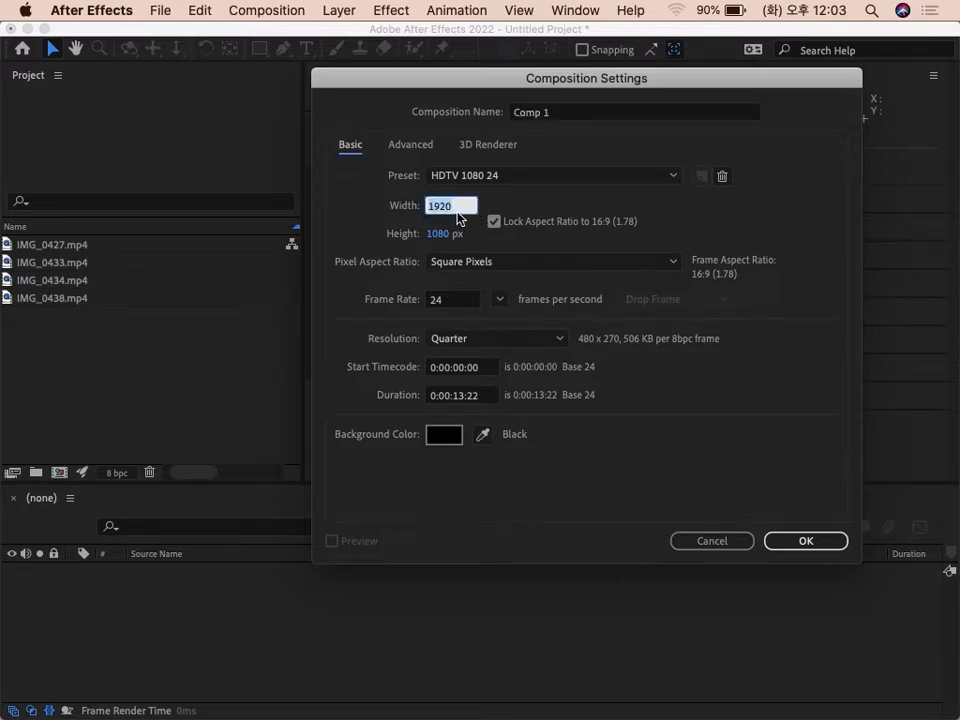
pyautogui.write('500')
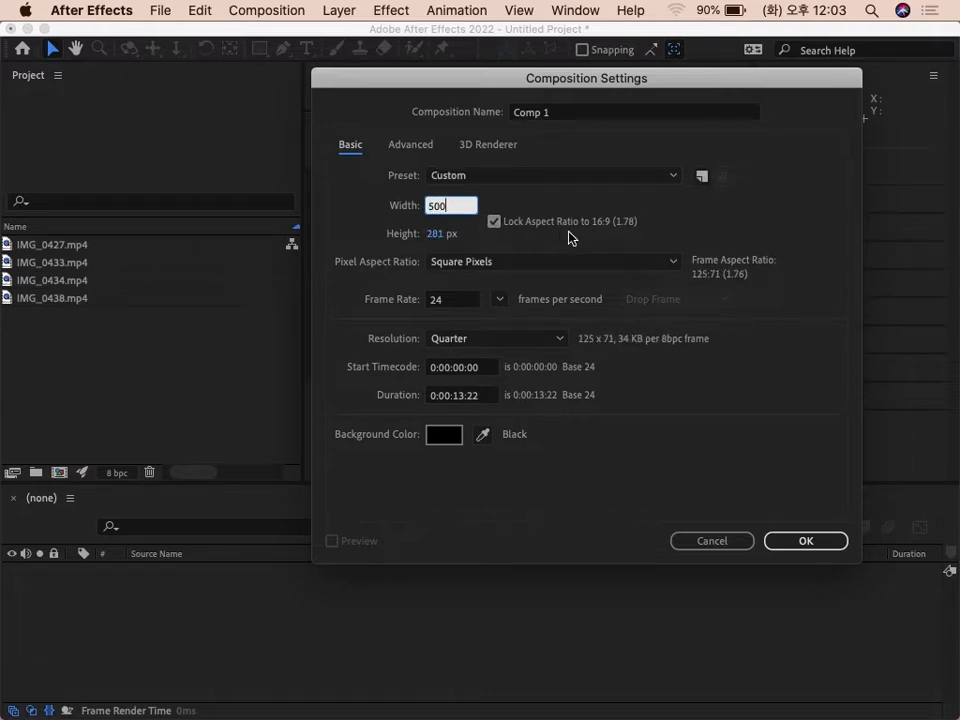
pyautogui.click(493, 222)
pyautogui.click(455, 235)
pyautogui.write('500')
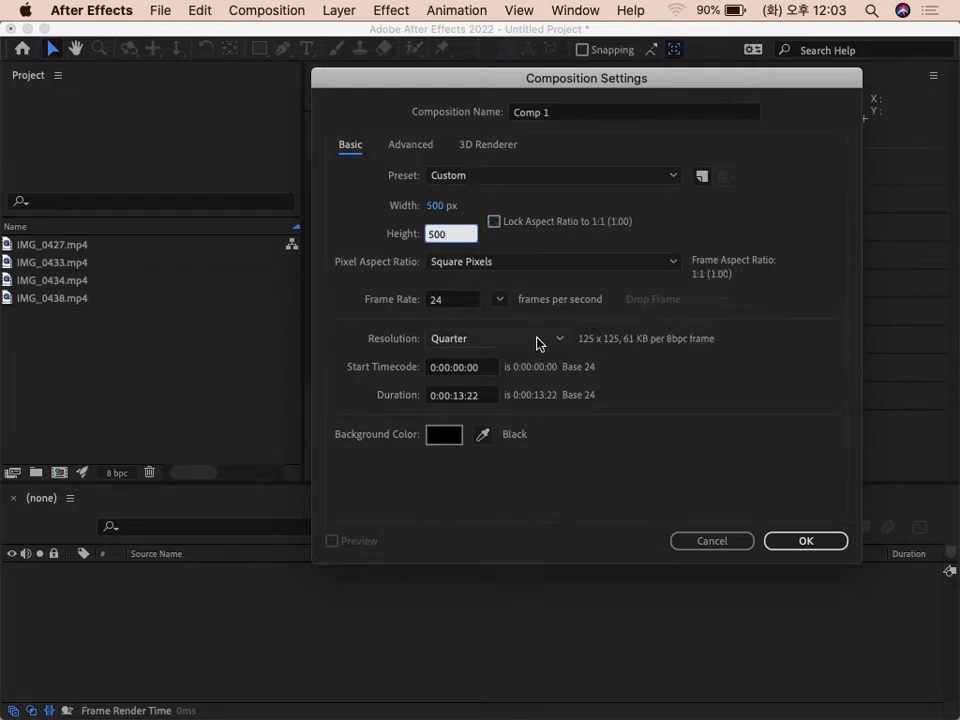
pyautogui.click(459, 398)
pyautogui.moveTo(499, 400); pyautogui.dragTo(328, 389)
pyautogui.write('200')
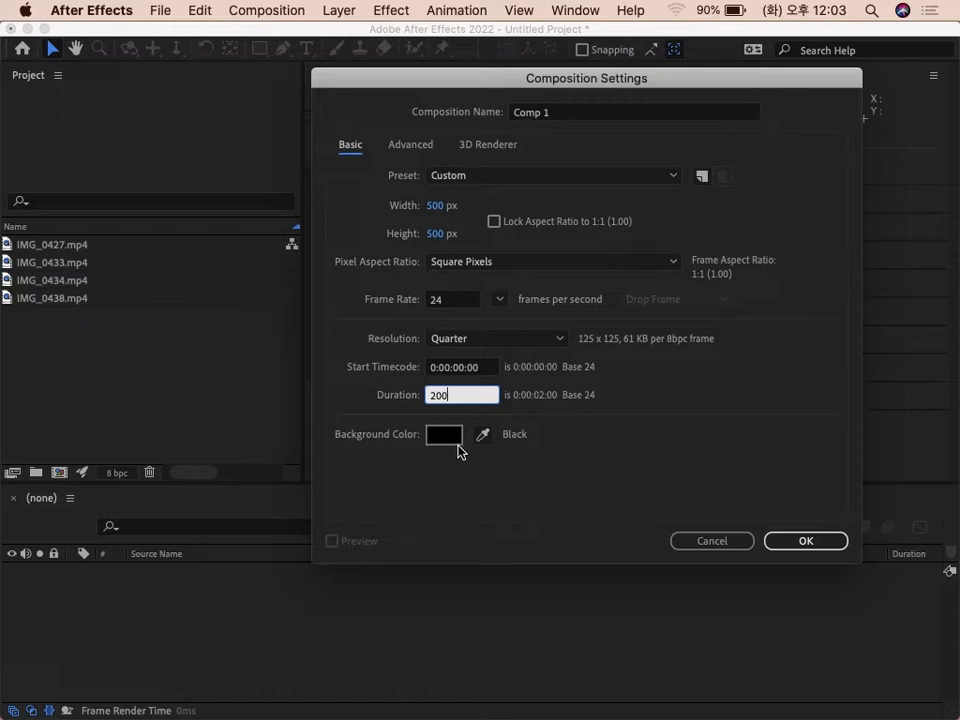
pyautogui.click(784, 540)
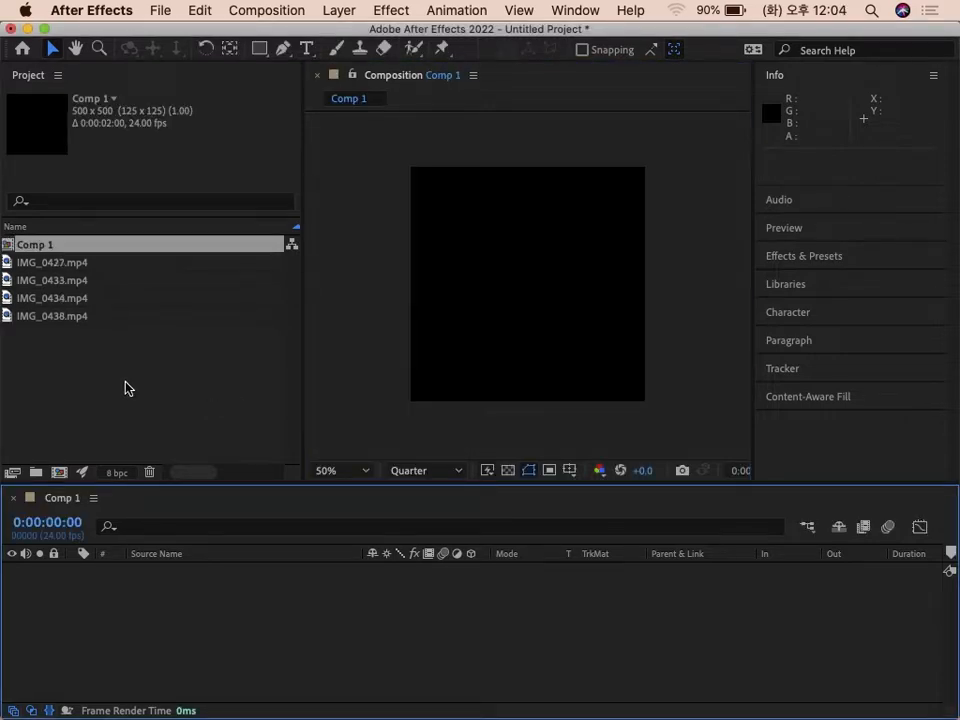
# - Fit the composition to its viewer and enlarge the viewer by narrowing the project area and shrinking the timeline
pyautogui.click(368, 472)
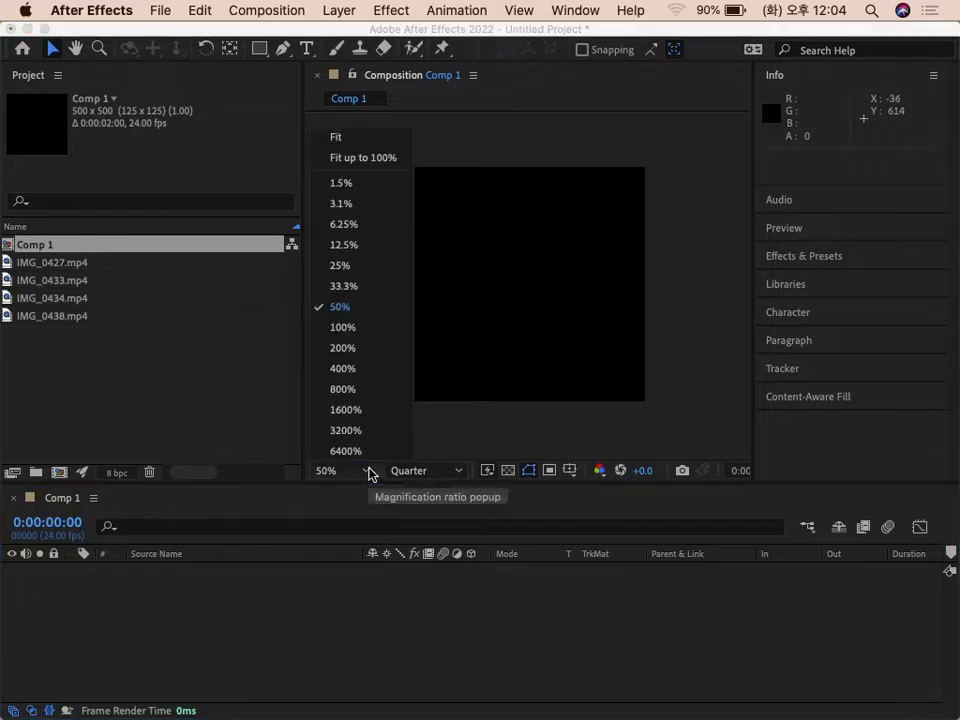
pyautogui.click(346, 140)
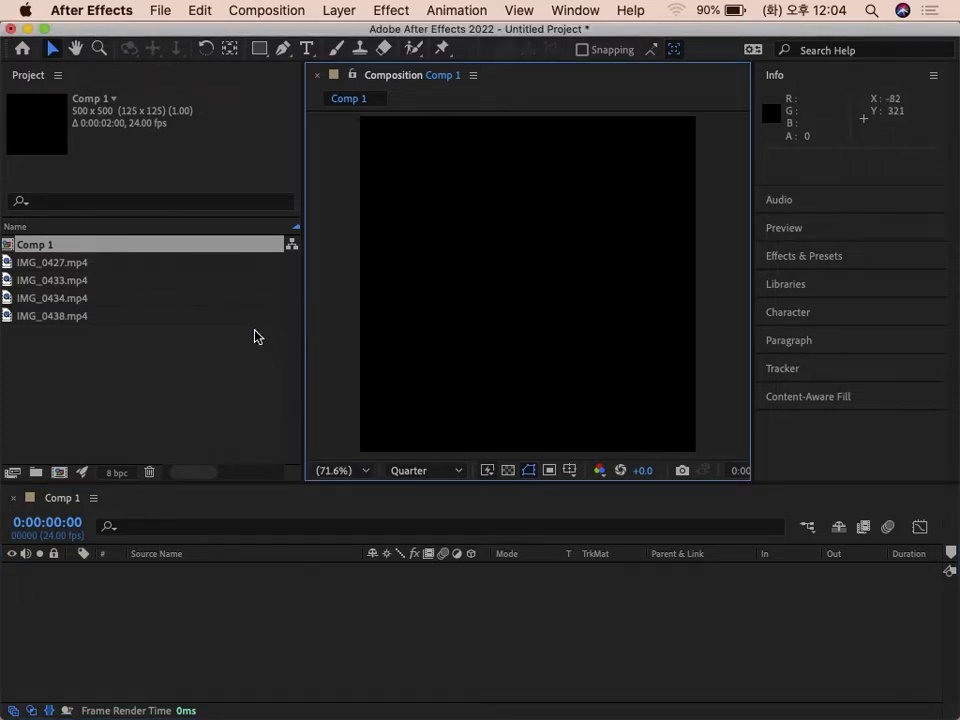
pyautogui.moveTo(752, 306); pyautogui.dragTo(862, 314)
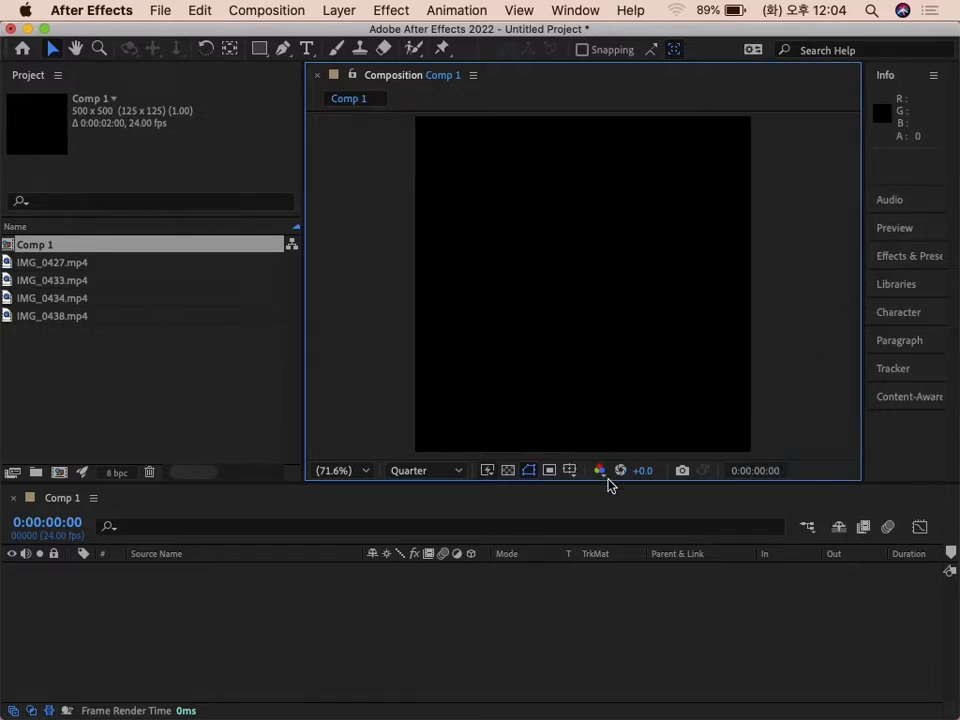
pyautogui.moveTo(609, 481); pyautogui.dragTo(600, 538)
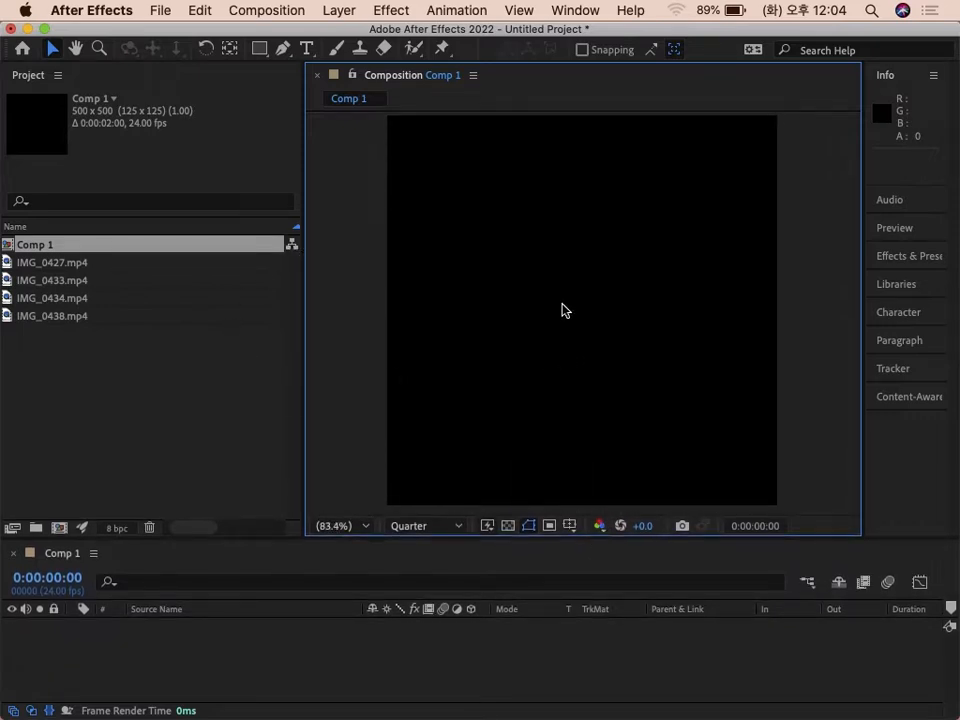
pyautogui.moveTo(863, 302); pyautogui.dragTo(819, 302)
pyautogui.moveTo(302, 336); pyautogui.dragTo(152, 328)
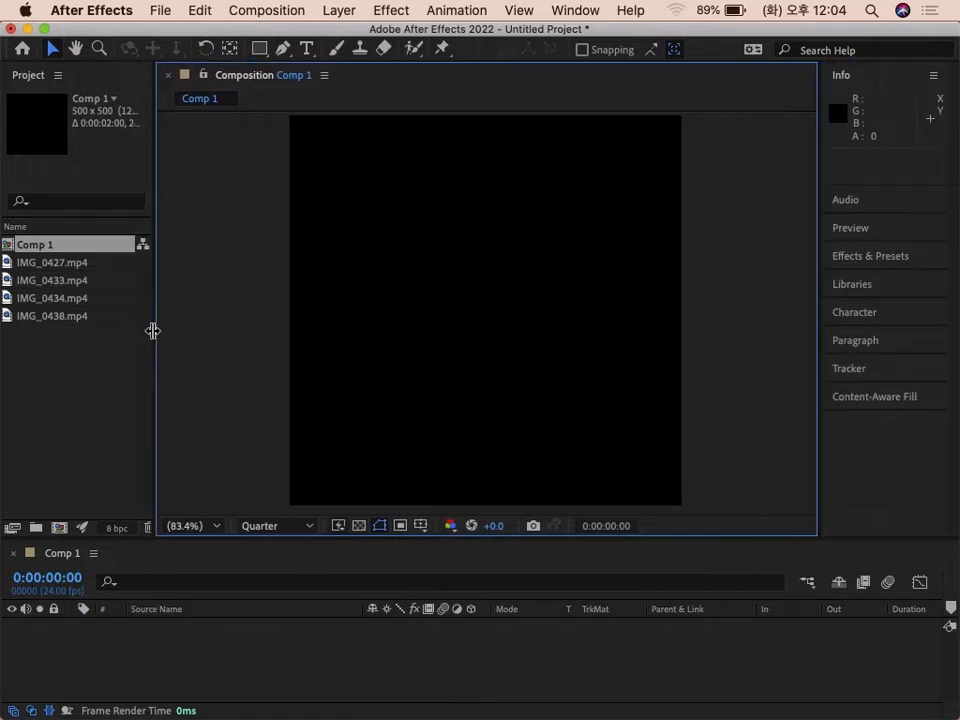
pyautogui.moveTo(821, 309); pyautogui.dragTo(797, 311)
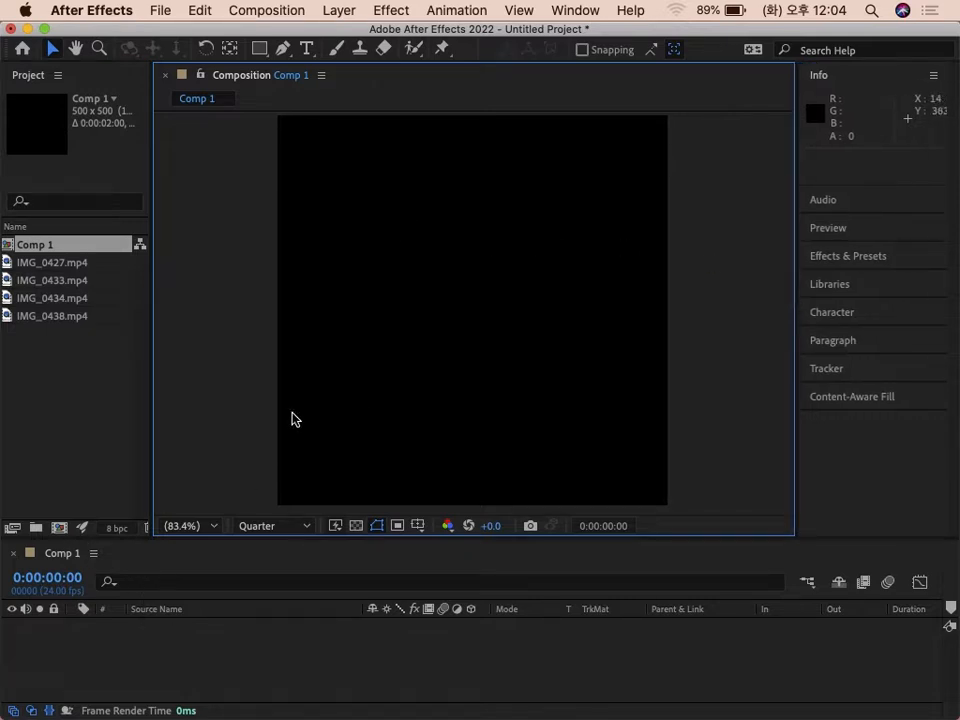
pyautogui.click(104, 648)
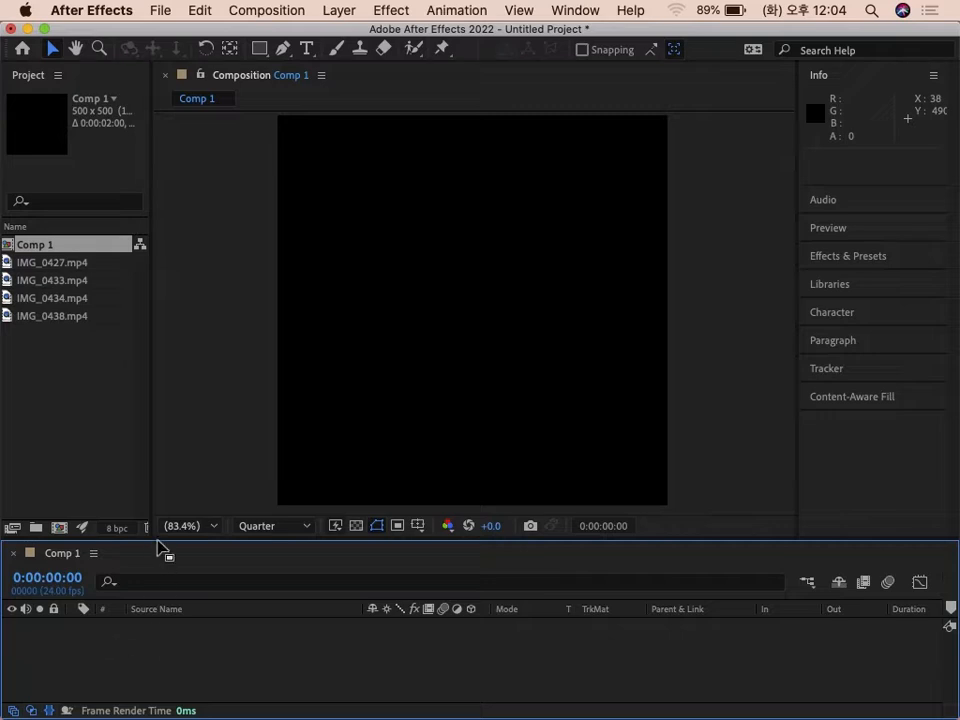
pyautogui.moveTo(158, 539)
pyautogui.mouseDown()
pyautogui.moveTo(155, 522)
pyautogui.moveTo(154, 532)
pyautogui.mouseUp()
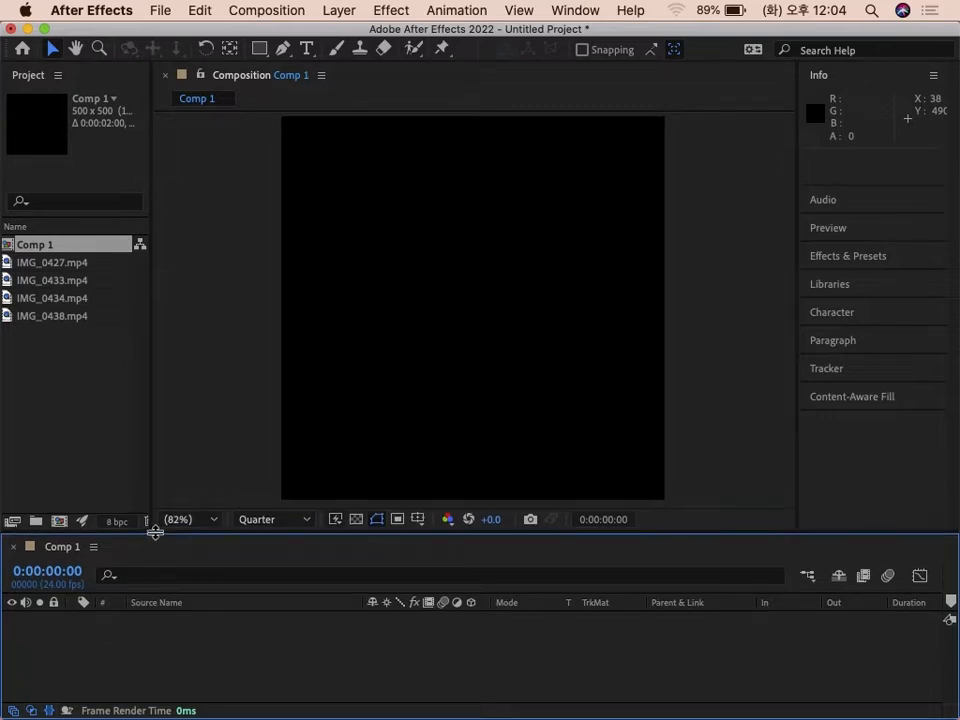
# - Add a 500 by 500 px solid layer in near-white F2F6F8 to the composition
pyautogui.rightClick(129, 642)
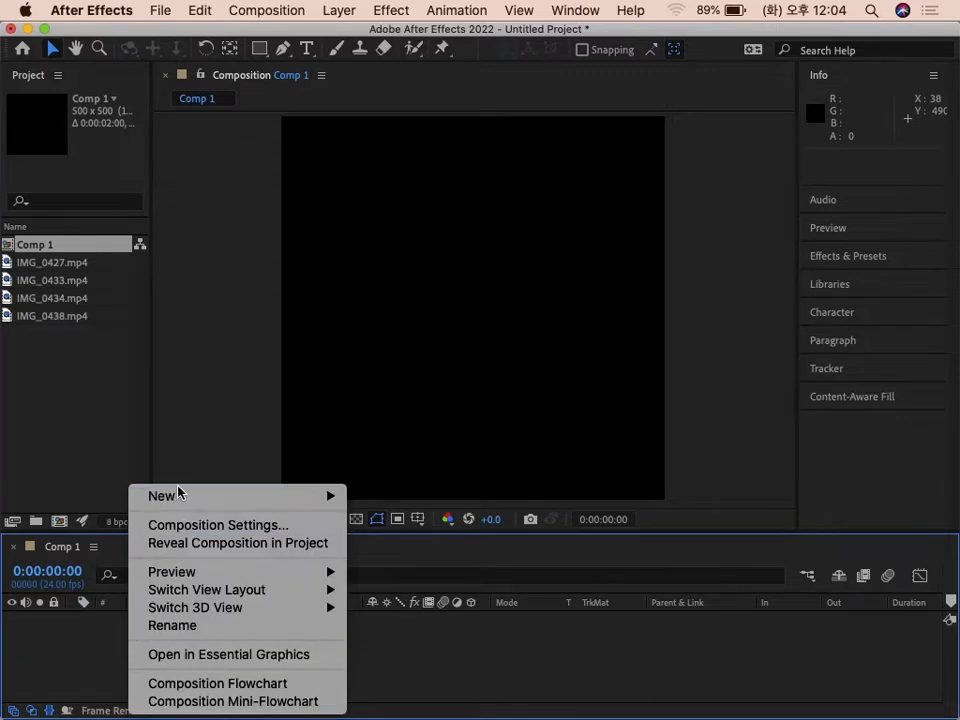
pyautogui.moveTo(178, 503)
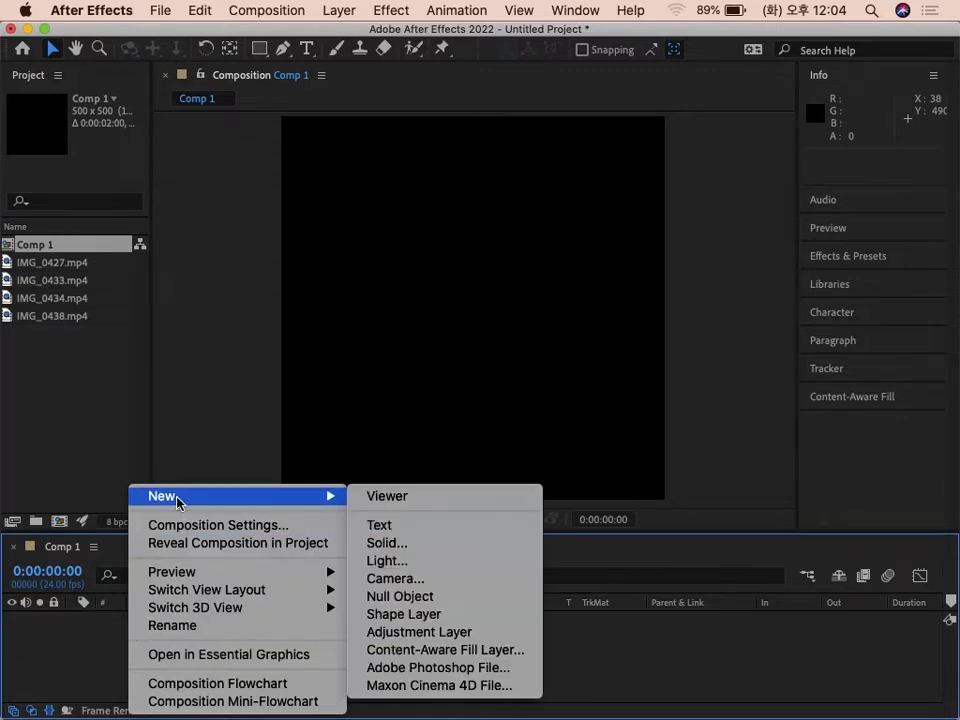
pyautogui.click(381, 546)
pyautogui.moveTo(620, 252); pyautogui.dragTo(361, 129)
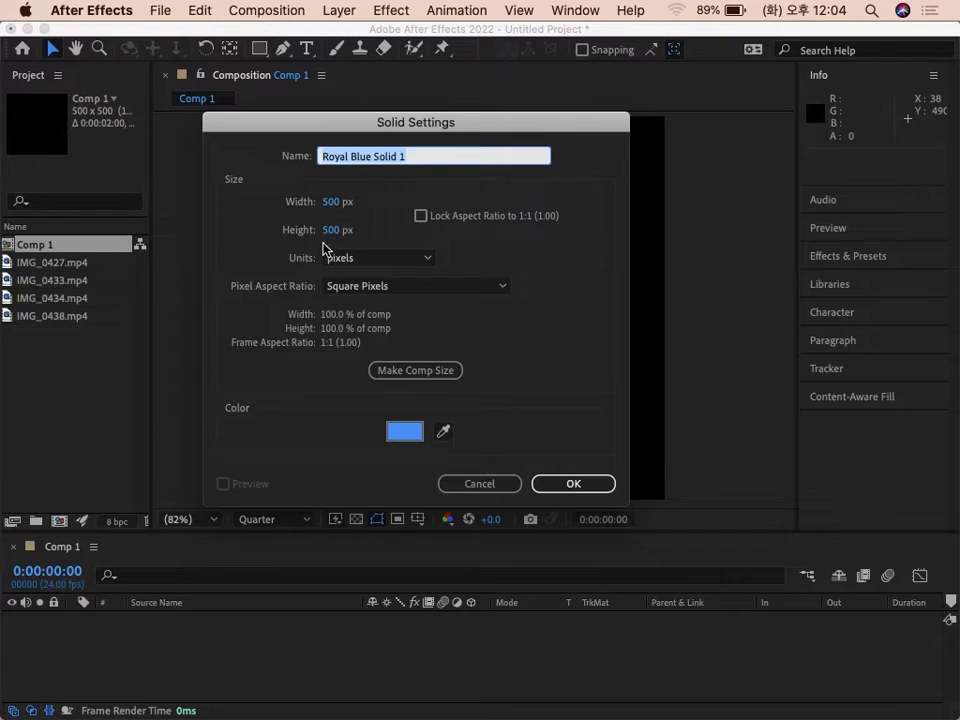
pyautogui.click(405, 435)
pyautogui.write('f2fafe')
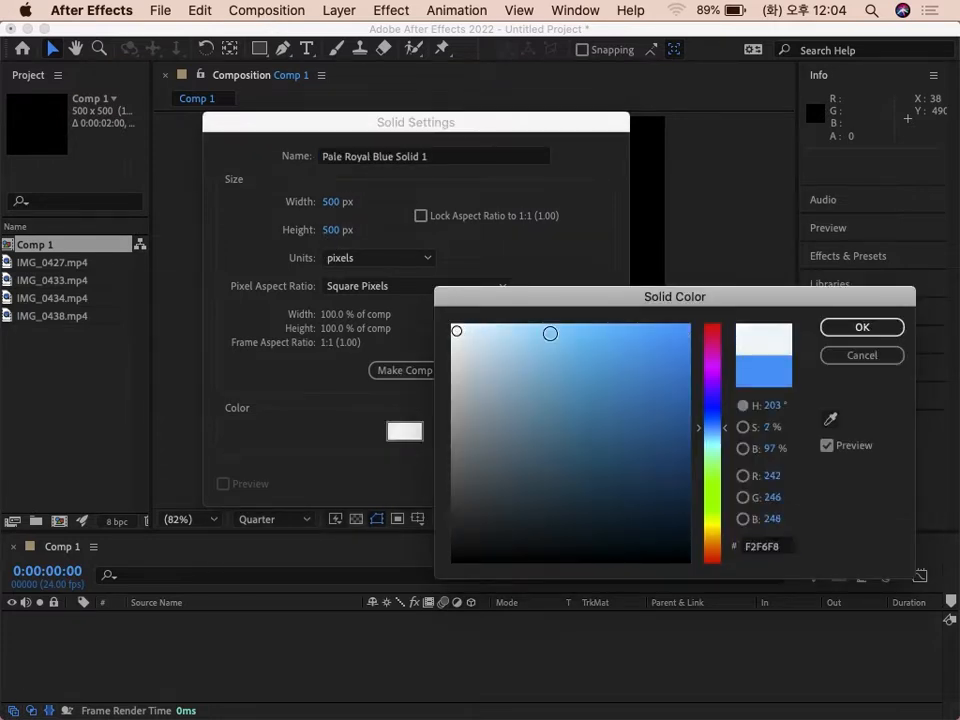
pyautogui.click(860, 328)
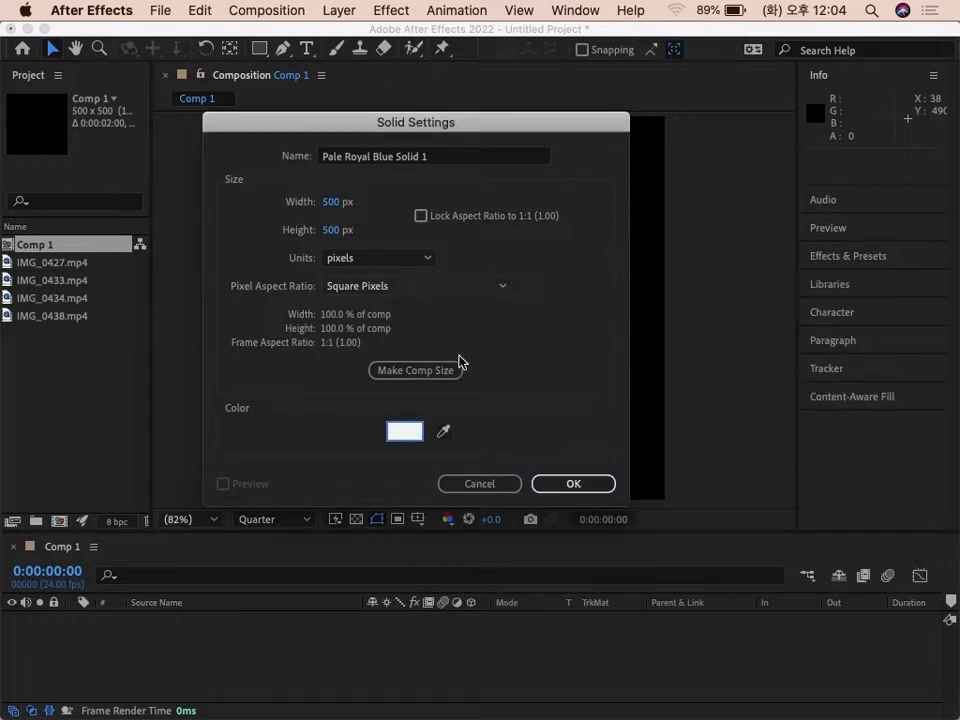
pyautogui.click(573, 484)
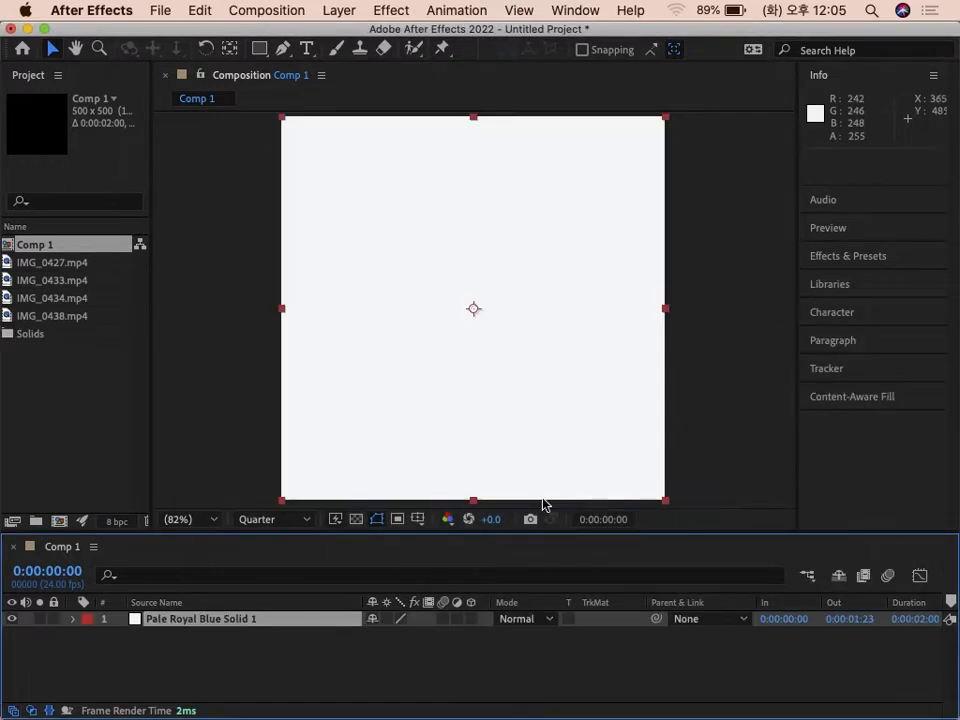
pyautogui.click(141, 656)
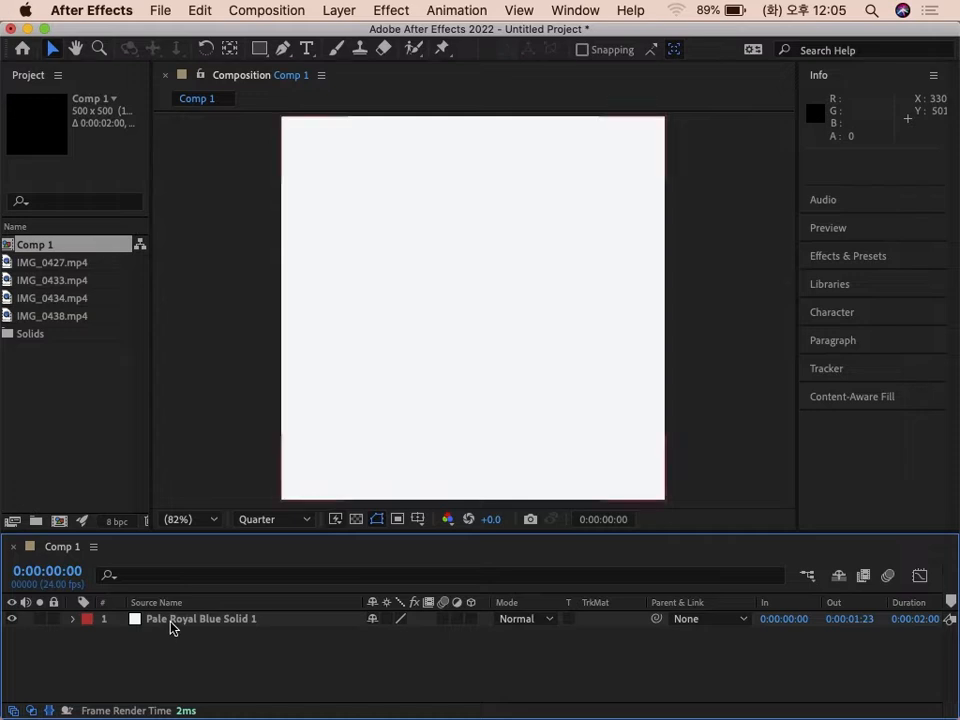
# - Search the effects for beam and apply the Beam effect to the solid layer
pyautogui.click(171, 624)
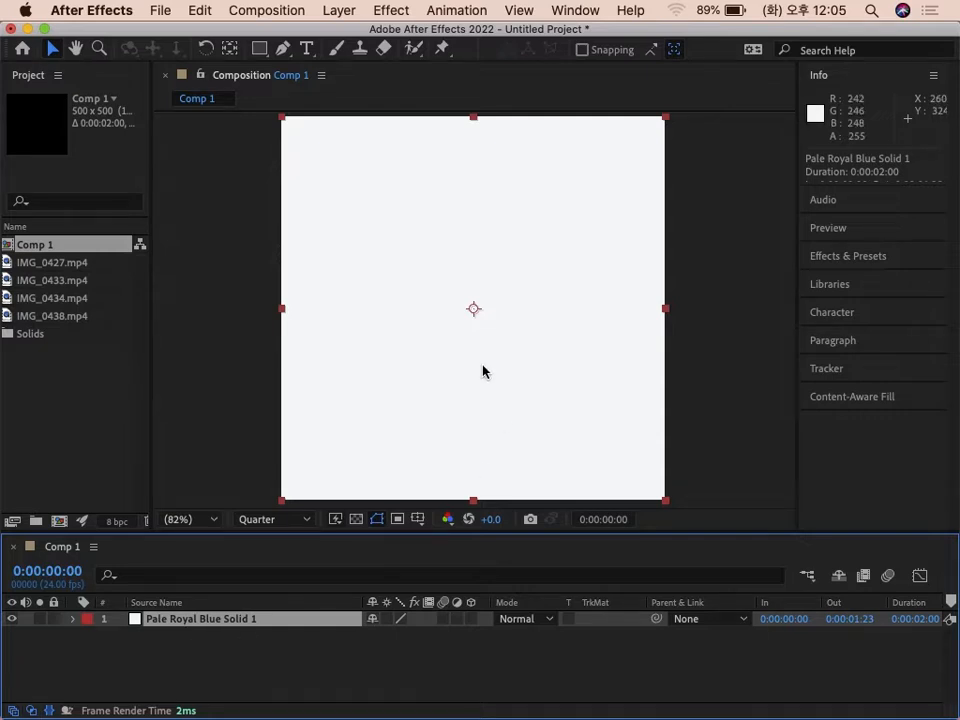
pyautogui.click(877, 258)
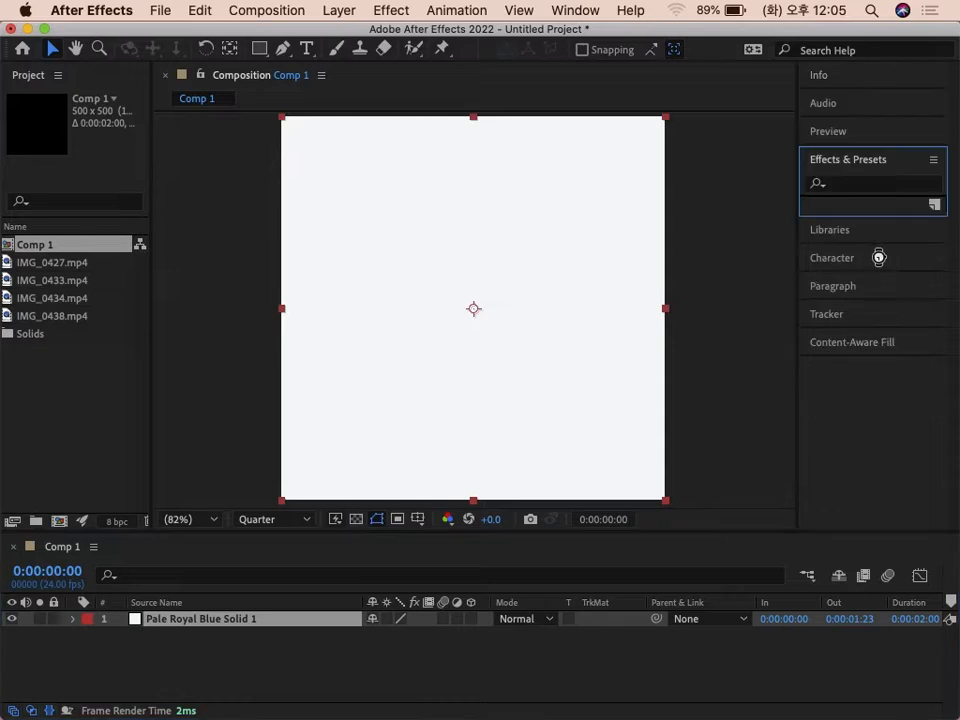
pyautogui.click(848, 184)
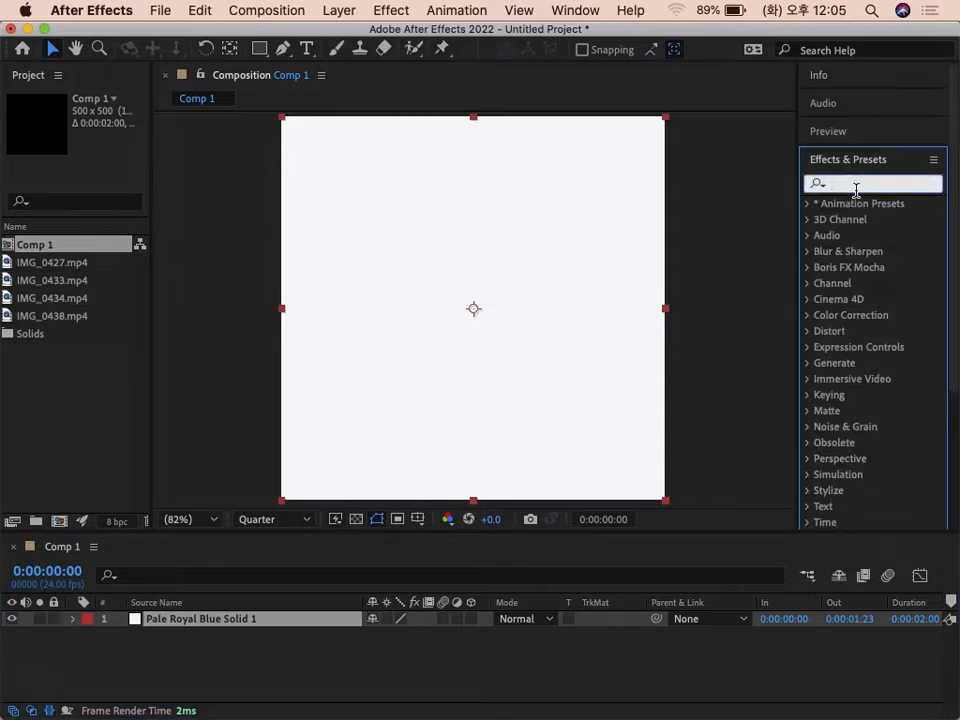
pyautogui.write('ㅠㄷ')
pyautogui.press('BackSpace')
pyautogui.press('BackSpace')
pyautogui.press('BackSpace')
pyautogui.write('ㅁbe')
pyautogui.press('BackSpace')
pyautogui.press('BackSpace')
pyautogui.press('BackSpace')
pyautogui.write('beam')
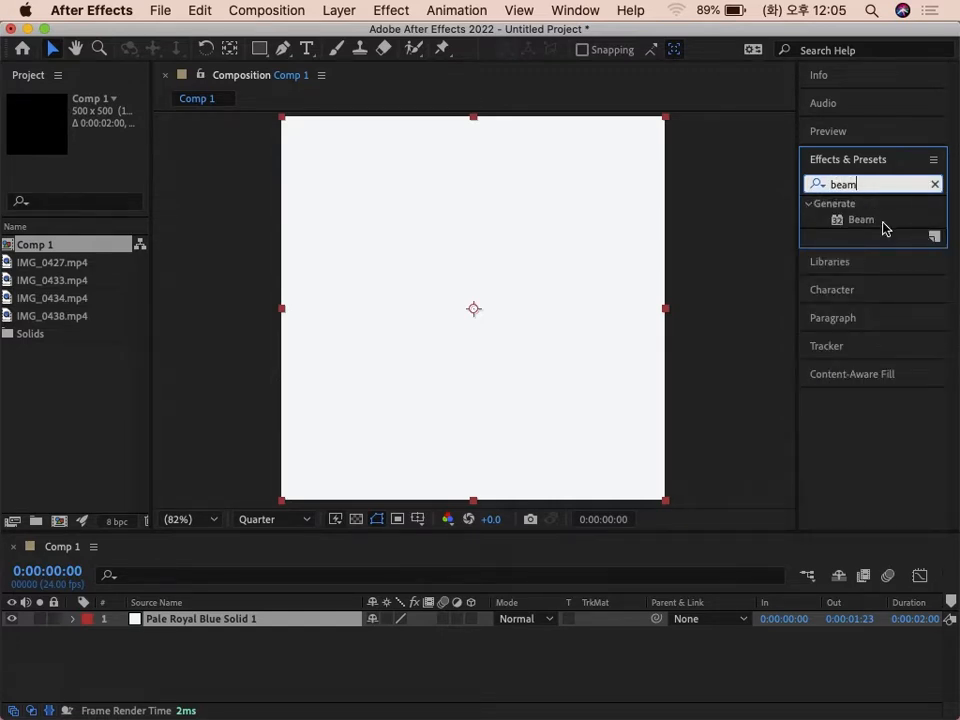
pyautogui.click(859, 222)
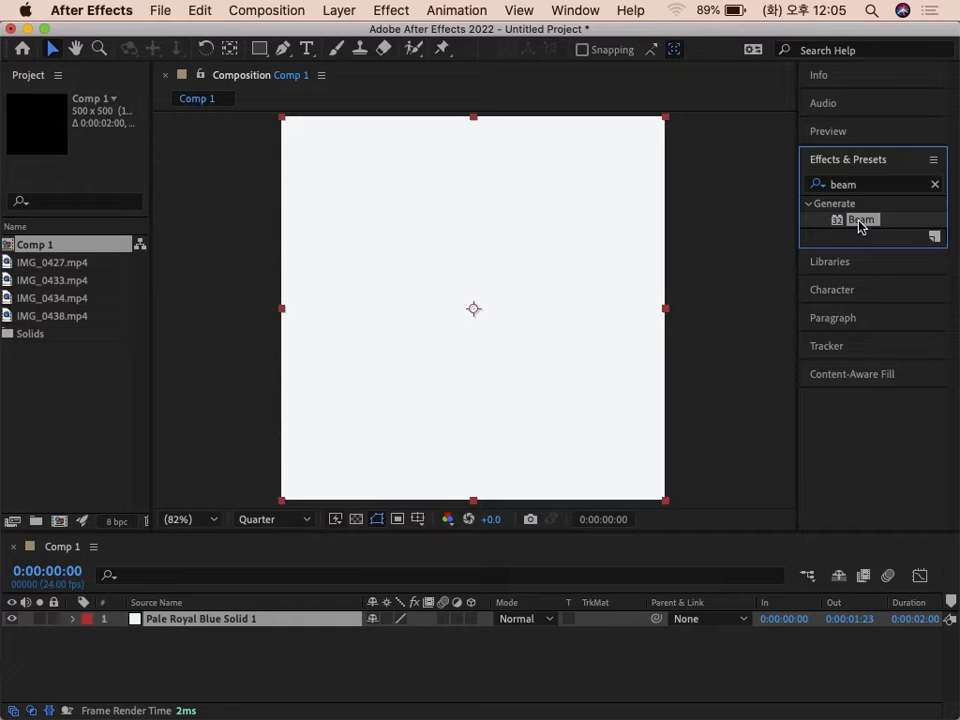
pyautogui.moveTo(859, 222); pyautogui.dragTo(303, 616)
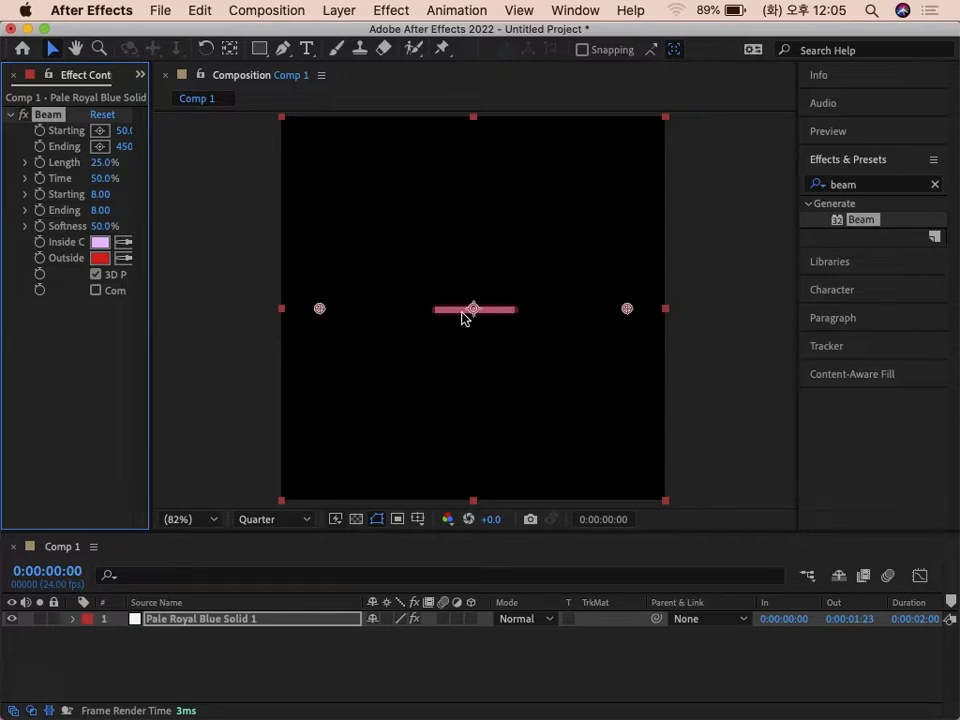
# - Widen the effect settings area and set the Beam length to 15%
pyautogui.moveTo(150, 209); pyautogui.dragTo(237, 220)
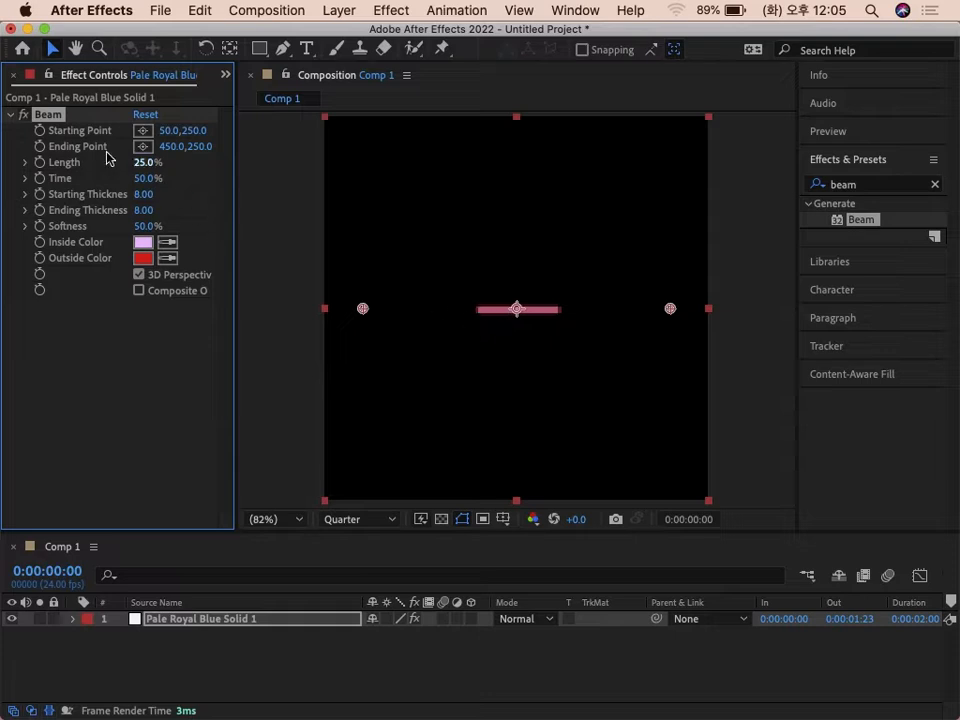
pyautogui.moveTo(141, 163); pyautogui.dragTo(90, 166)
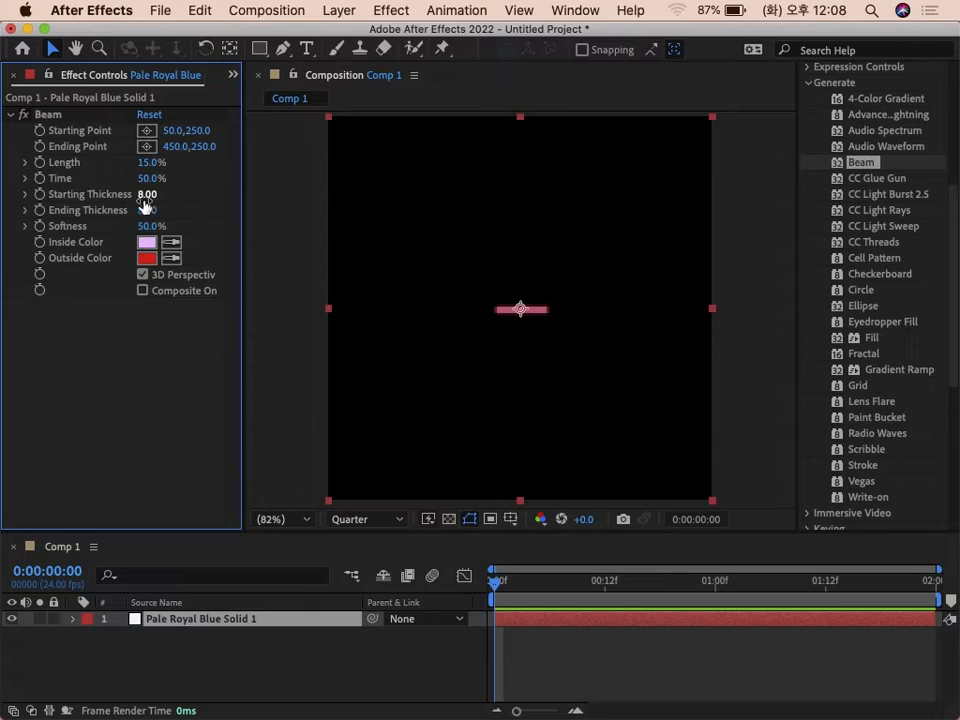
# - Set the Beam's starting and ending thickness to 50 and its softness to 0%
pyautogui.moveTo(143, 200); pyautogui.dragTo(165, 195)
pyautogui.click(165, 195)
pyautogui.write('5')
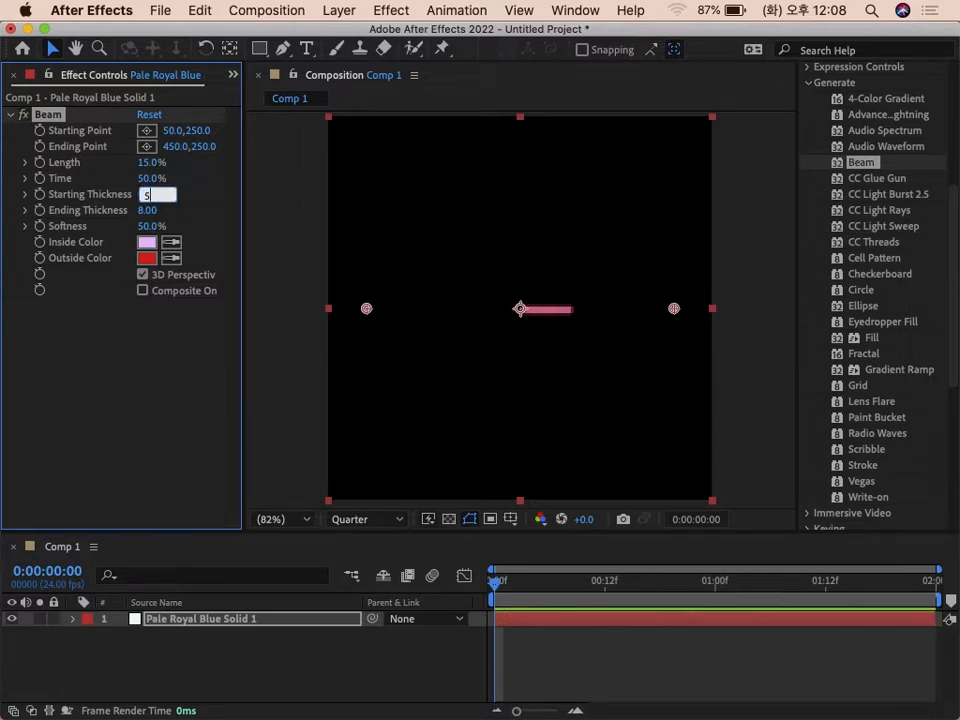
pyautogui.write('0')
pyautogui.press('Return')
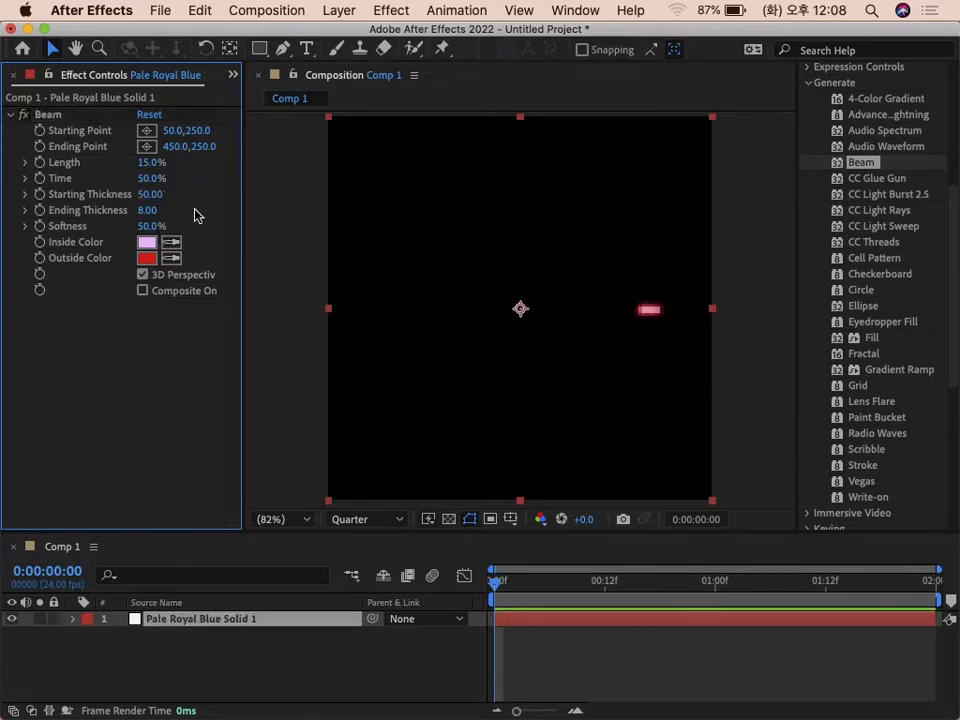
pyautogui.click(150, 212)
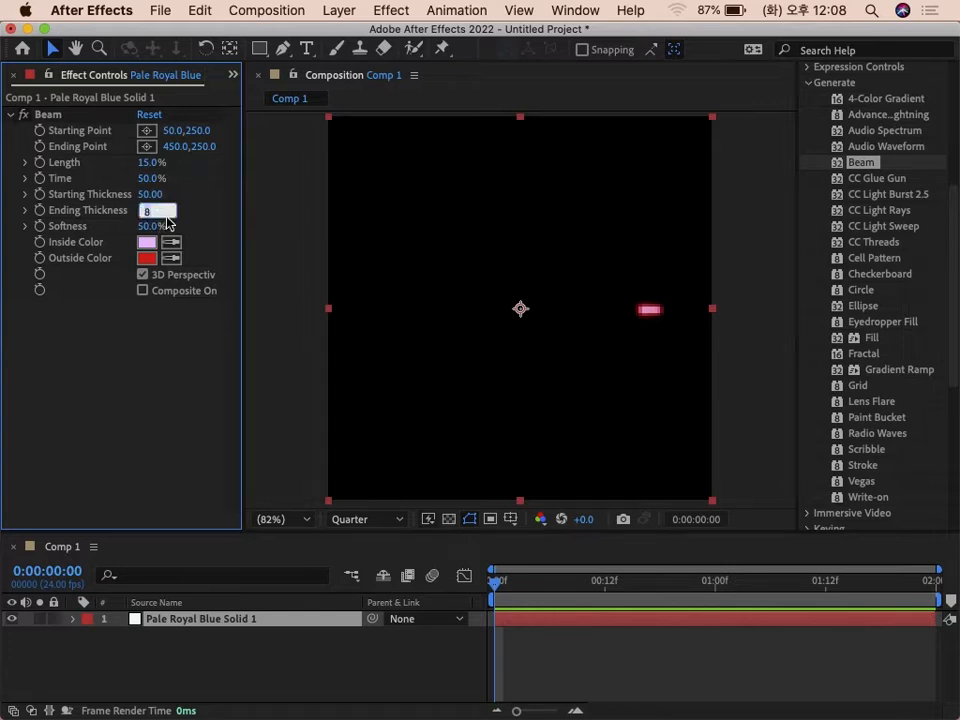
pyautogui.write('50')
pyautogui.press('Return')
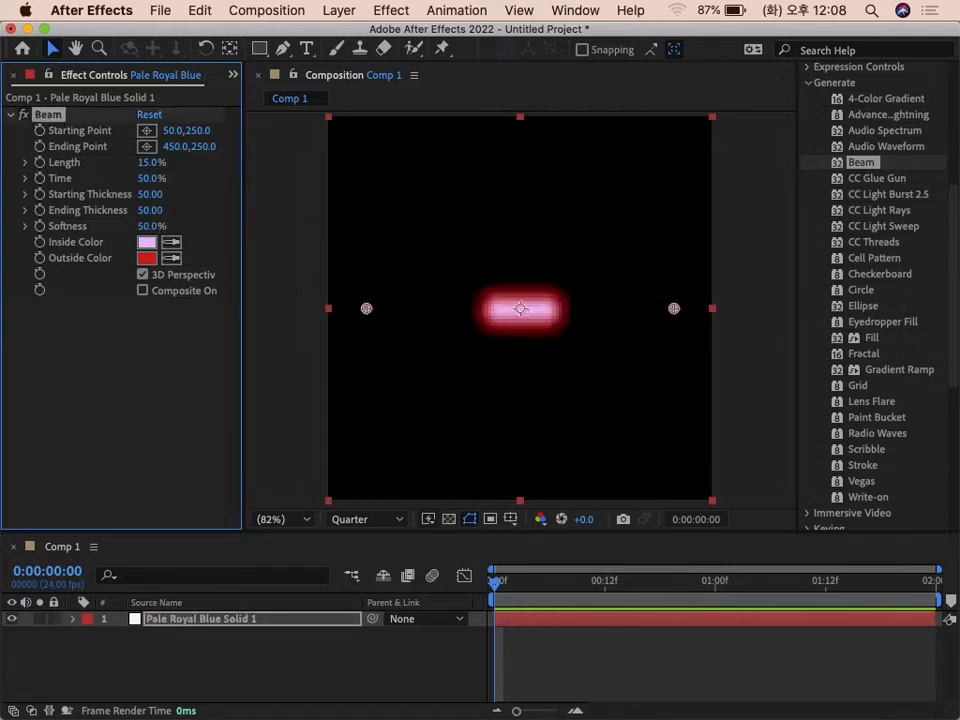
pyautogui.moveTo(140, 226); pyautogui.dragTo(64, 226)
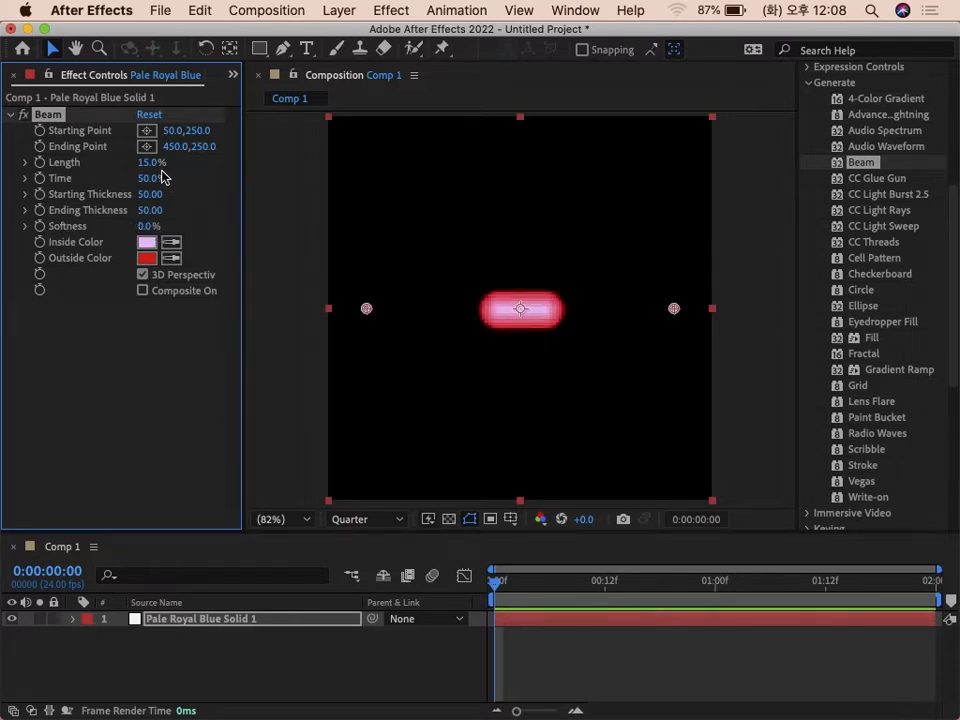
# - Set the Beam's time to 0% and move its starting point to the composition centre at 250, 250
pyautogui.moveTo(150, 180); pyautogui.dragTo(91, 178)
pyautogui.moveTo(105, 179); pyautogui.dragTo(81, 178)
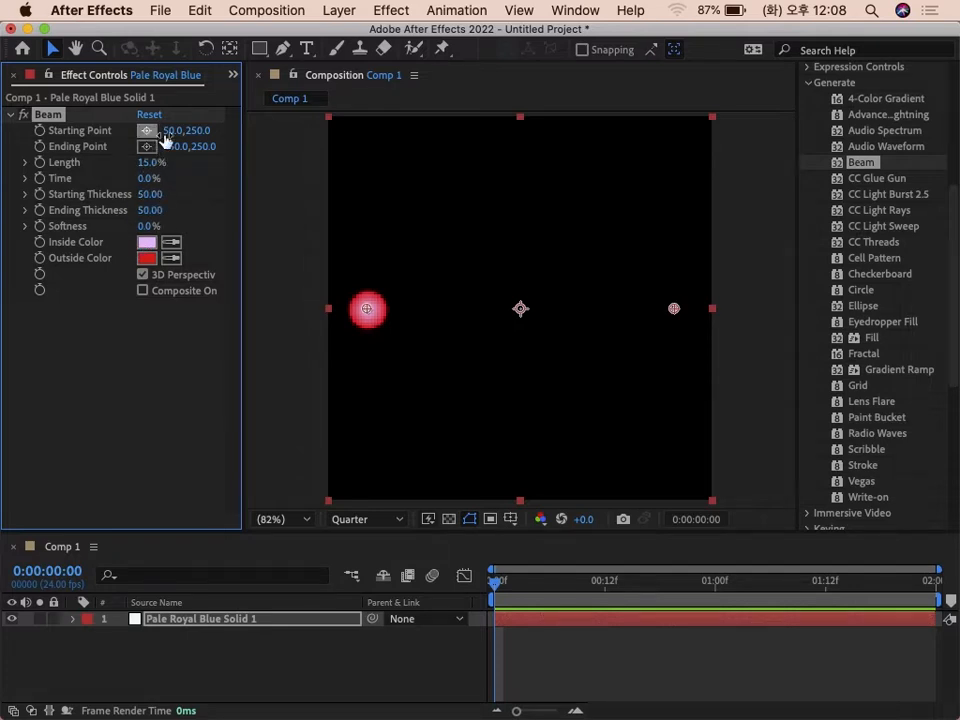
pyautogui.moveTo(170, 131); pyautogui.dragTo(369, 150)
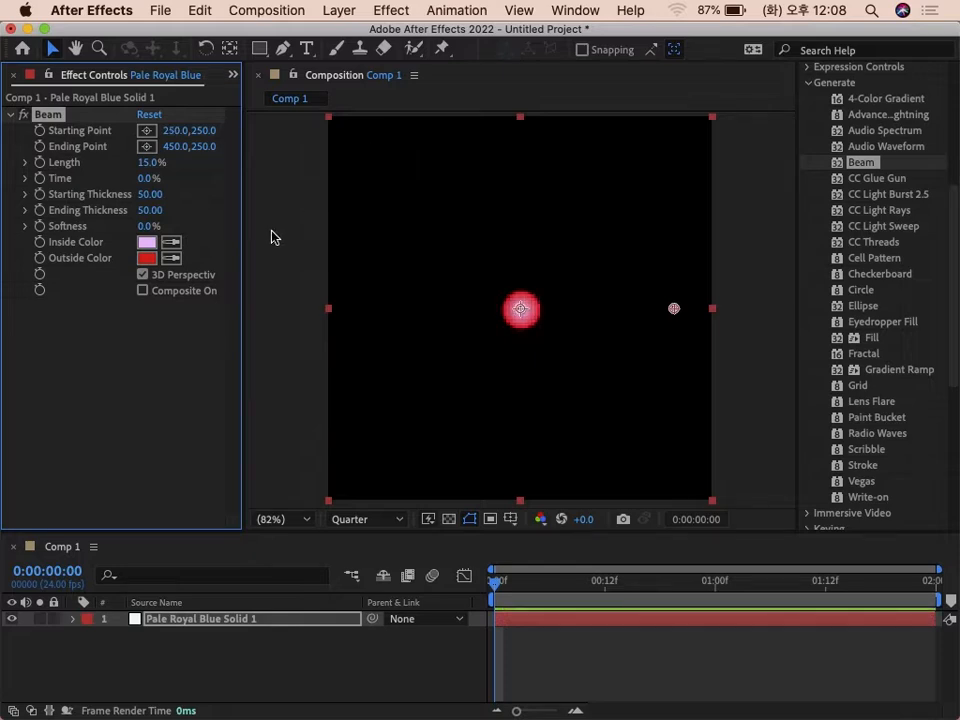
# - Set the Beam's inside colour to near-white F8F4F8 and its outside colour to near-white F8F2F2
pyautogui.click(147, 242)
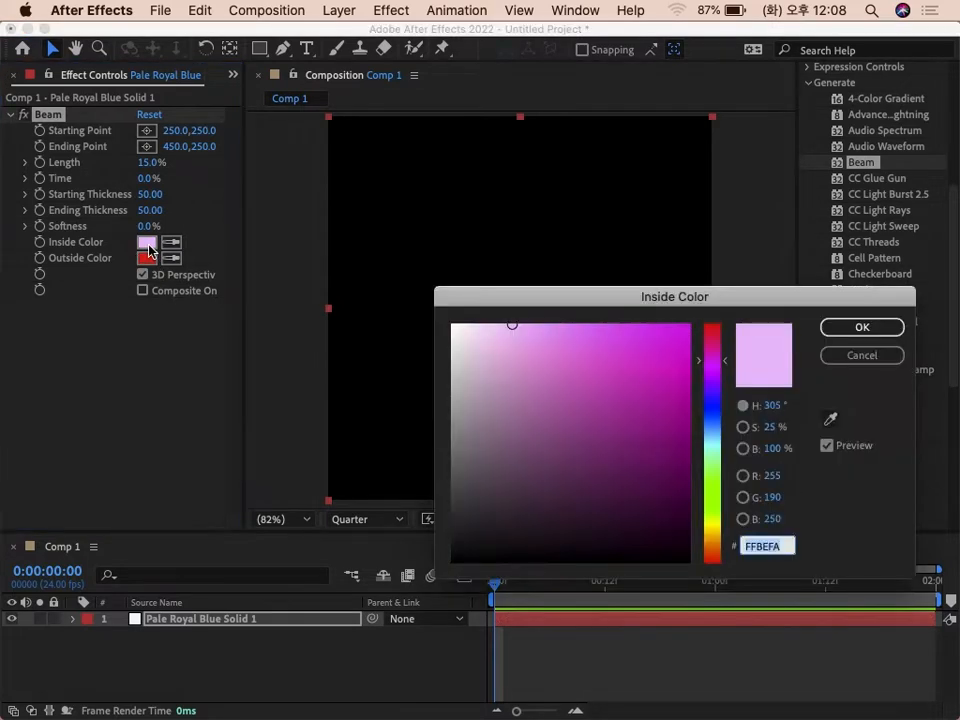
pyautogui.click(455, 329)
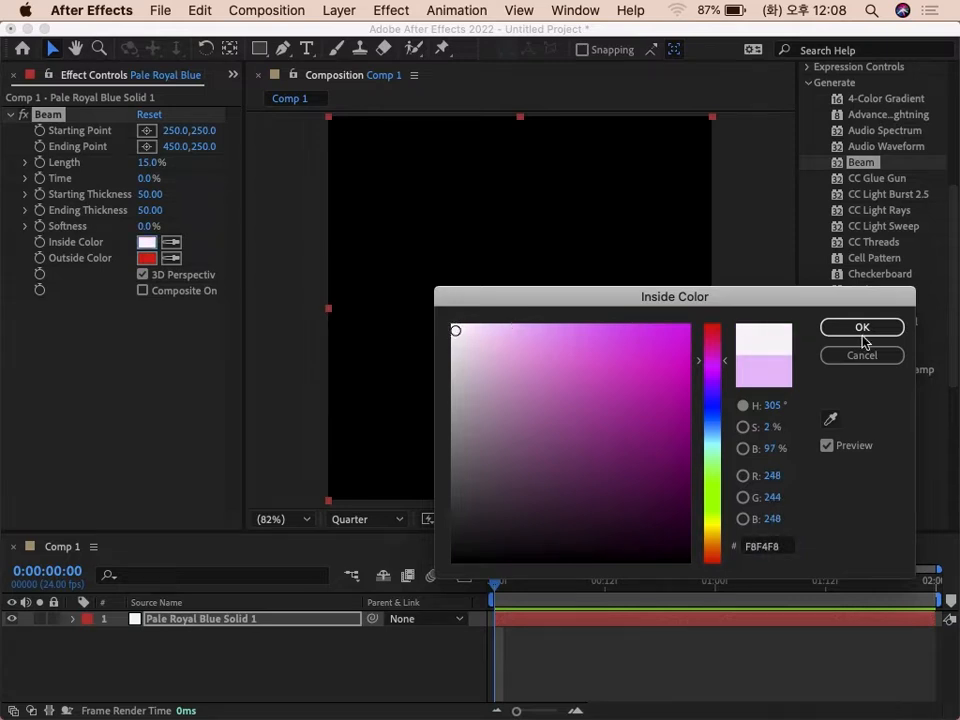
pyautogui.click(872, 331)
pyautogui.click(147, 258)
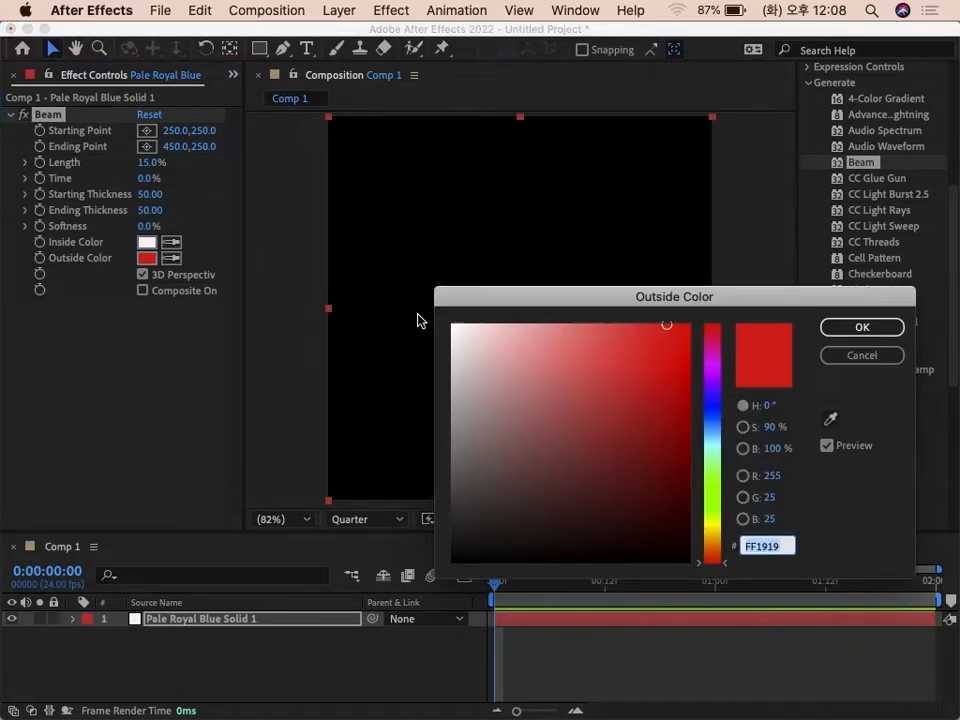
pyautogui.click(456, 329)
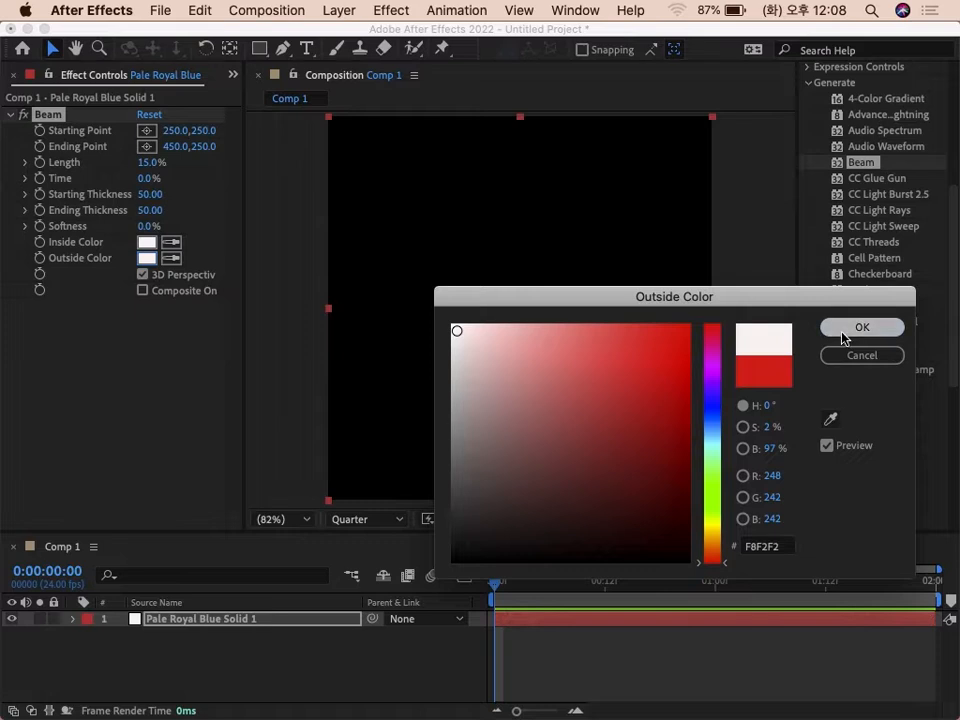
pyautogui.click(854, 330)
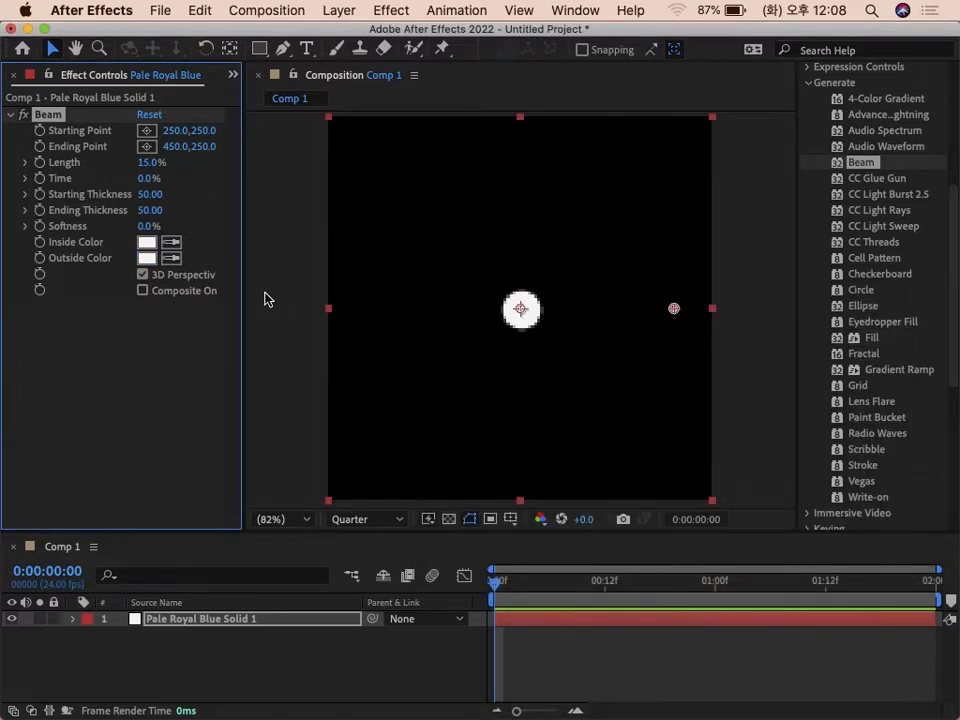
# - Set the Beam's length to 98% and its ending point to 532, 250, scrubbing its time up and back to 0%
pyautogui.moveTo(145, 185)
pyautogui.mouseDown()
pyautogui.moveTo(300, 197)
pyautogui.moveTo(158, 187)
pyautogui.moveTo(167, 163)
pyautogui.moveTo(246, 165)
pyautogui.moveTo(163, 178)
pyautogui.moveTo(245, 181)
pyautogui.moveTo(145, 180)
pyautogui.moveTo(248, 181)
pyautogui.moveTo(130, 177)
pyautogui.mouseUp()
pyautogui.moveTo(145, 182); pyautogui.dragTo(276, 189)
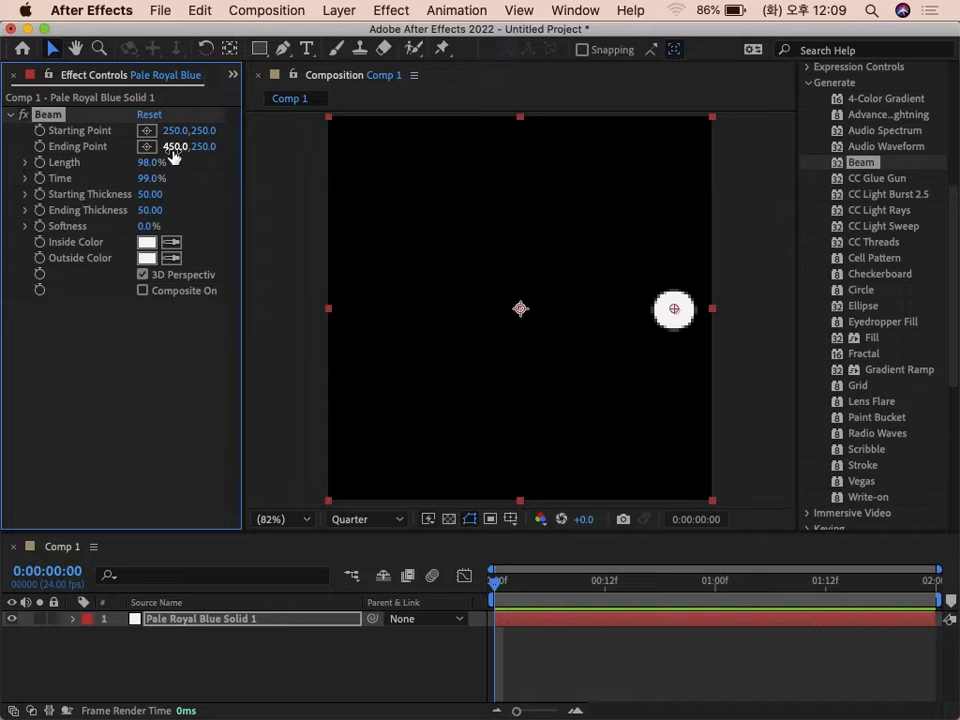
pyautogui.moveTo(174, 157); pyautogui.dragTo(254, 157)
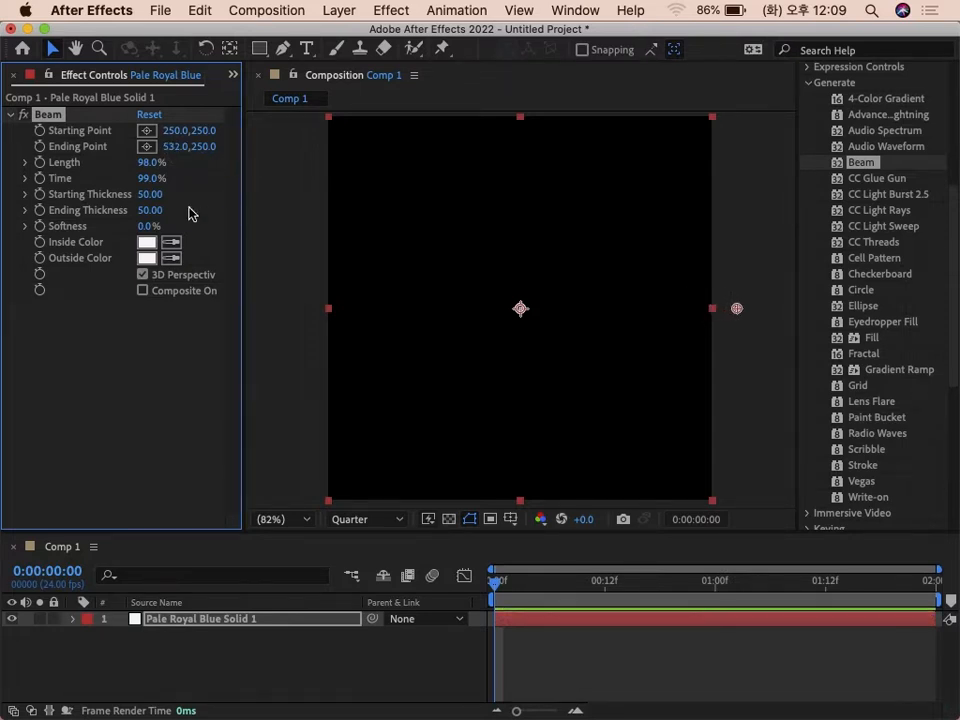
pyautogui.moveTo(136, 181); pyautogui.dragTo(48, 190)
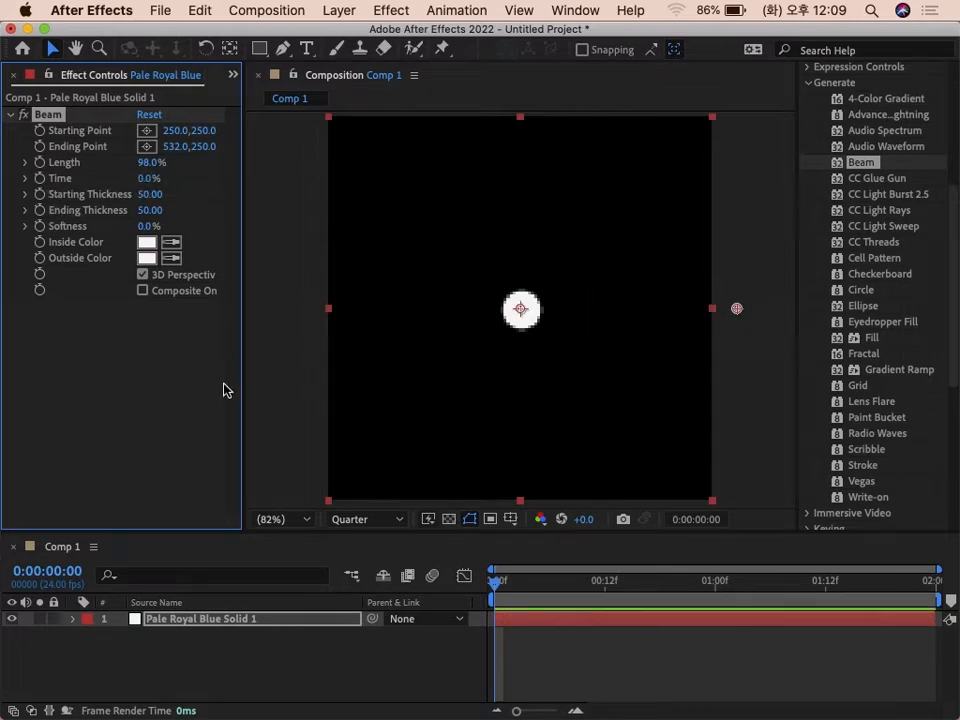
# - Animate the Beam's time with keyframes at 0% on frame 0 and 99% at one second, then return to the start
pyautogui.click(500, 587)
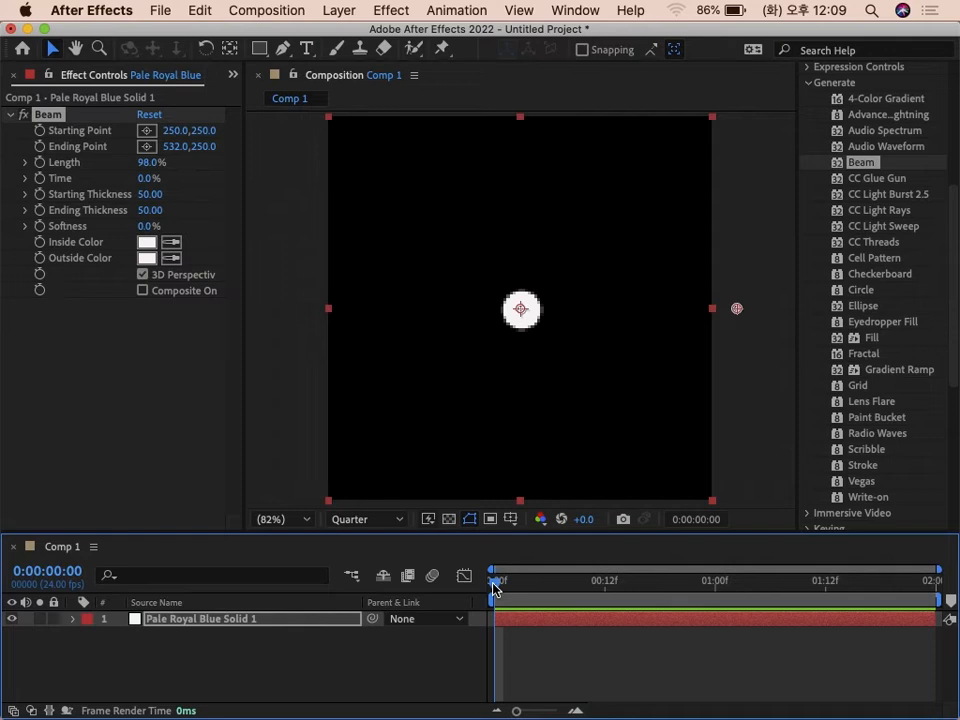
pyautogui.click(40, 183)
pyautogui.moveTo(495, 583); pyautogui.dragTo(720, 612)
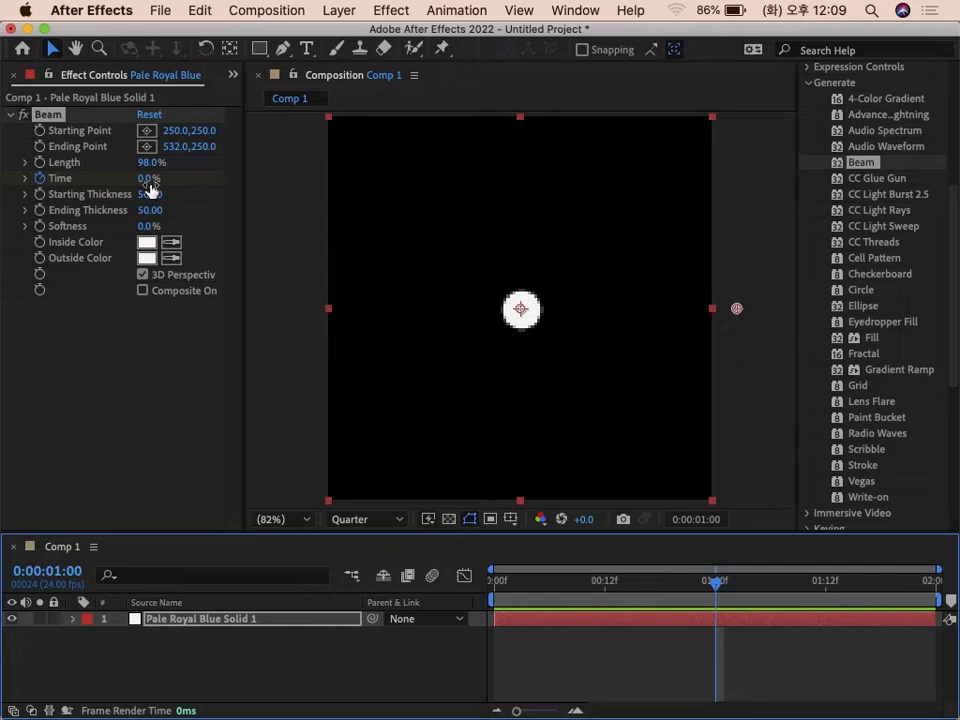
pyautogui.moveTo(150, 180); pyautogui.dragTo(248, 192)
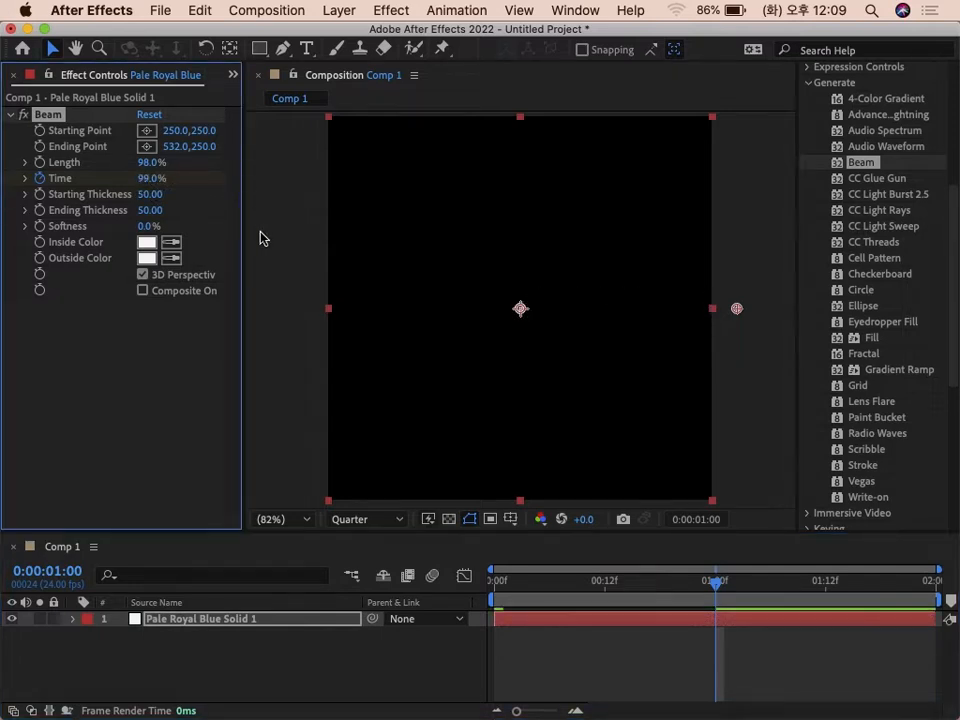
pyautogui.moveTo(565, 580); pyautogui.dragTo(497, 588)
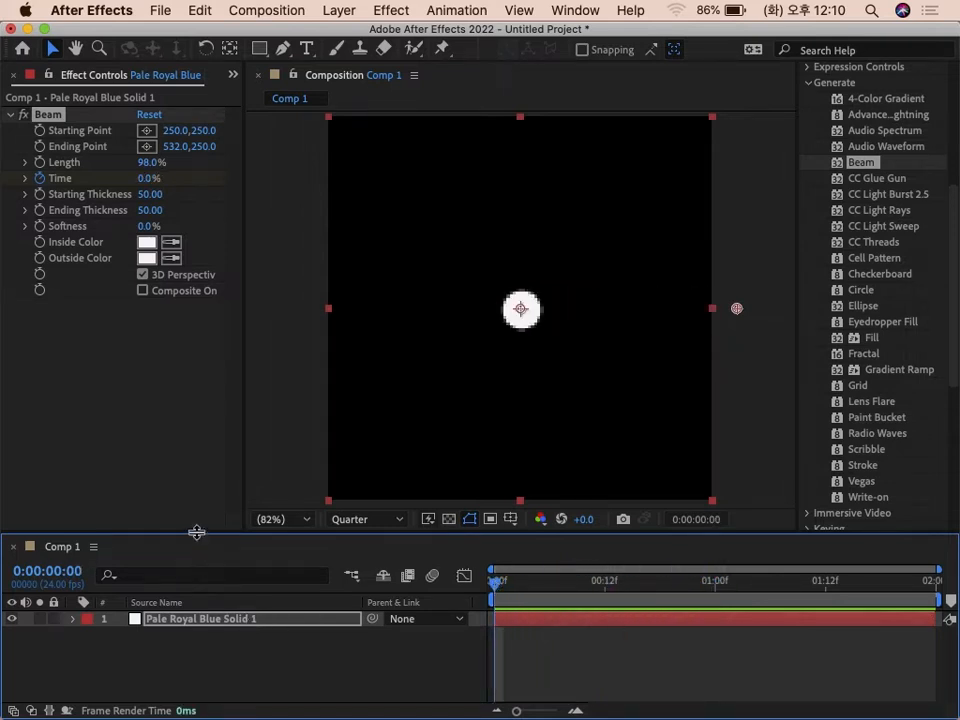
# - Enlarge the timeline area, reveal the solid layer's Beam keyframes and preview the opening frames
pyautogui.moveTo(197, 531); pyautogui.dragTo(206, 424)
pyautogui.click(175, 514)
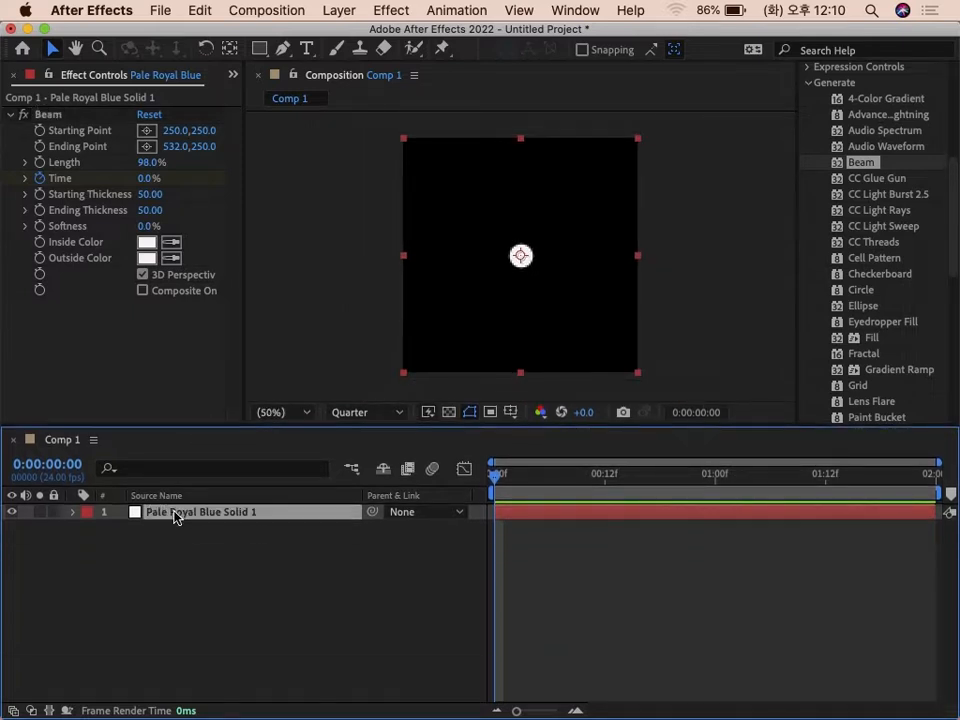
pyautogui.press('u')
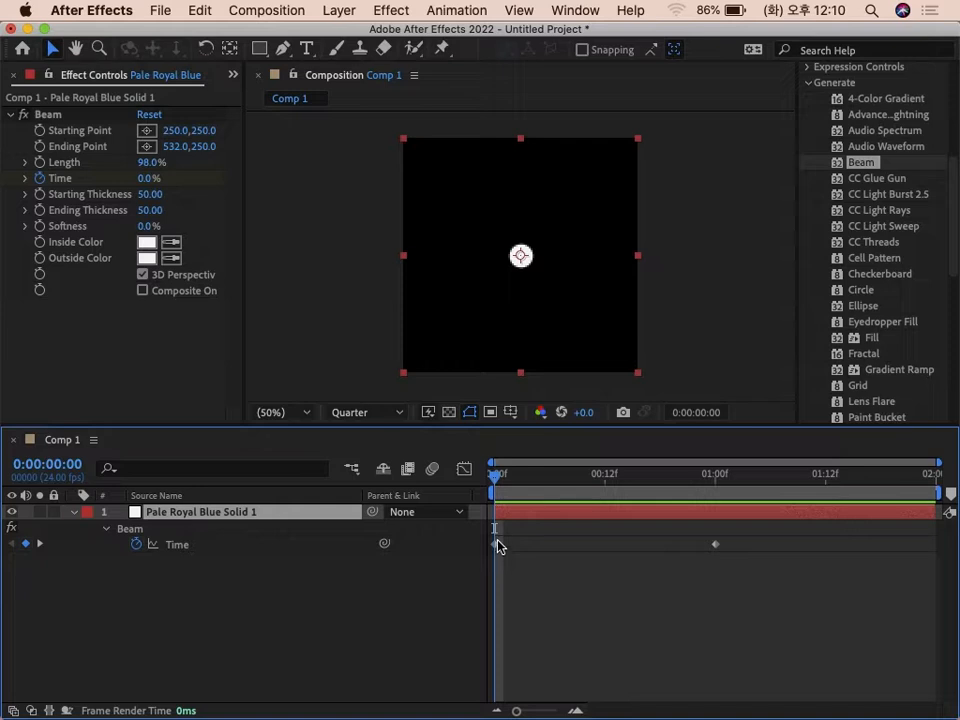
pyautogui.moveTo(508, 491); pyautogui.dragTo(480, 494)
pyautogui.moveTo(513, 485); pyautogui.dragTo(477, 493)
pyautogui.moveTo(268, 427); pyautogui.dragTo(263, 467)
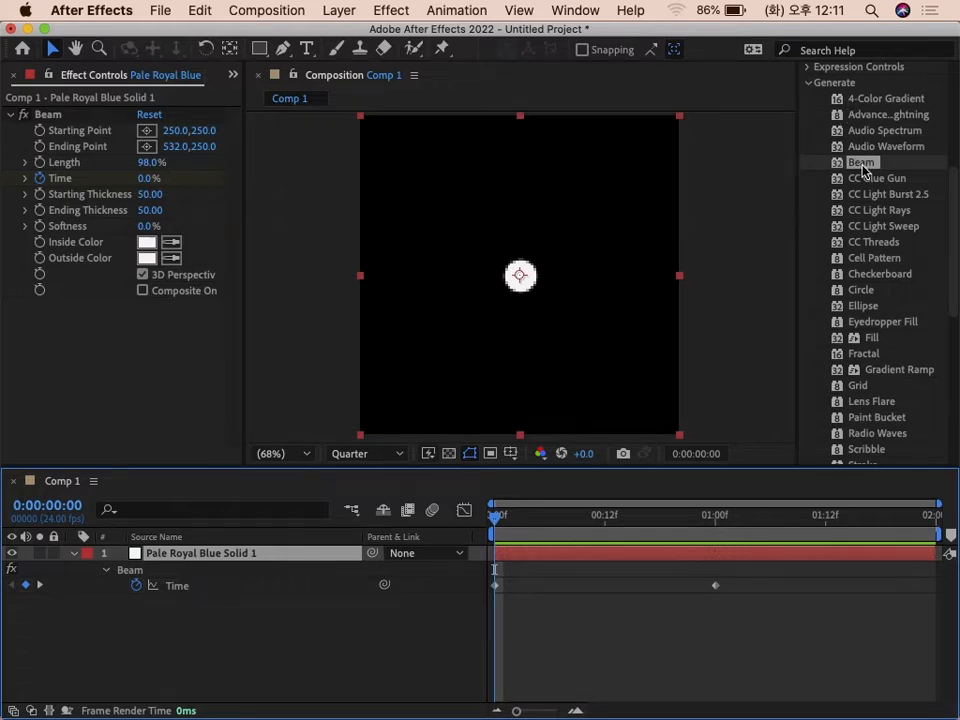
# - Apply the Circle effect to the solid layer, widen the effect settings area and set the circle's radius to 93
pyautogui.click(862, 290)
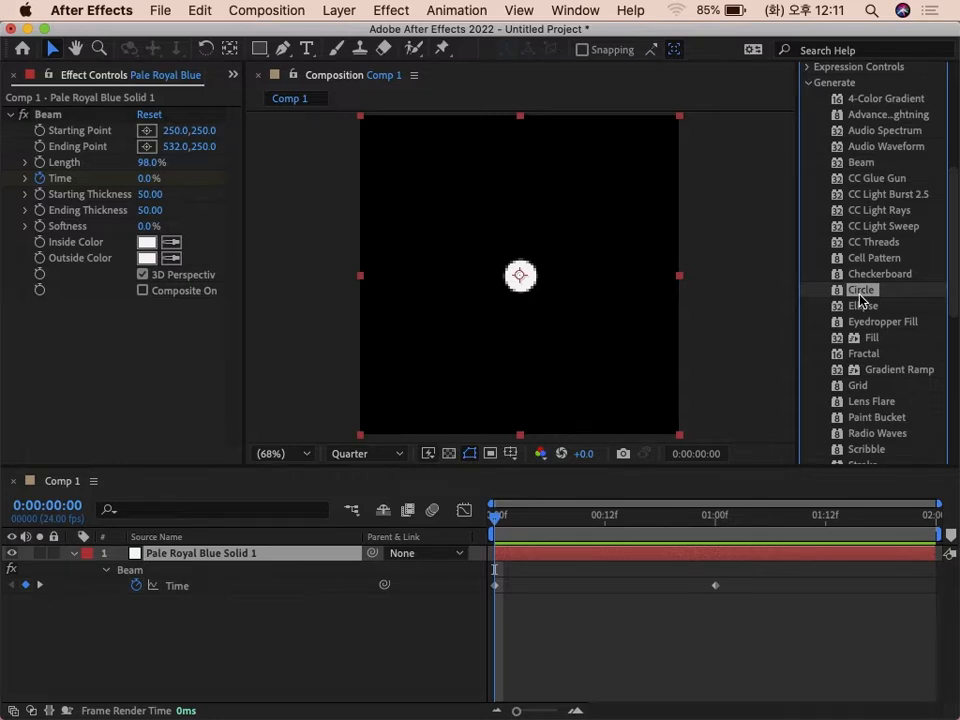
pyautogui.moveTo(855, 296); pyautogui.dragTo(738, 557)
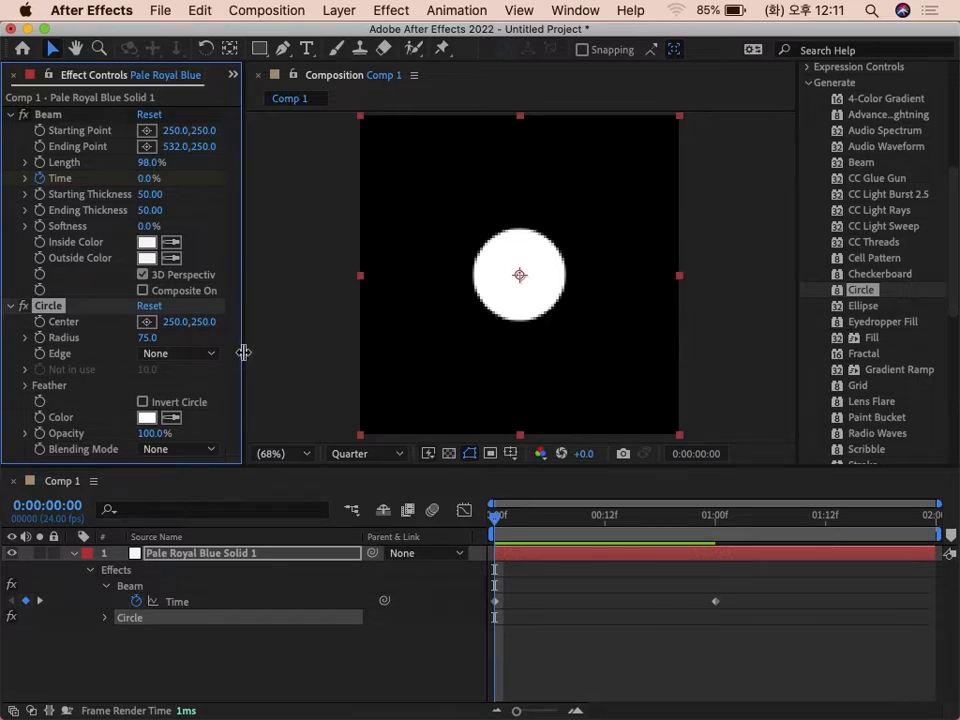
pyautogui.moveTo(243, 352); pyautogui.dragTo(297, 357)
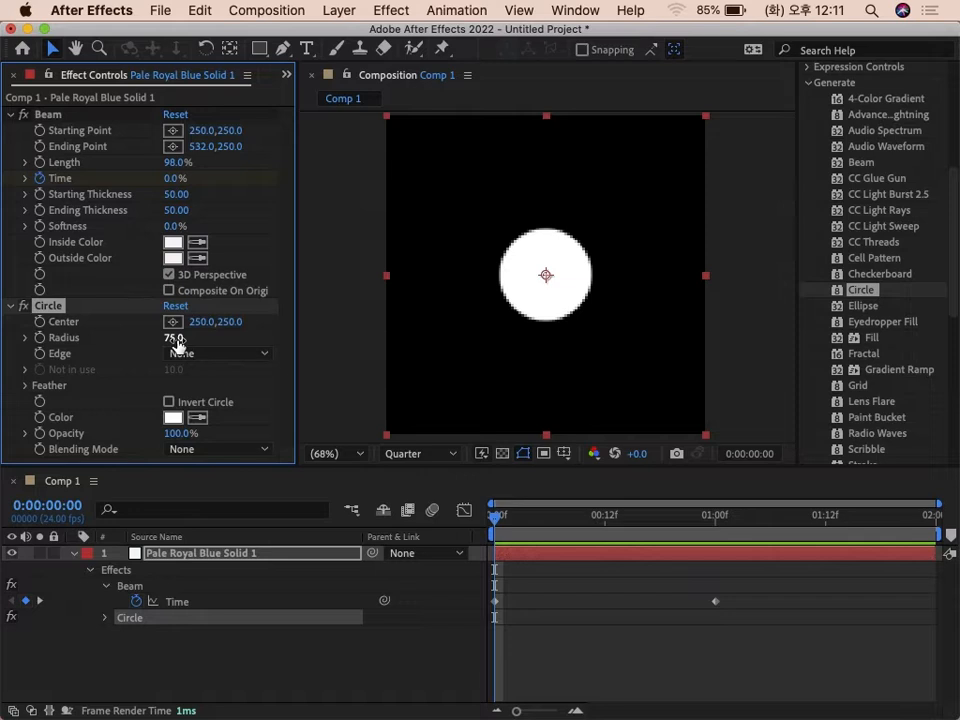
pyautogui.moveTo(177, 343)
pyautogui.mouseDown()
pyautogui.moveTo(148, 337)
pyautogui.moveTo(193, 342)
pyautogui.moveTo(122, 341)
pyautogui.moveTo(204, 338)
pyautogui.moveTo(135, 343)
pyautogui.moveTo(217, 353)
pyautogui.moveTo(172, 341)
pyautogui.mouseUp()
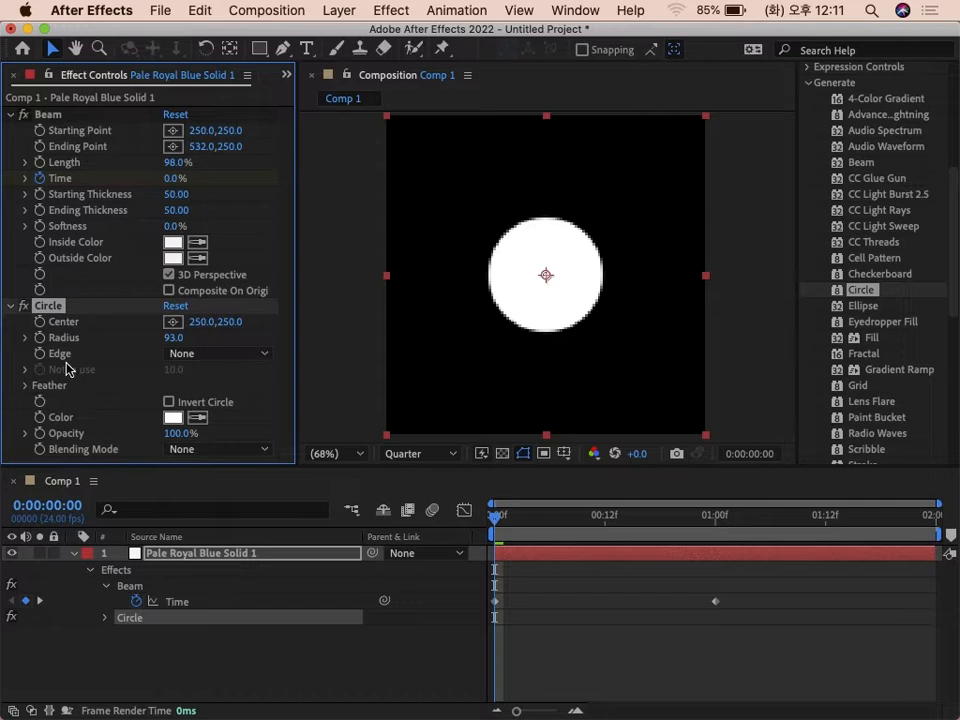
# - Set the Circle effect's edge to Thickness so it draws a ring
pyautogui.click(264, 359)
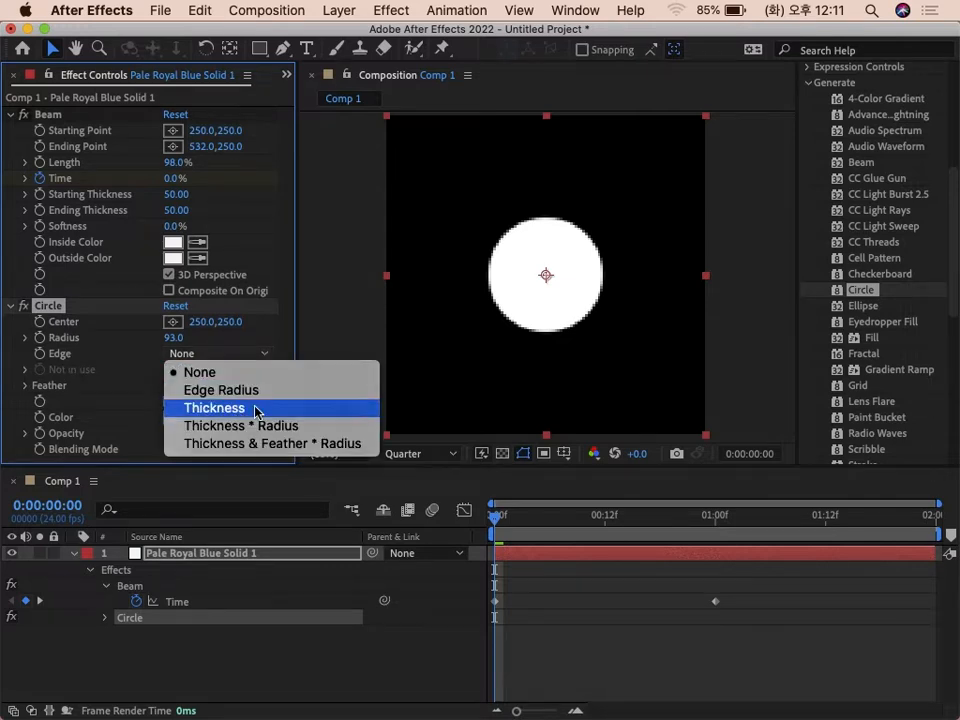
pyautogui.click(257, 409)
pyautogui.click(259, 356)
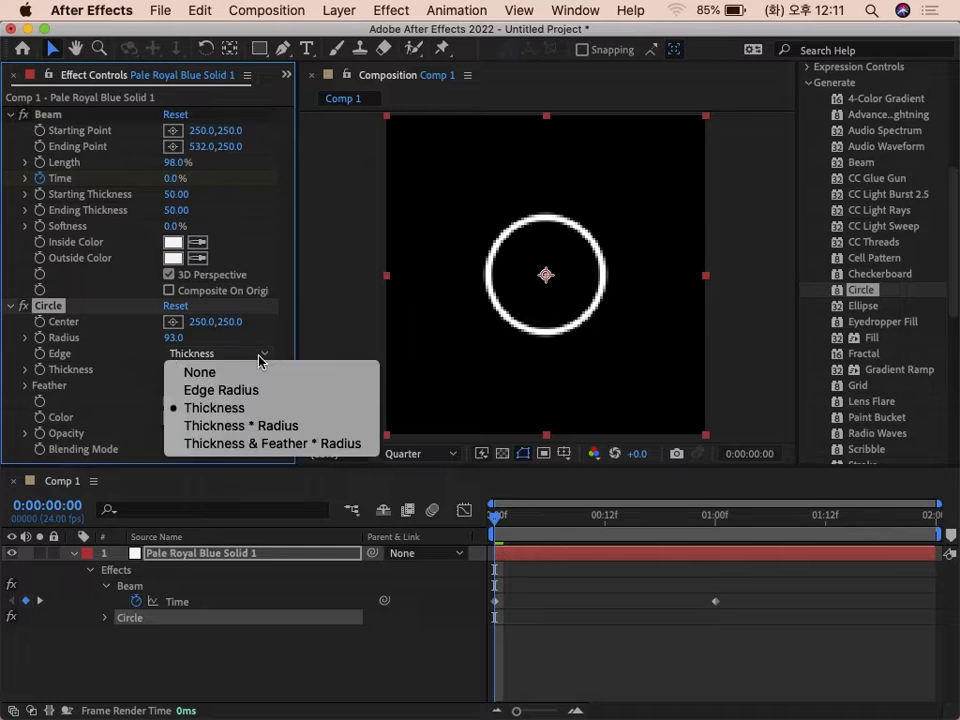
pyautogui.click(246, 410)
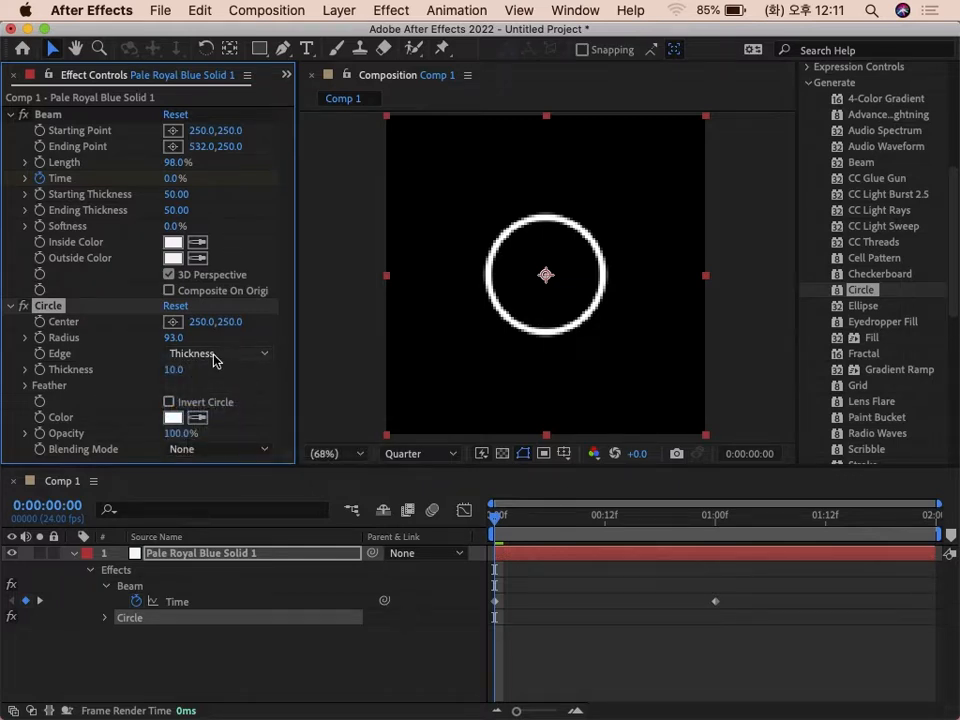
pyautogui.click(245, 360)
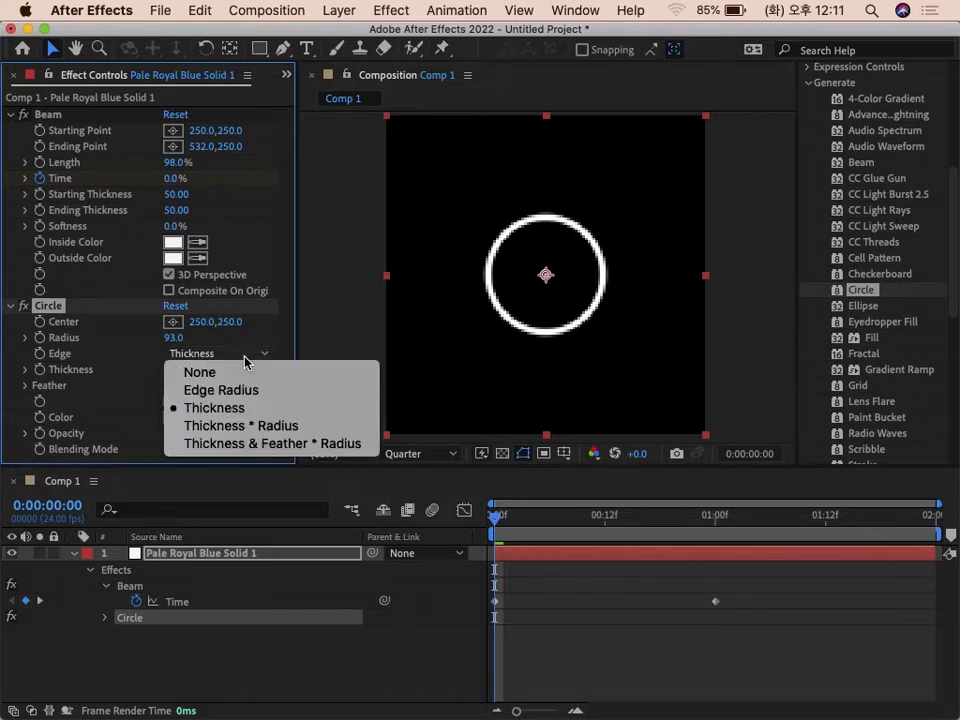
pyautogui.click(240, 407)
# - Keyframe the circle's radius at 370 on frame 0 and -4 on frame 15, then preview frame 7
pyautogui.moveTo(175, 338); pyautogui.dragTo(473, 381)
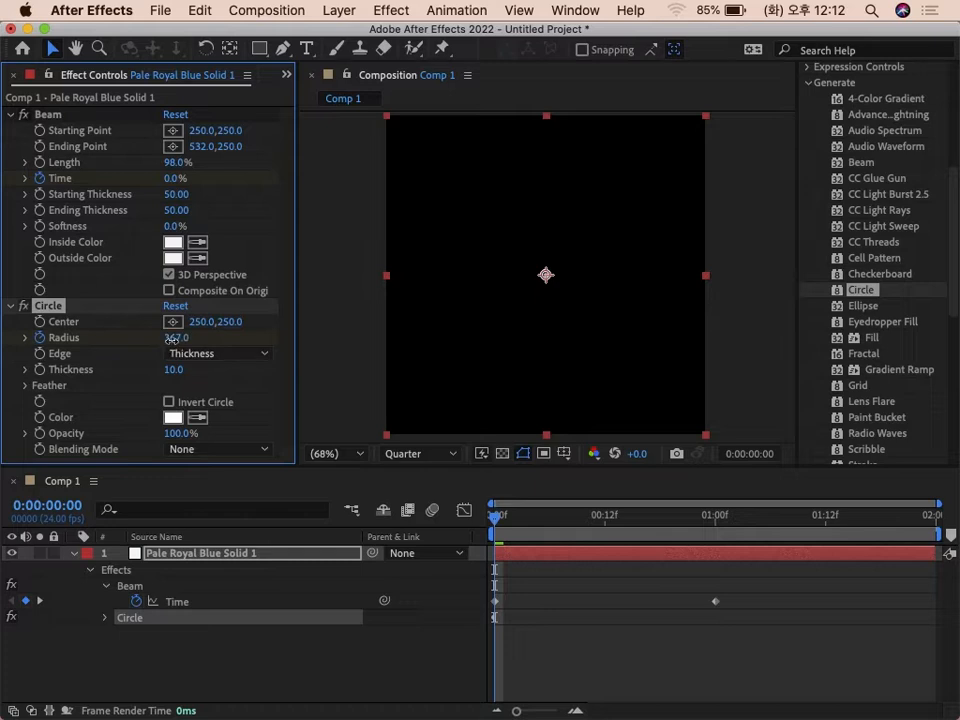
pyautogui.moveTo(496, 517); pyautogui.dragTo(632, 534)
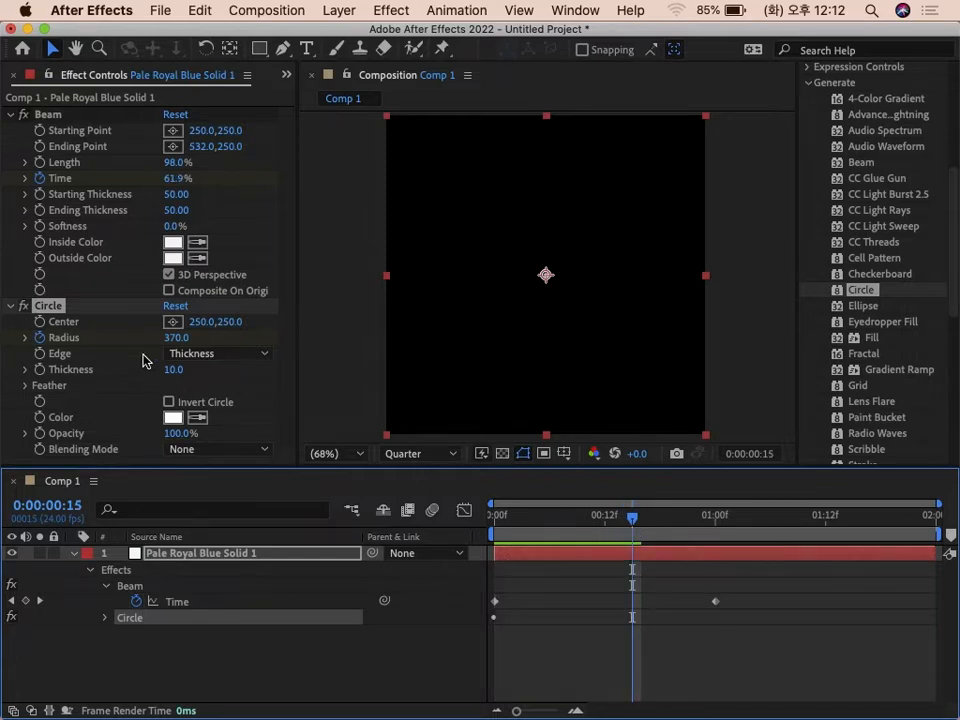
pyautogui.moveTo(175, 339); pyautogui.dragTo(1, 341)
pyautogui.moveTo(168, 341); pyautogui.dragTo(44, 340)
pyautogui.moveTo(174, 341); pyautogui.dragTo(111, 341)
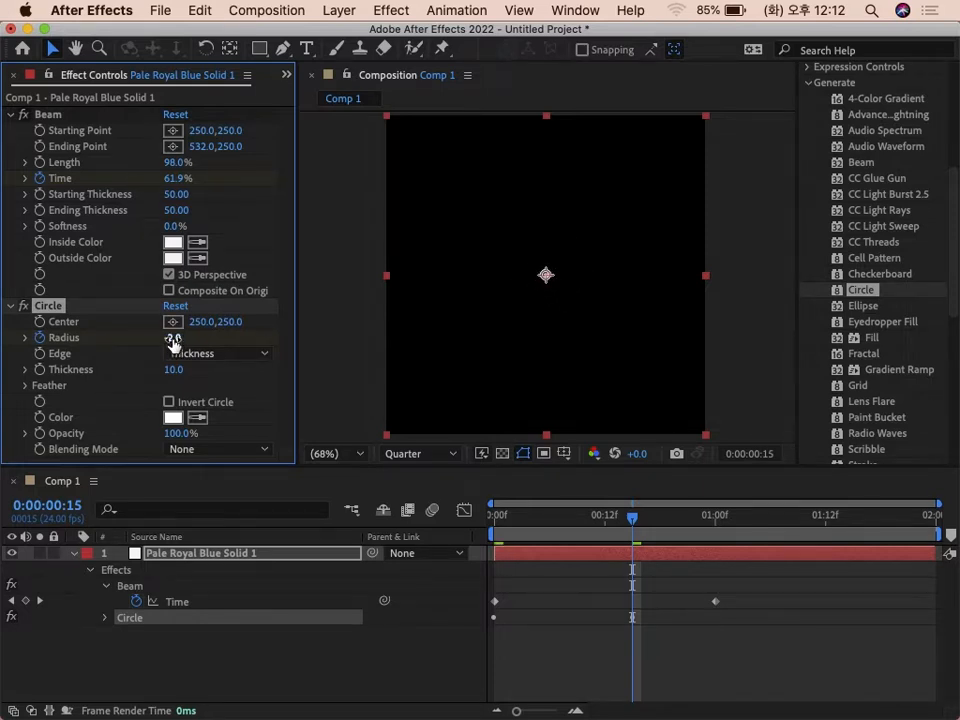
pyautogui.moveTo(171, 343); pyautogui.dragTo(162, 343)
pyautogui.click(619, 638)
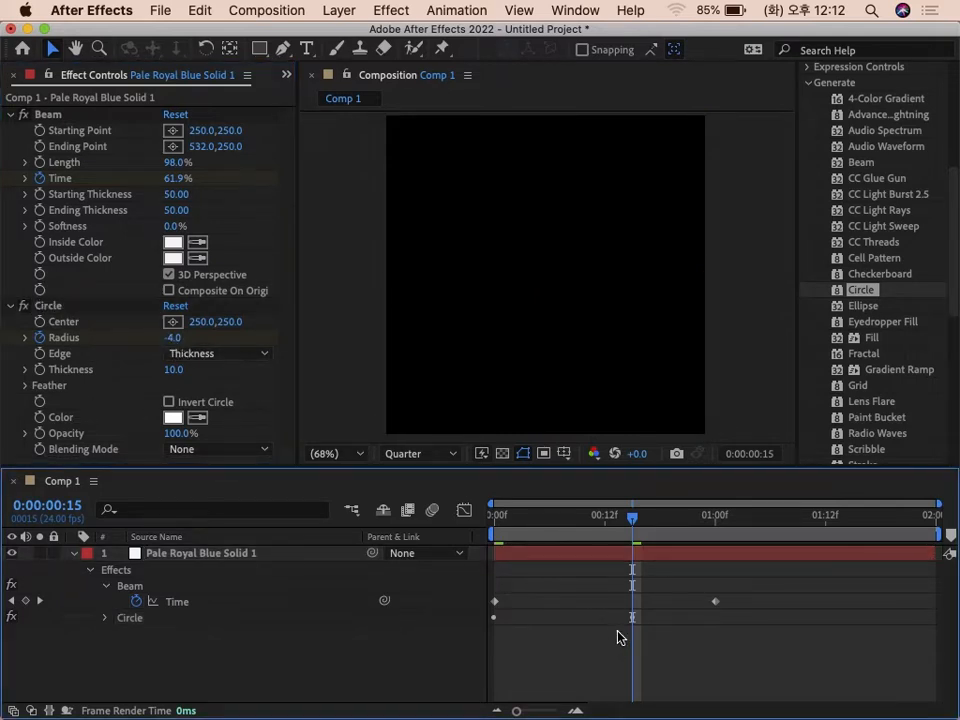
pyautogui.moveTo(614, 528); pyautogui.dragTo(557, 538)
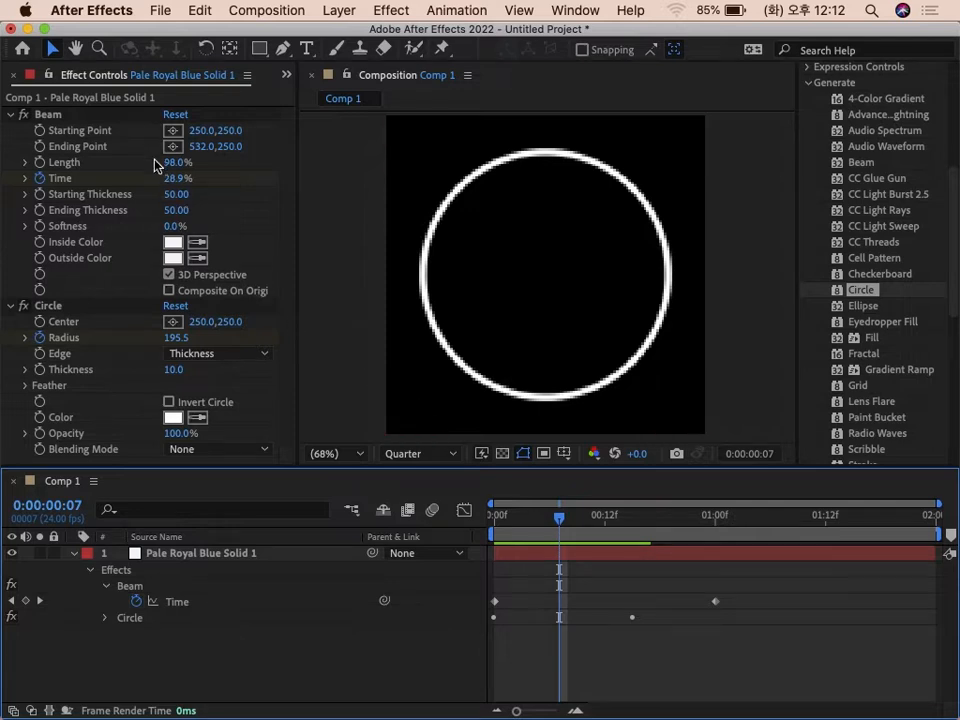
# - Set the Circle effect's blending mode to Normal and return to the first frame
pyautogui.click(74, 305)
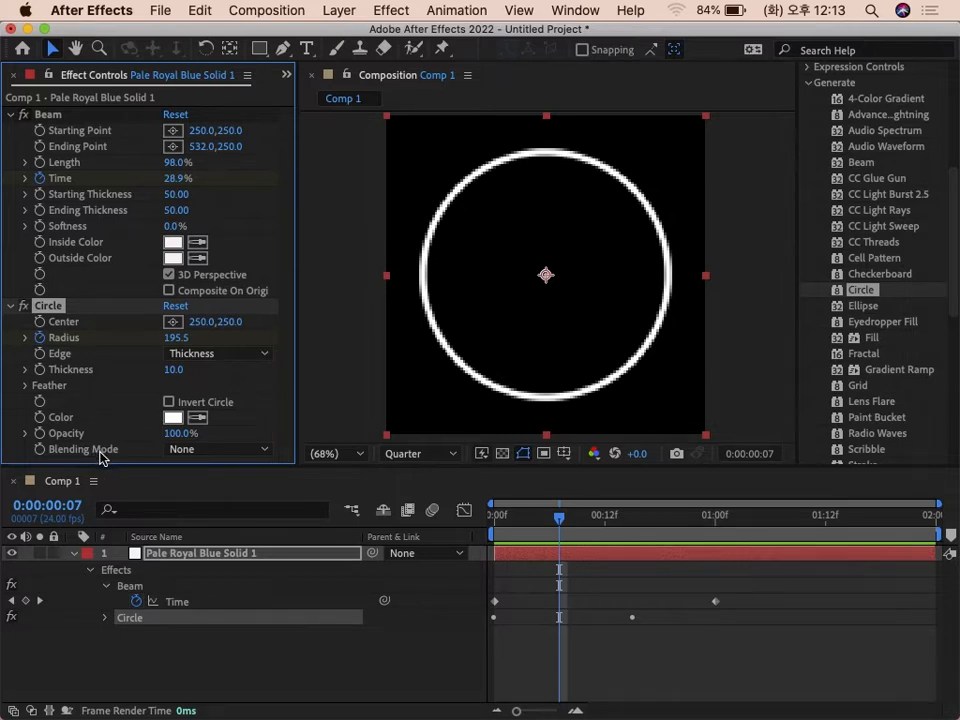
pyautogui.click(228, 450)
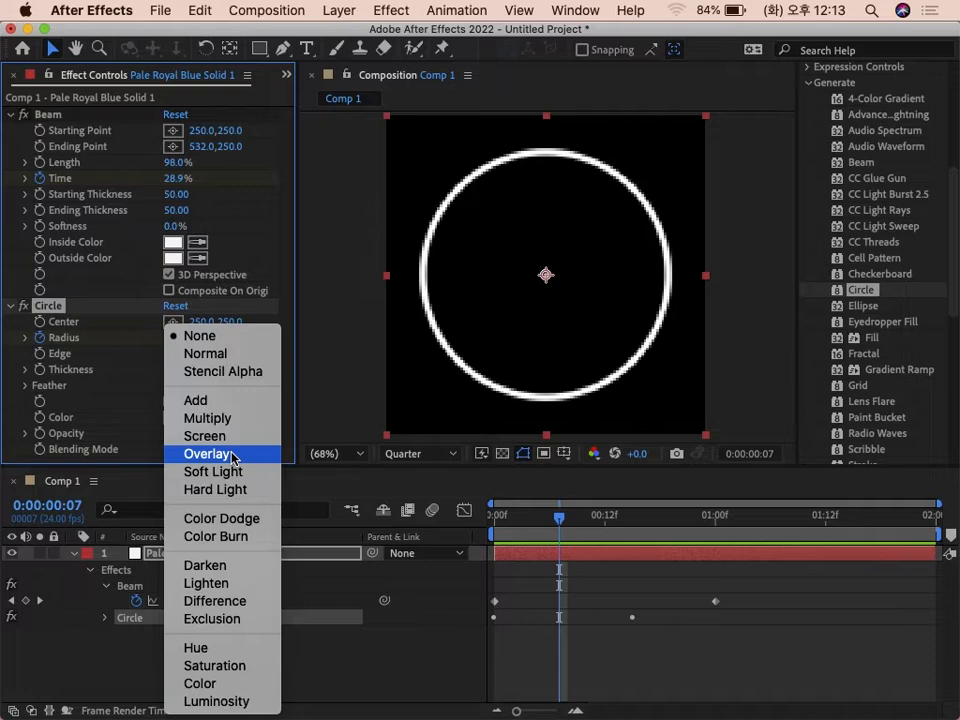
pyautogui.click(240, 355)
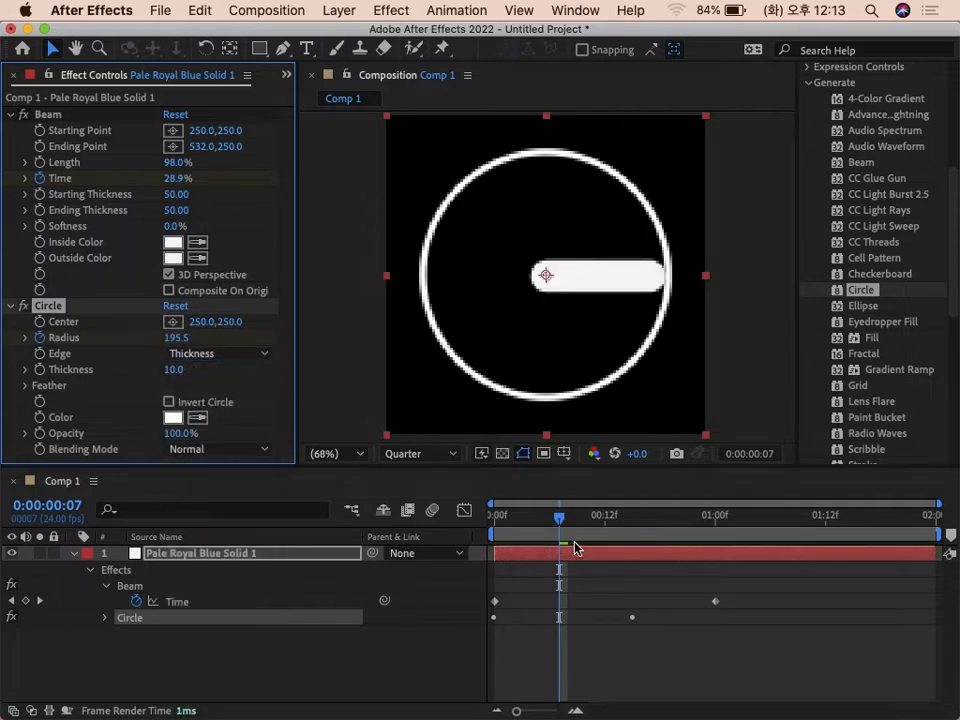
pyautogui.moveTo(560, 520); pyautogui.dragTo(487, 522)
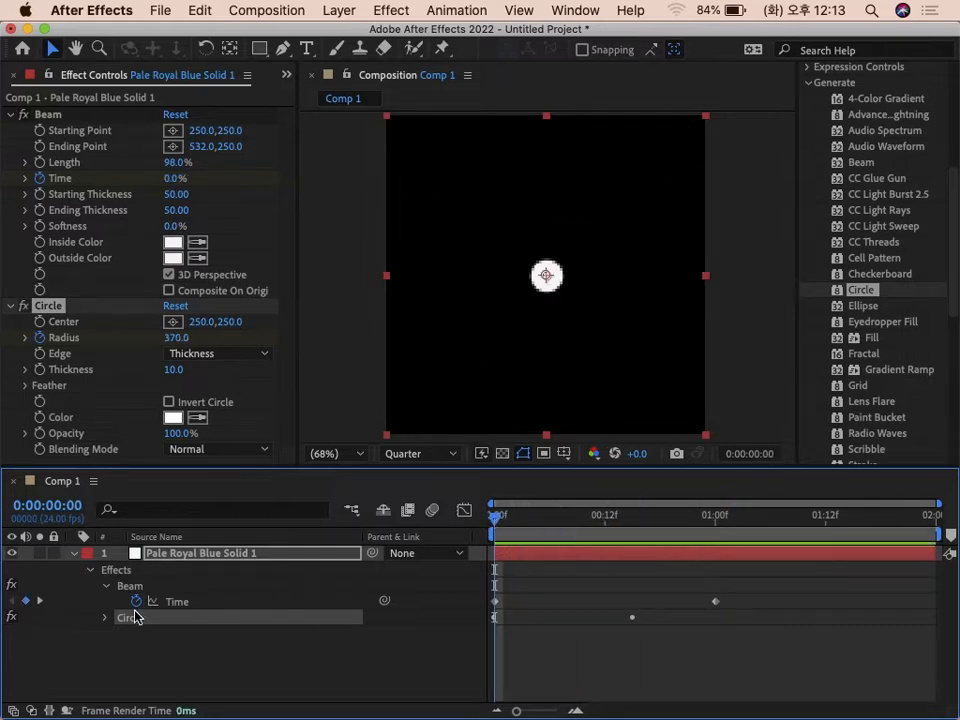
# - Deselect the solid's effects and create a new 500 by 500 px, 24 fps composition lasting 2 seconds
pyautogui.moveTo(265, 657); pyautogui.dragTo(112, 556)
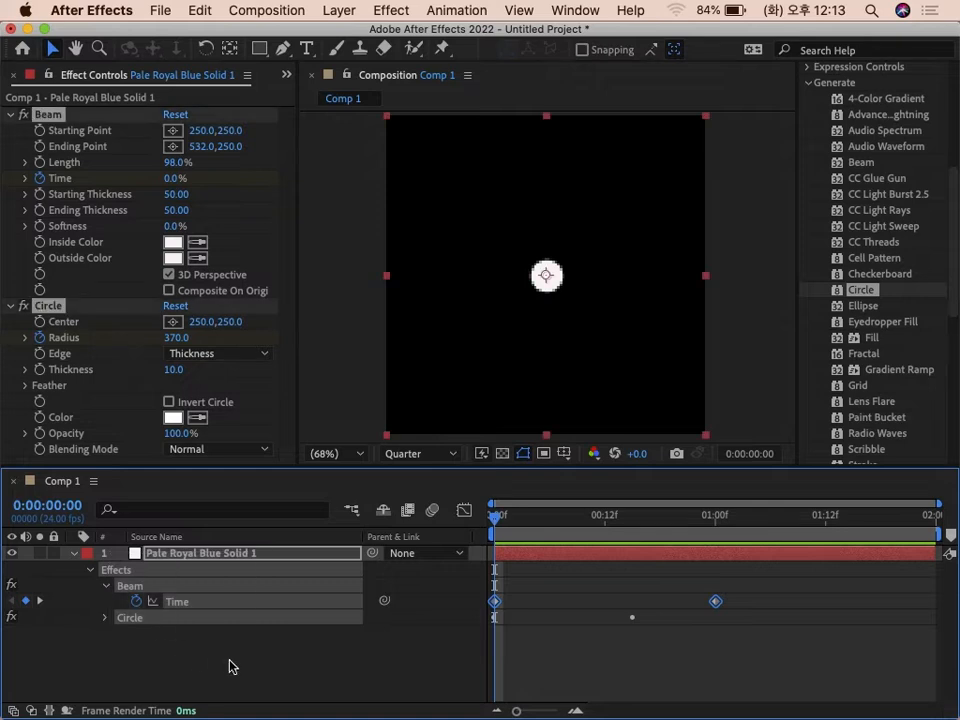
pyautogui.click(368, 309)
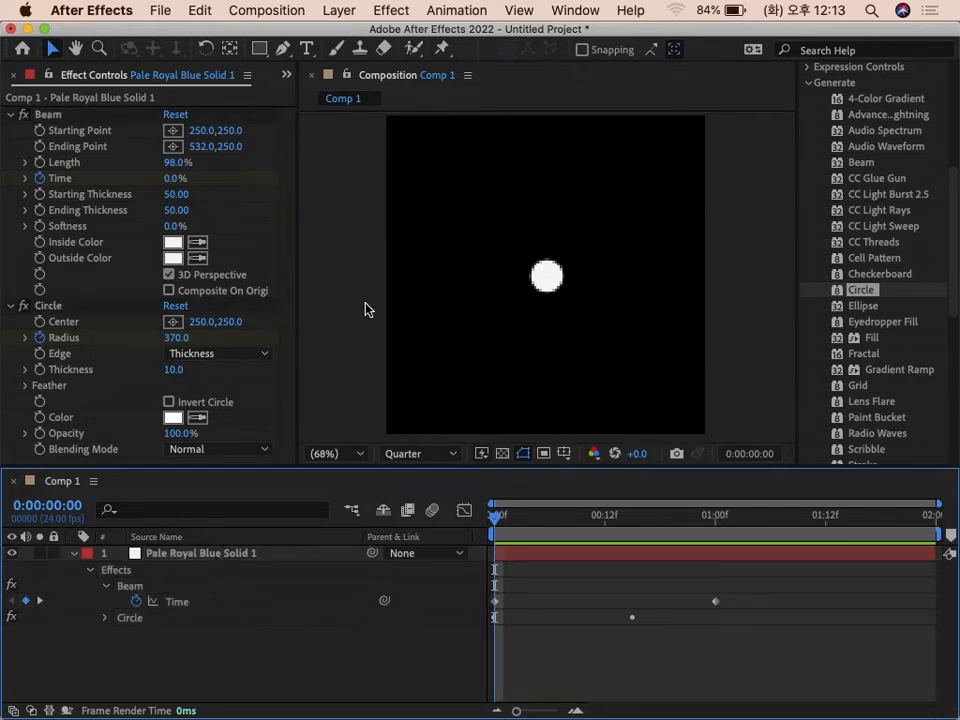
pyautogui.click(281, 14)
pyautogui.click(283, 36)
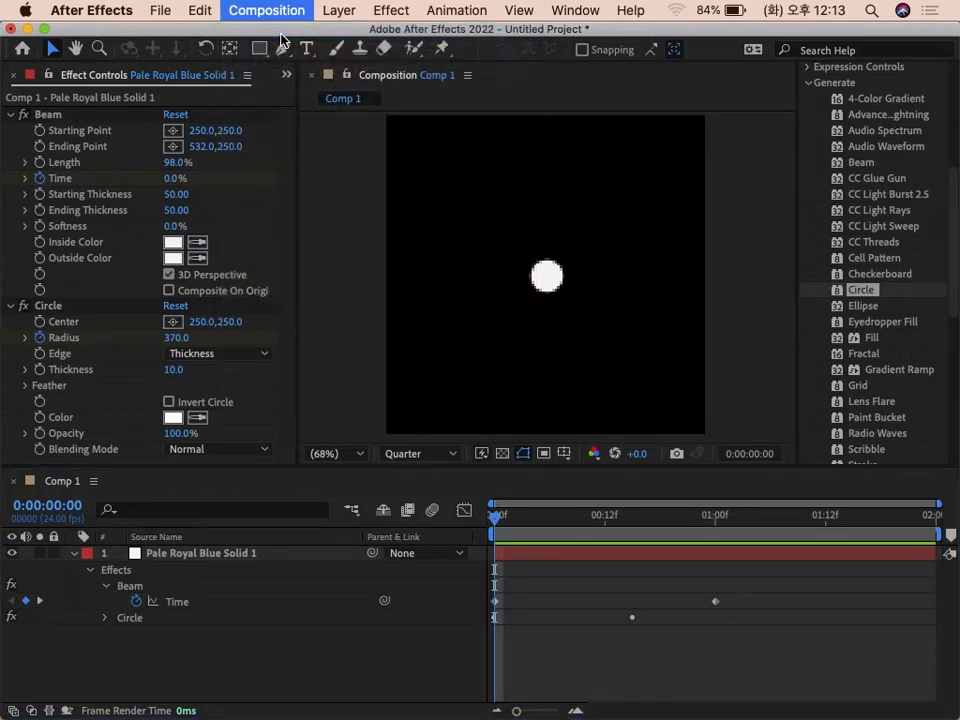
pyautogui.moveTo(351, 107); pyautogui.dragTo(470, 117)
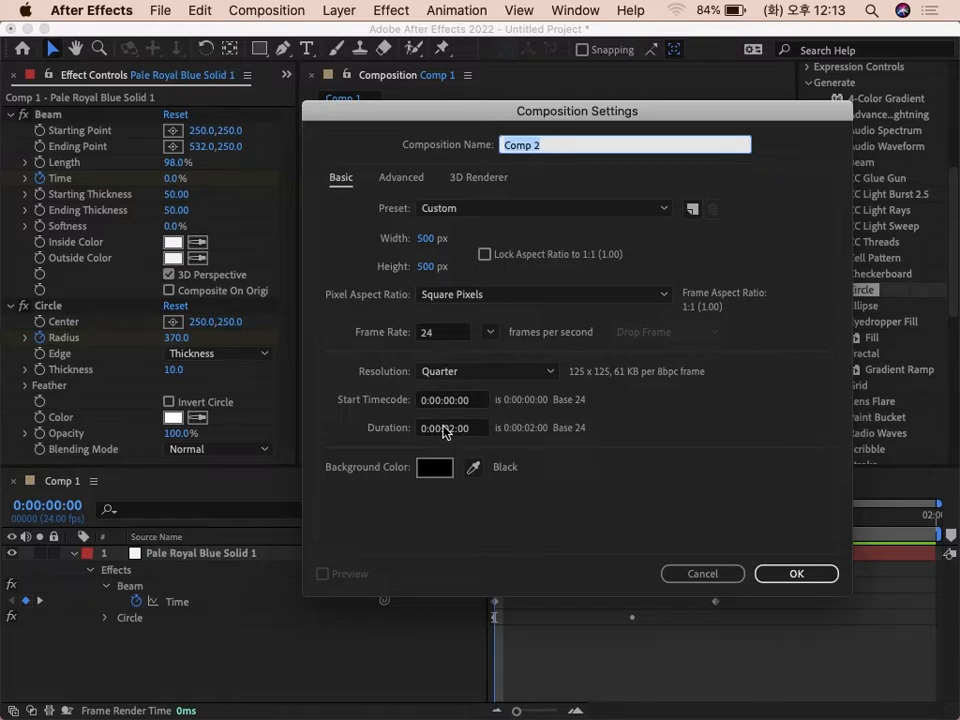
pyautogui.click(795, 573)
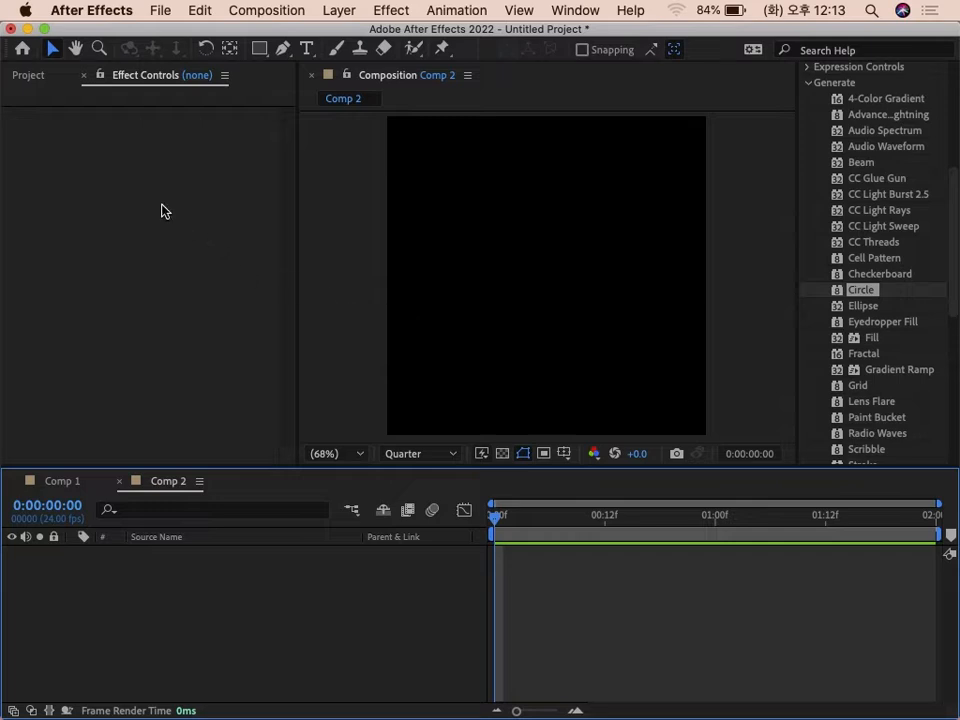
# - Add Comp 1 as a layer in the new composition's timeline and preview frame 6
pyautogui.click(33, 80)
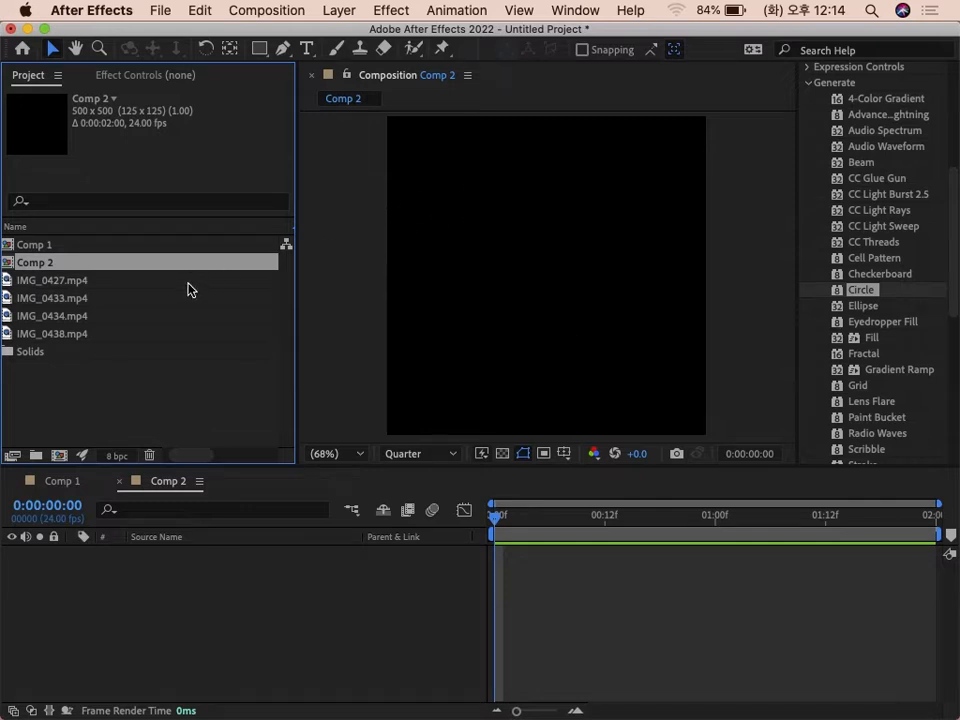
pyautogui.click(30, 246)
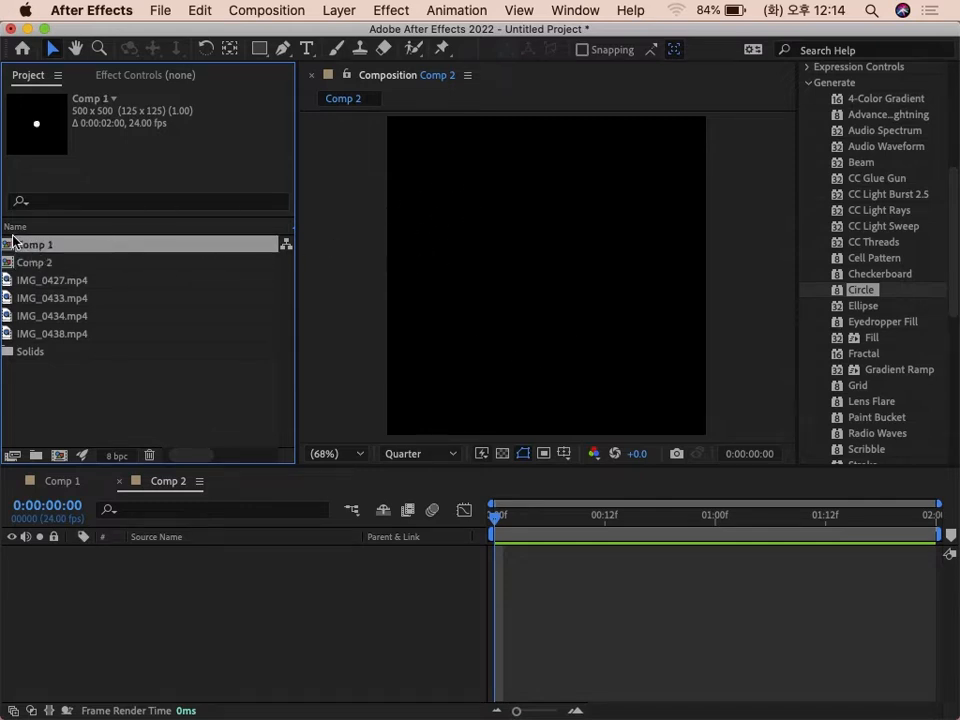
pyautogui.moveTo(15, 242); pyautogui.dragTo(57, 561)
pyautogui.moveTo(499, 523); pyautogui.dragTo(550, 524)
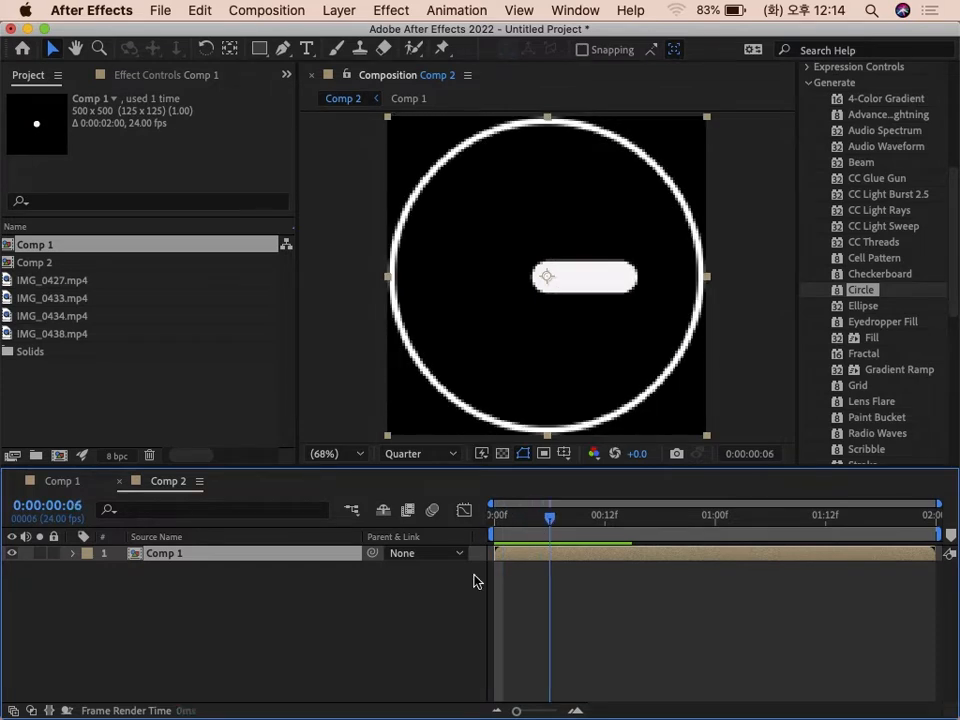
# - Duplicate the Comp 1 layer in Comp 2 and select the upper copy
pyautogui.click(214, 557)
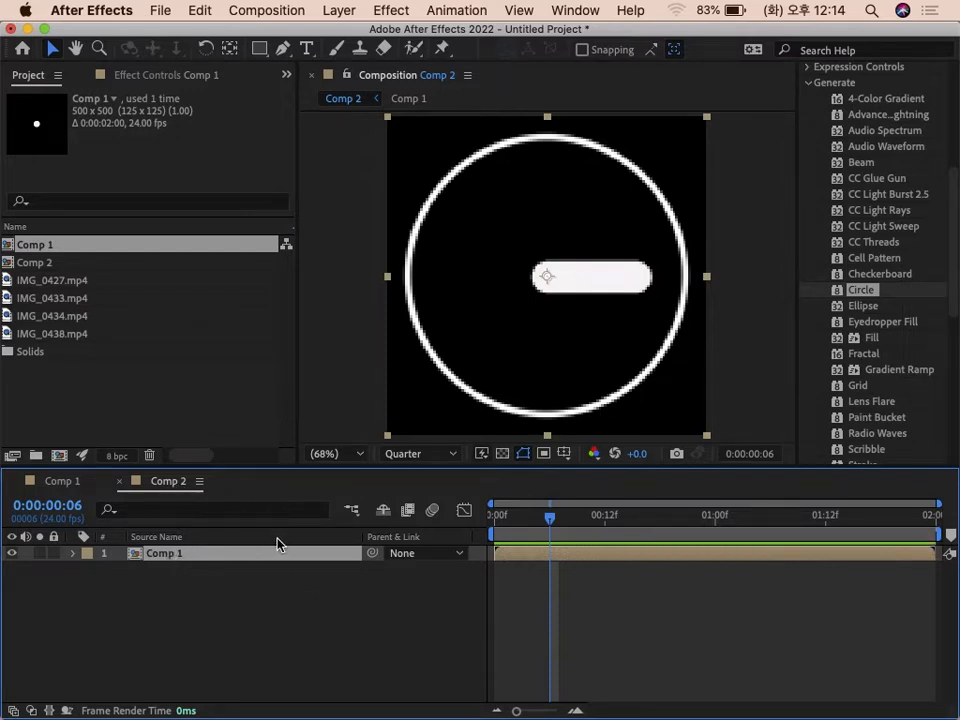
pyautogui.click(193, 580)
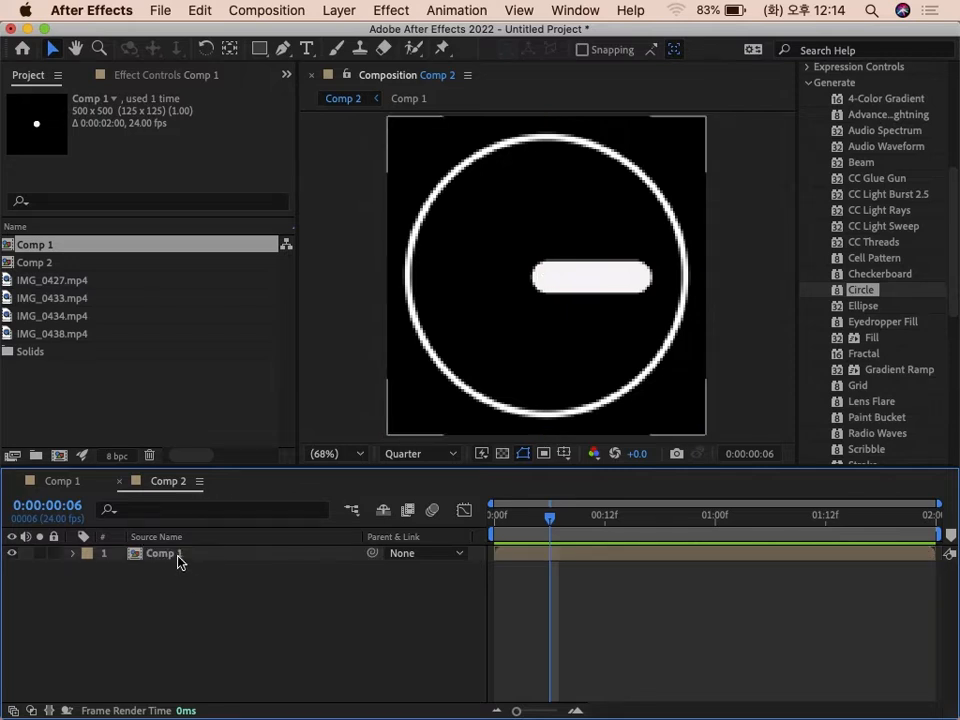
pyautogui.click(181, 558)
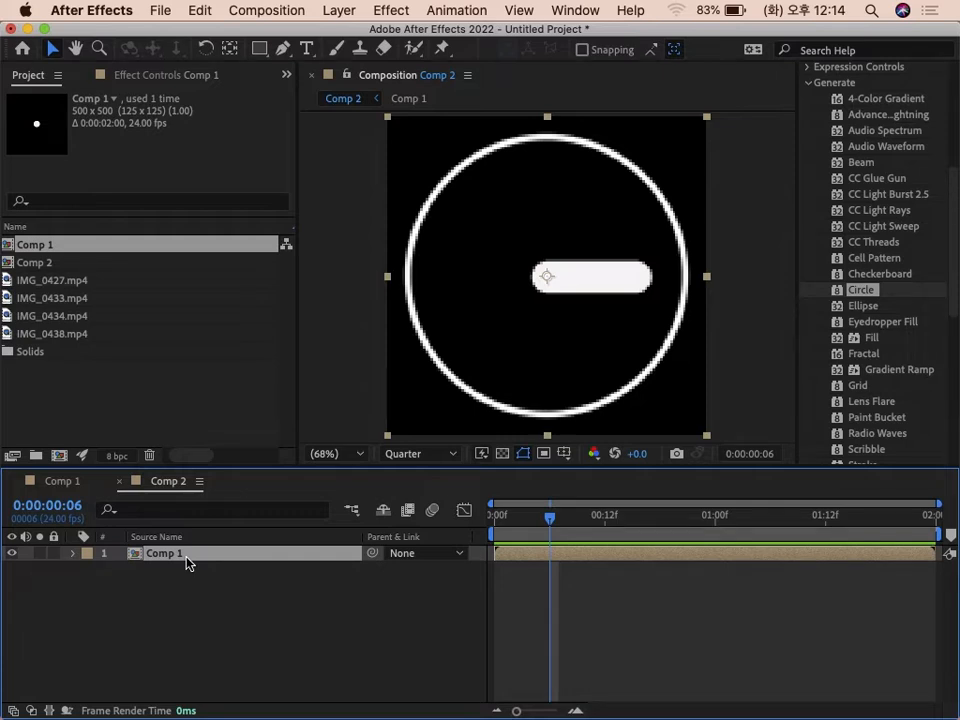
pyautogui.press('super+d')
pyautogui.click(182, 574)
pyautogui.click(180, 558)
pyautogui.click(175, 572)
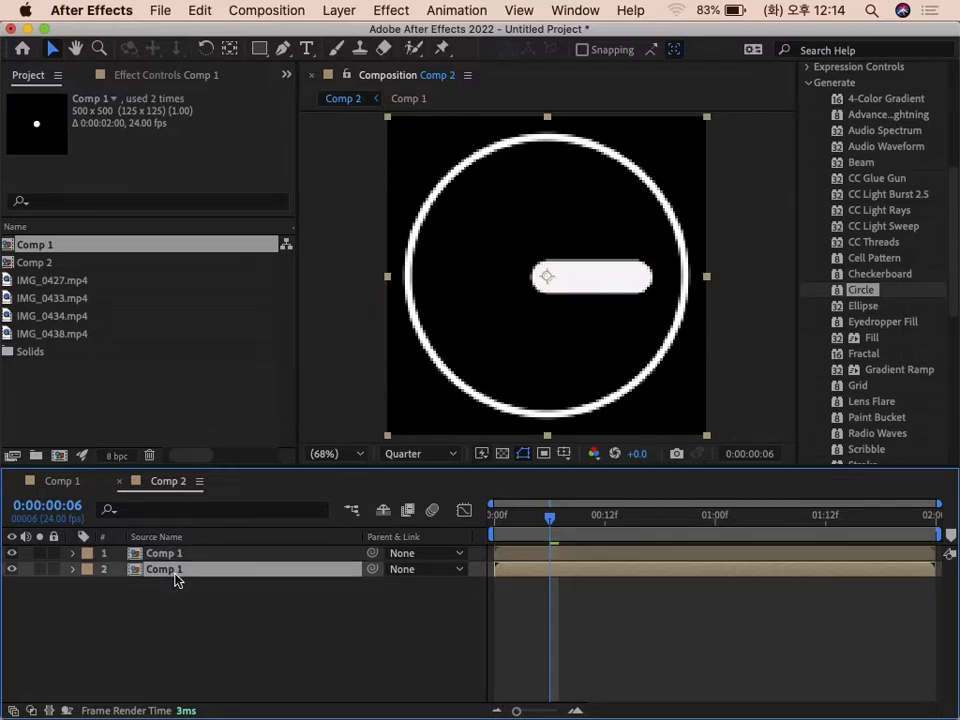
pyautogui.click(174, 556)
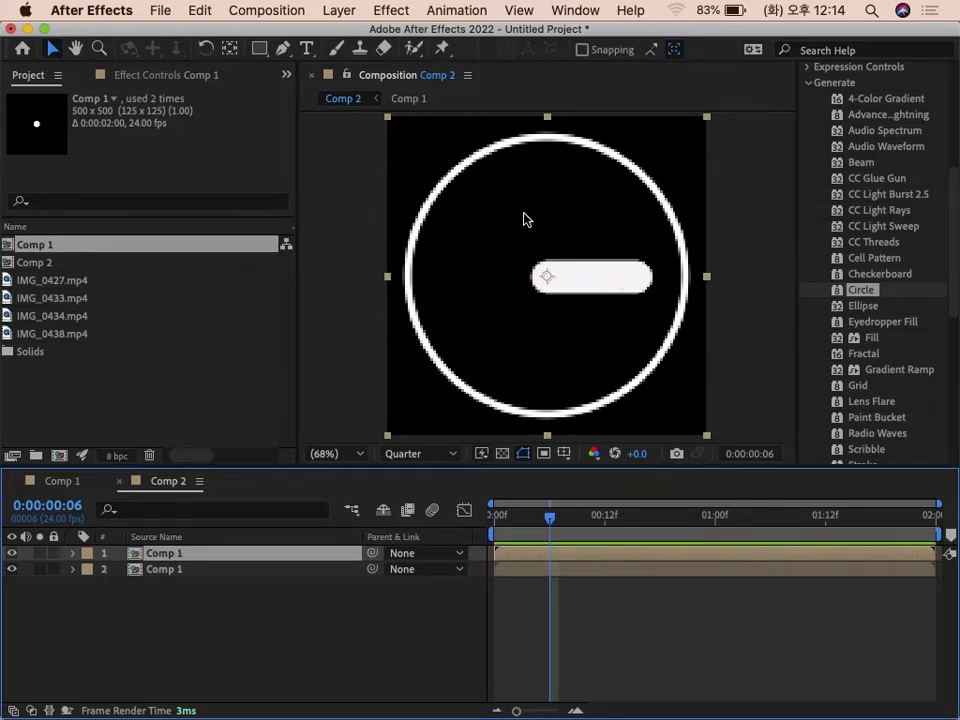
# - Rotate the upper Comp 1 layer to -90° with the Rotation tool and show its Rotation value
pyautogui.click(210, 52)
pyautogui.moveTo(566, 244); pyautogui.dragTo(446, 240)
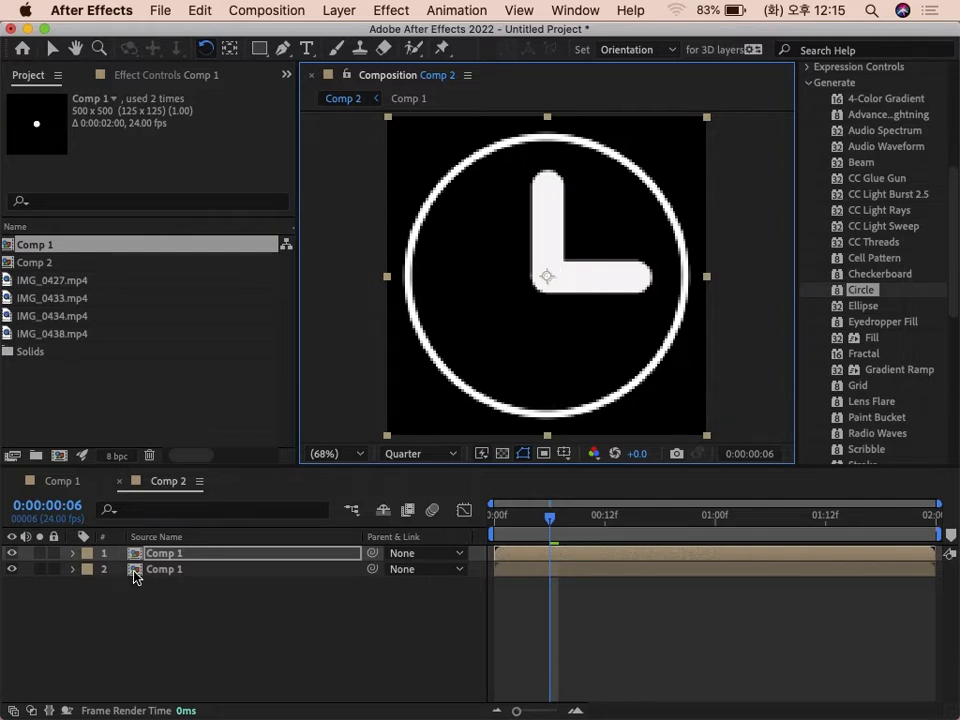
pyautogui.click(222, 558)
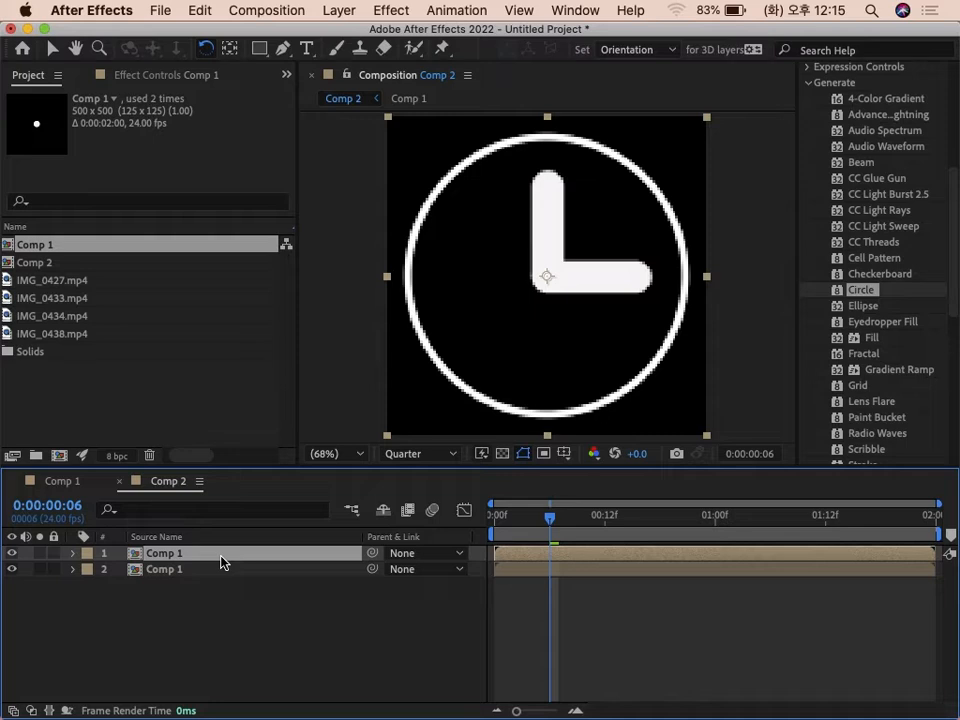
pyautogui.press('r')
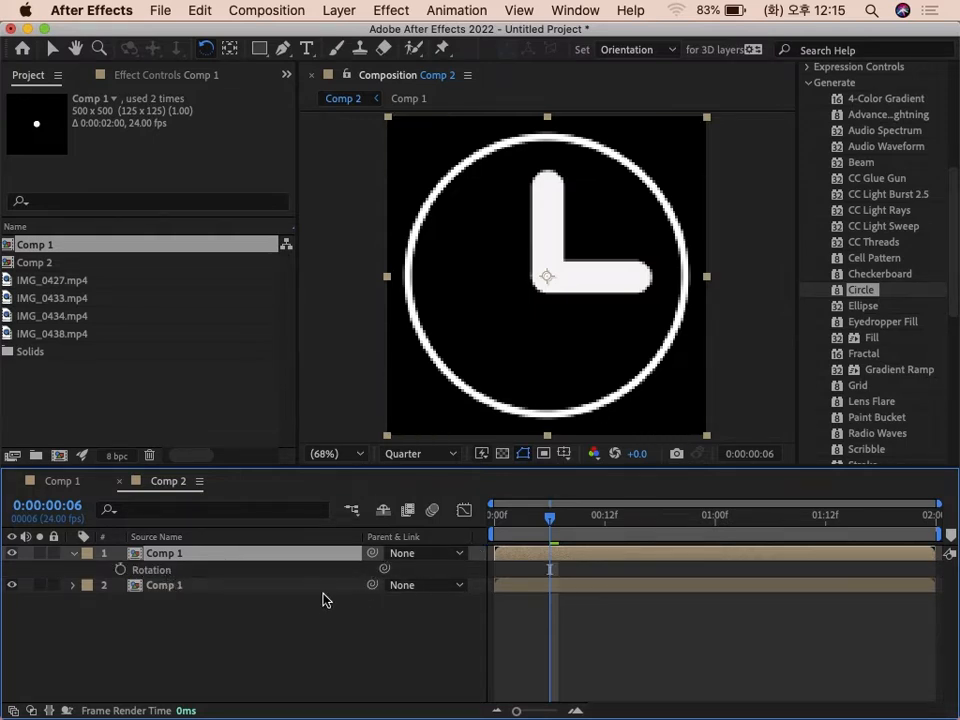
pyautogui.click(32, 711)
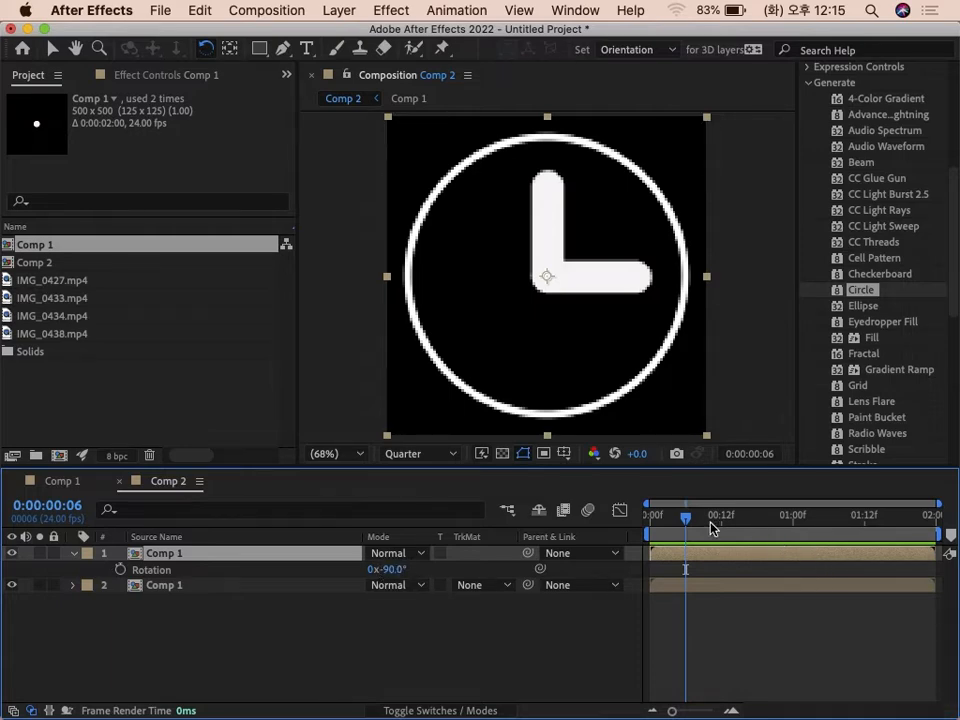
# - Shift the upper Comp 1 layer to start at about frame 7, preview the offset and collapse the layer's properties
pyautogui.moveTo(693, 527); pyautogui.dragTo(728, 563)
pyautogui.moveTo(686, 521); pyautogui.dragTo(736, 538)
pyautogui.moveTo(781, 540); pyautogui.dragTo(655, 527)
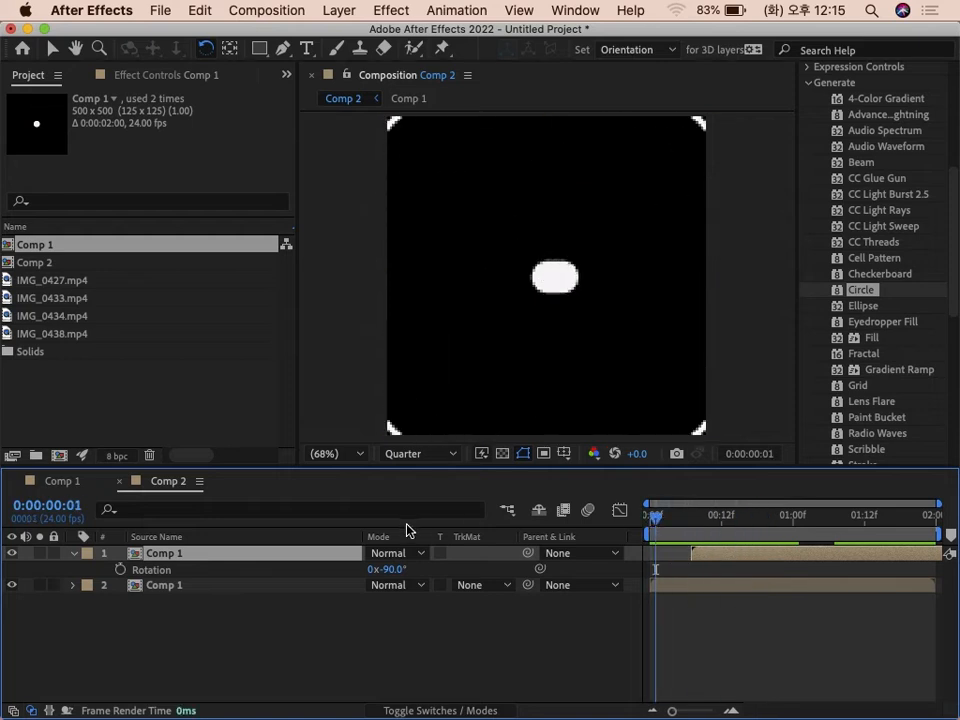
pyautogui.moveTo(760, 524); pyautogui.dragTo(655, 523)
pyautogui.click(74, 554)
# - Create another 500 by 500 px, 2-second composition and place Comp 2 in it, previewing up to frame 12
pyautogui.click(267, 12)
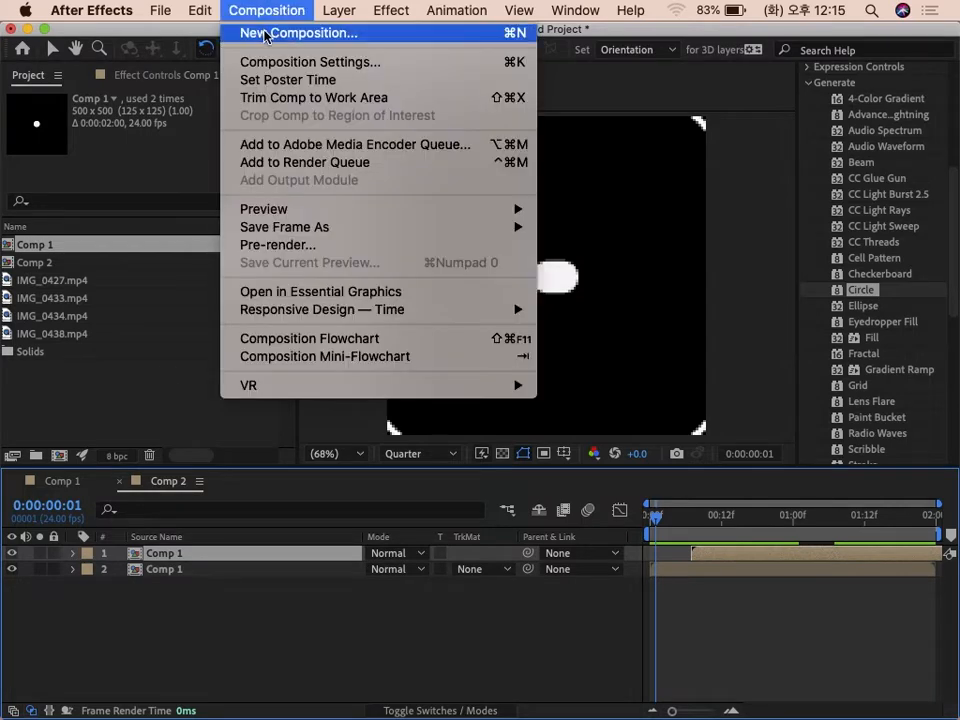
pyautogui.click(266, 34)
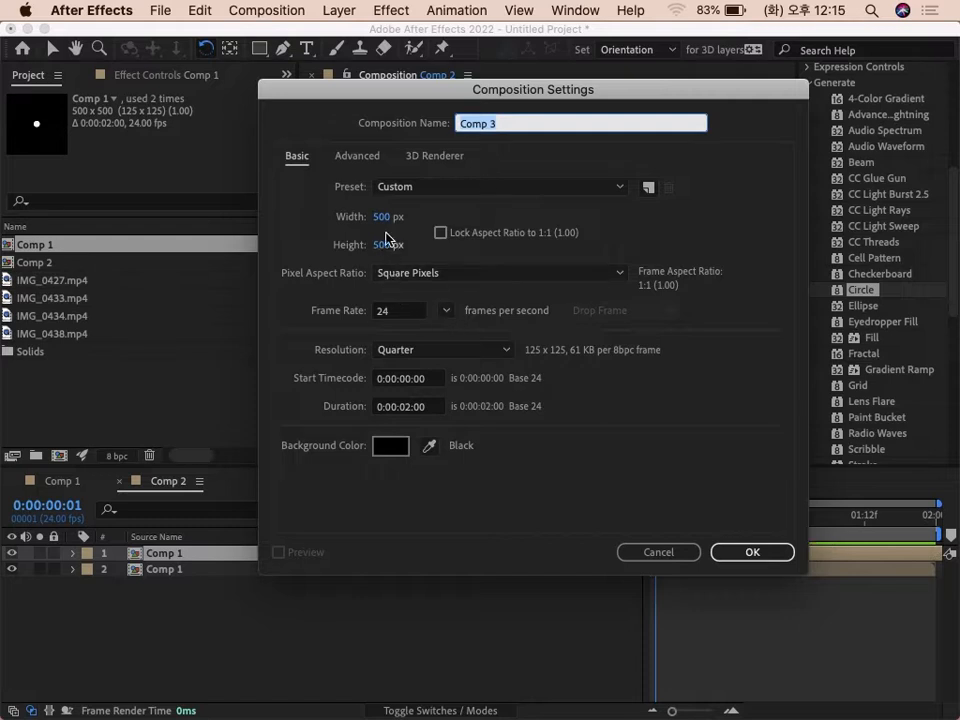
pyautogui.click(748, 553)
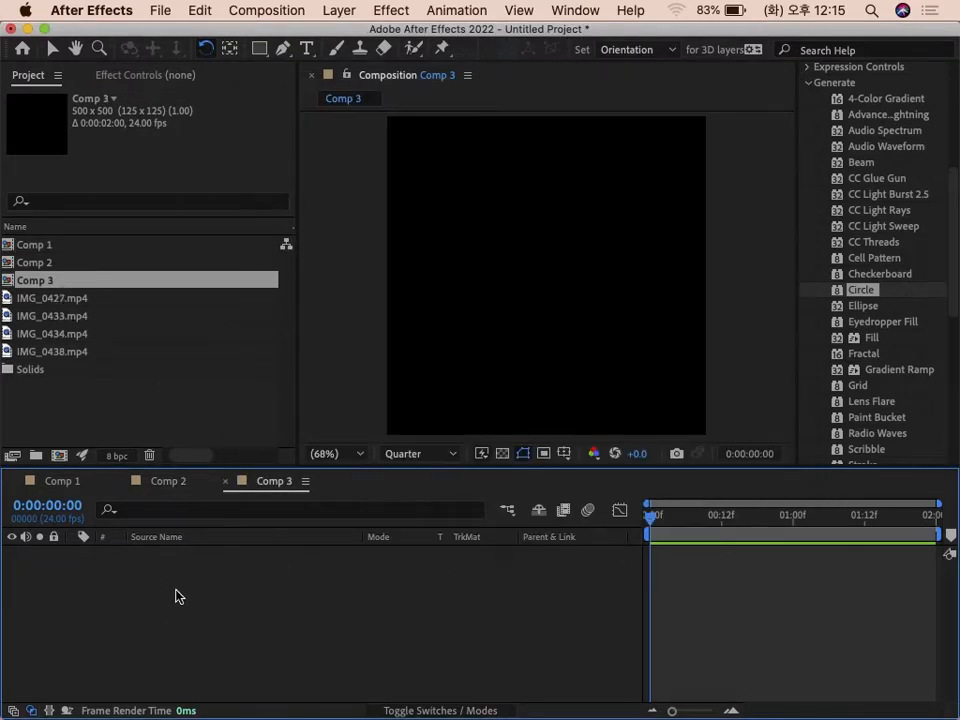
pyautogui.click(40, 264)
pyautogui.moveTo(37, 268); pyautogui.dragTo(62, 570)
pyautogui.moveTo(689, 521); pyautogui.dragTo(721, 521)
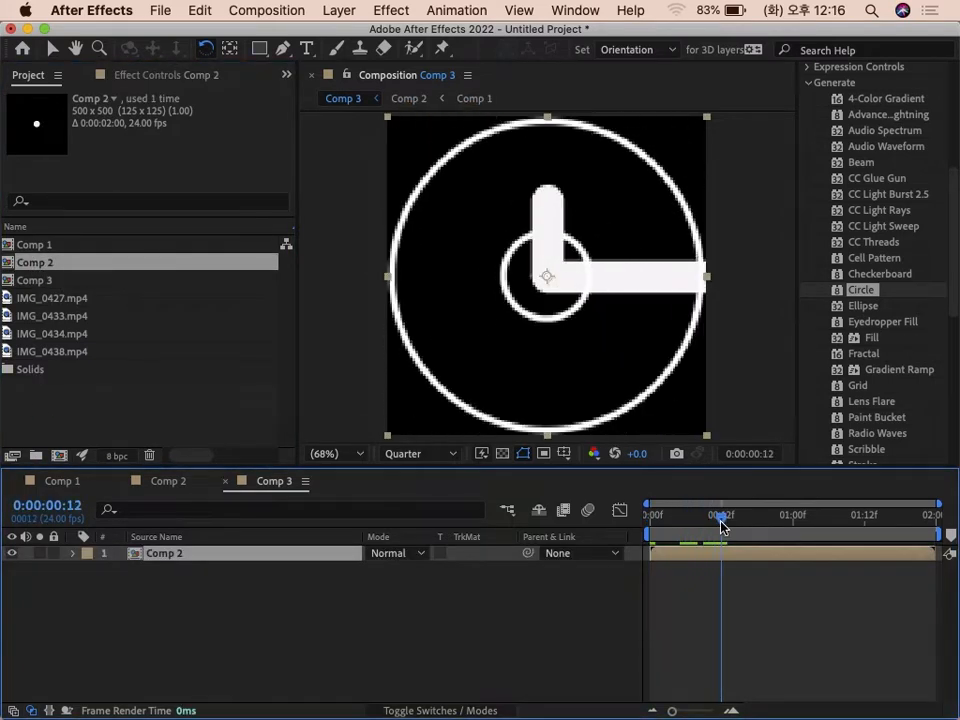
# - Duplicate the Comp 2 layer, rotate the upper copy to -180° and show its Rotation value
pyautogui.click(313, 597)
pyautogui.click(258, 554)
pyautogui.press('super+d')
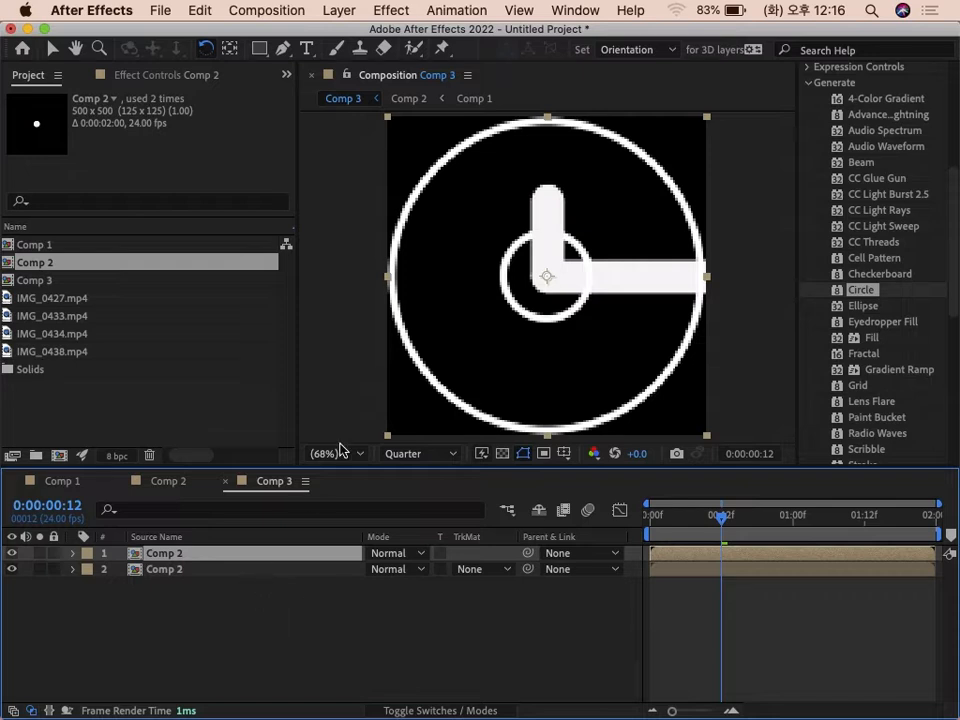
pyautogui.moveTo(512, 339); pyautogui.dragTo(578, 238)
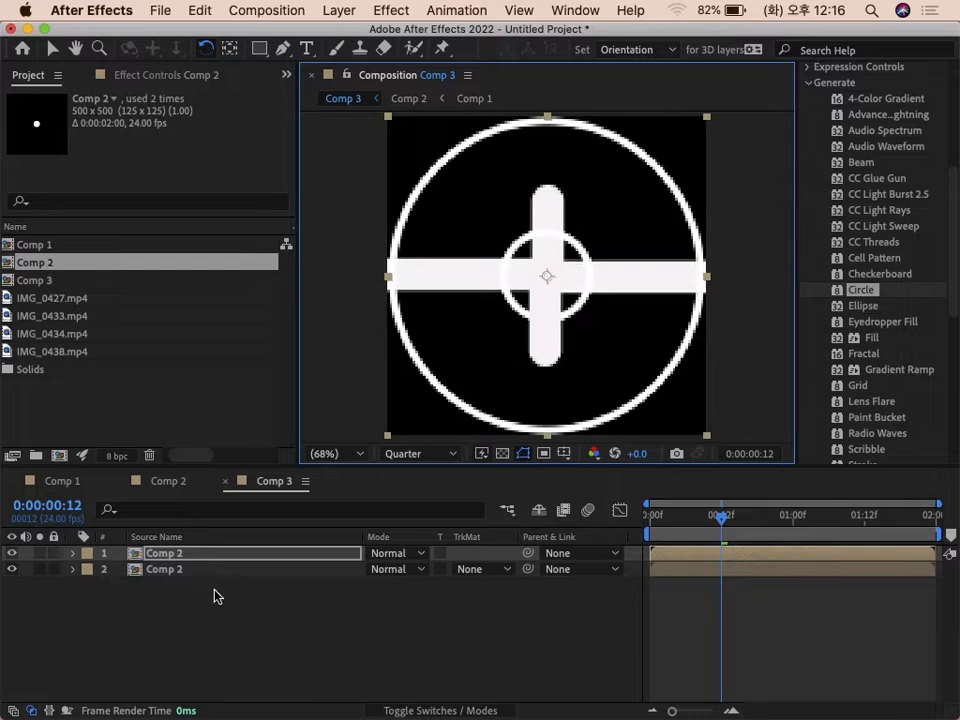
pyautogui.click(328, 557)
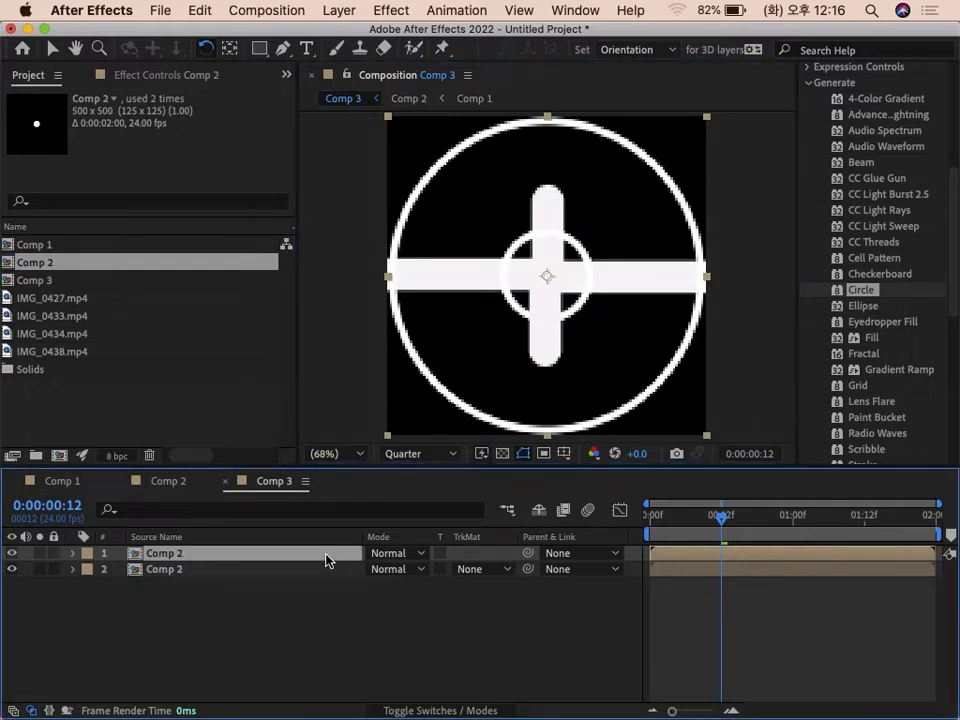
pyautogui.press('r')
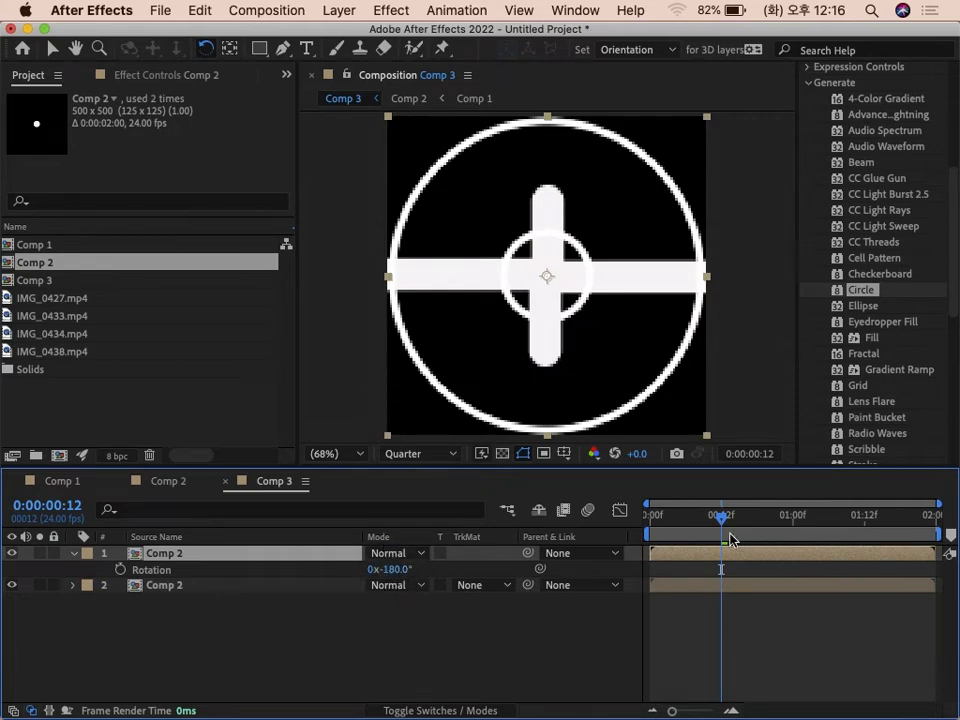
# - Return to the first frame and set the composition preview resolution to Full
pyautogui.moveTo(720, 515); pyautogui.dragTo(602, 527)
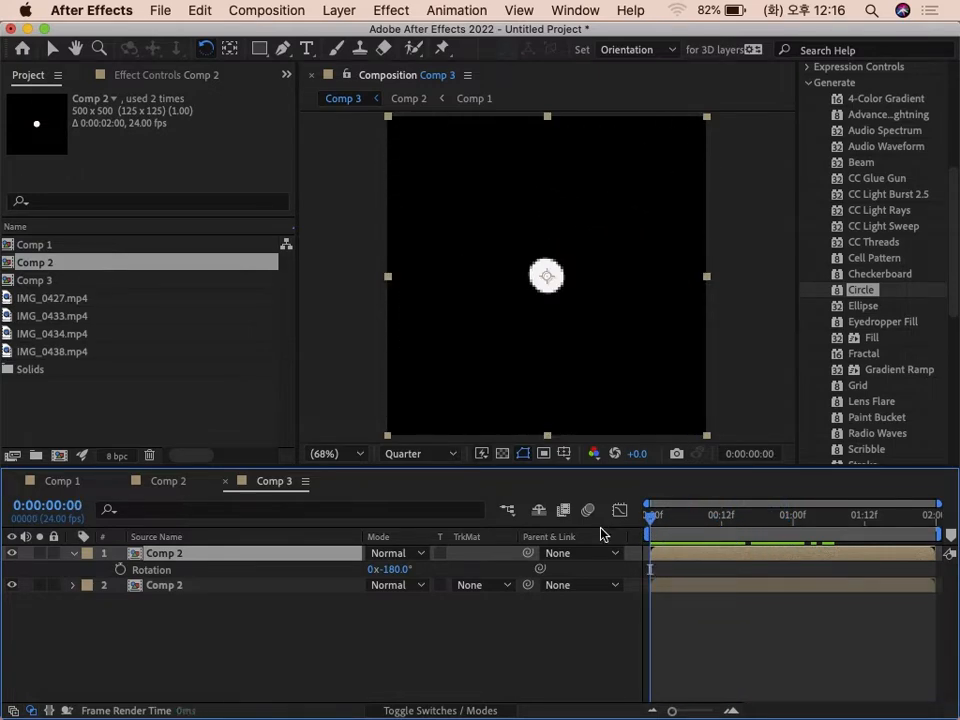
pyautogui.click(505, 647)
pyautogui.moveTo(659, 535); pyautogui.dragTo(591, 516)
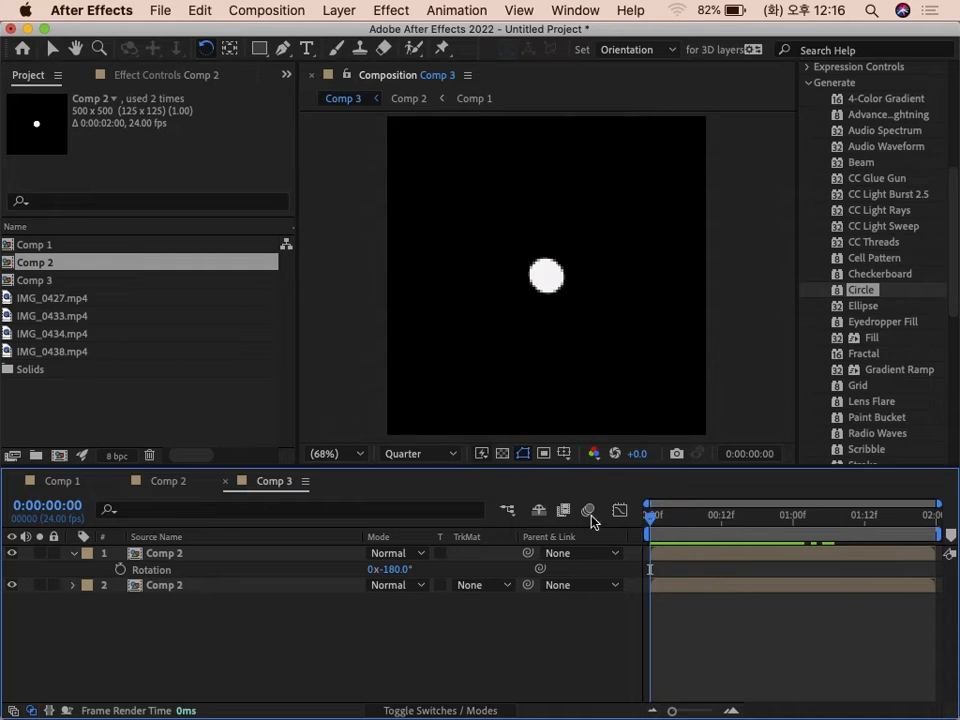
pyautogui.click(433, 458)
pyautogui.click(418, 497)
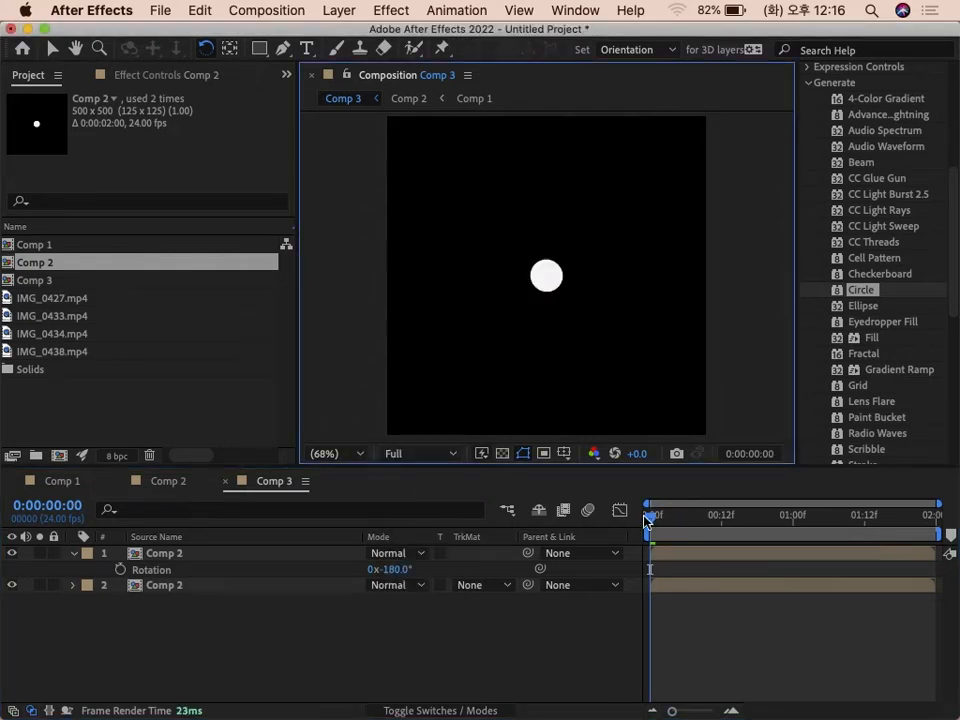
pyautogui.moveTo(657, 522)
pyautogui.mouseDown()
pyautogui.moveTo(787, 533)
pyautogui.moveTo(813, 531)
pyautogui.moveTo(650, 521)
pyautogui.moveTo(825, 518)
pyautogui.moveTo(647, 508)
pyautogui.mouseUp()
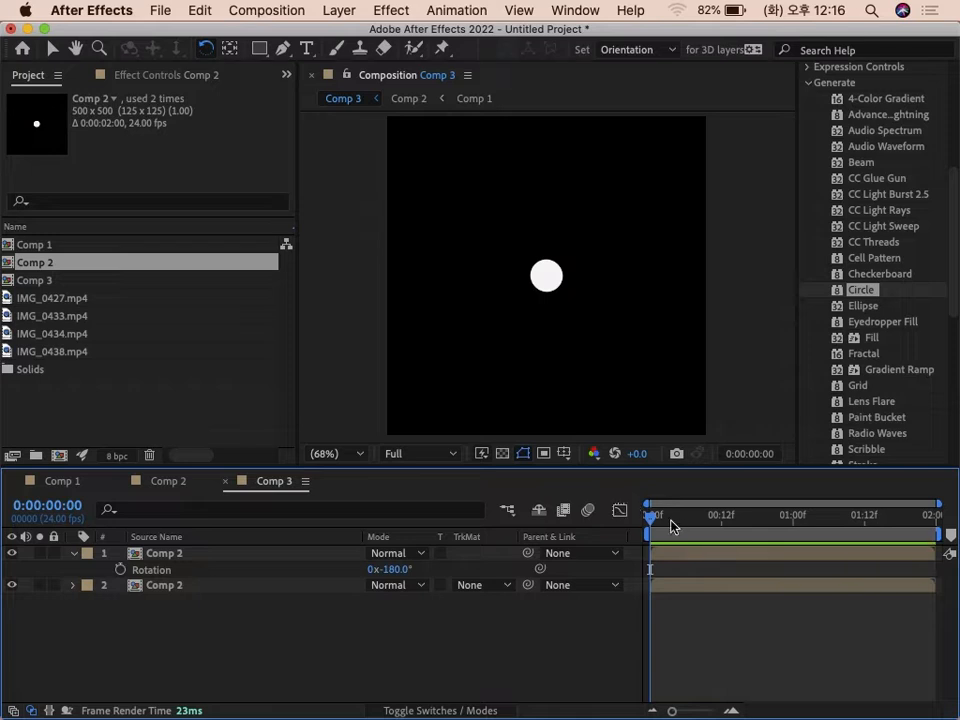
# - Collapse the upper layer's properties and preview the Comp 3 animation at frames 13 and 8
pyautogui.click(73, 553)
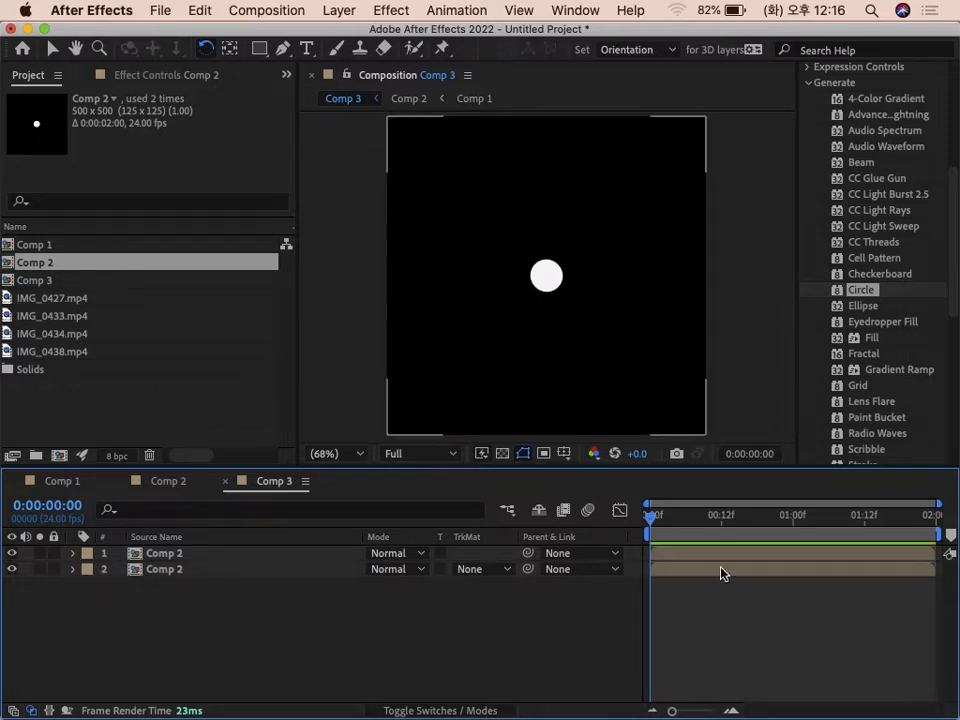
pyautogui.click(704, 519)
pyautogui.moveTo(711, 521)
pyautogui.mouseDown()
pyautogui.moveTo(765, 521)
pyautogui.moveTo(681, 521)
pyautogui.moveTo(799, 531)
pyautogui.moveTo(656, 516)
pyautogui.moveTo(752, 522)
pyautogui.moveTo(703, 516)
pyautogui.moveTo(729, 519)
pyautogui.mouseUp()
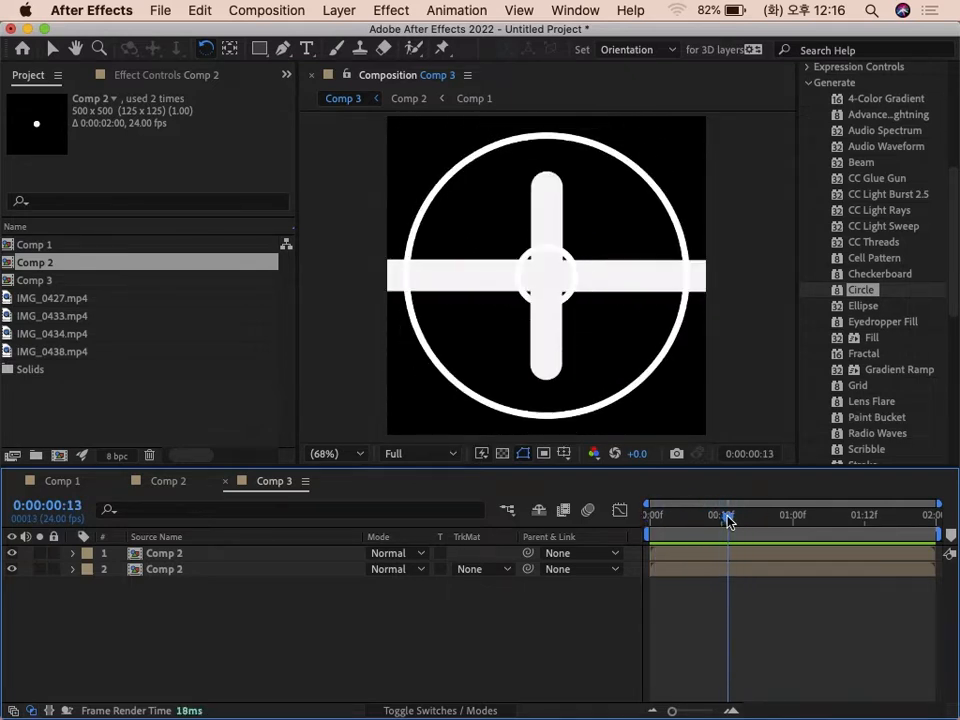
pyautogui.moveTo(711, 531)
pyautogui.mouseDown()
pyautogui.moveTo(690, 522)
pyautogui.moveTo(698, 522)
pyautogui.mouseUp()
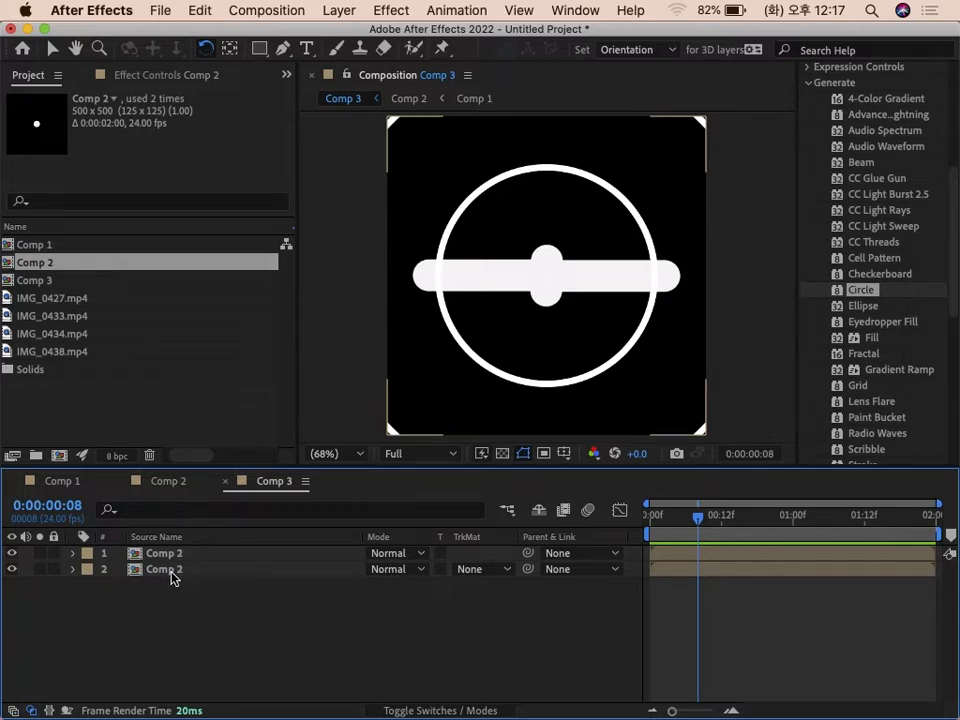
# - Open the nested Comp 2 and its Comp 1 source, and preview Comp 1 at frame 7
pyautogui.doubleClick(178, 578)
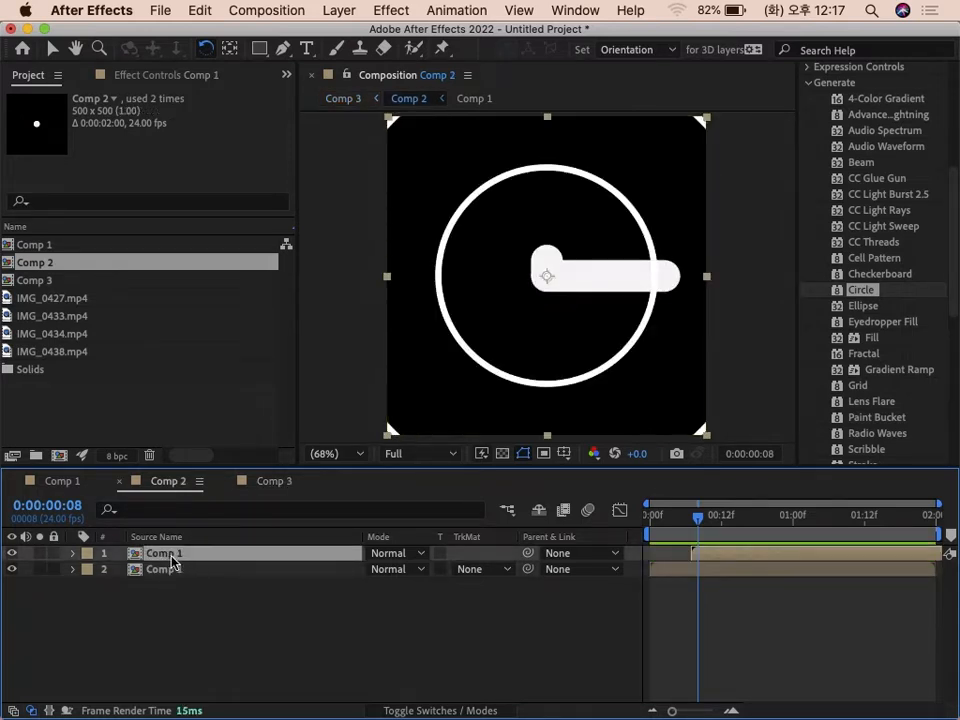
pyautogui.doubleClick(171, 558)
pyautogui.moveTo(529, 535); pyautogui.dragTo(557, 532)
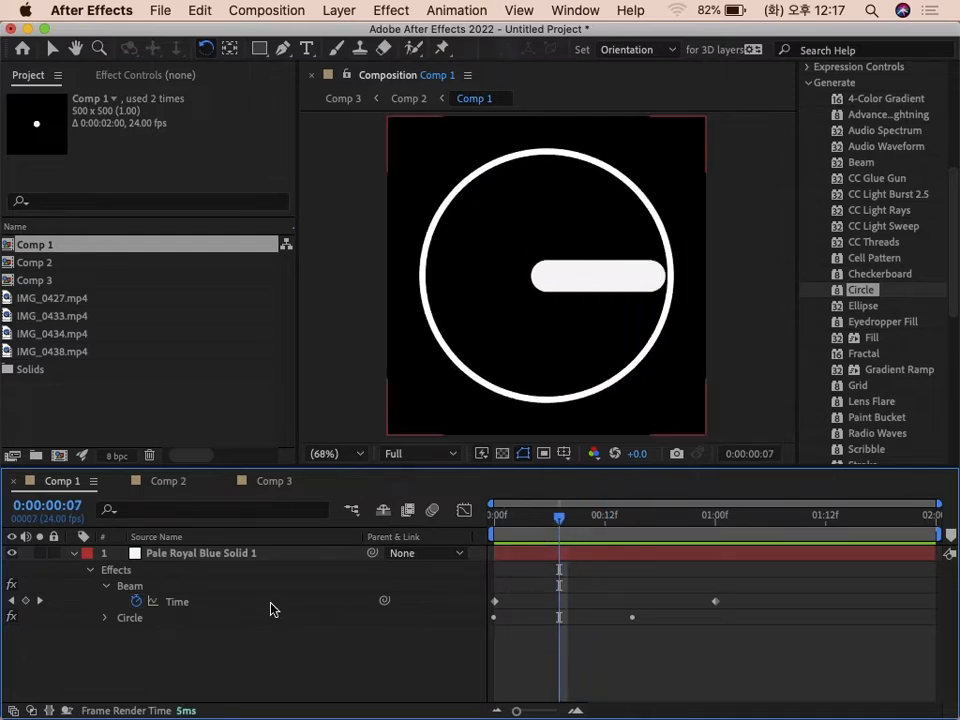
# - Apply Easy Ease to both Beam Time keyframes in Comp 1 and preview the motion at frame 6
pyautogui.click(517, 527)
pyautogui.moveTo(517, 527); pyautogui.dragTo(596, 530)
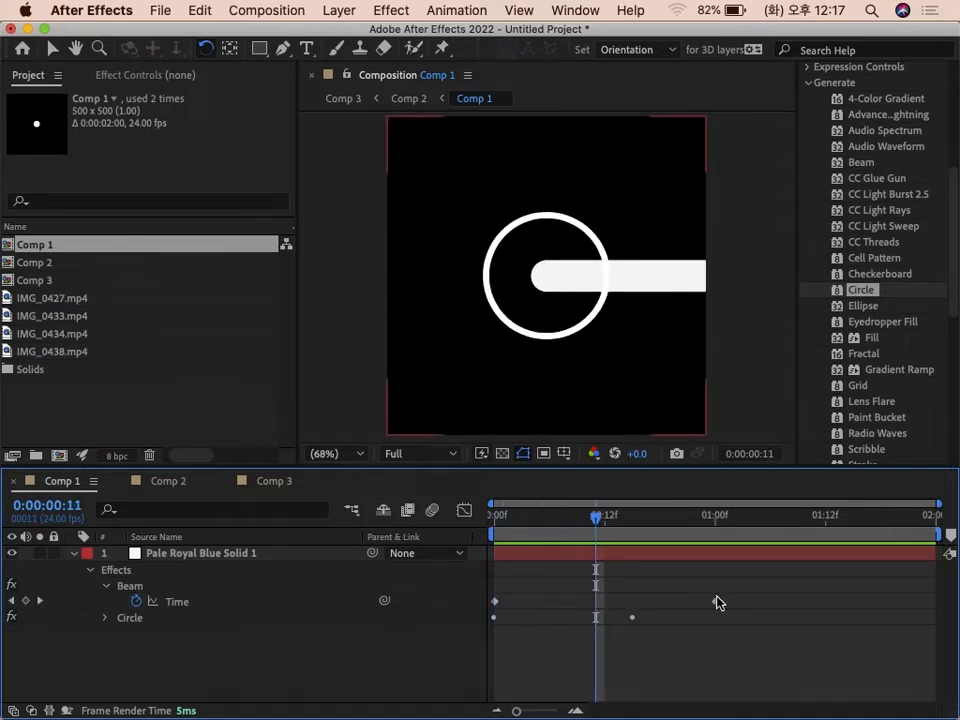
pyautogui.moveTo(580, 523)
pyautogui.mouseDown()
pyautogui.moveTo(536, 523)
pyautogui.moveTo(622, 528)
pyautogui.moveTo(586, 528)
pyautogui.mouseUp()
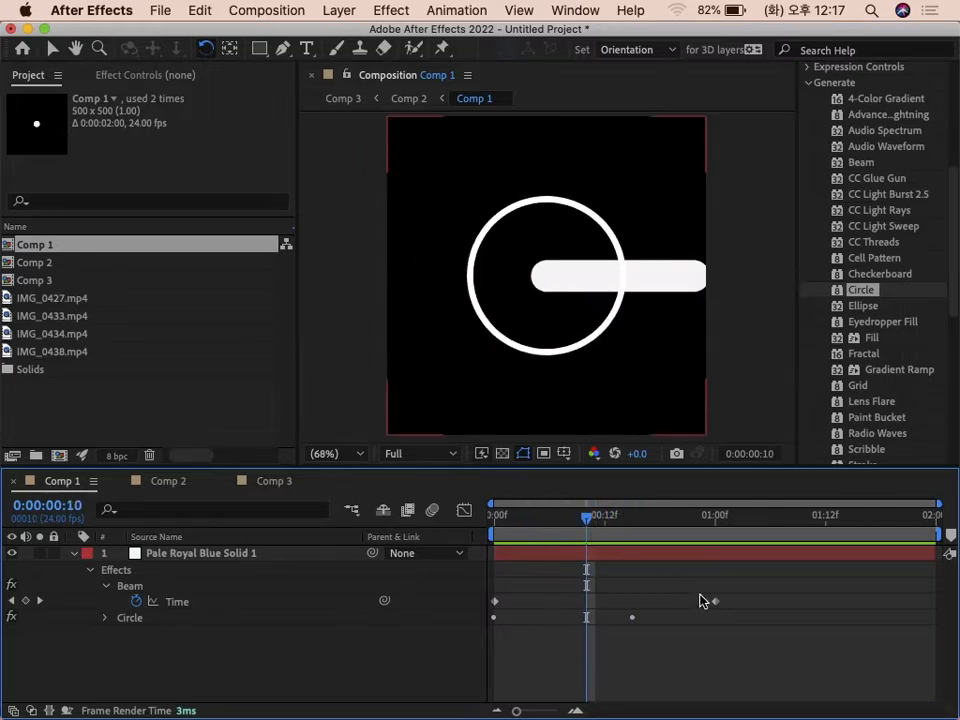
pyautogui.moveTo(750, 597); pyautogui.dragTo(480, 610)
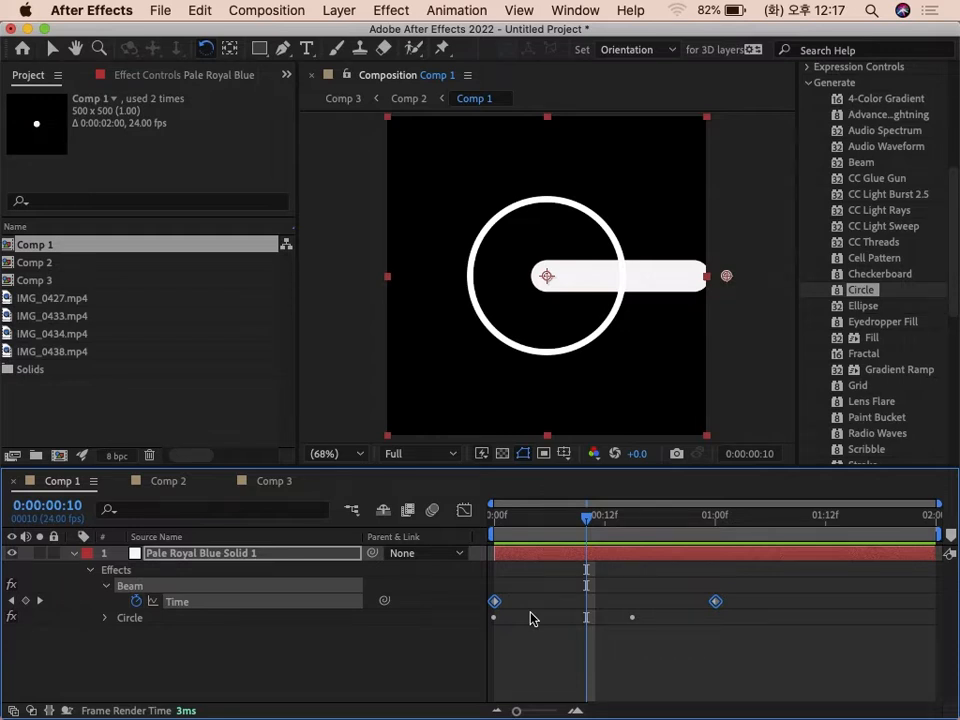
pyautogui.press('F9')
pyautogui.moveTo(535, 538); pyautogui.dragTo(550, 522)
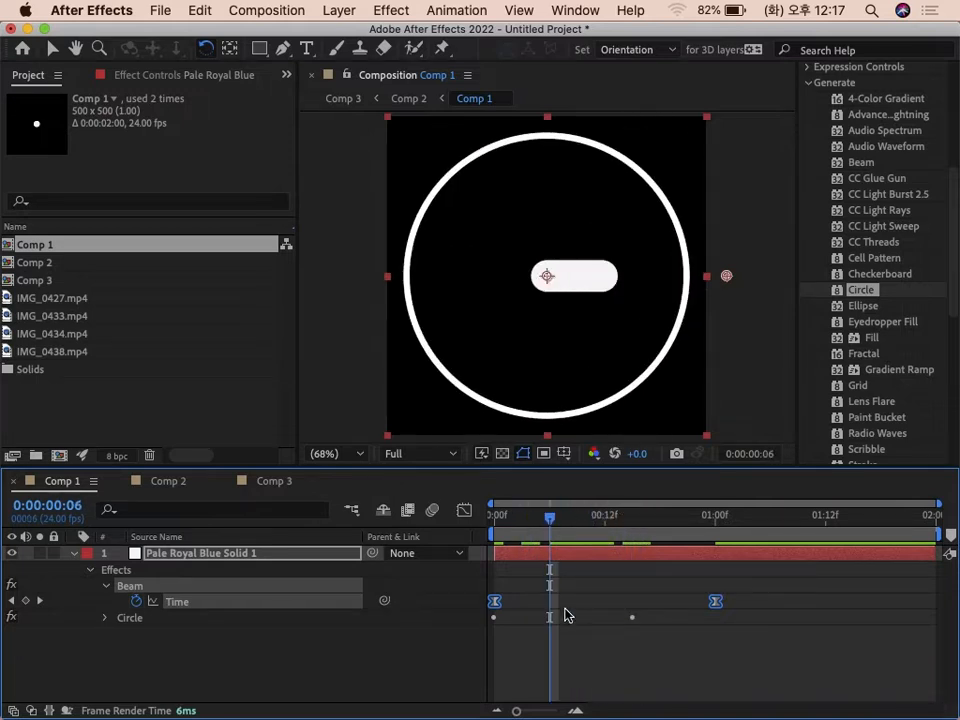
# - Show the Beam Time speed graph and extend the last keyframe's incoming handle to about frame 12 for a fast start and slow finish
pyautogui.click(464, 510)
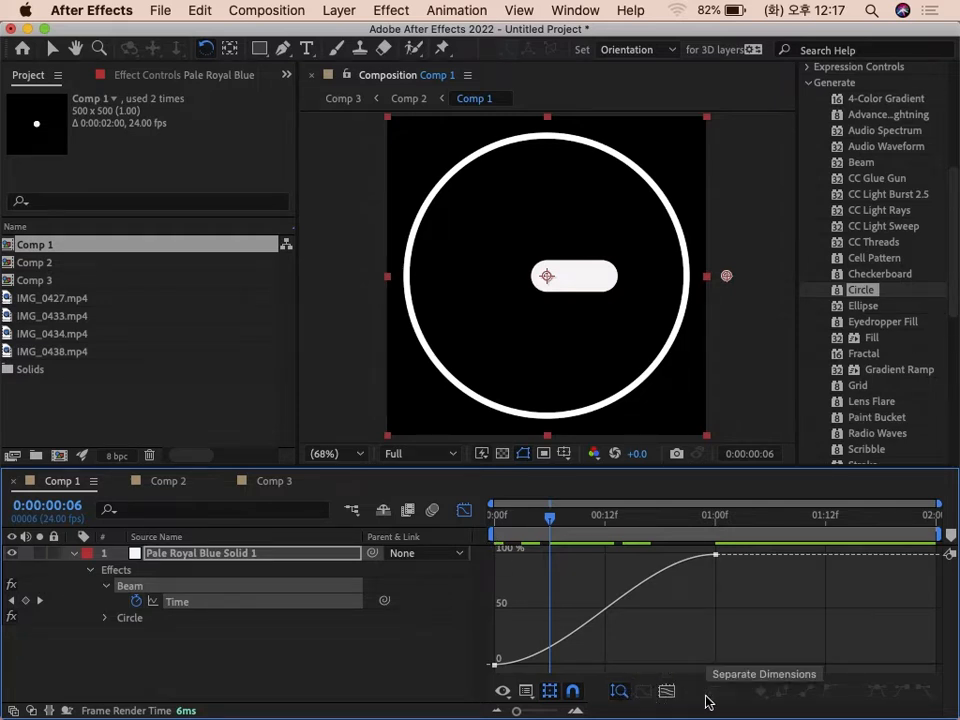
pyautogui.click(521, 693)
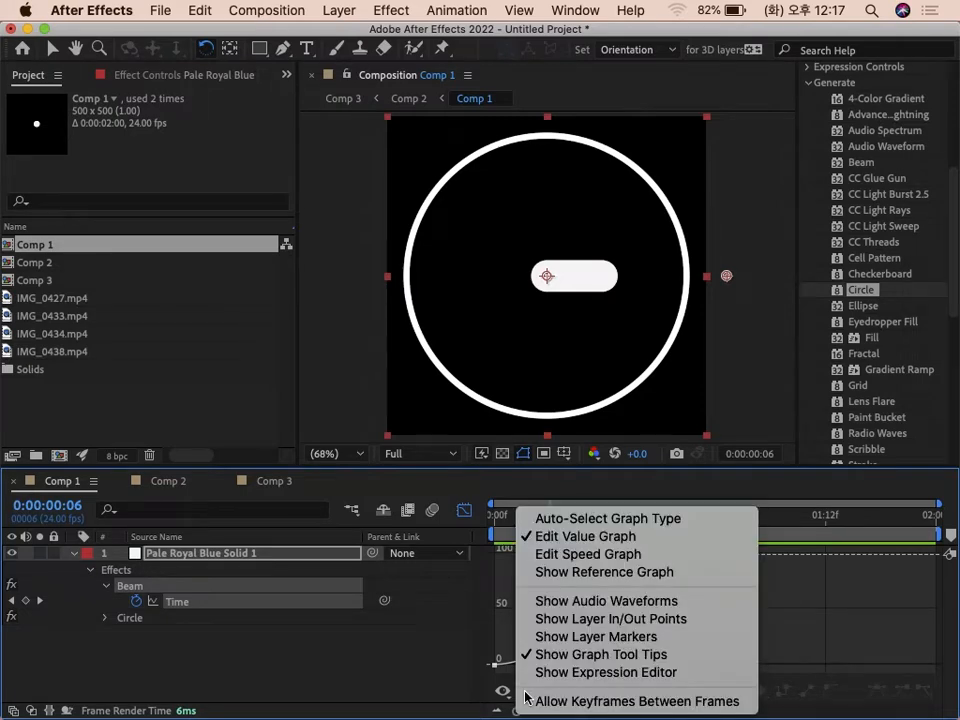
pyautogui.click(559, 555)
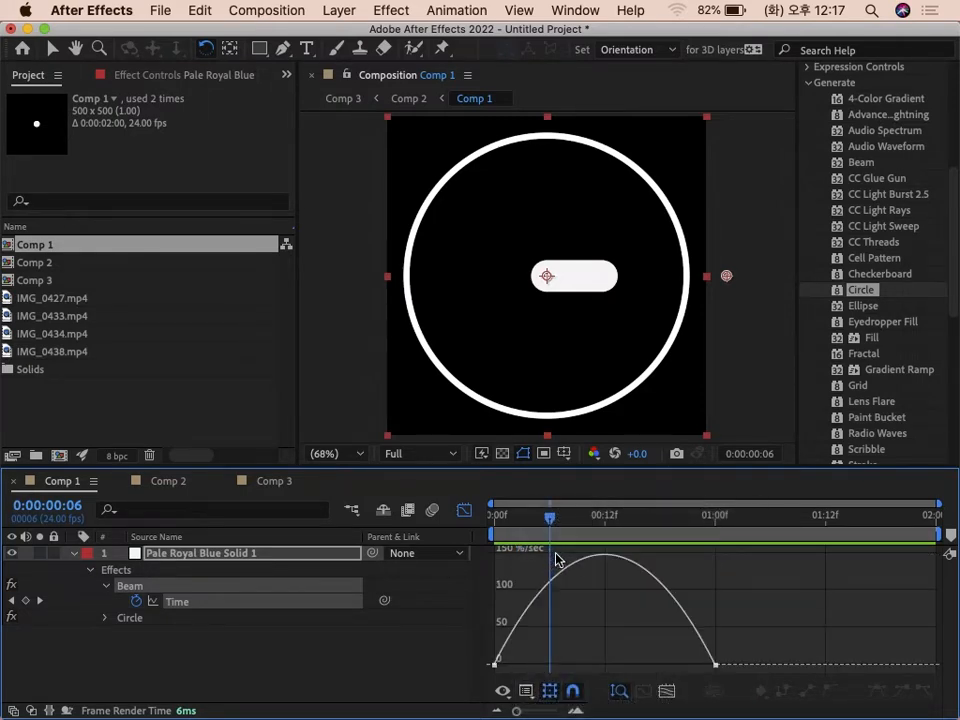
pyautogui.click(495, 665)
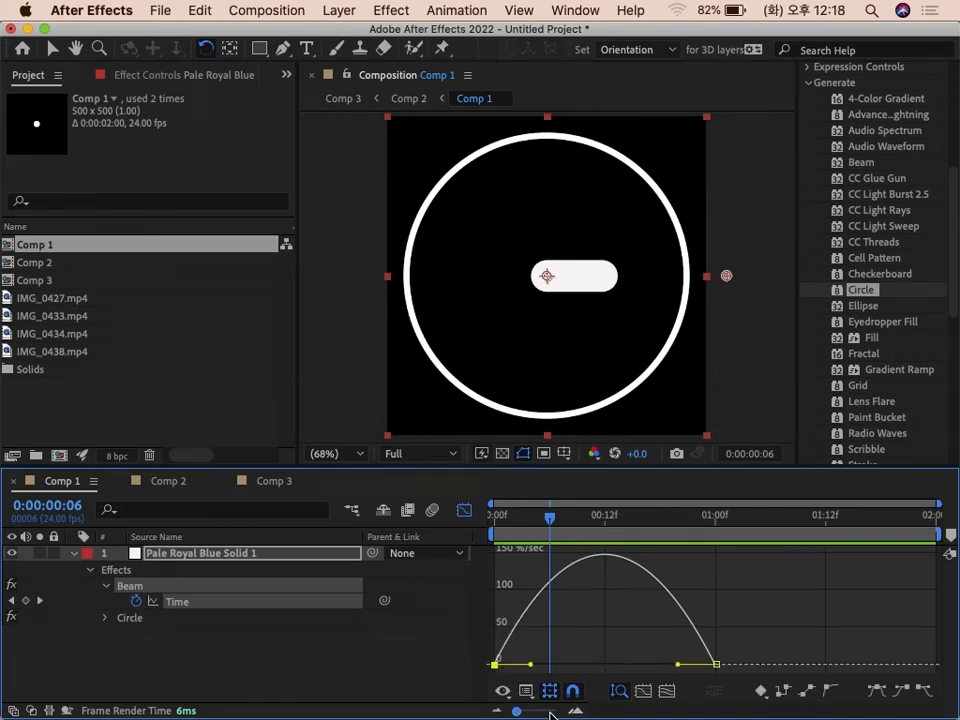
pyautogui.moveTo(678, 665); pyautogui.dragTo(605, 665)
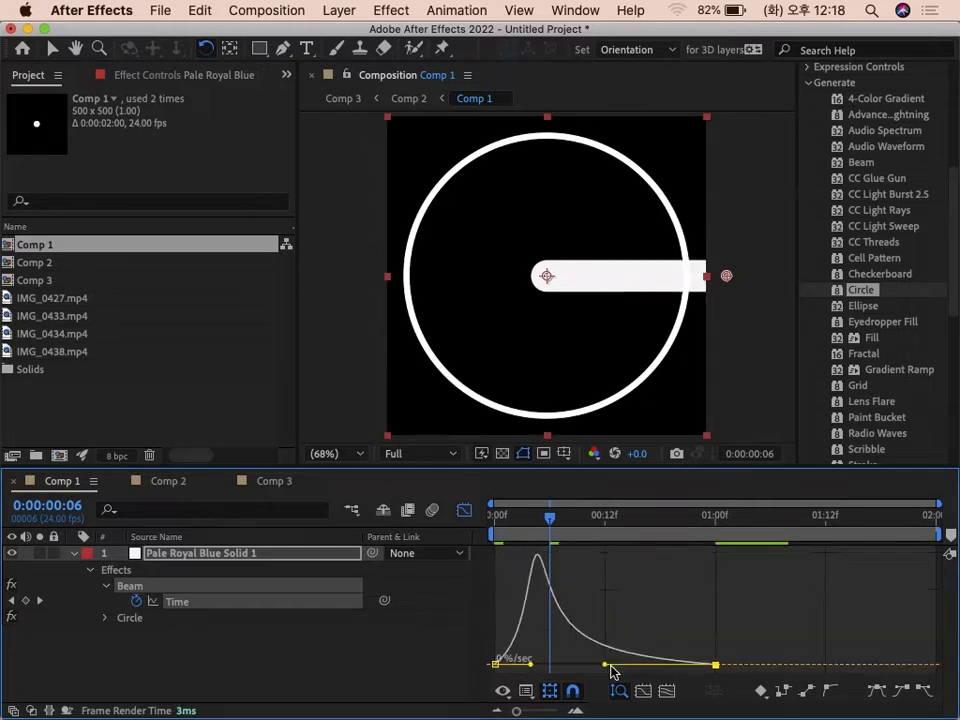
# - Play the Comp 1 animation repeatedly from the first frame to check the new Beam easing
pyautogui.press('space')
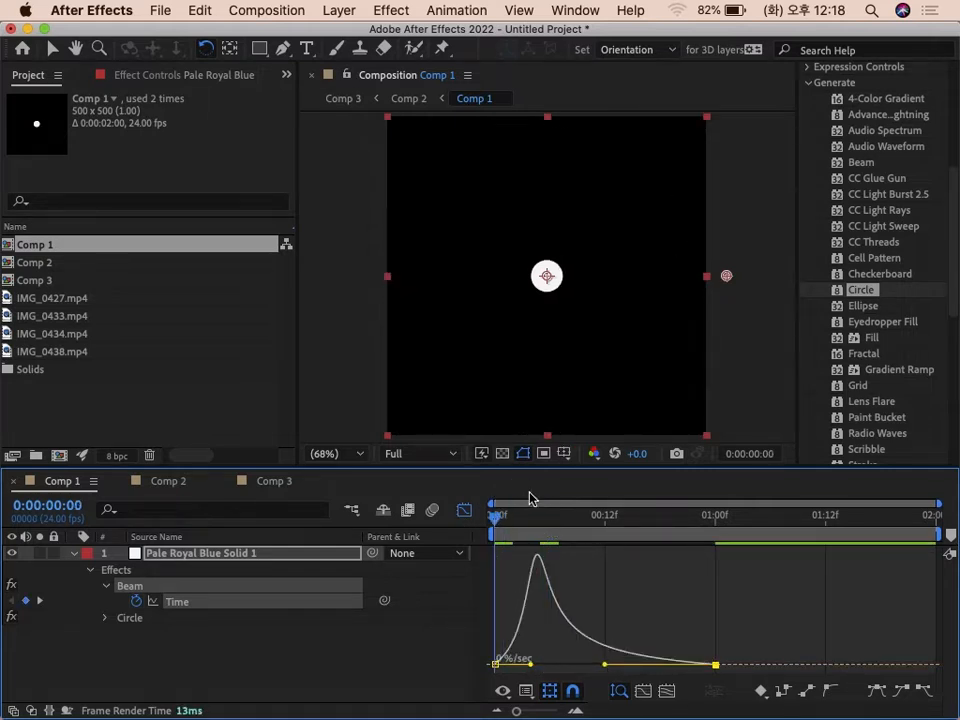
pyautogui.press('space')
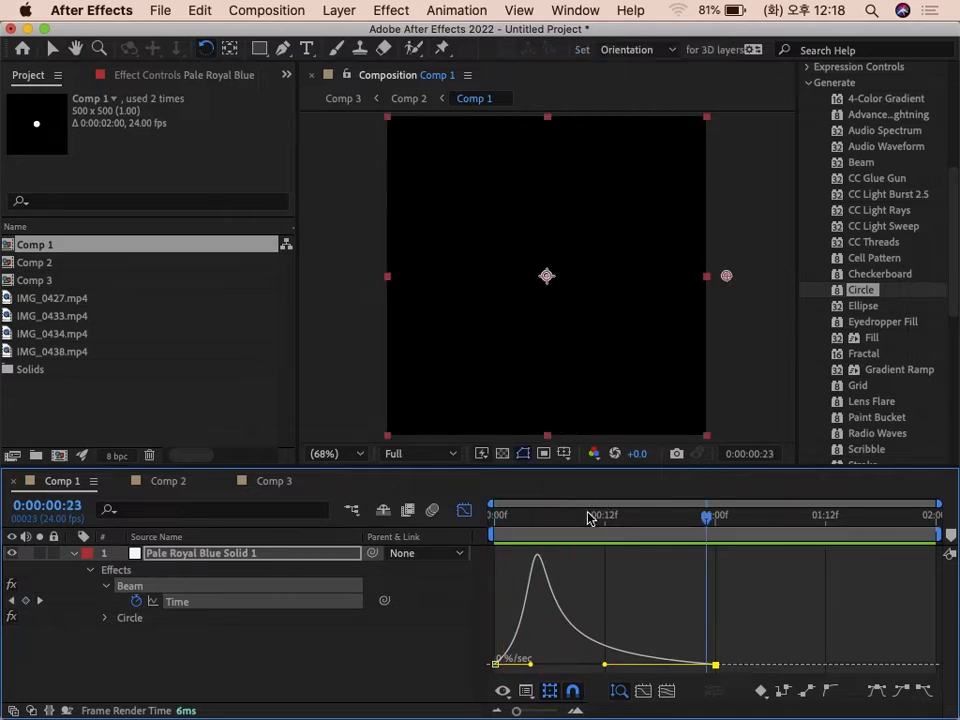
pyautogui.moveTo(588, 515); pyautogui.dragTo(451, 514)
pyautogui.press('space')
pyautogui.press('space')
pyautogui.moveTo(532, 518); pyautogui.dragTo(440, 511)
pyautogui.press('space')
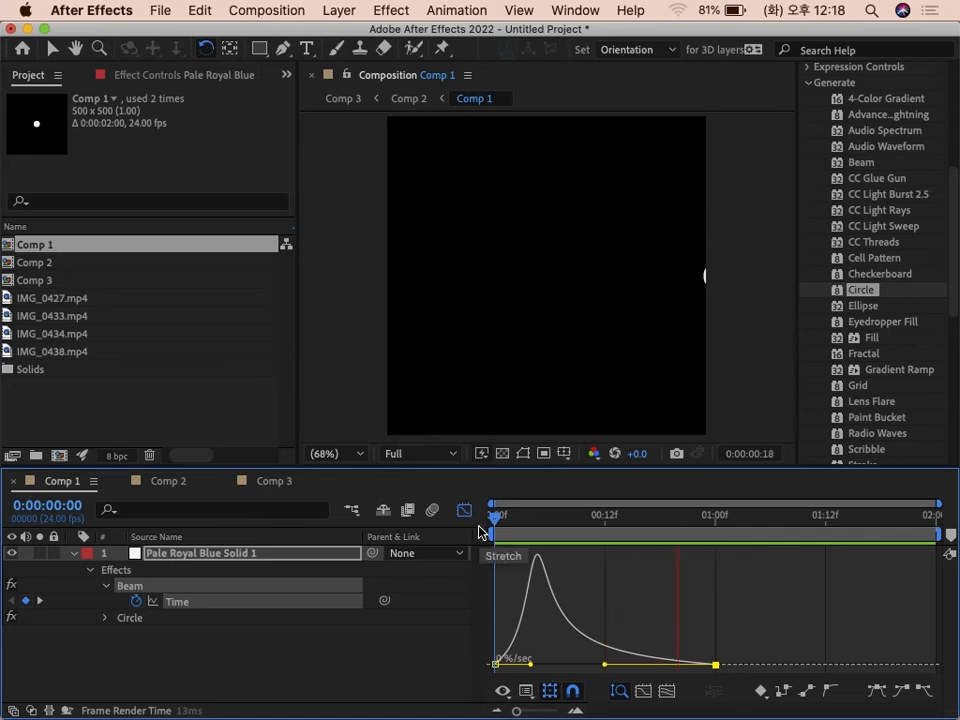
pyautogui.press('space')
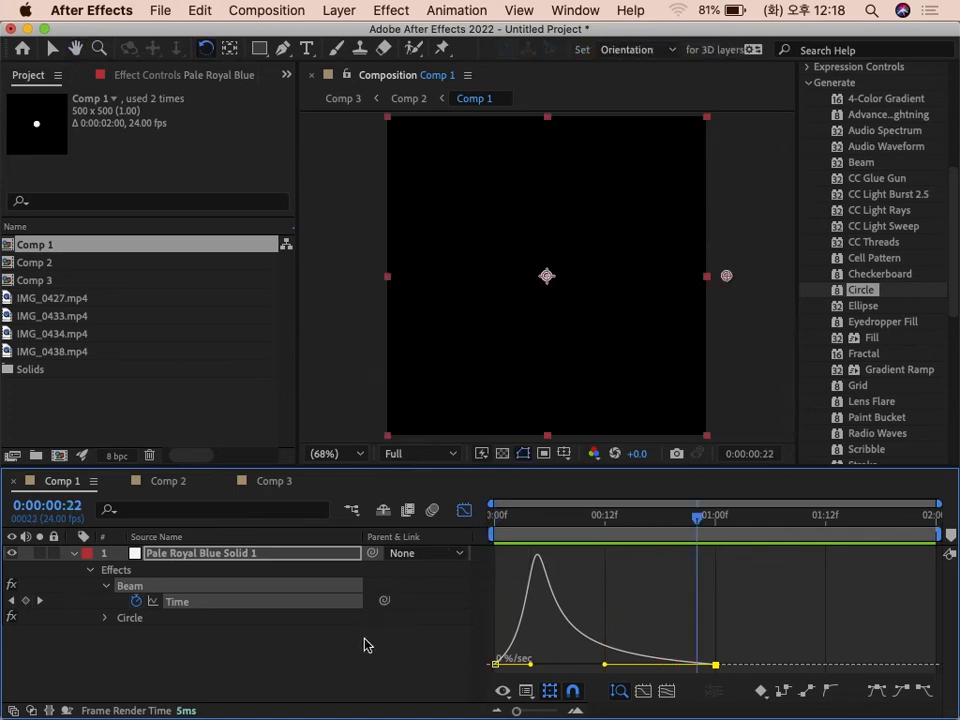
# - Switch to Comp 3, play its animation from the first frame and inspect frame 10
pyautogui.click(262, 487)
pyautogui.moveTo(681, 521); pyautogui.dragTo(628, 522)
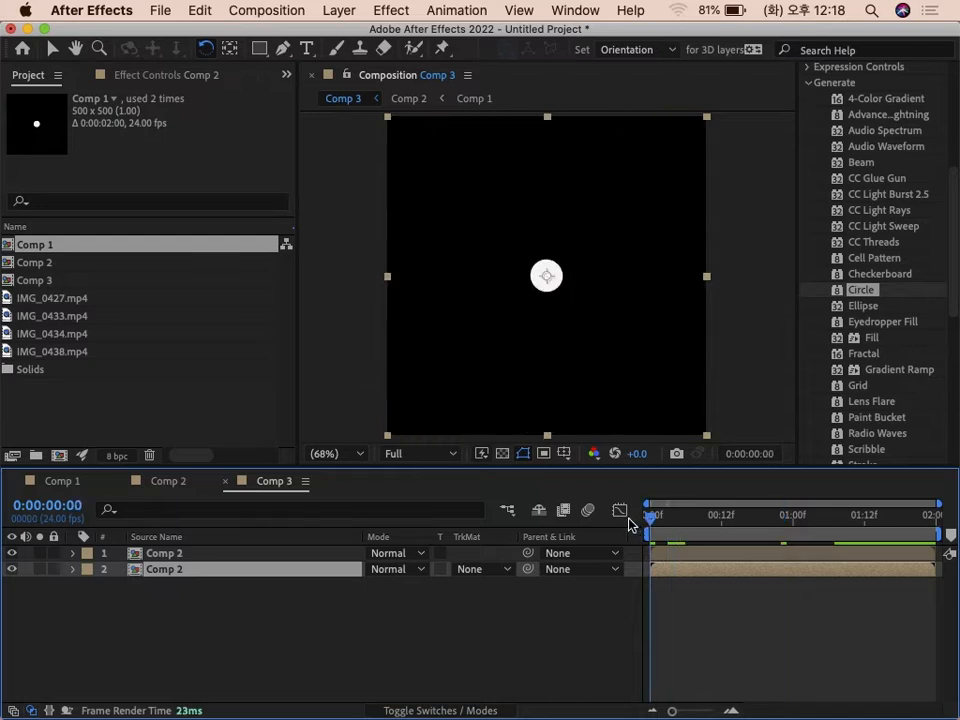
pyautogui.press('space')
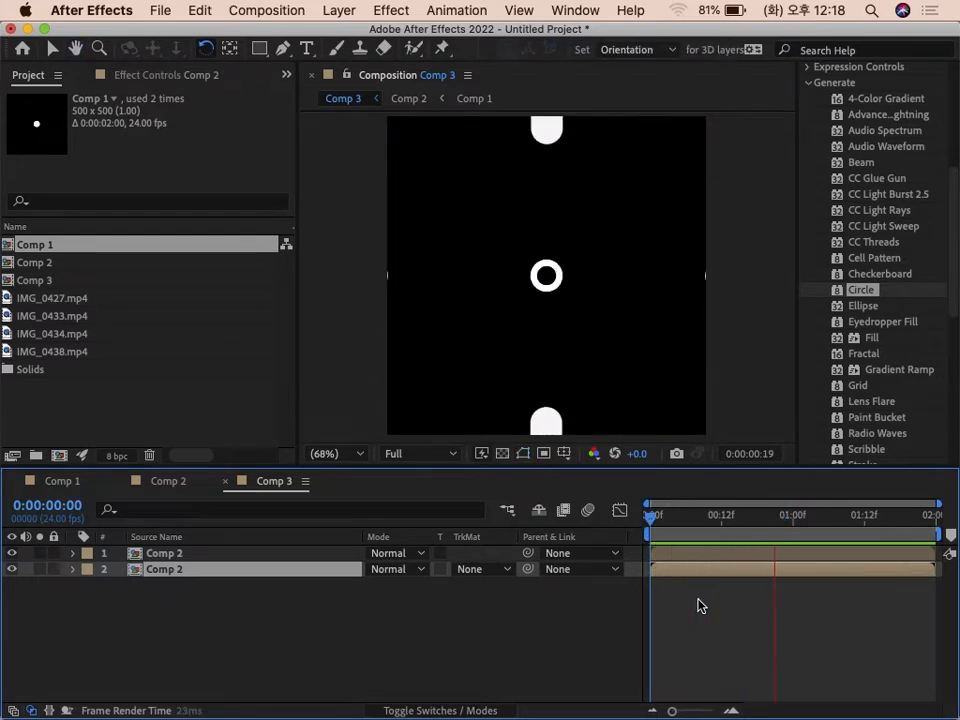
pyautogui.press('space')
pyautogui.moveTo(697, 520); pyautogui.dragTo(598, 527)
pyautogui.press('space')
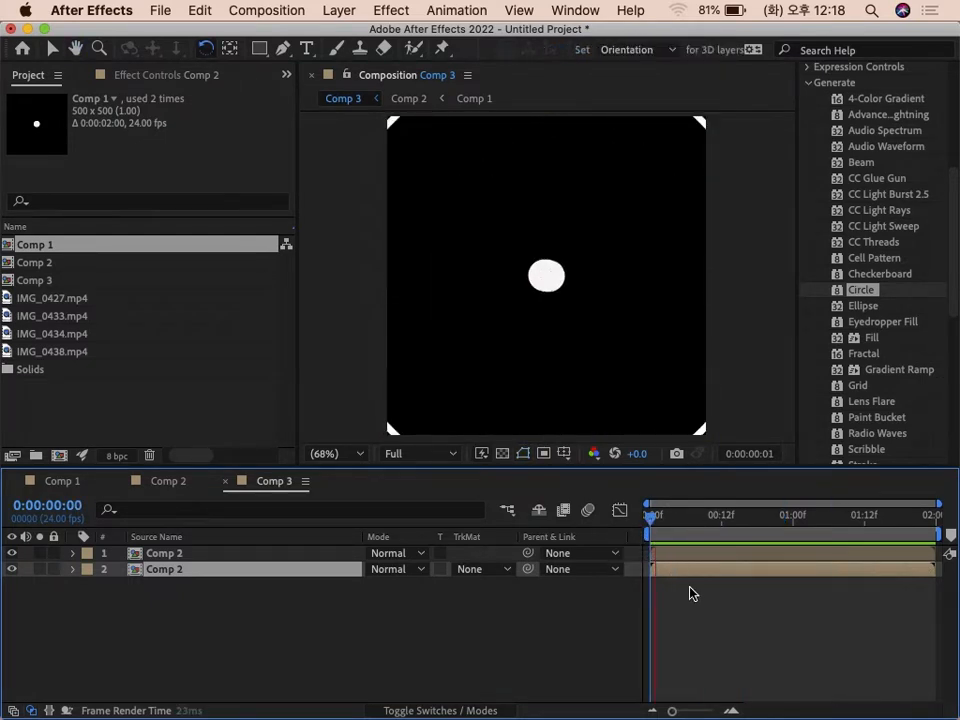
pyautogui.press('space')
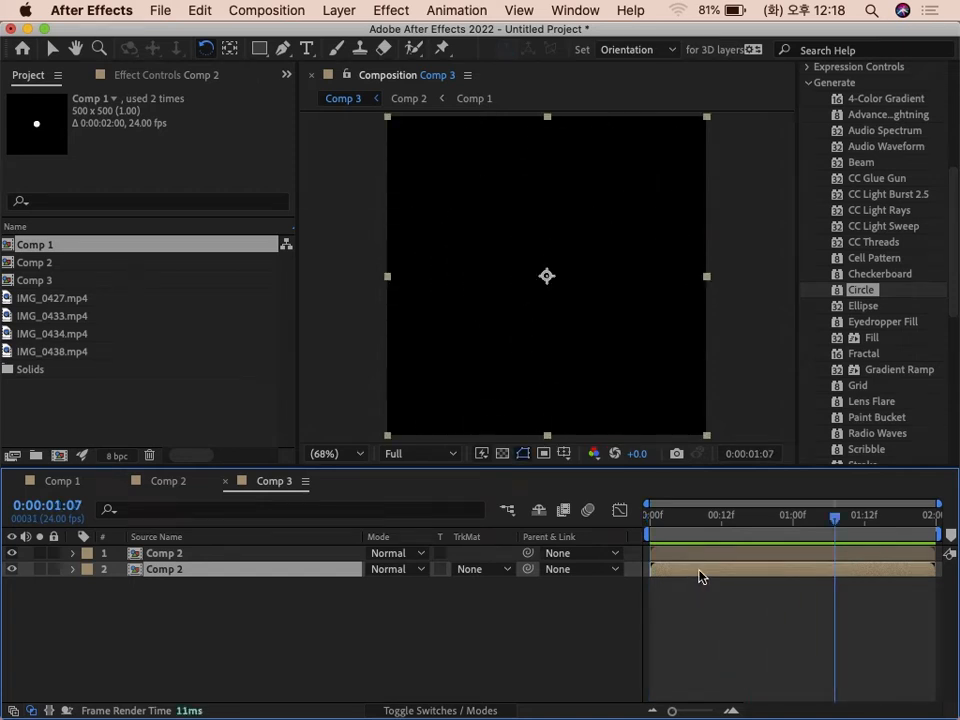
pyautogui.moveTo(706, 528)
pyautogui.mouseDown()
pyautogui.moveTo(650, 522)
pyautogui.moveTo(713, 527)
pyautogui.mouseUp()
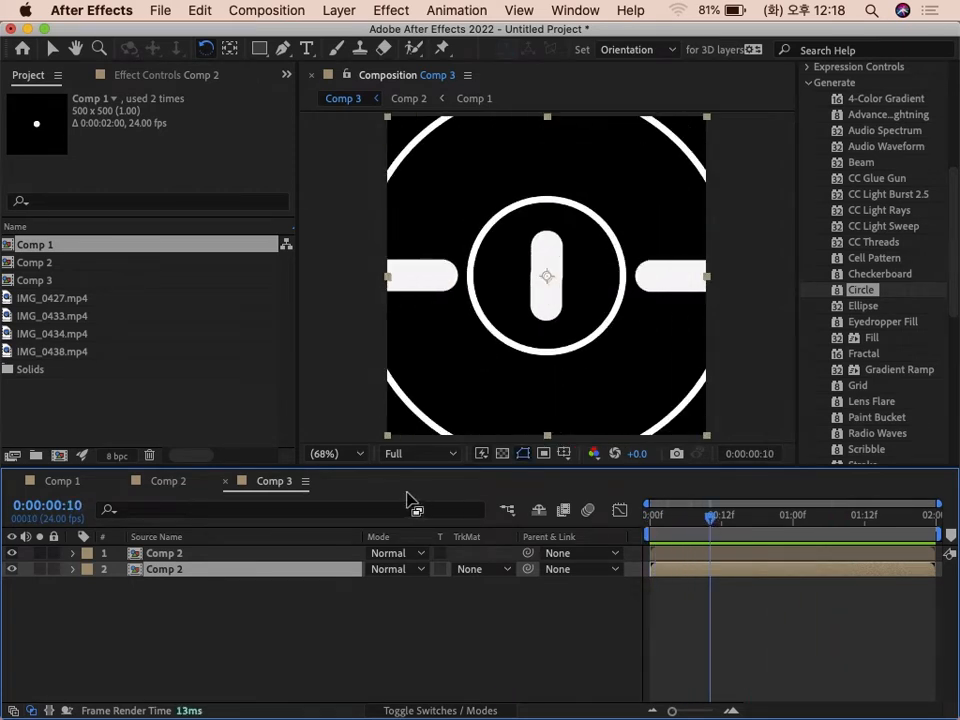
# - Try the Quarter preview resolution on Comp 3, and return it to Full
pyautogui.click(407, 460)
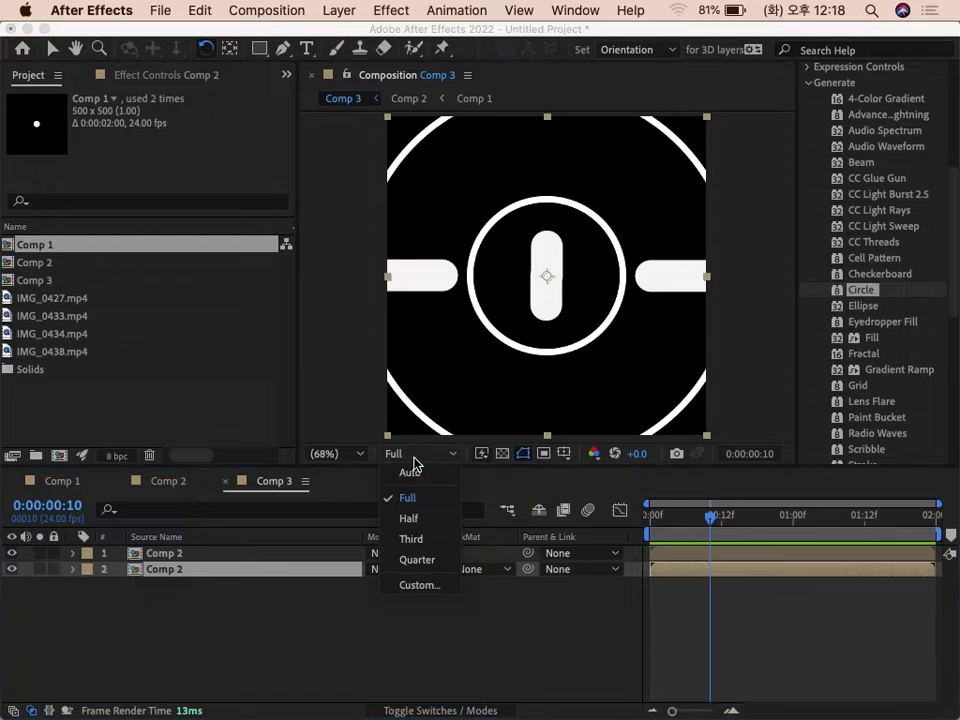
pyautogui.click(415, 560)
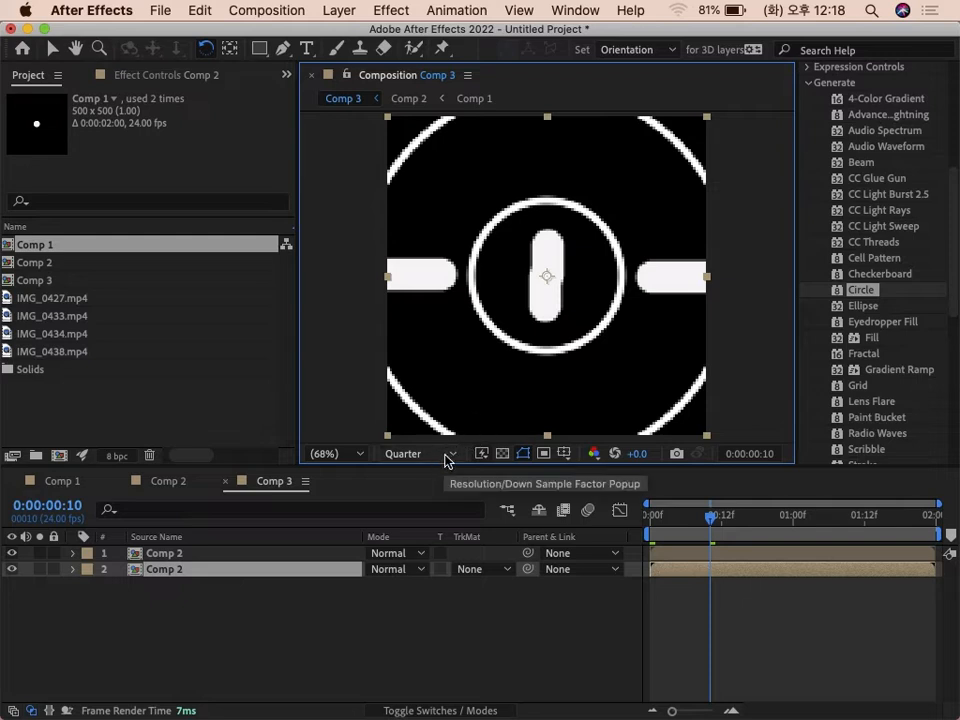
pyautogui.click(447, 455)
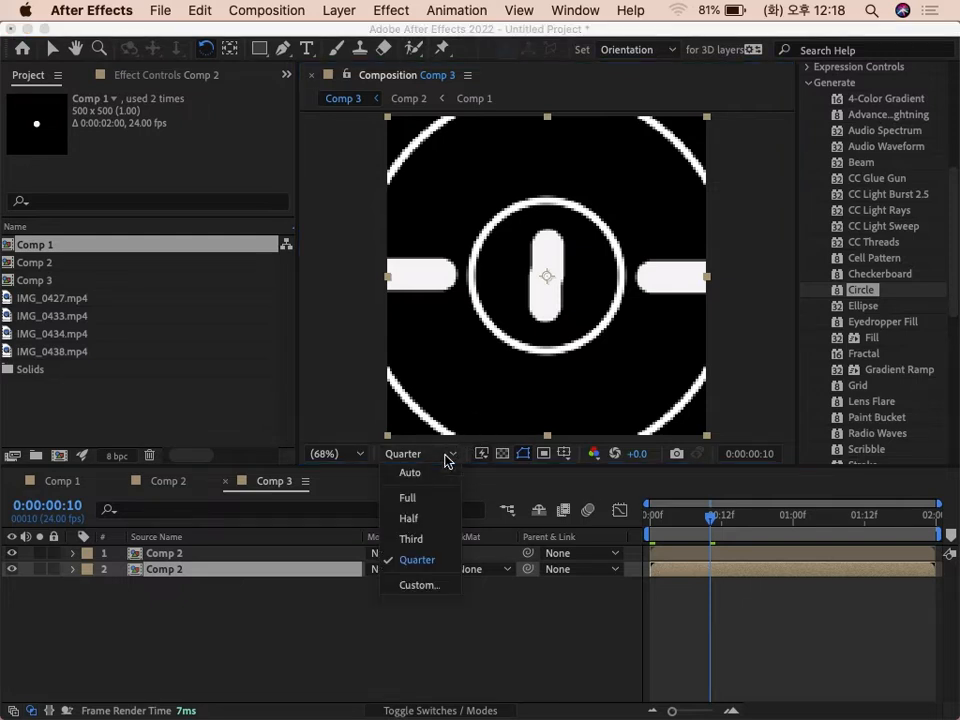
pyautogui.click(427, 510)
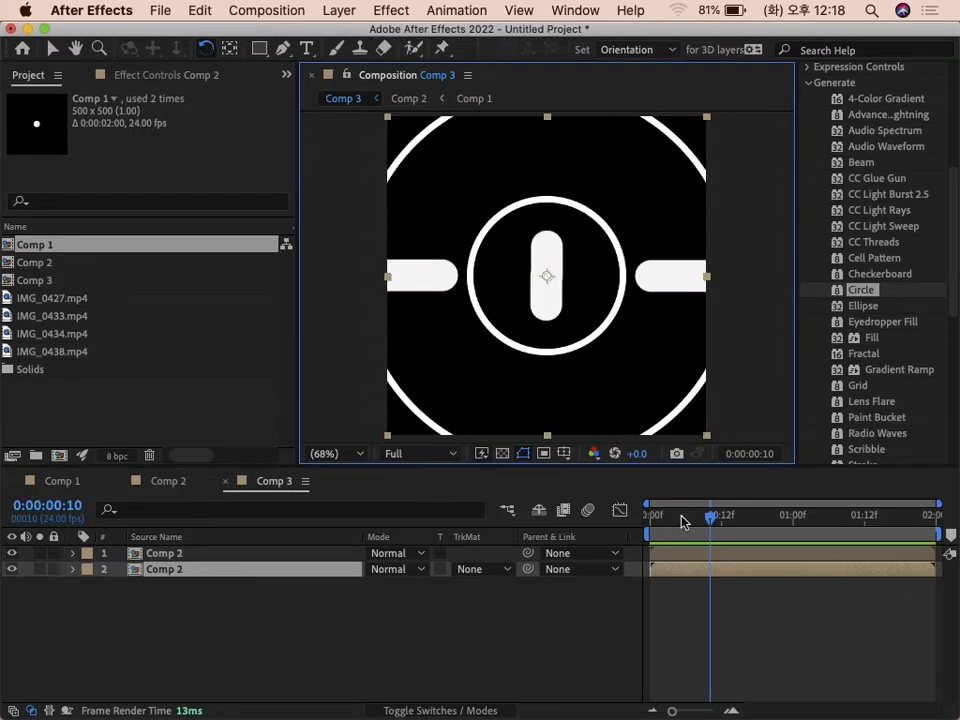
# - Play Comp 3 from the first frame at Full preview resolution
pyautogui.moveTo(681, 517); pyautogui.dragTo(636, 518)
pyautogui.press('space')
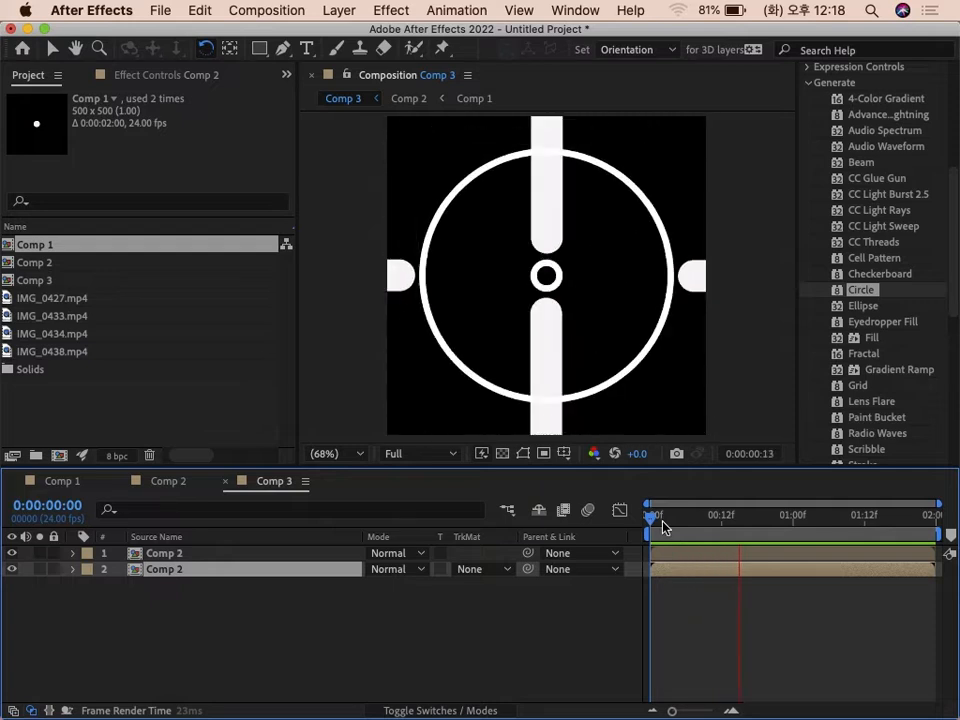
pyautogui.moveTo(711, 523); pyautogui.dragTo(645, 520)
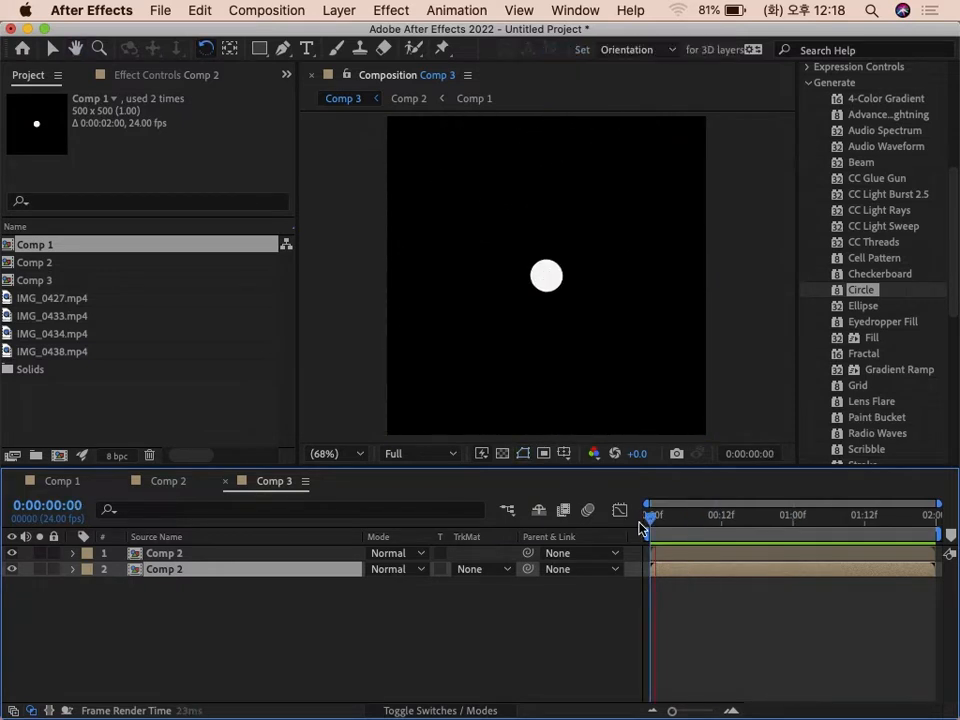
# - Set the Comp 3 preview resolution to Auto and play the animation from the first frame
pyautogui.click(452, 454)
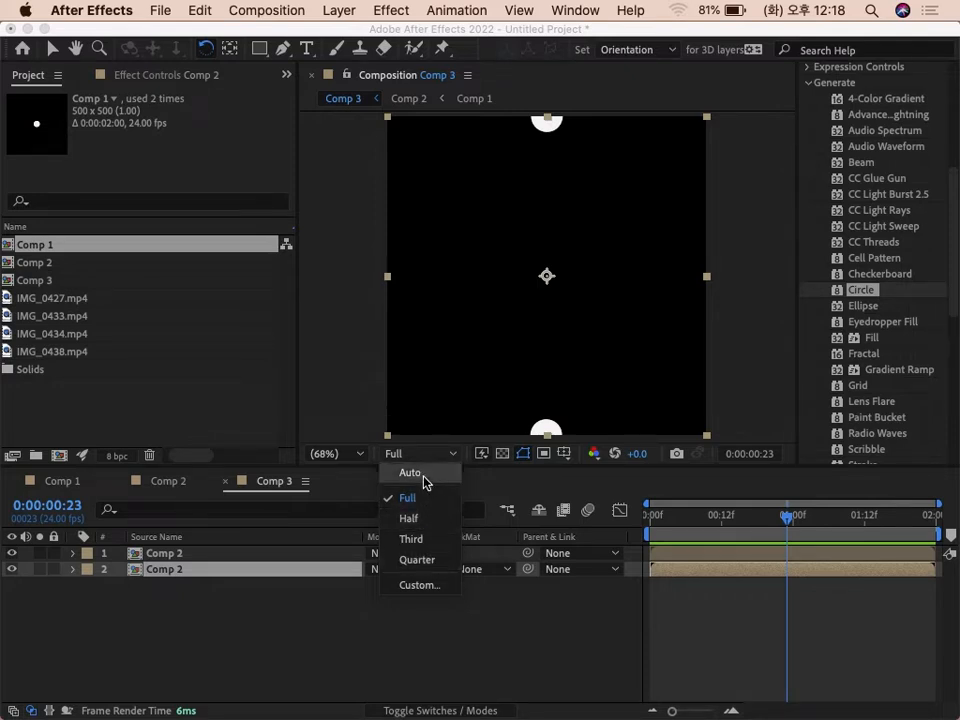
pyautogui.click(424, 476)
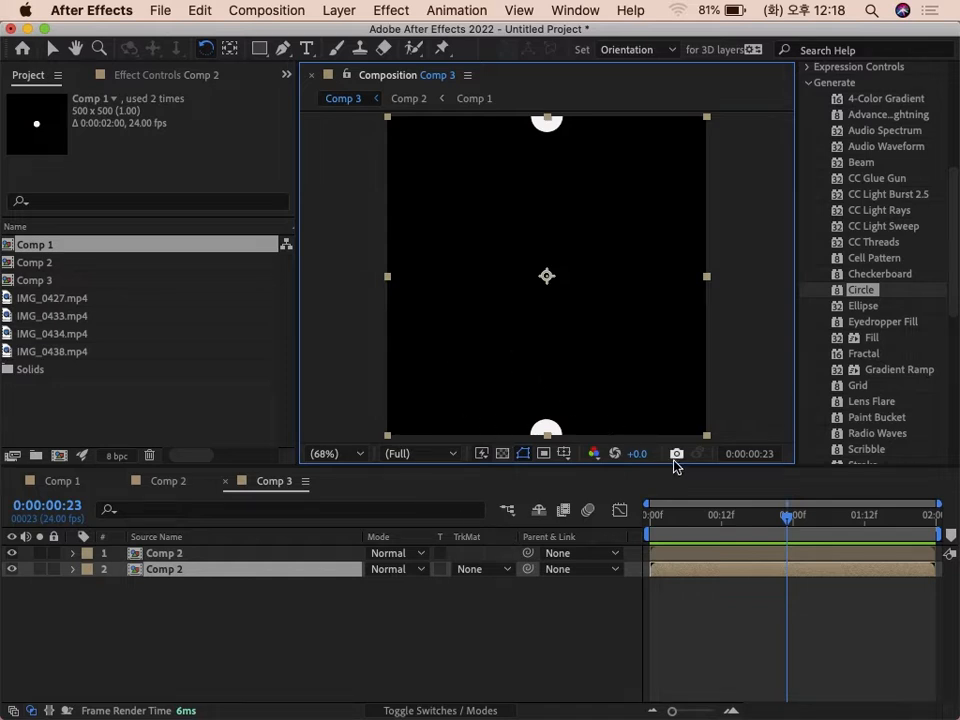
pyautogui.moveTo(716, 519); pyautogui.dragTo(649, 514)
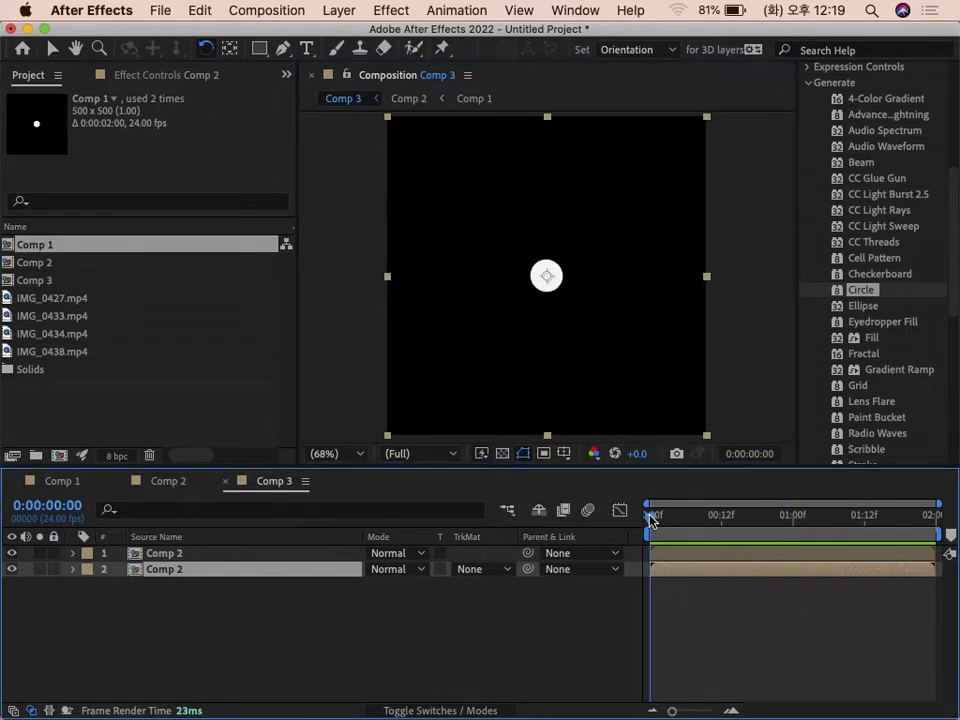
pyautogui.press('space')
pyautogui.press('space')
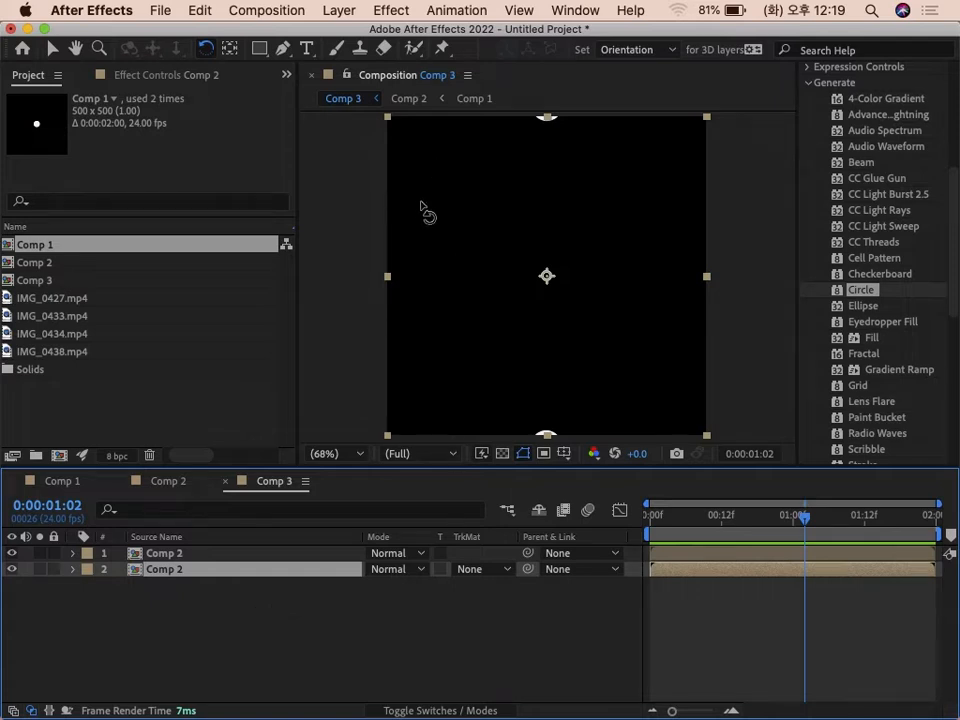
# - Start a new composition named title with the HDTV 1080 24 preset
pyautogui.click(297, 10)
pyautogui.click(294, 35)
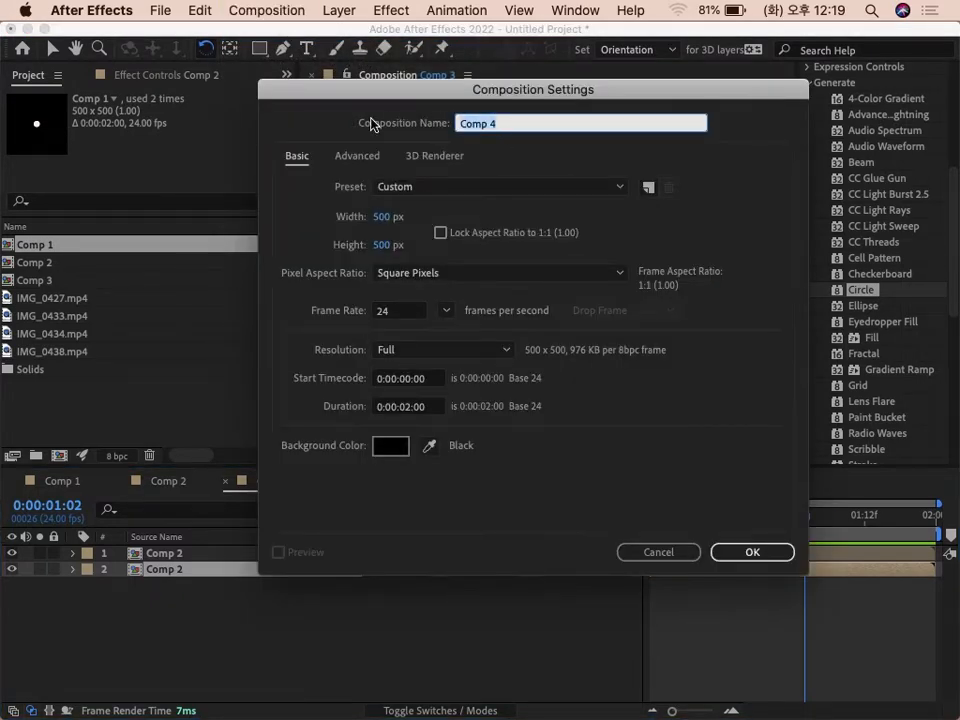
pyautogui.write('title')
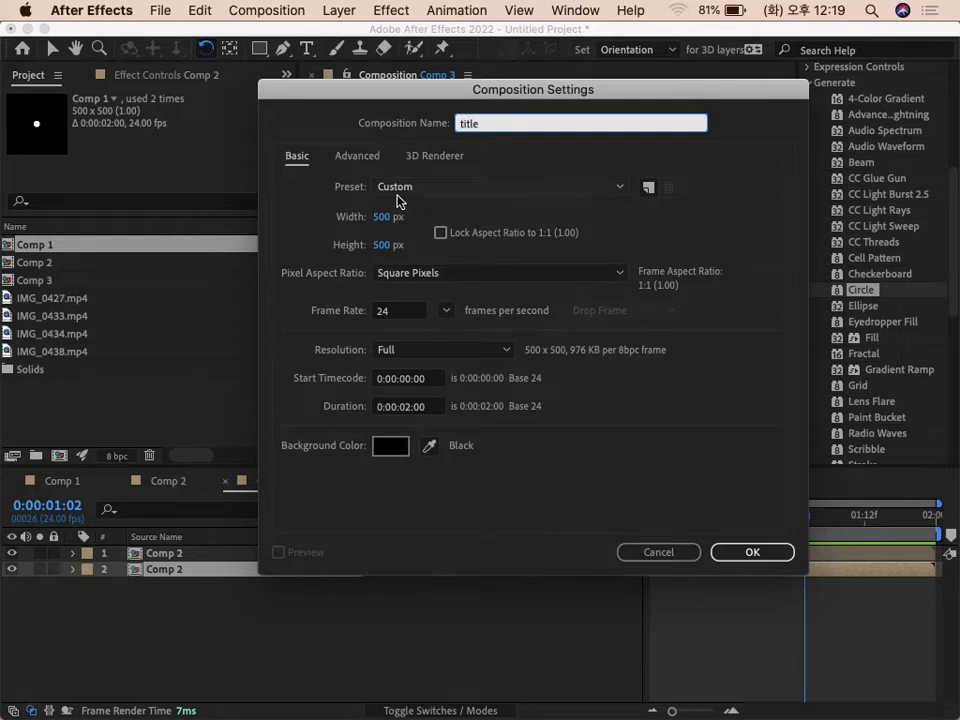
pyautogui.click(478, 190)
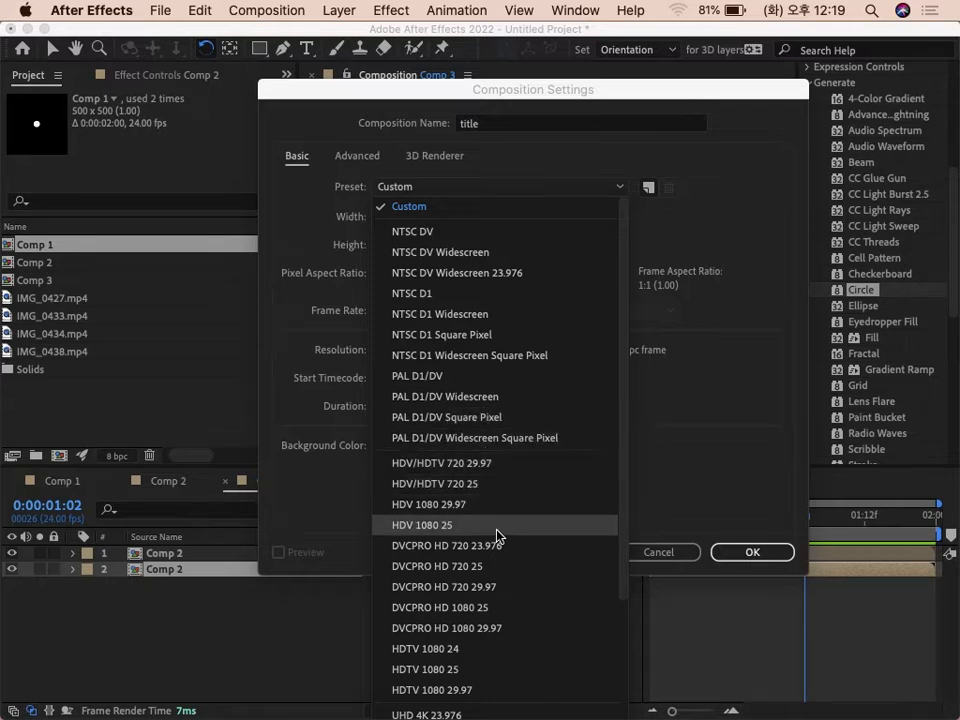
pyautogui.scroll(-3, 506, 574)
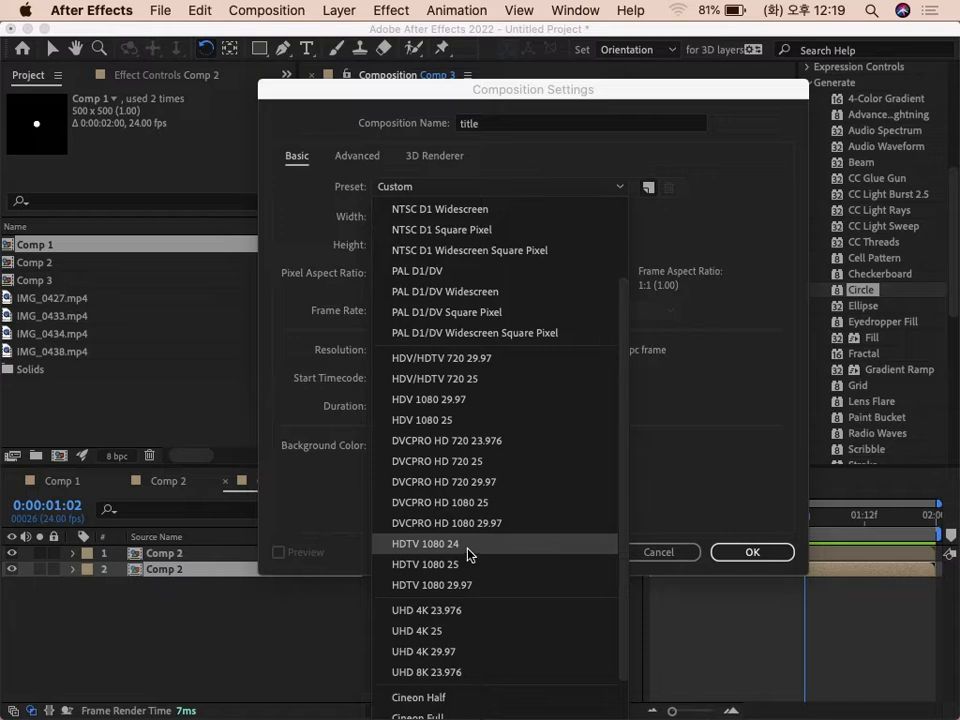
pyautogui.click(466, 553)
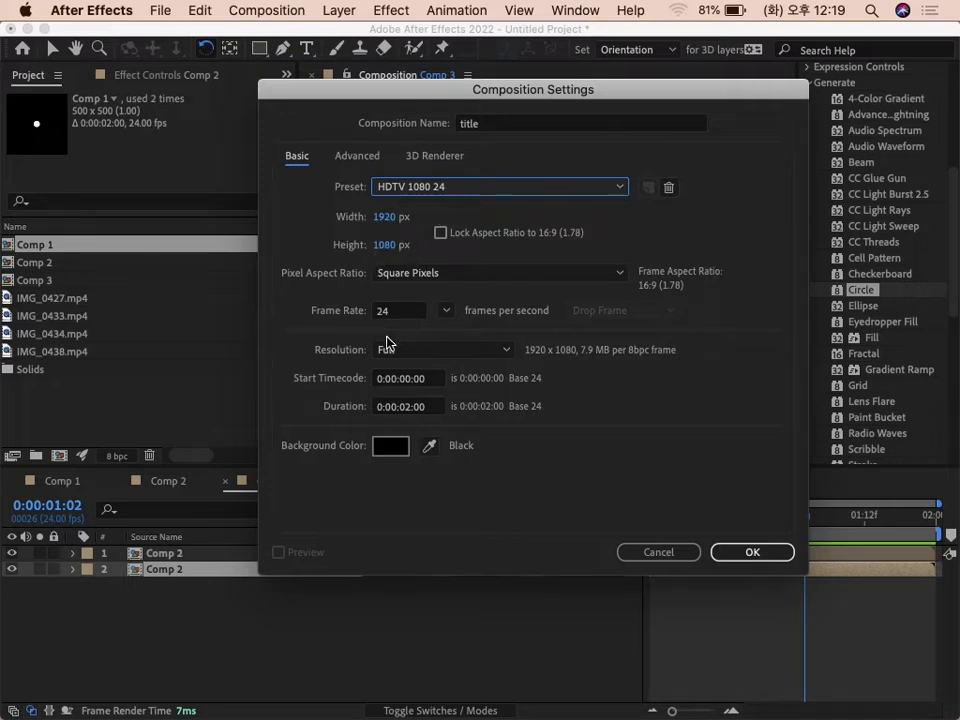
# - Set the title composition's duration to 5 seconds and create the composition
pyautogui.click(409, 410)
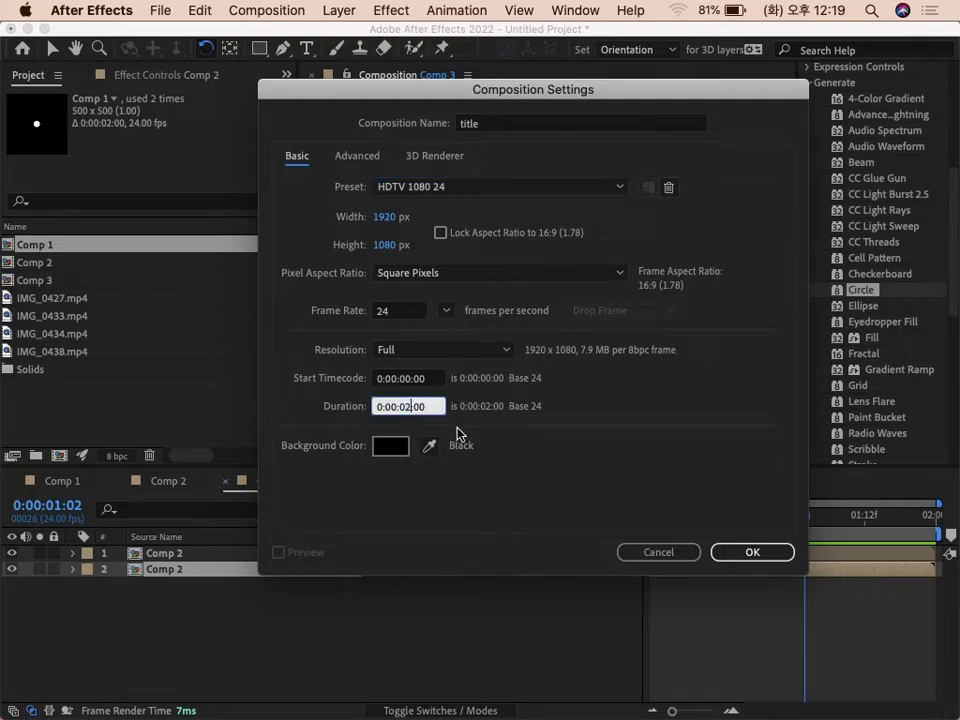
pyautogui.press('Left')
pyautogui.press('BackSpace')
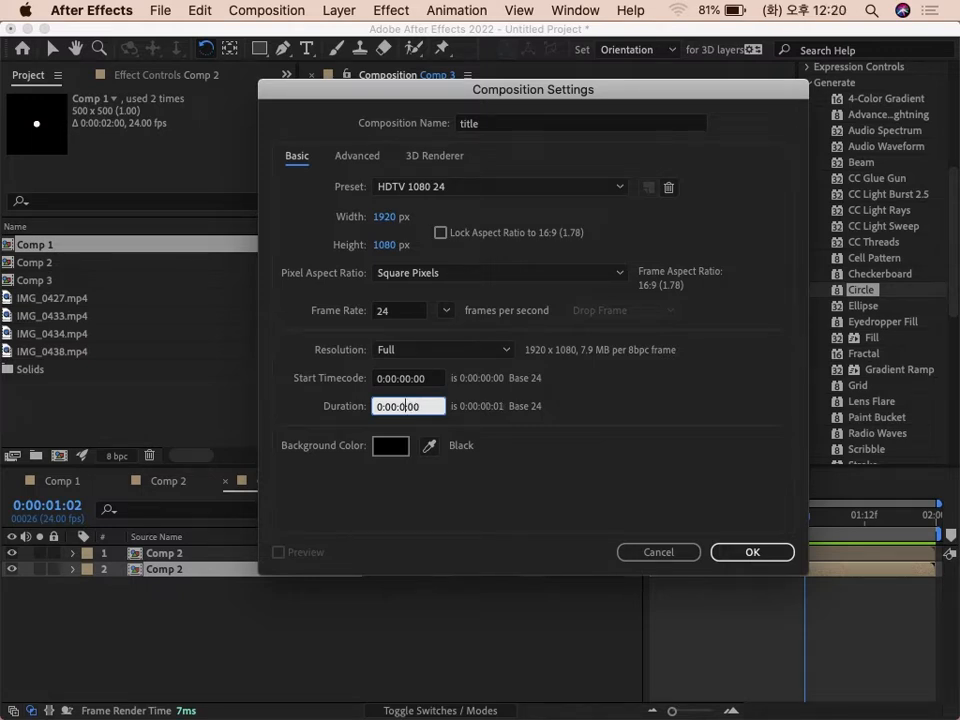
pyautogui.write('5:')
pyautogui.click(748, 553)
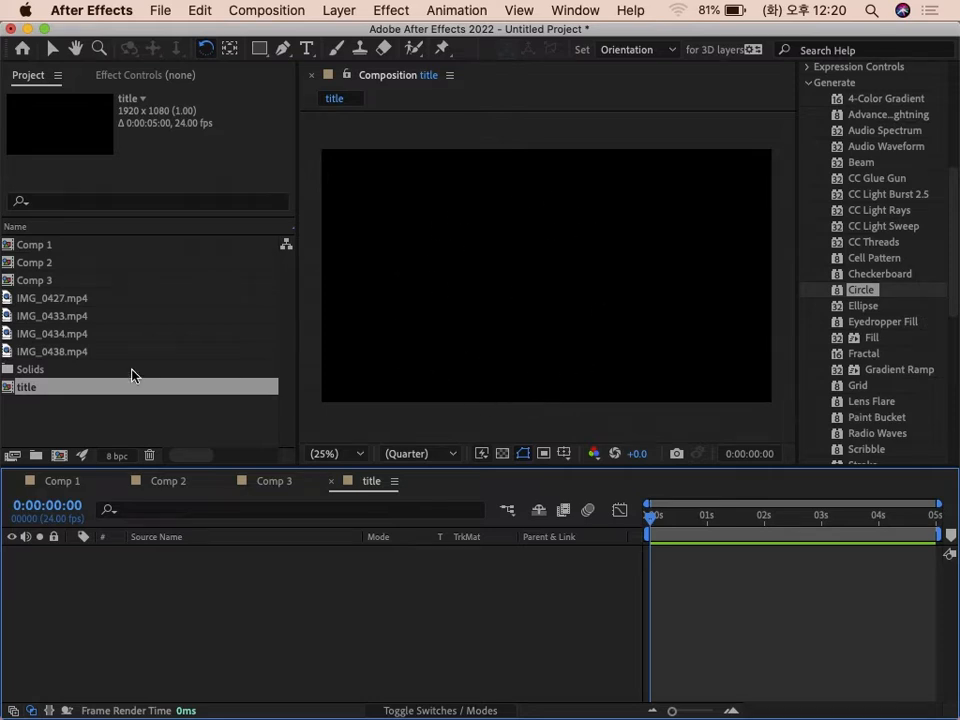
# - Add Comp 3 as a layer in the title composition and move the playhead to frame 8
pyautogui.click(44, 284)
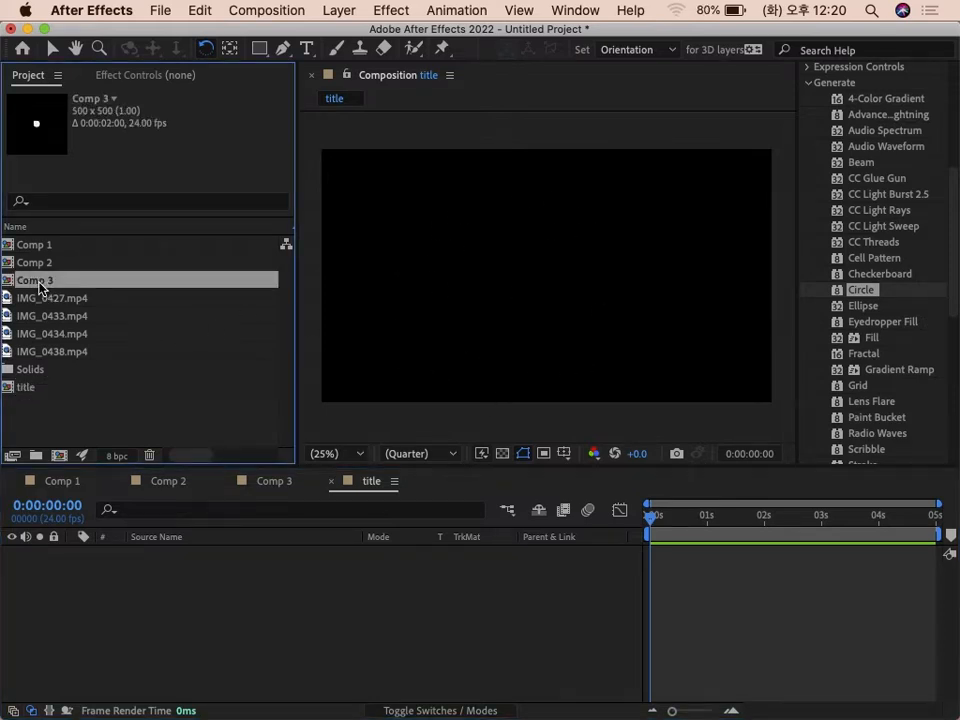
pyautogui.moveTo(40, 288); pyautogui.dragTo(58, 568)
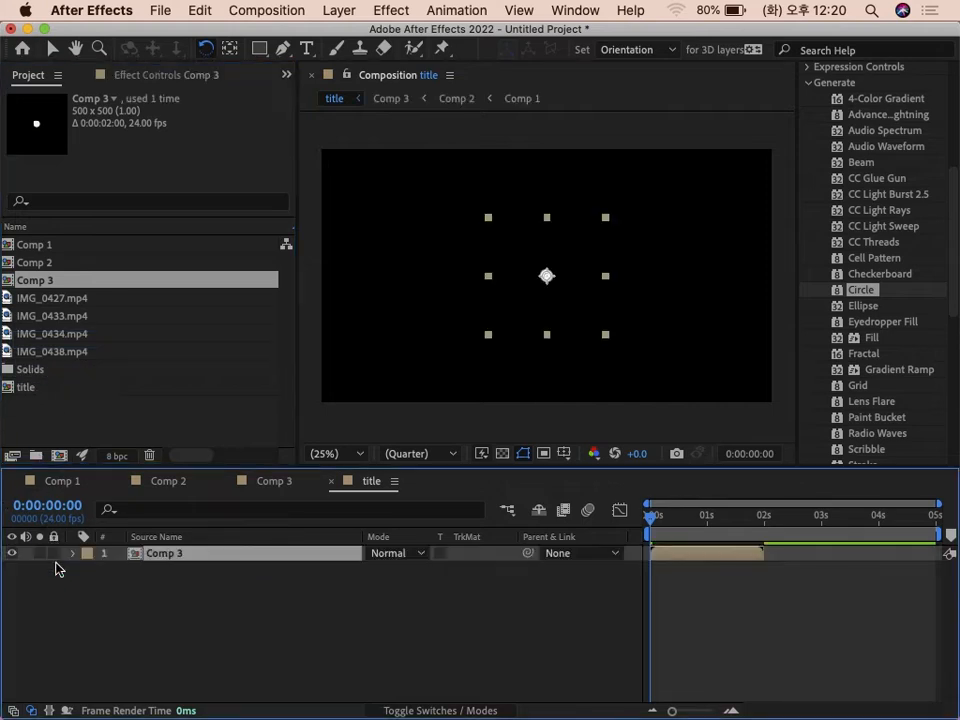
pyautogui.moveTo(675, 525)
pyautogui.mouseDown()
pyautogui.moveTo(715, 523)
pyautogui.moveTo(652, 528)
pyautogui.moveTo(683, 527)
pyautogui.moveTo(655, 527)
pyautogui.moveTo(669, 528)
pyautogui.mouseUp()
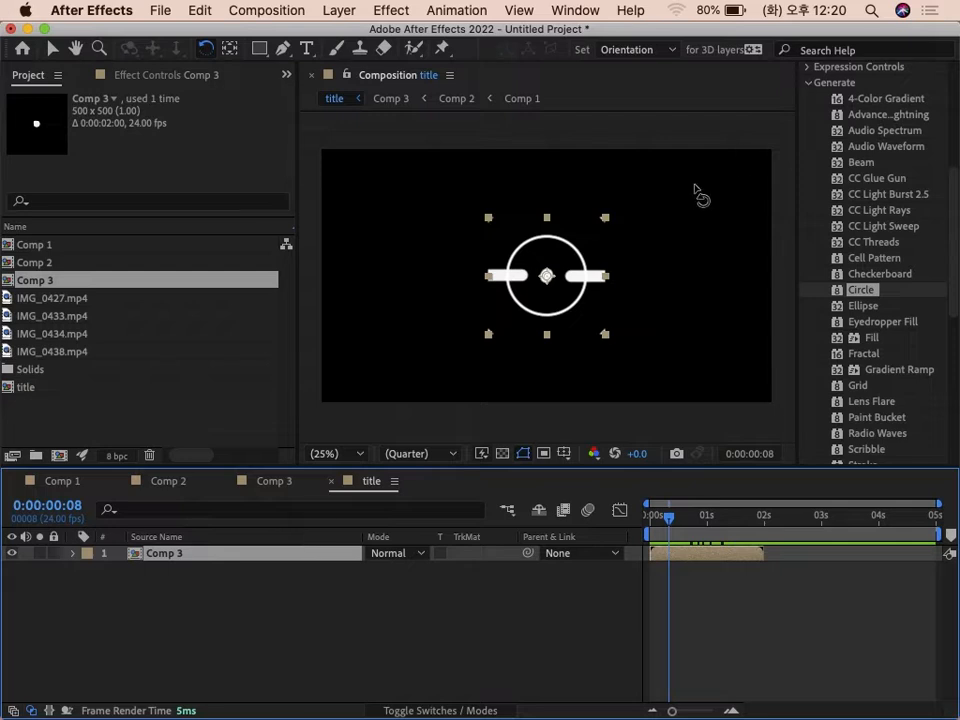
# - Rotate the Comp 3 layer, setting its Rotation to 45°
pyautogui.click(580, 237)
pyautogui.moveTo(581, 237); pyautogui.dragTo(538, 234)
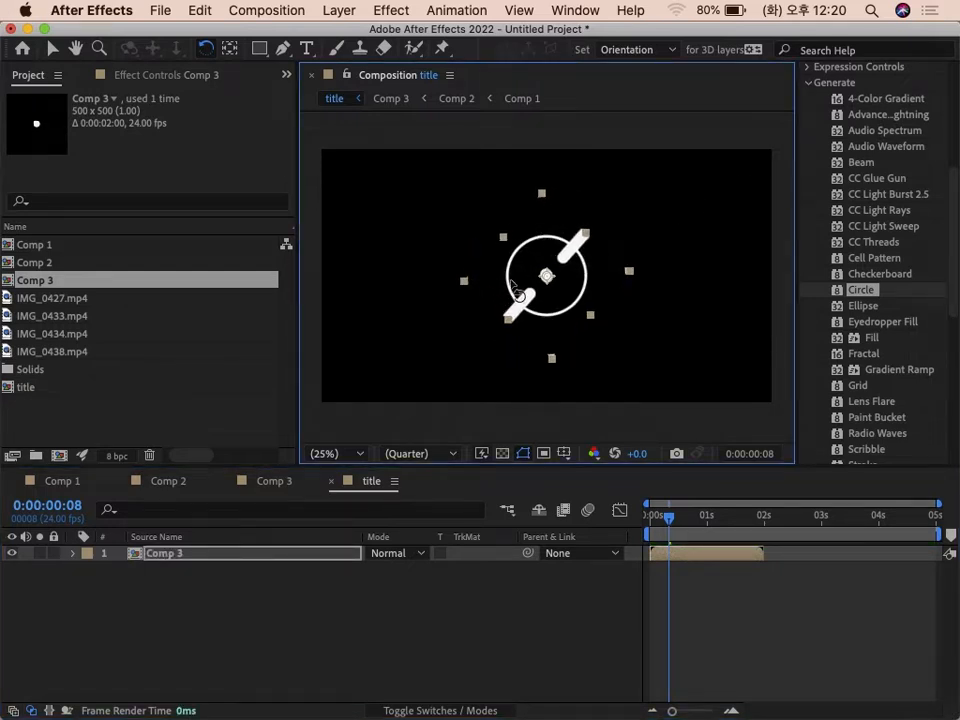
pyautogui.click(264, 556)
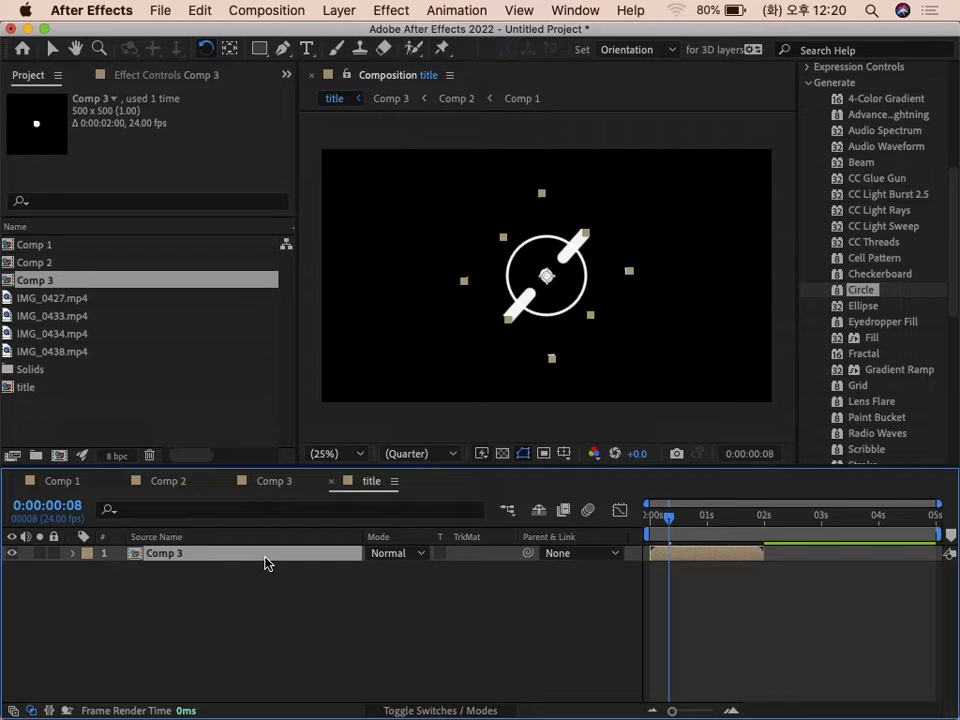
pyautogui.press('r')
pyautogui.click(398, 572)
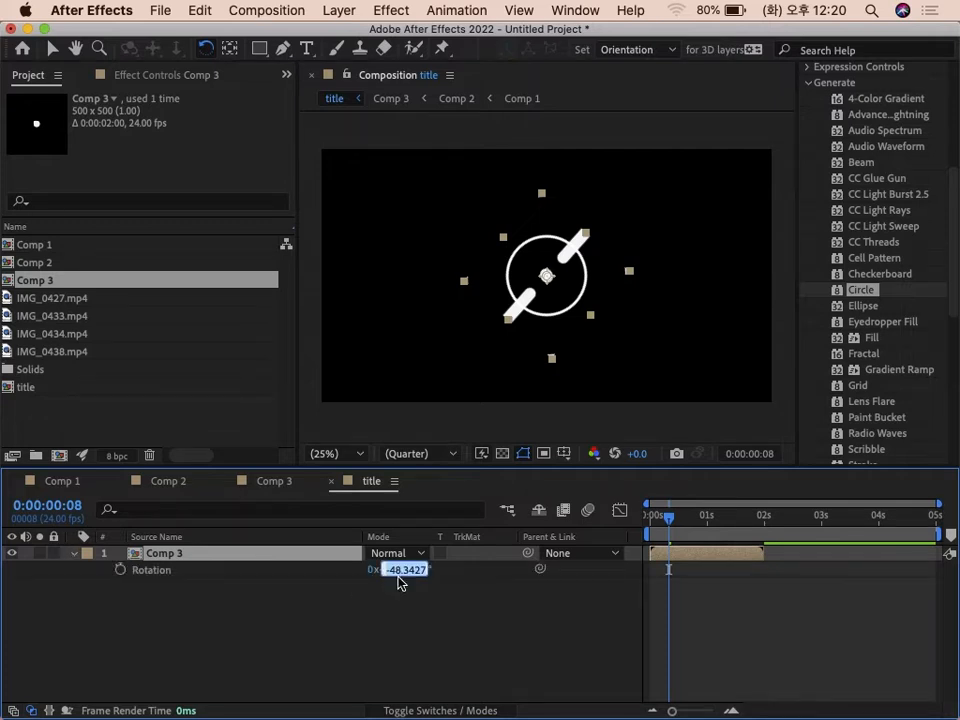
pyautogui.write('45')
pyautogui.press('Return')
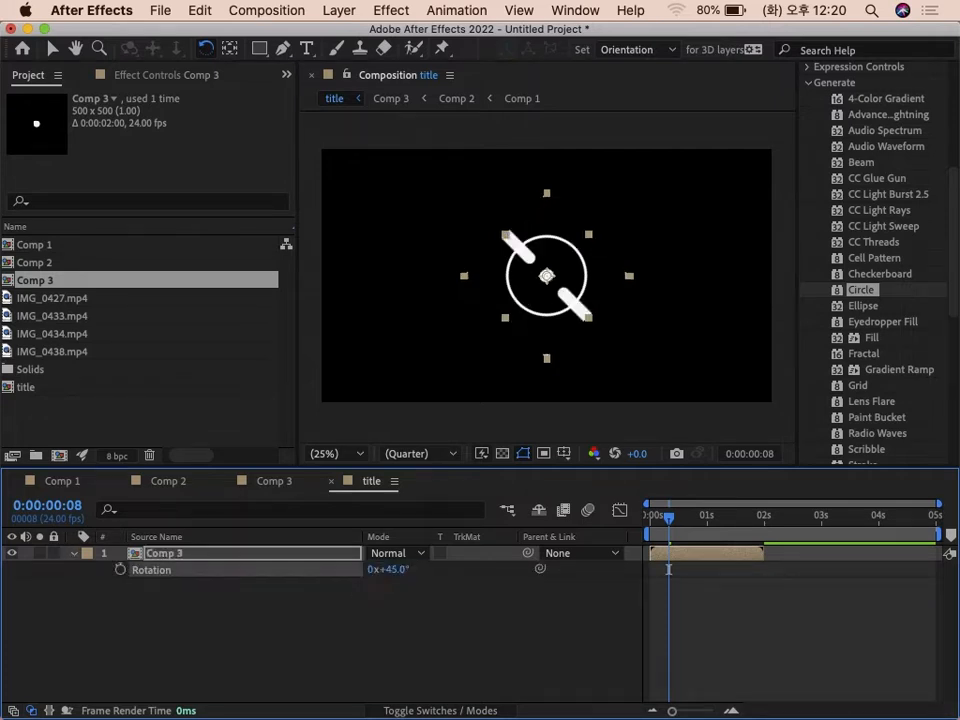
# - Play the rotated Comp 3 animation in the title composition from the first frame
pyautogui.click(650, 519)
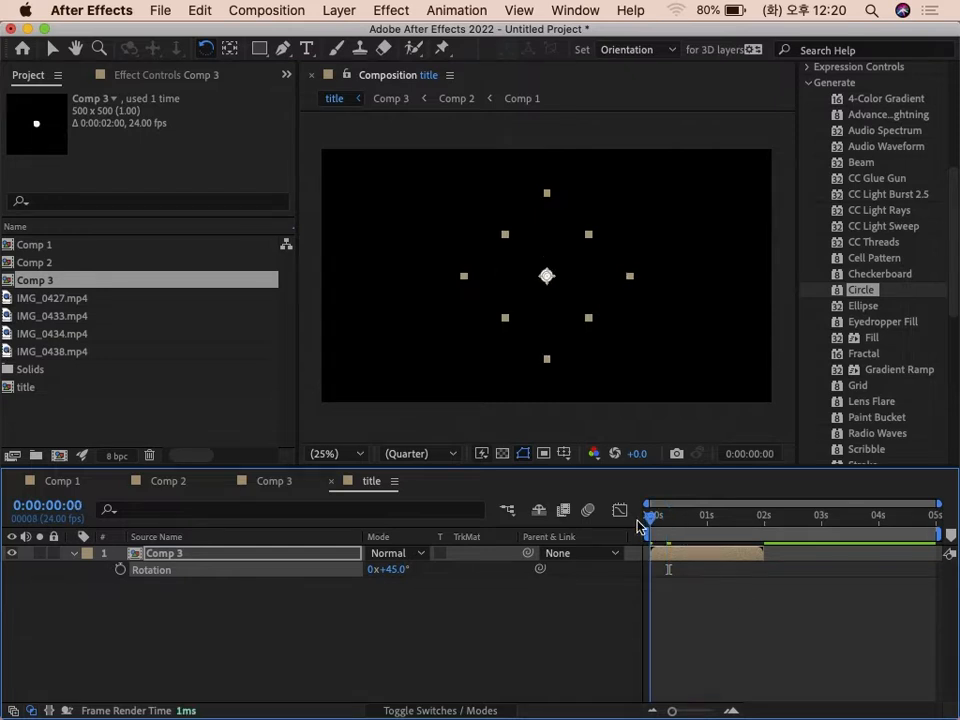
pyautogui.press('space')
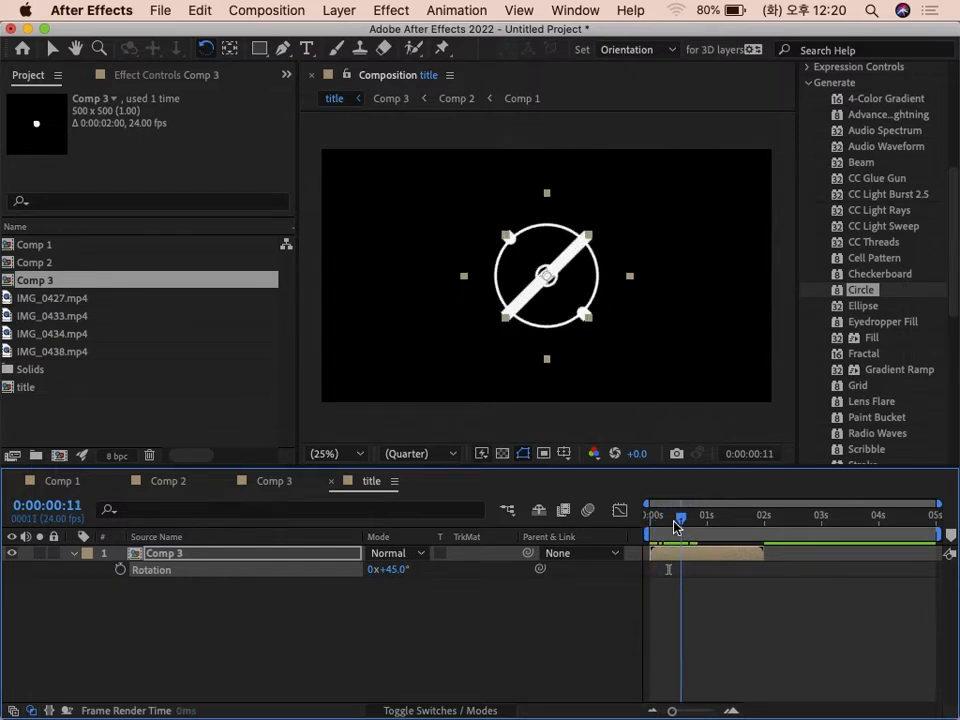
pyautogui.press('space')
pyautogui.moveTo(650, 519); pyautogui.dragTo(634, 572)
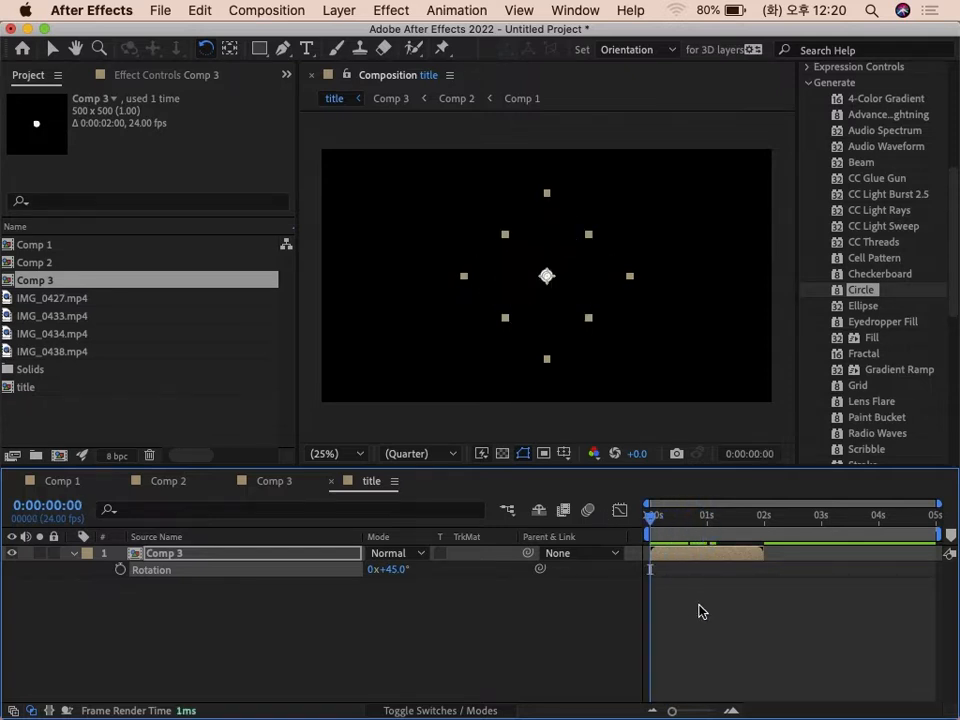
pyautogui.press('space')
pyautogui.press('space')
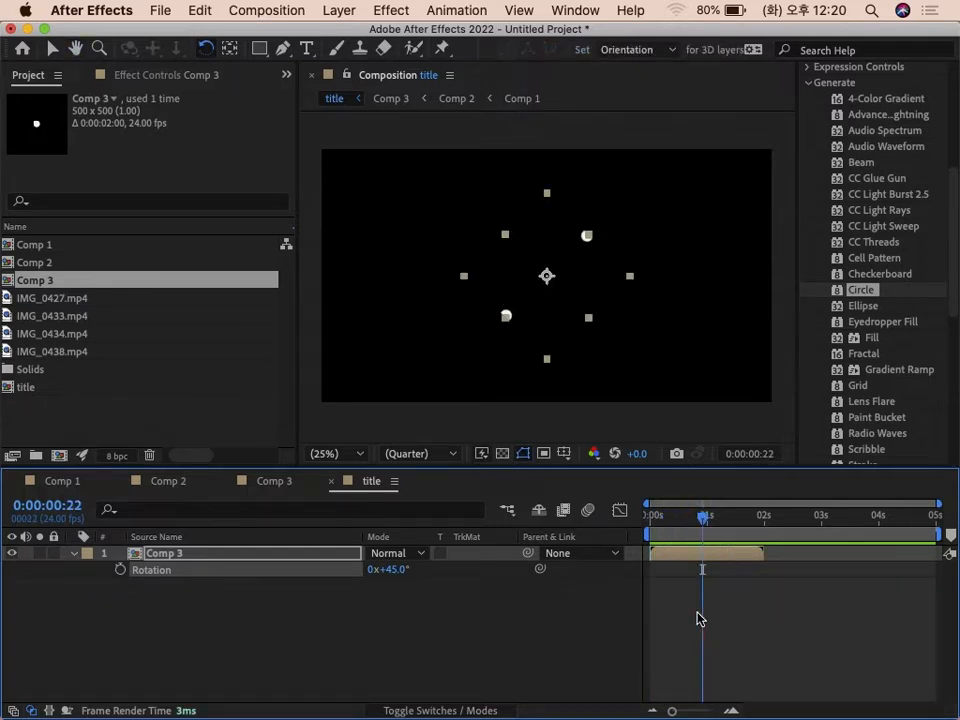
# - Move the playhead to frame 6 and scale the Comp 3 layer uniformly to 35%
pyautogui.moveTo(705, 522); pyautogui.dragTo(670, 527)
pyautogui.click(348, 620)
pyautogui.click(265, 557)
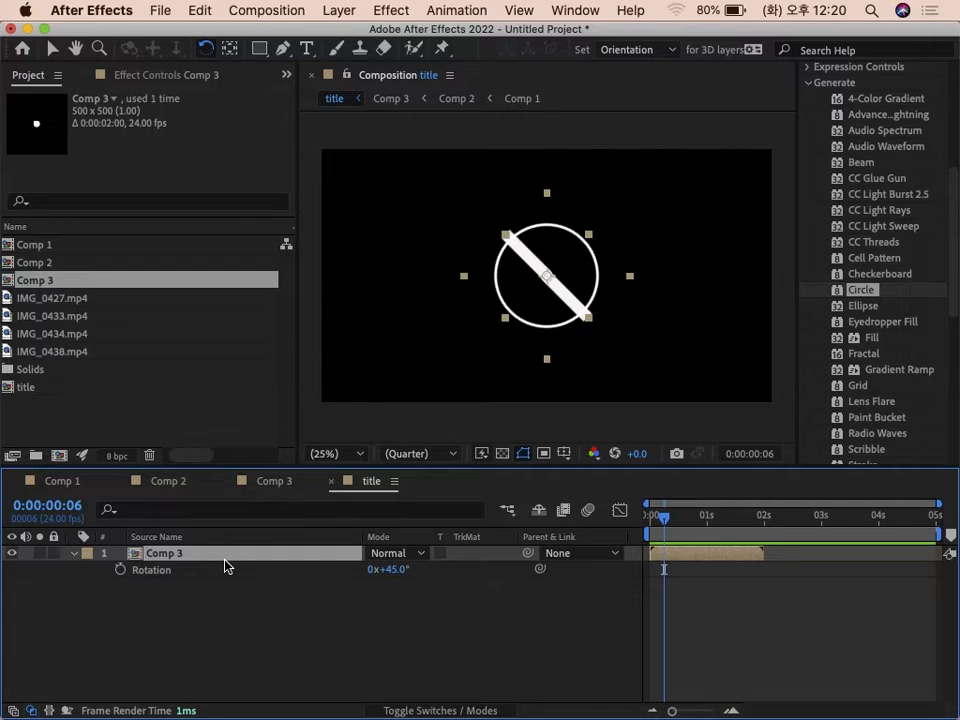
pyautogui.press('s')
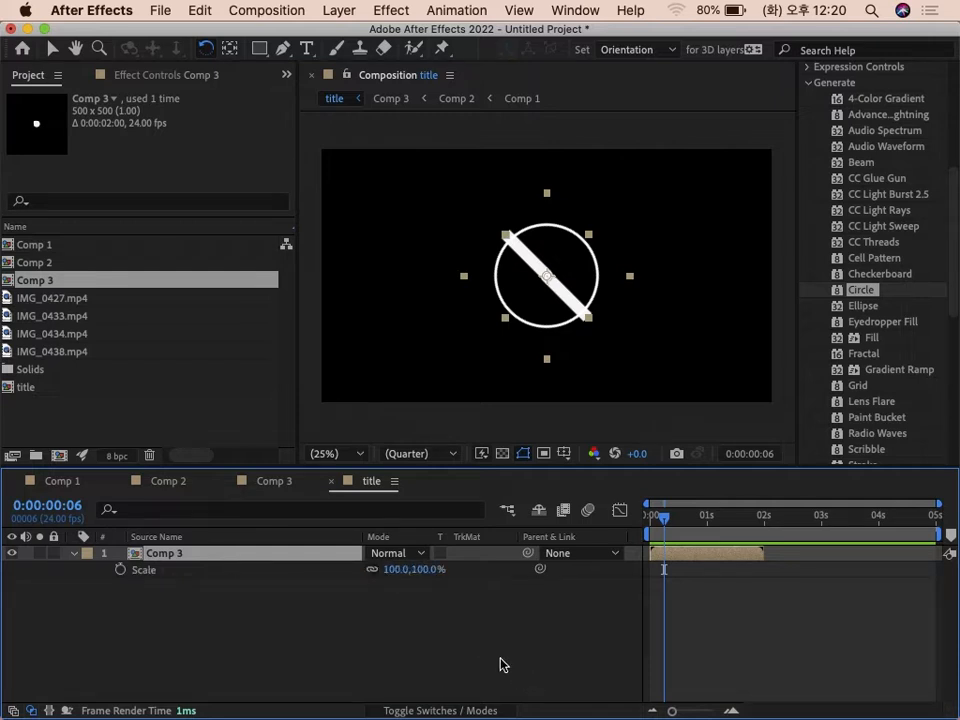
pyautogui.moveTo(431, 570); pyautogui.dragTo(372, 575)
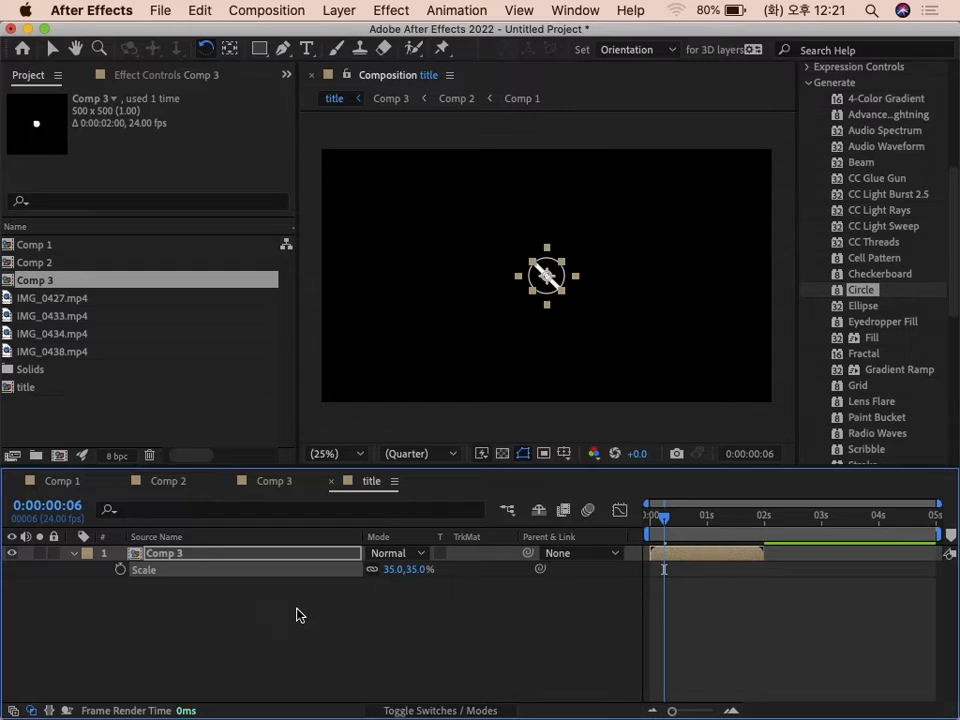
# - Reveal the Comp 3 layer's Position along with Scale, and move the layer horizontally to 321, 540
pyautogui.hotkey('shift', 'p')
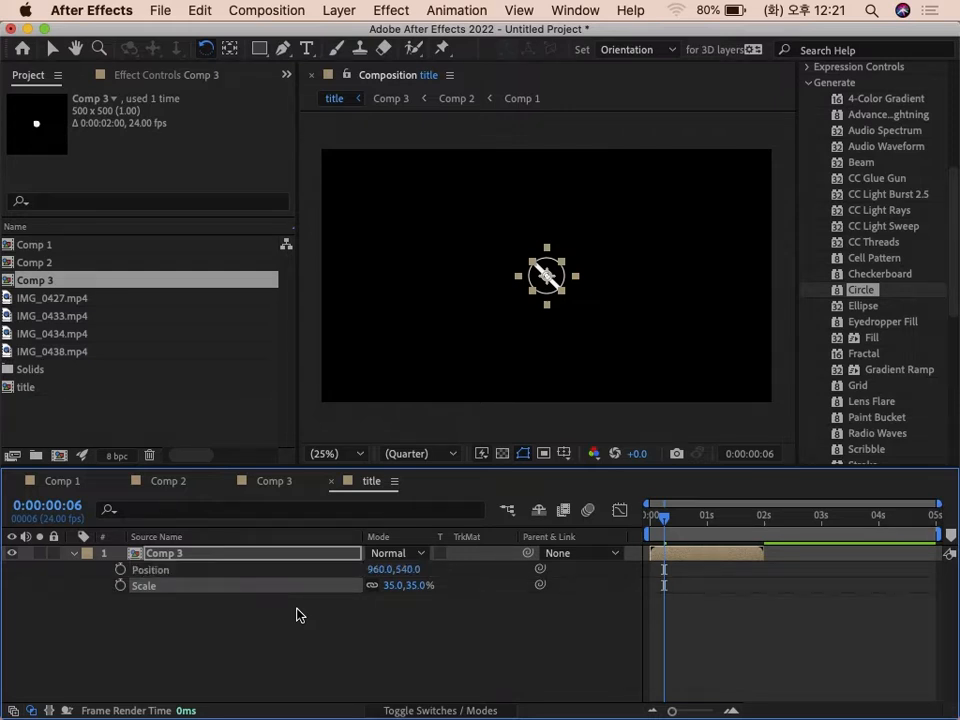
pyautogui.click(214, 575)
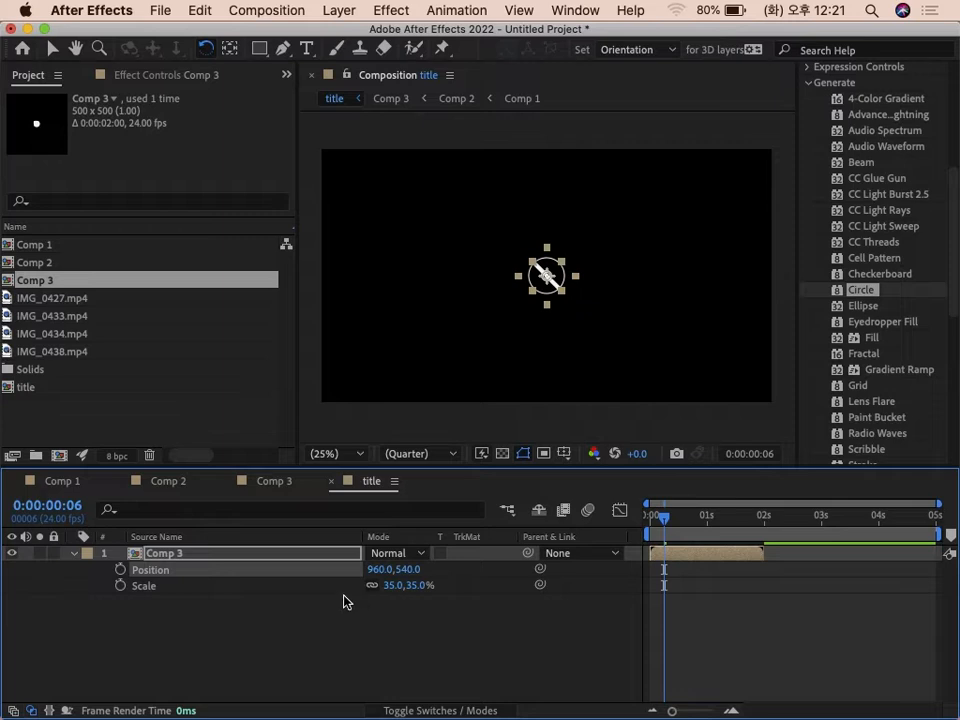
pyautogui.click(239, 586)
pyautogui.click(241, 573)
pyautogui.moveTo(384, 570); pyautogui.dragTo(257, 579)
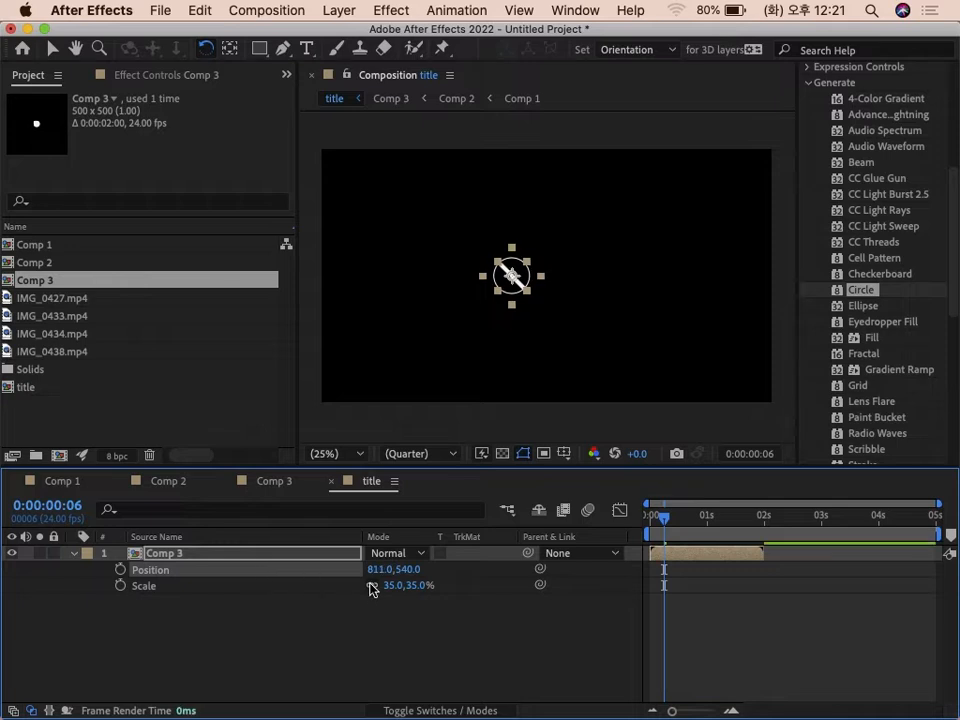
pyautogui.moveTo(376, 575); pyautogui.dragTo(330, 572)
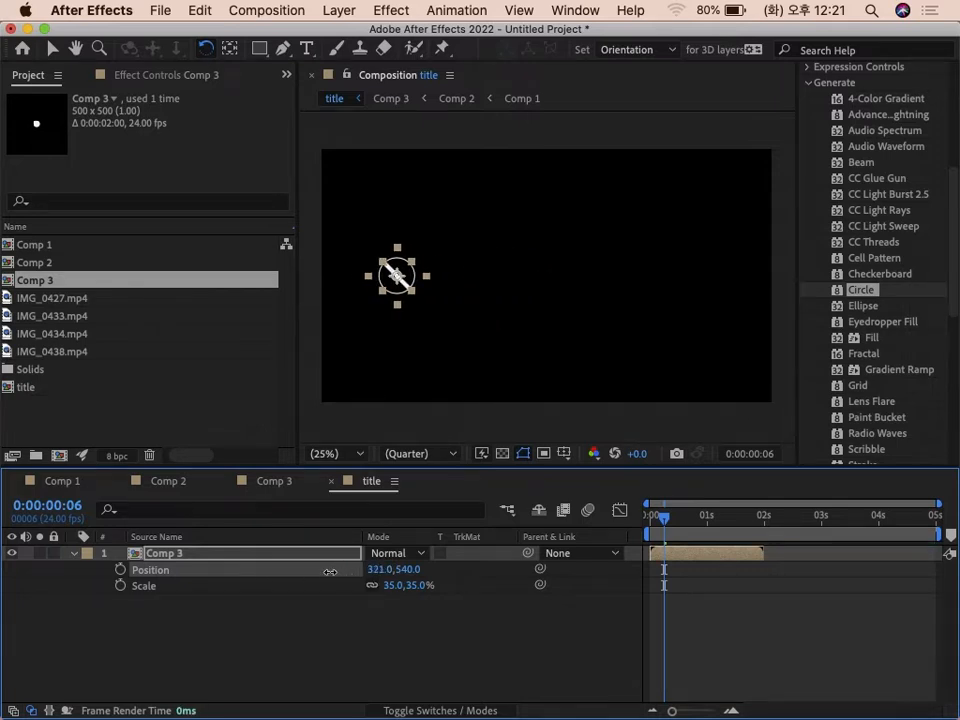
# - Play the title composition from the first frame to check the scaled and repositioned Comp 3 animation
pyautogui.moveTo(665, 517); pyautogui.dragTo(636, 527)
pyautogui.press('space')
pyautogui.press('space')
pyautogui.press('space')
pyautogui.press('space')
pyautogui.moveTo(711, 522); pyautogui.dragTo(608, 533)
pyautogui.press('space')
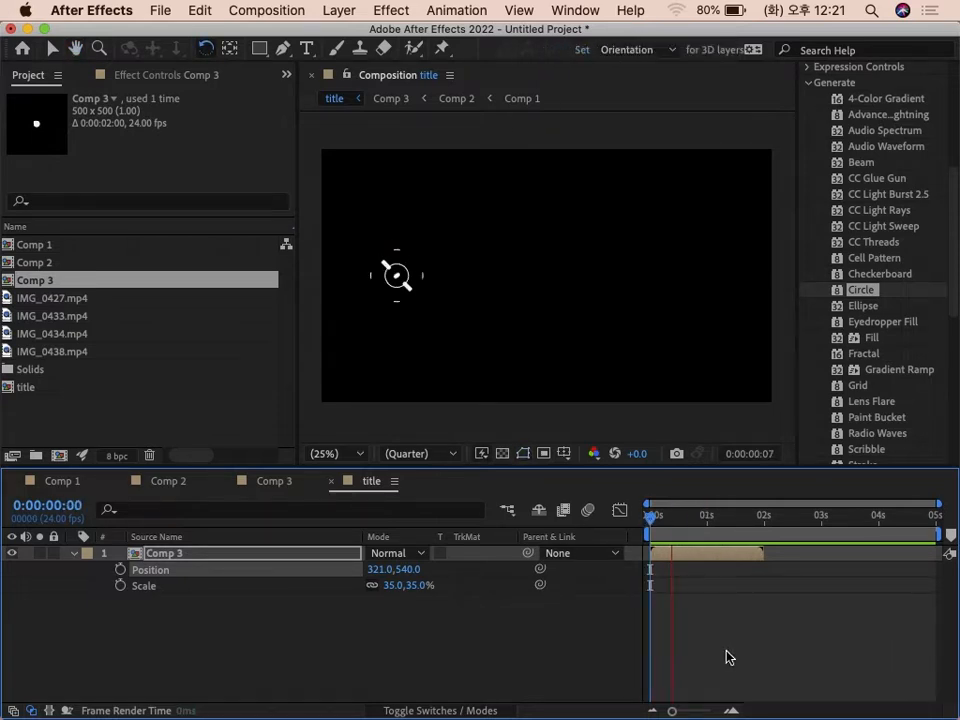
pyautogui.press('space')
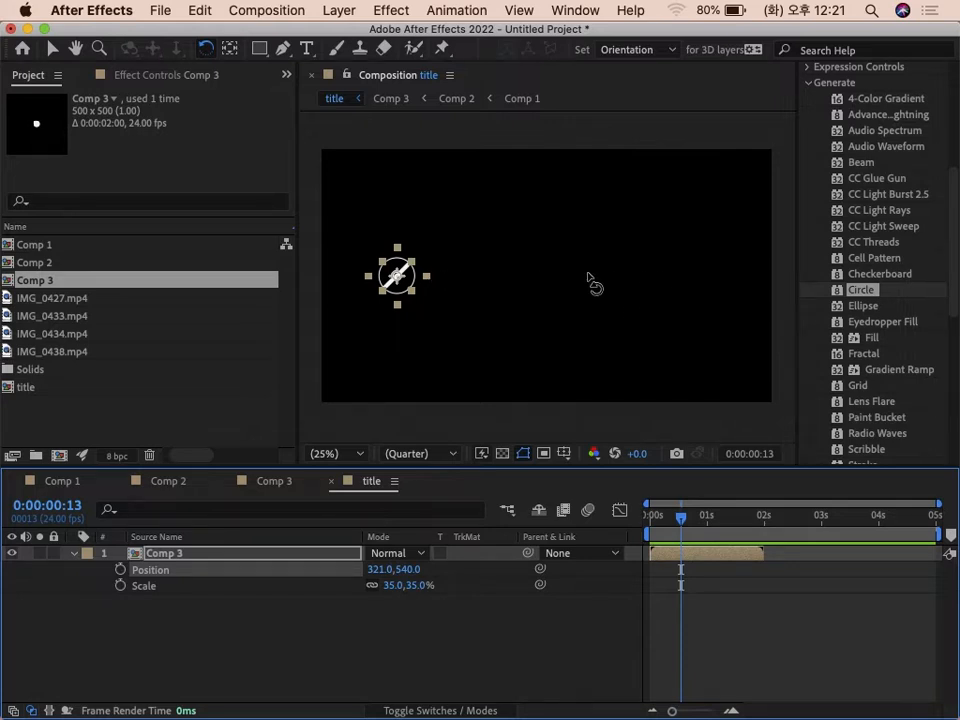
# - Return to the first frame, toggle the layer controls in the viewer, and replay the animation
pyautogui.press('Home')
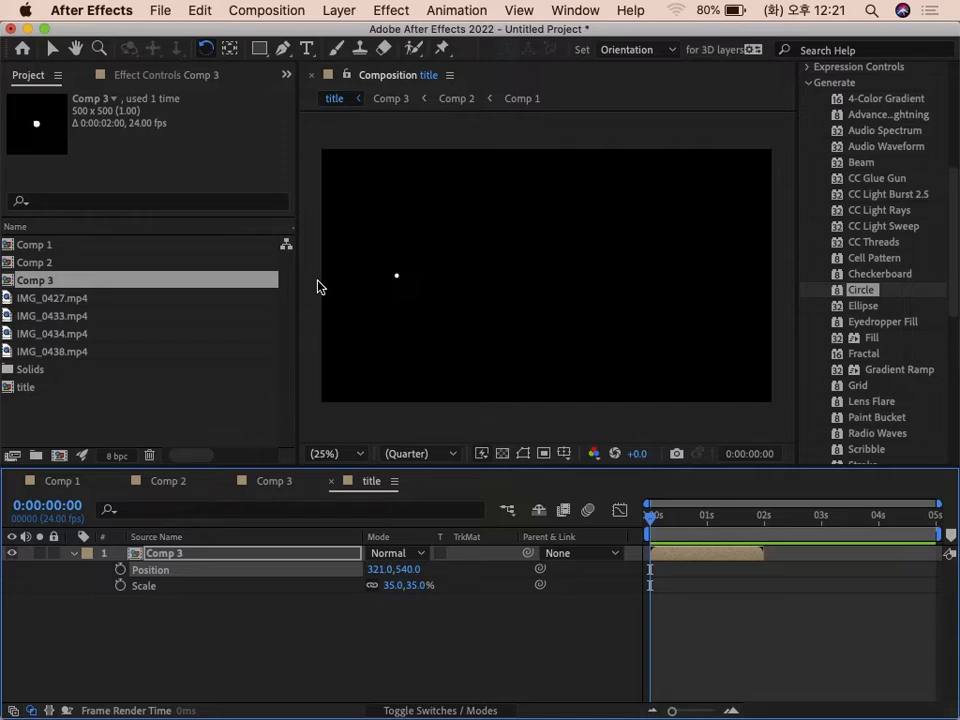
pyautogui.press('super+shift+h')
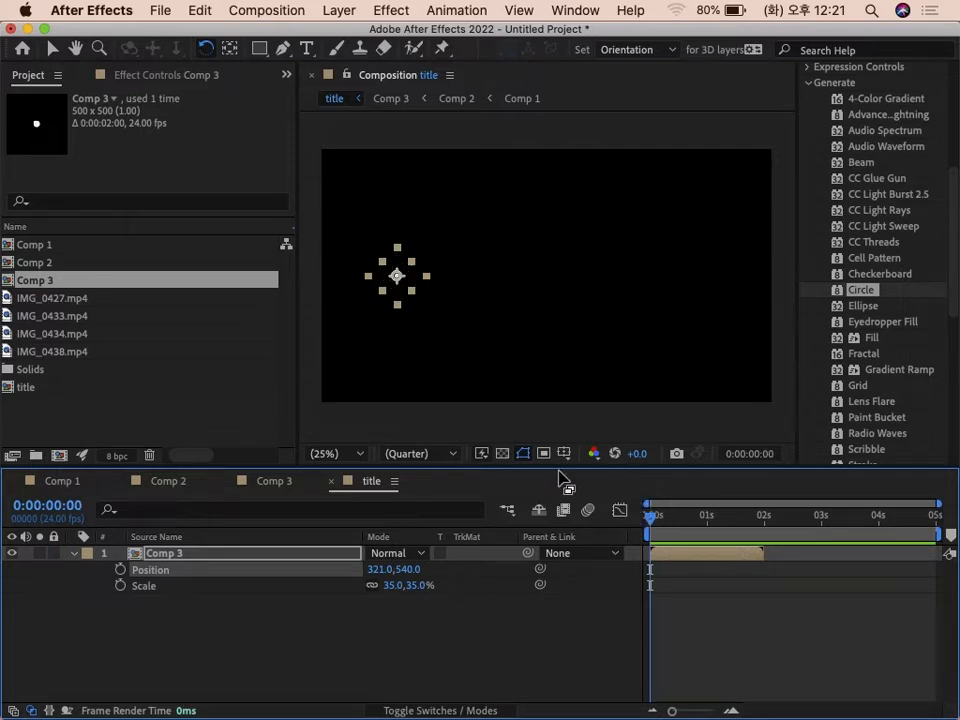
pyautogui.press('space')
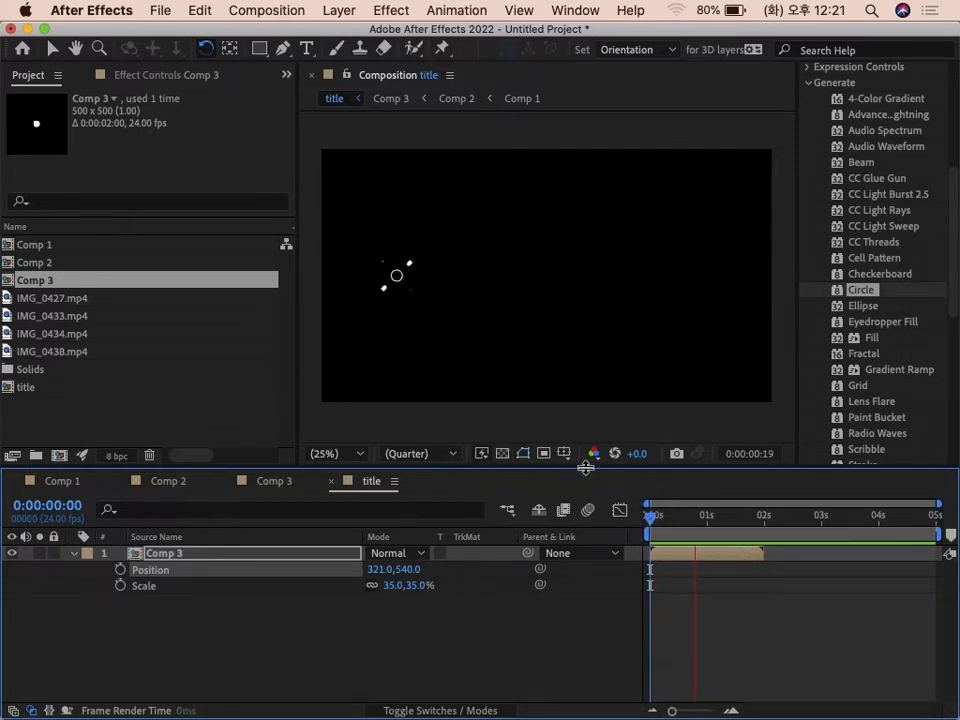
pyautogui.press('space')
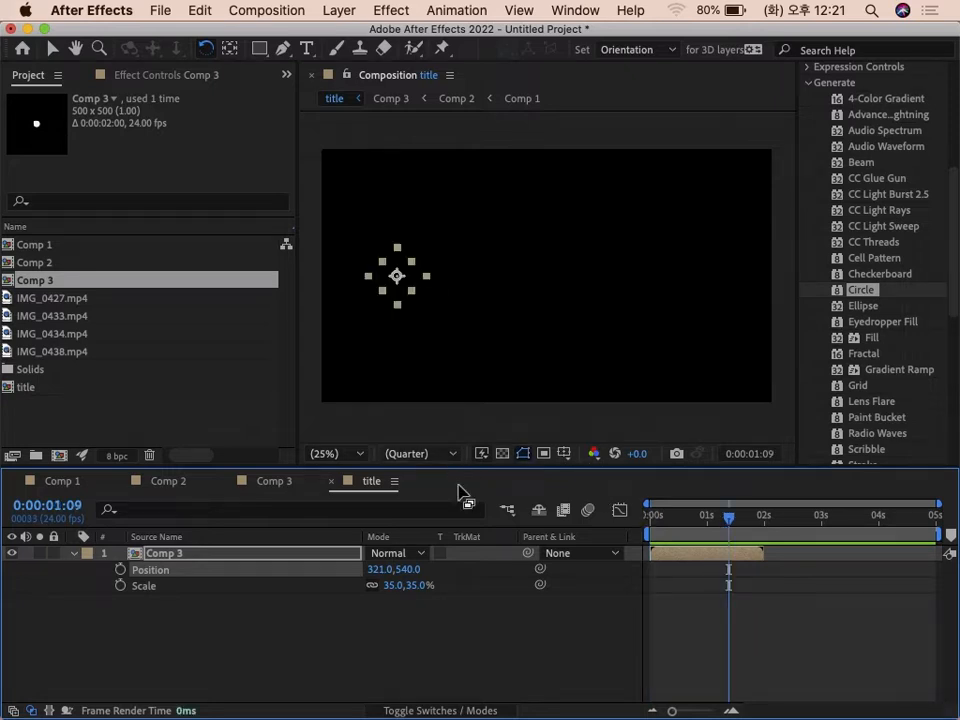
# - Step forward four frames, return the playhead to the first frame, and collapse the Comp 3 layer's properties
pyautogui.press('pagedown')
pyautogui.press('pagedown')
pyautogui.press('pagedown')
pyautogui.press('pagedown')
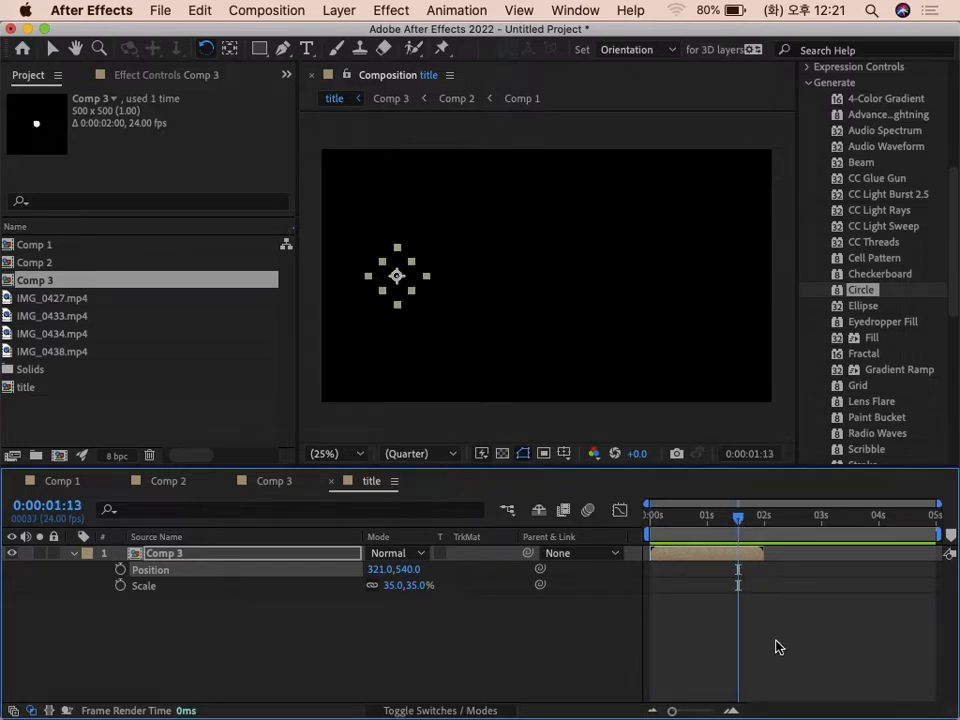
pyautogui.click(780, 647)
pyautogui.moveTo(737, 517); pyautogui.dragTo(630, 527)
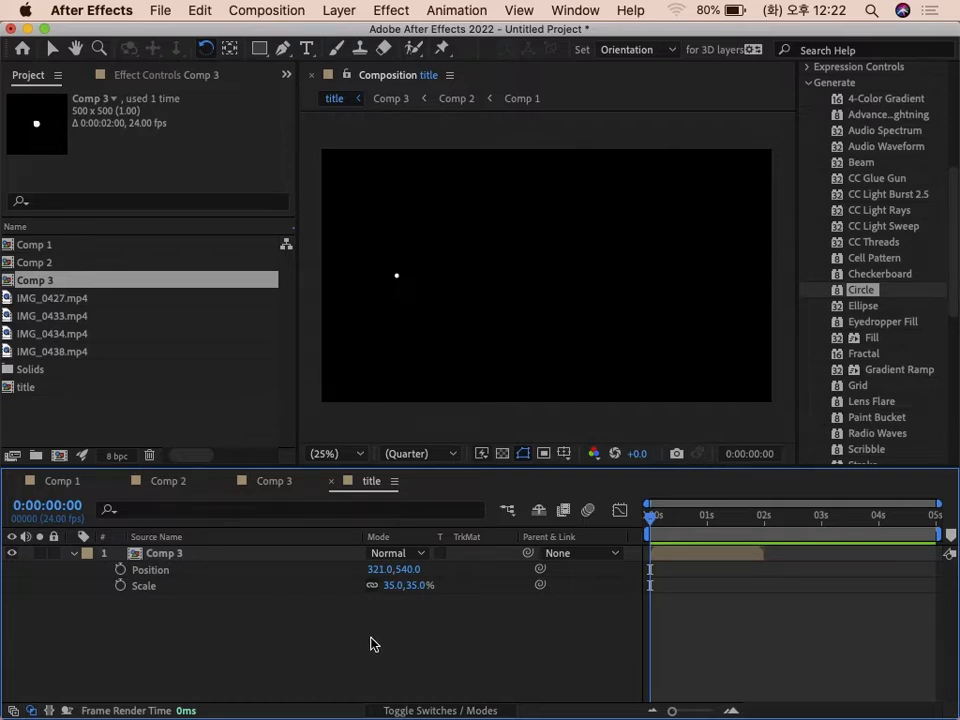
pyautogui.click(73, 554)
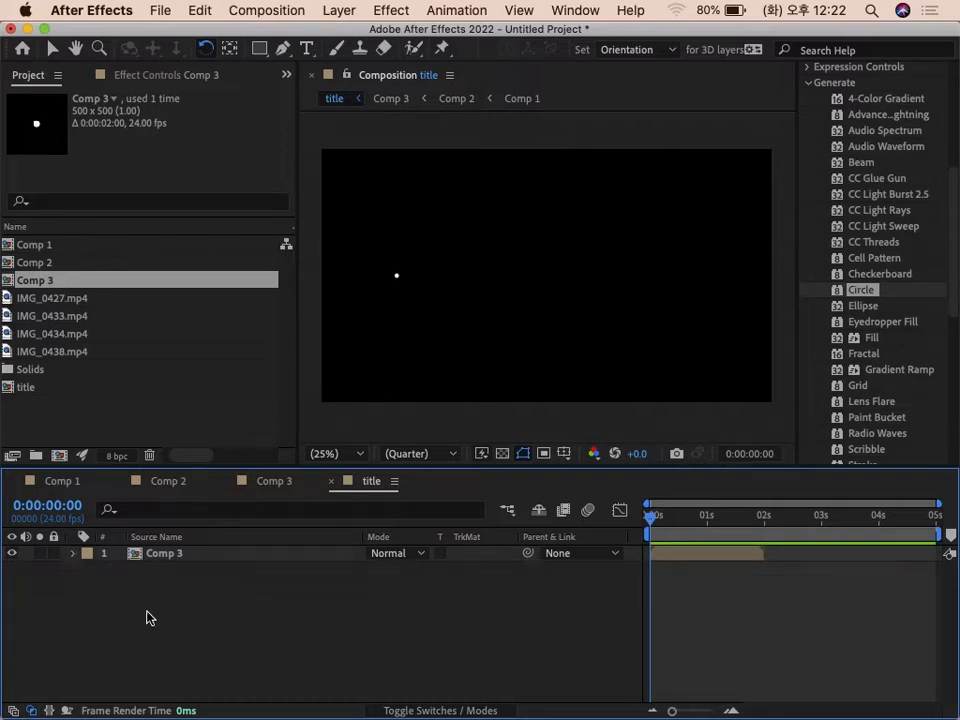
# - Activate the Pen tool, cycle through the fill types, and leave the fill set to None
pyautogui.click(285, 52)
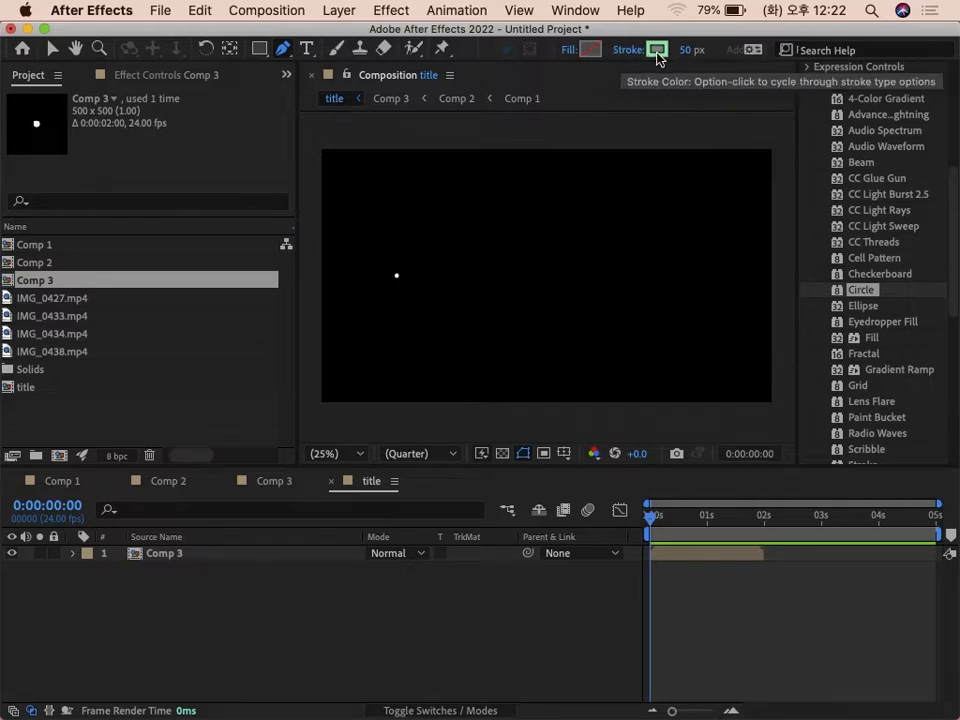
pyautogui.keyDown('alt'); pyautogui.click(591, 50); pyautogui.keyUp('alt')
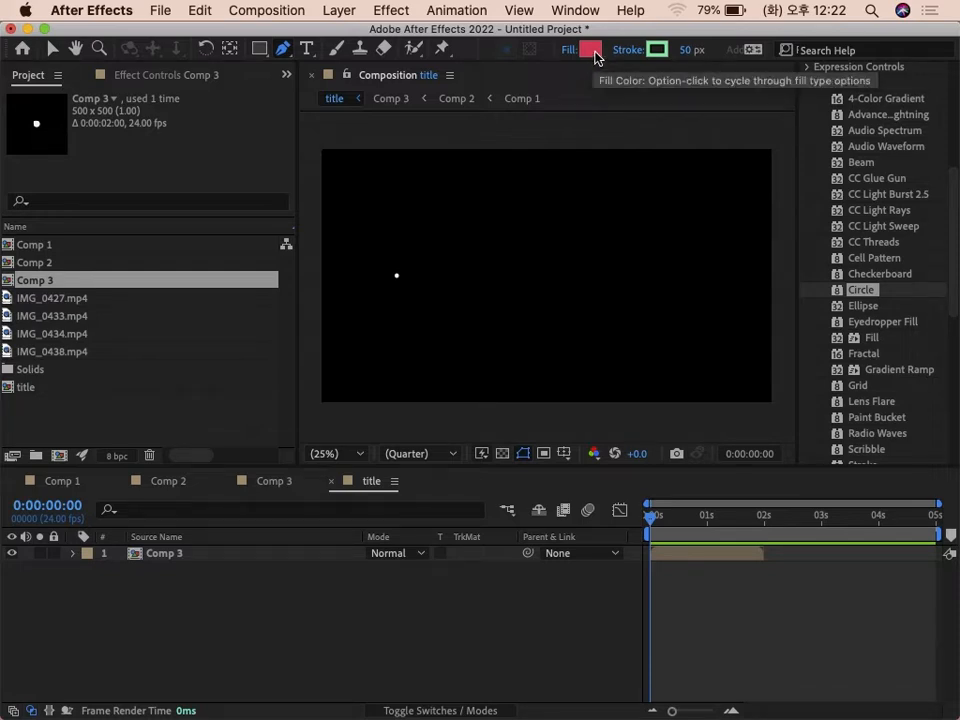
pyautogui.keyDown('alt'); pyautogui.click(594, 55); pyautogui.keyUp('alt')
pyautogui.keyDown('alt'); pyautogui.click(594, 55); pyautogui.keyUp('alt')
pyautogui.keyDown('alt'); pyautogui.click(593, 55); pyautogui.keyUp('alt')
pyautogui.keyDown('alt'); pyautogui.click(593, 56); pyautogui.keyUp('alt')
pyautogui.keyDown('alt'); pyautogui.click(593, 56); pyautogui.keyUp('alt')
pyautogui.keyDown('alt'); pyautogui.click(593, 56); pyautogui.keyUp('alt')
pyautogui.keyDown('alt'); pyautogui.click(593, 56); pyautogui.keyUp('alt')
pyautogui.keyDown('alt'); pyautogui.click(593, 56); pyautogui.keyUp('alt')
pyautogui.keyDown('alt'); pyautogui.click(594, 57); pyautogui.keyUp('alt')
pyautogui.keyDown('alt'); pyautogui.click(593, 56); pyautogui.keyUp('alt')
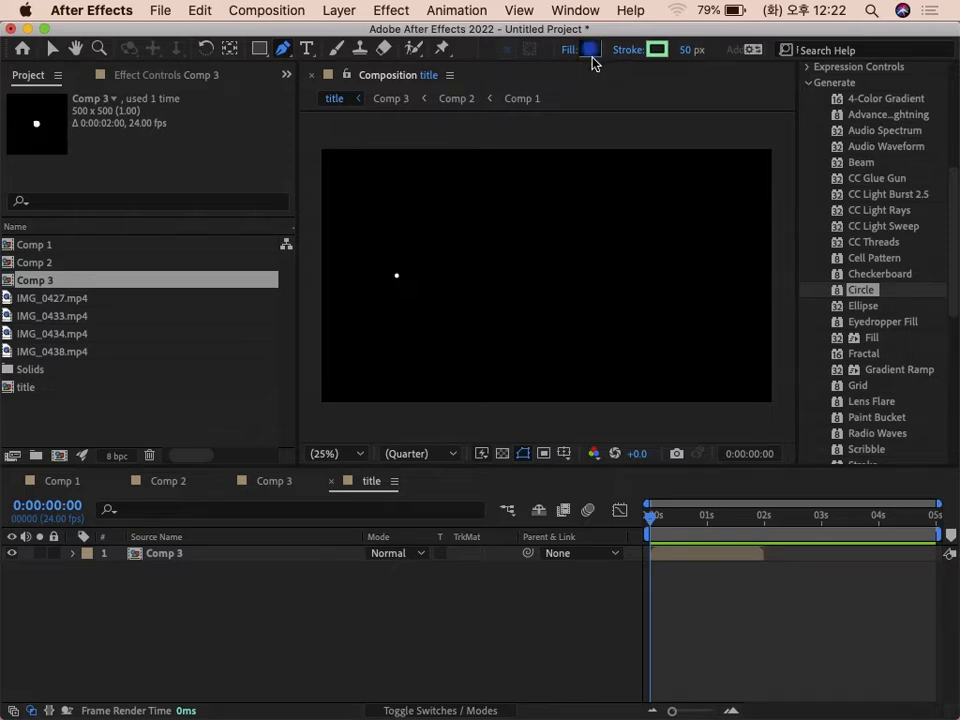
pyautogui.keyDown('alt'); pyautogui.click(593, 56); pyautogui.keyUp('alt')
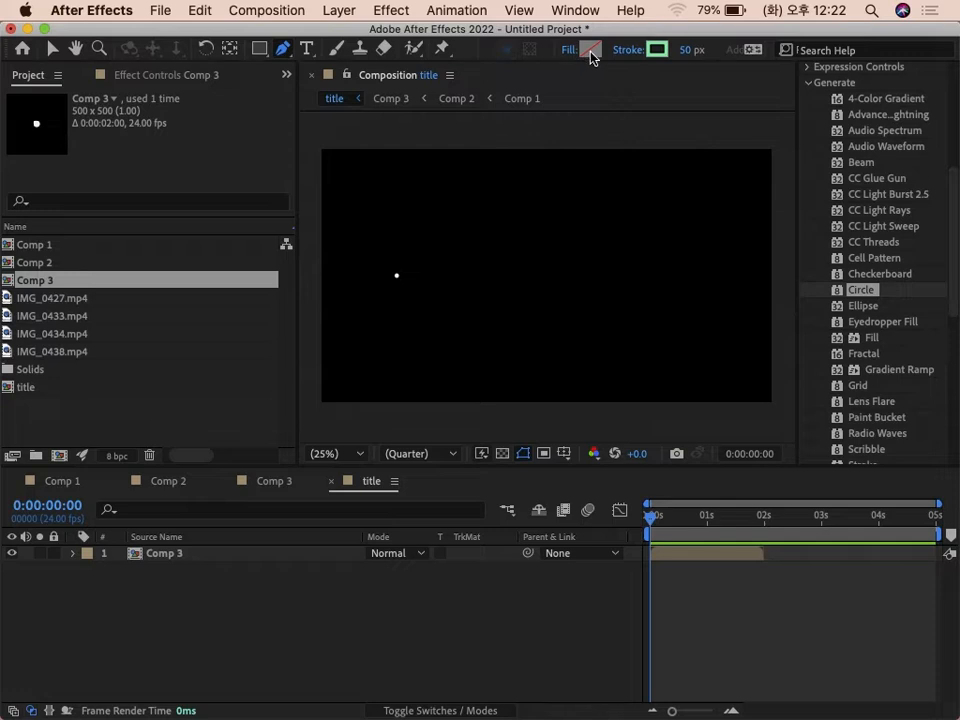
# - Cycle through the stroke types and return to the solid green stroke
pyautogui.keyDown('alt'); pyautogui.click(657, 50); pyautogui.keyUp('alt')
pyautogui.keyDown('alt'); pyautogui.click(657, 50); pyautogui.keyUp('alt')
pyautogui.keyDown('alt'); pyautogui.click(657, 50); pyautogui.keyUp('alt')
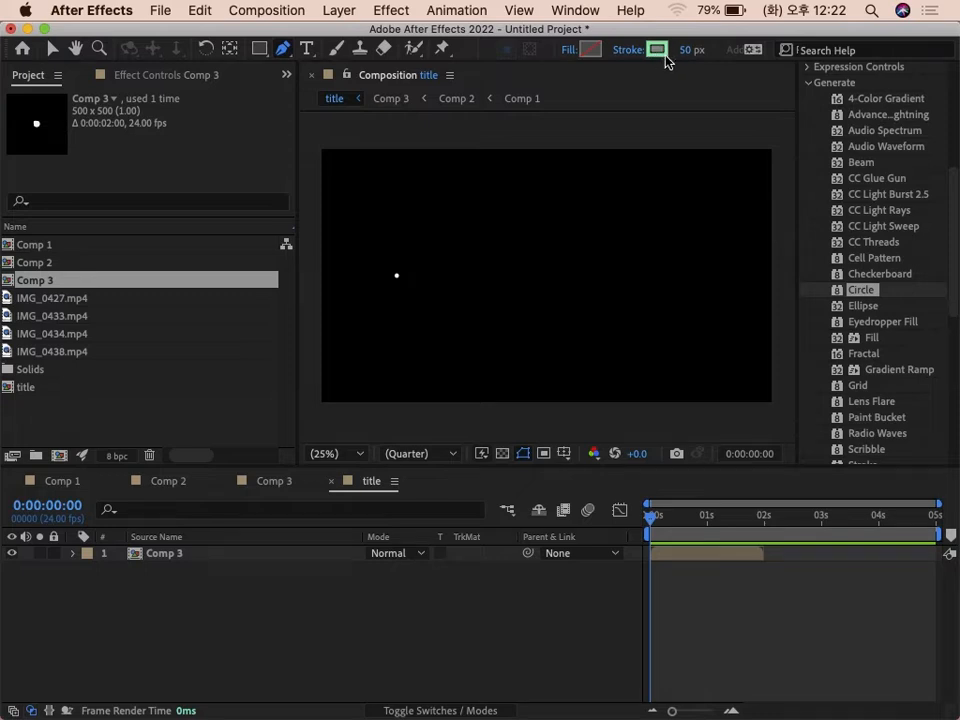
# - Set the stroke color to off-white F0F7F3 and draw a straight horizontal line extending right from the white dot
pyautogui.click(657, 50)
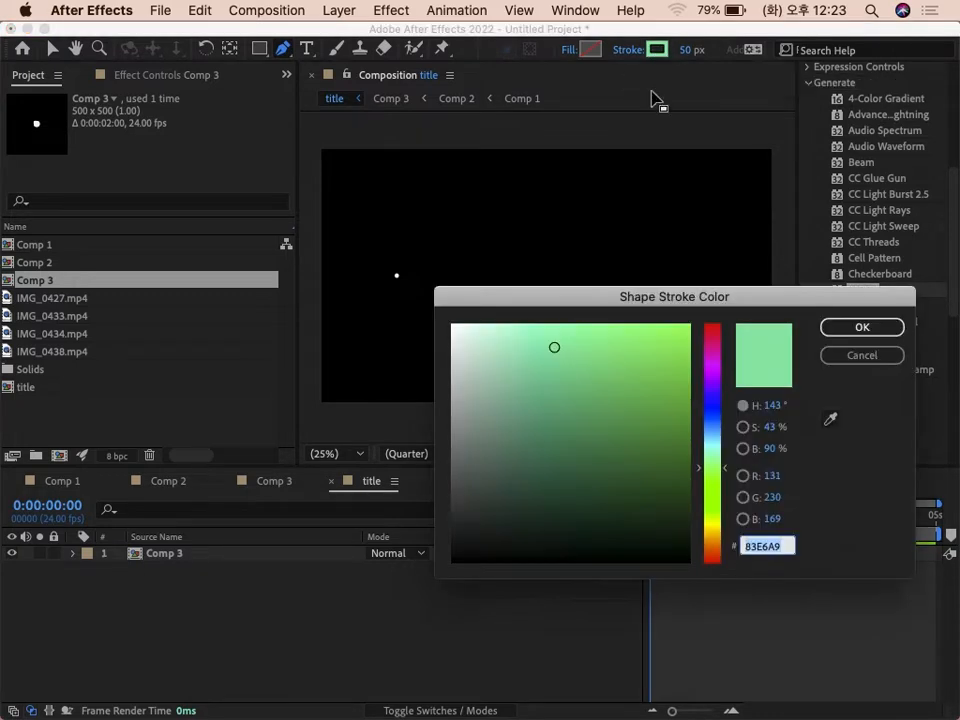
pyautogui.click(457, 330)
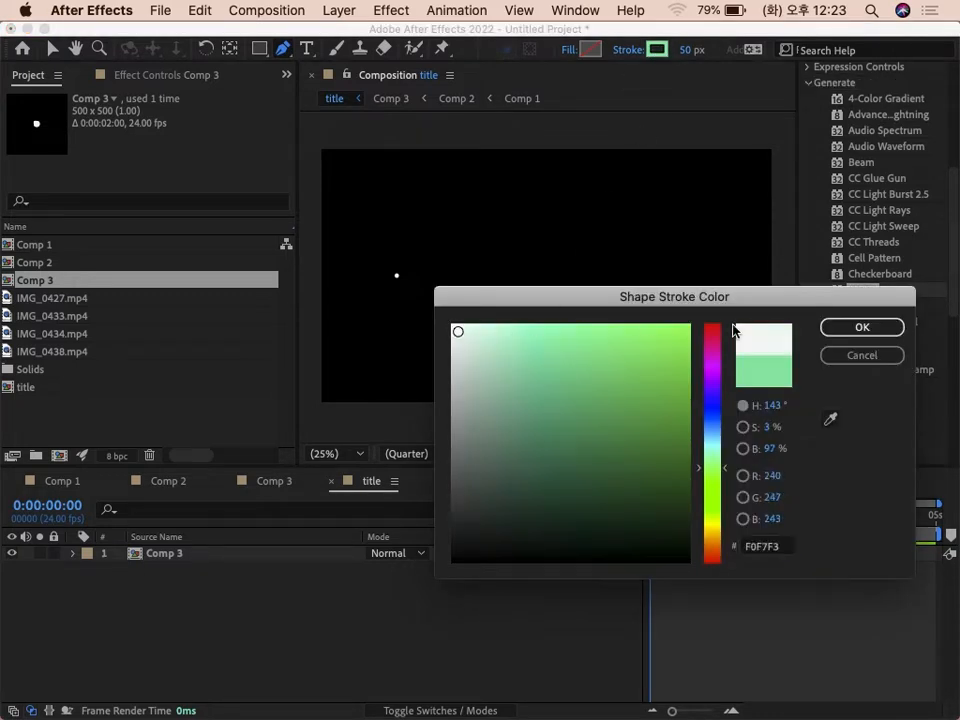
pyautogui.click(864, 329)
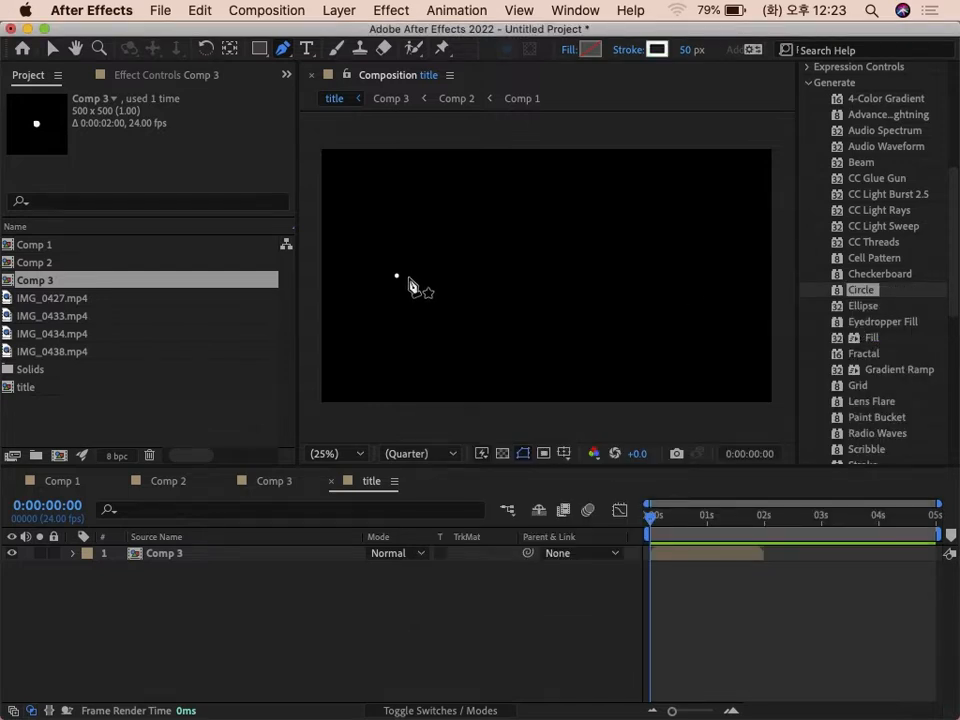
pyautogui.click(401, 276)
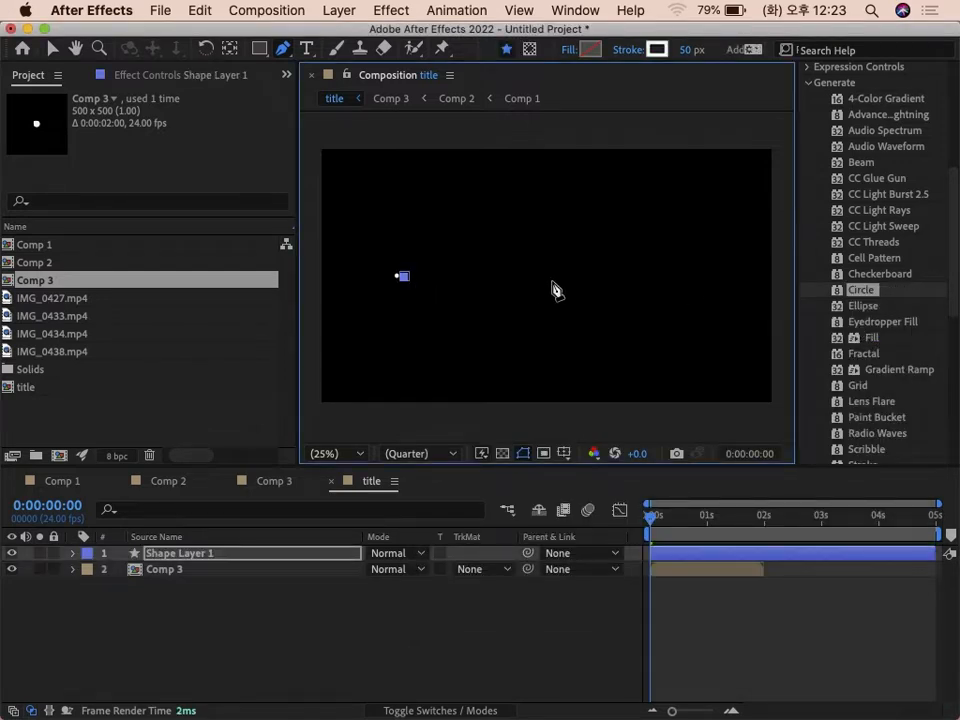
pyautogui.click(642, 276)
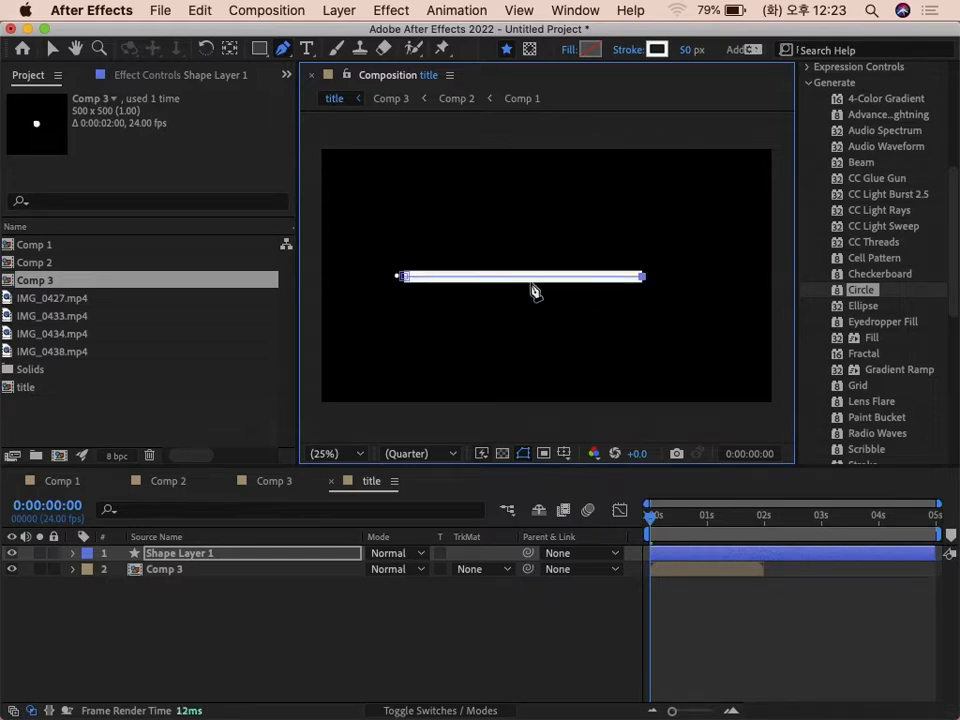
# - Set the line's stroke width to 30 px and deselect the shape layer
pyautogui.moveTo(698, 57)
pyautogui.mouseDown()
pyautogui.moveTo(665, 53)
pyautogui.moveTo(692, 52)
pyautogui.moveTo(680, 55)
pyautogui.mouseUp()
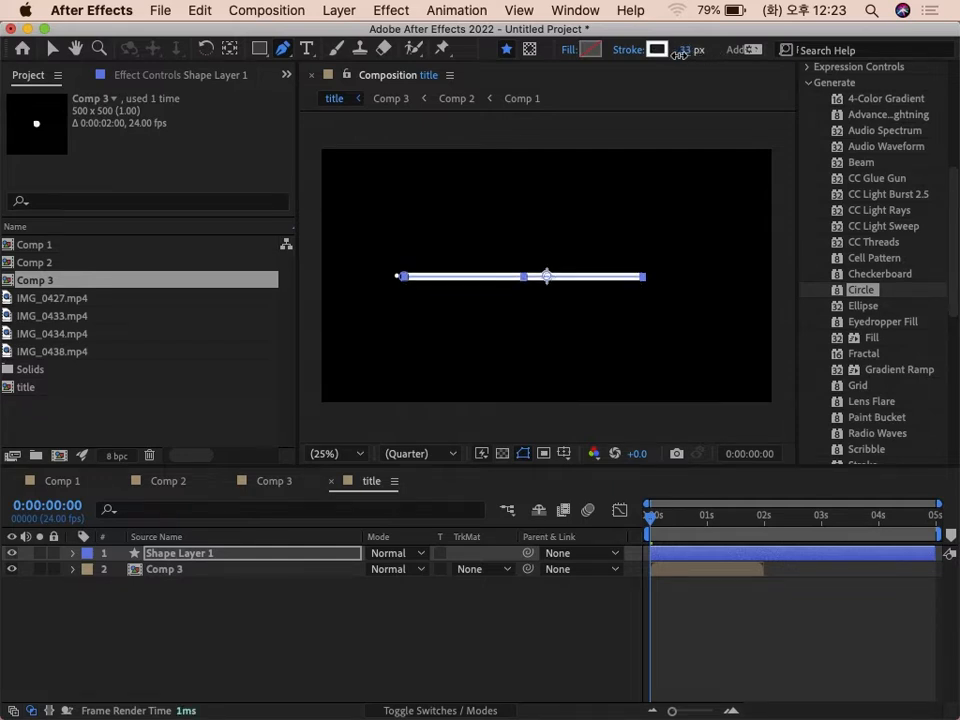
pyautogui.moveTo(680, 55); pyautogui.dragTo(684, 54)
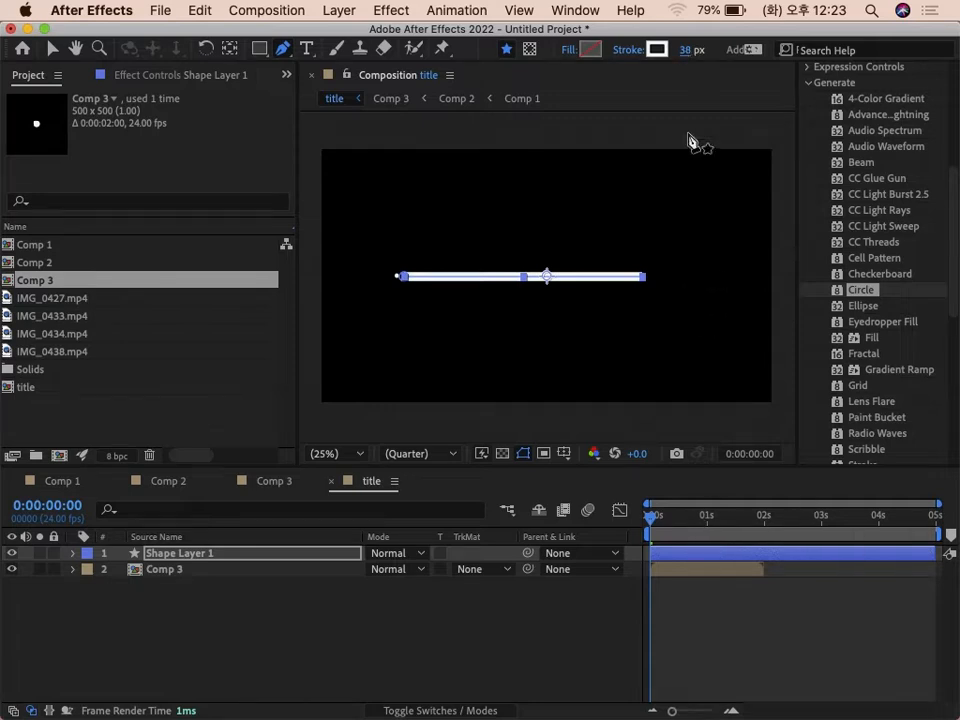
pyautogui.click(693, 53)
pyautogui.write('30')
pyautogui.press('Return')
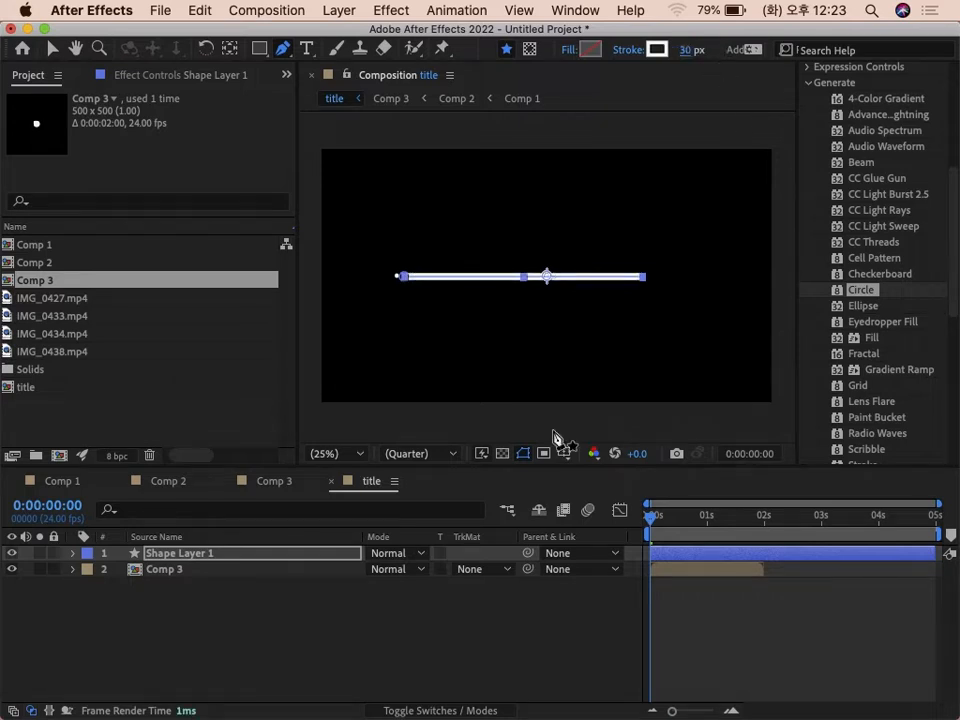
pyautogui.click(465, 641)
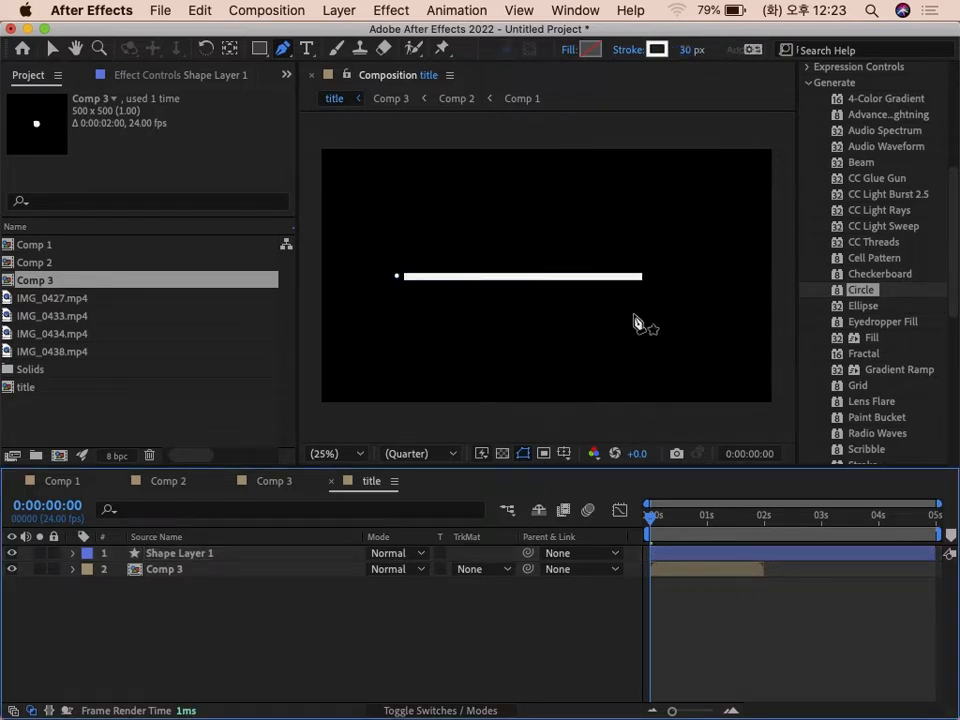
# - Adjust the line with the Selection tool, then set Shape Layer 1's horizontal scale to 128%
pyautogui.click(213, 556)
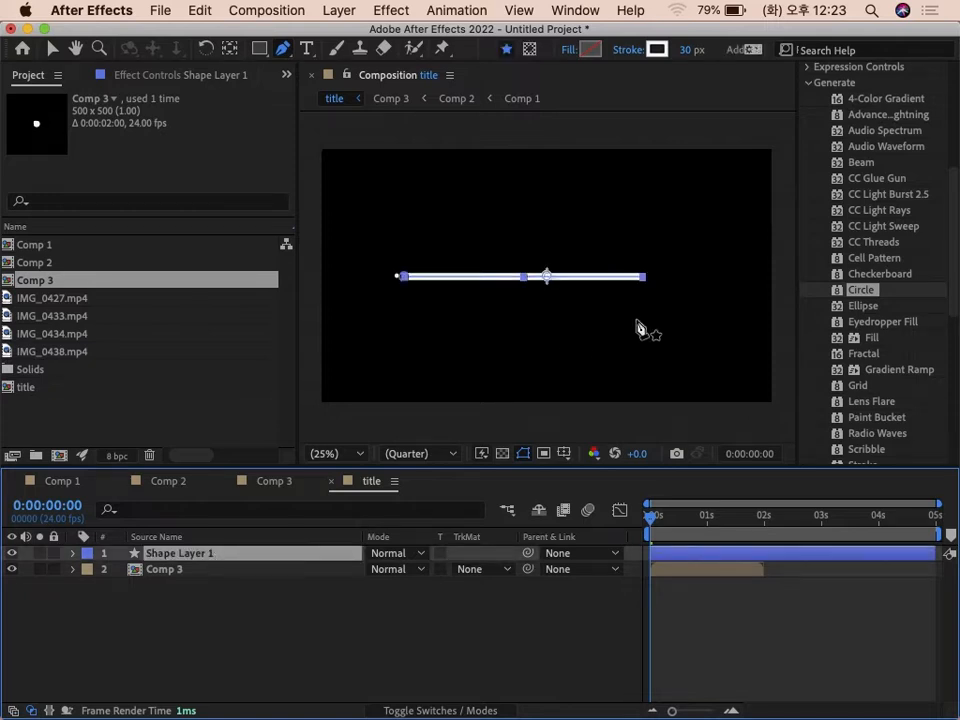
pyautogui.click(53, 50)
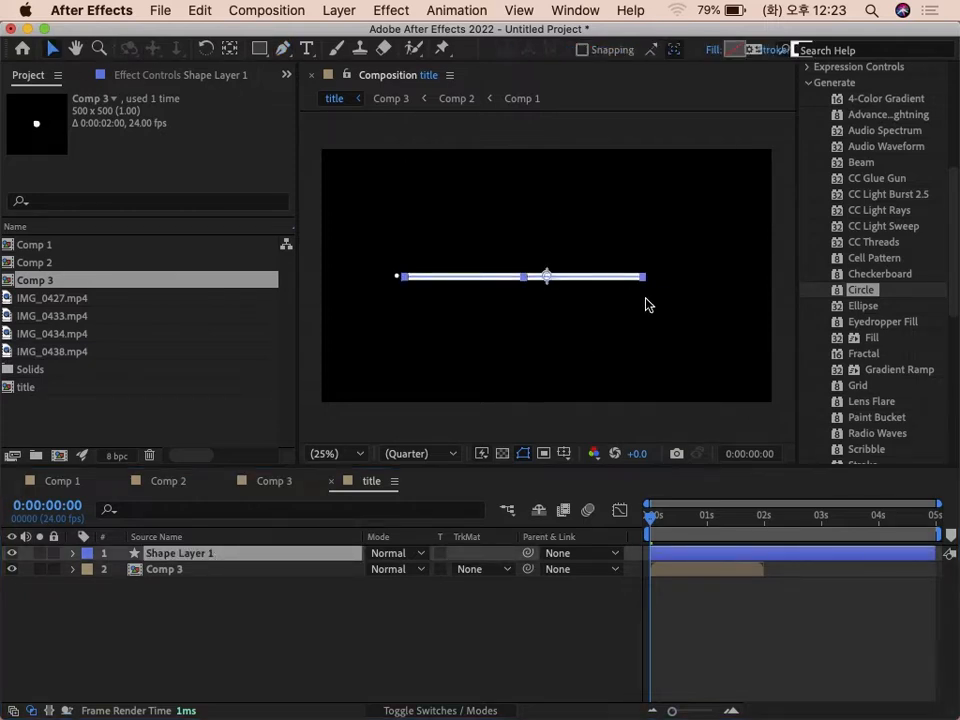
pyautogui.moveTo(596, 277); pyautogui.dragTo(598, 276)
pyautogui.click(237, 558)
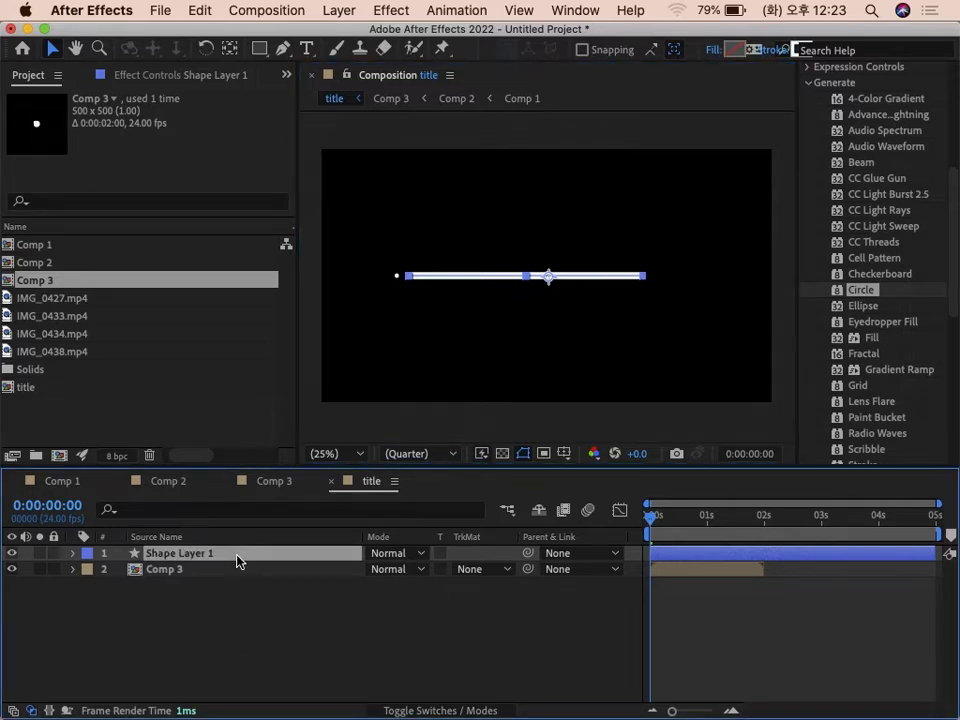
pyautogui.press('p')
pyautogui.press('s')
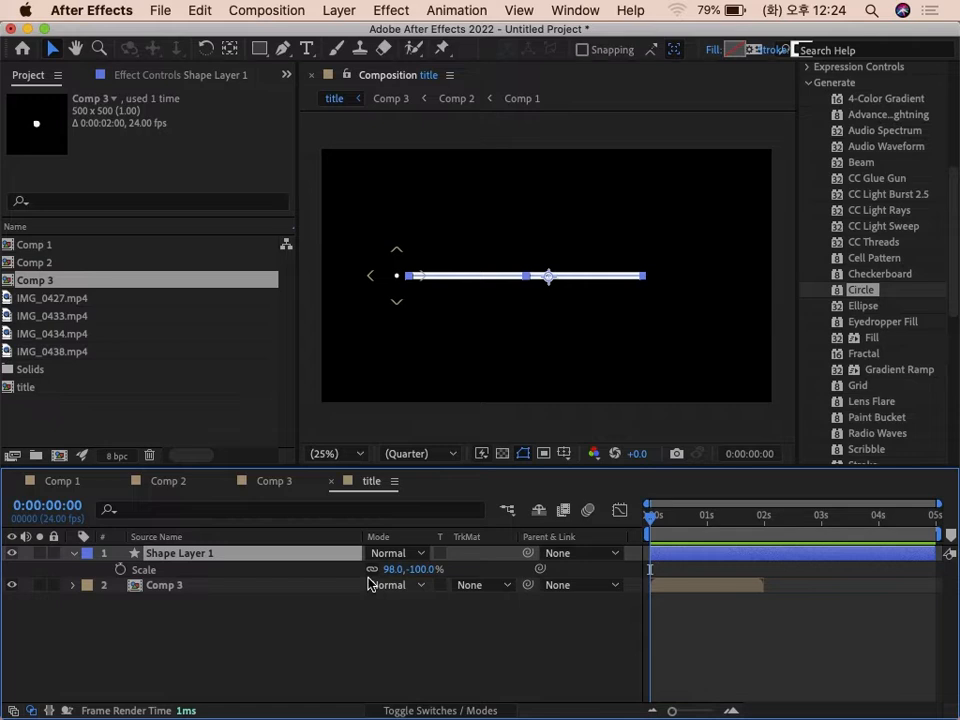
pyautogui.moveTo(392, 570); pyautogui.dragTo(421, 570)
# - Set Shape Layer 1's position to 1043, 544 and its horizontal scale to 112% so the line starts beside the dot
pyautogui.click(219, 557)
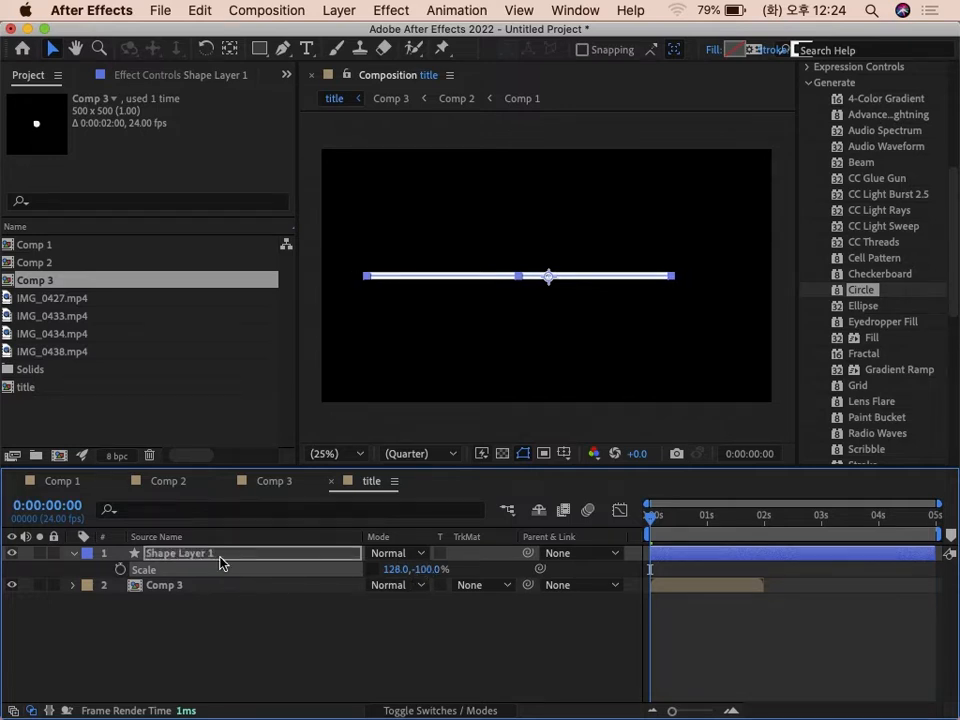
pyautogui.click(221, 555)
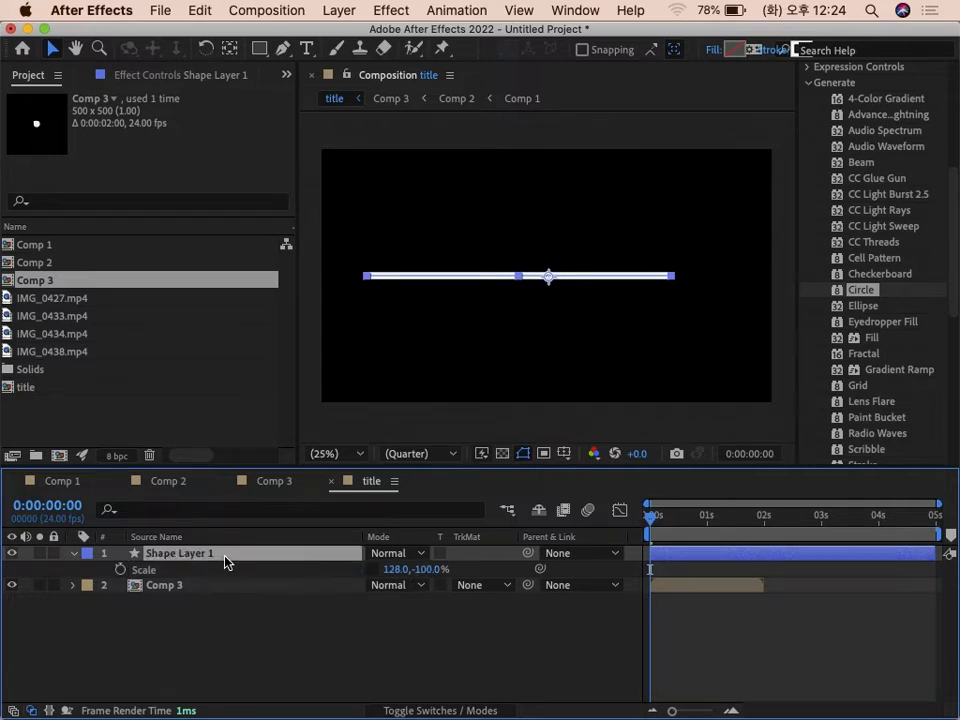
pyautogui.hotkey('shift', 'p')
pyautogui.moveTo(381, 573); pyautogui.dragTo(561, 582)
pyautogui.moveTo(390, 572); pyautogui.dragTo(372, 569)
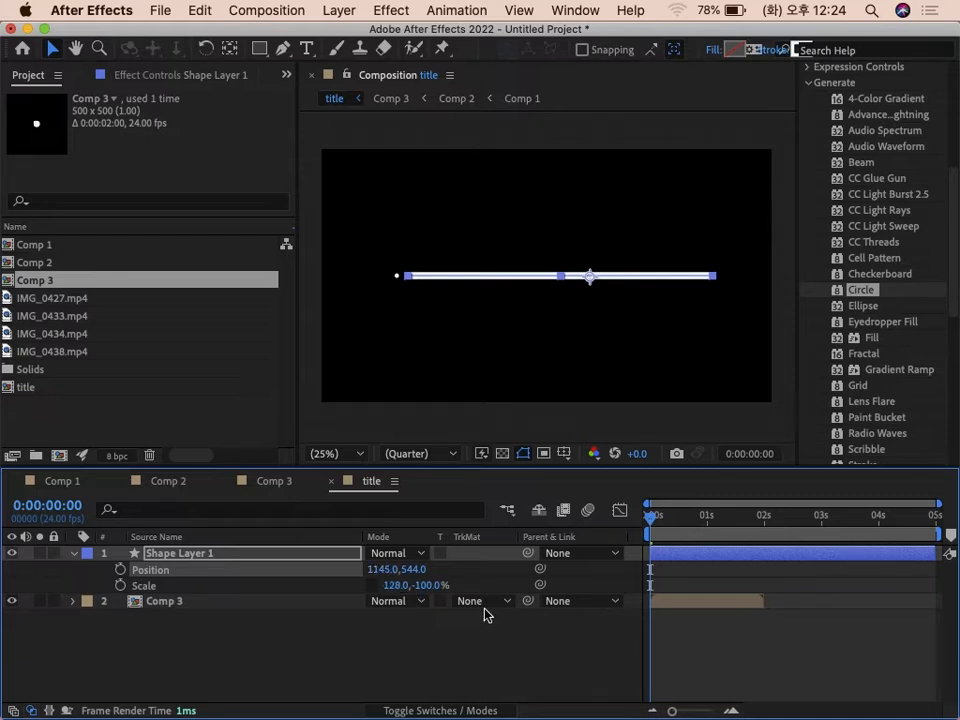
pyautogui.moveTo(402, 585); pyautogui.dragTo(289, 574)
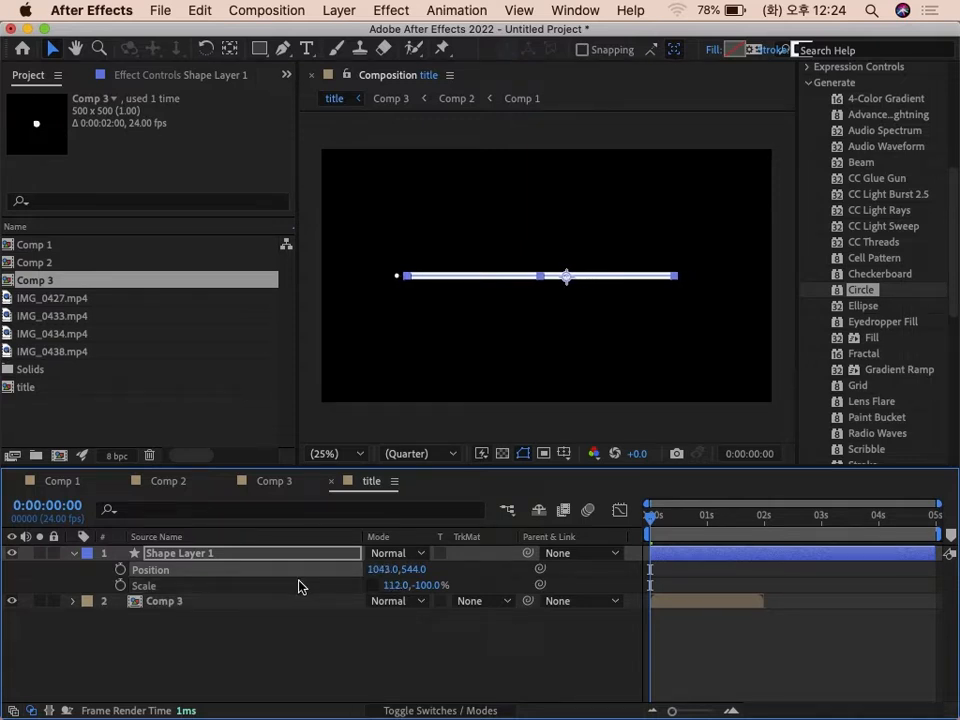
pyautogui.click(317, 643)
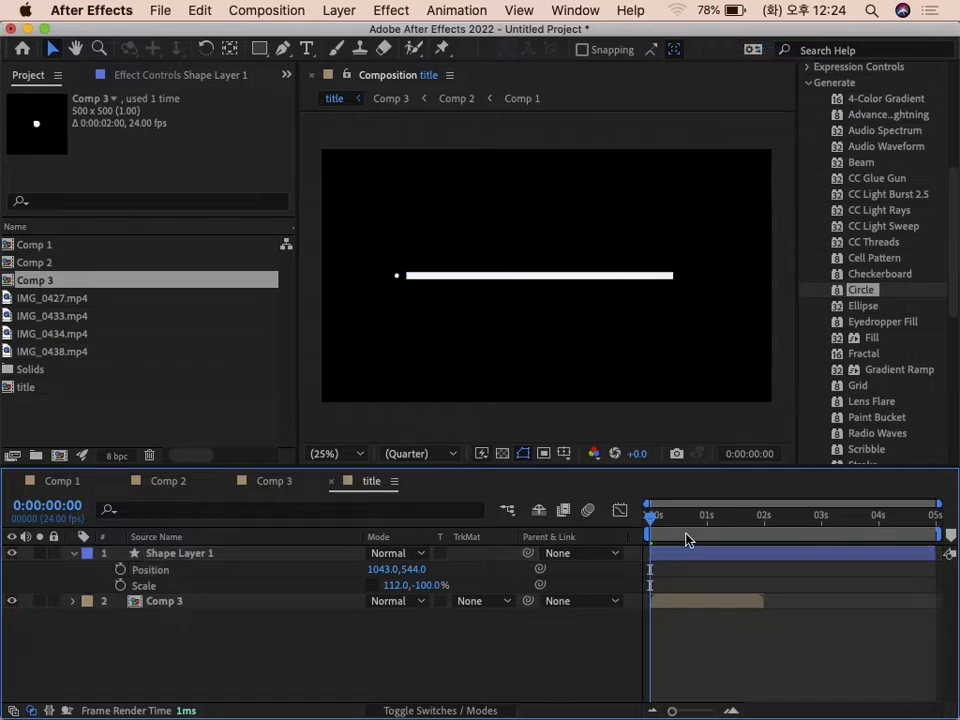
pyautogui.click(74, 555)
pyautogui.click(180, 557)
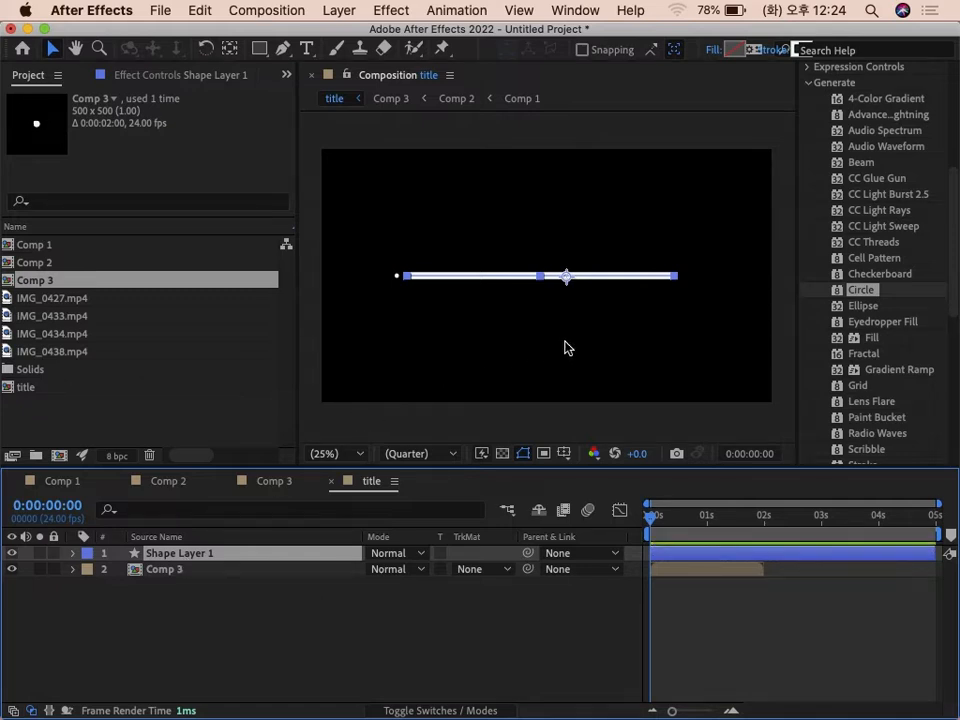
# - Inspect the line's right end at 100% magnification and examine the Shape 1 contents and transform properties of Shape Layer 1
pyautogui.click(364, 455)
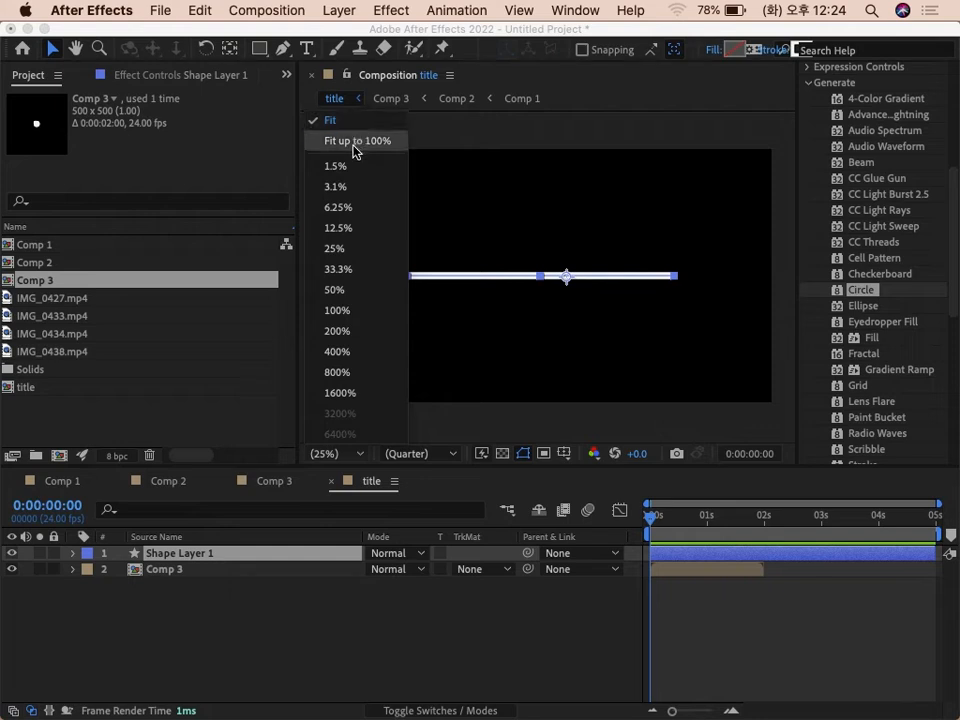
pyautogui.click(336, 310)
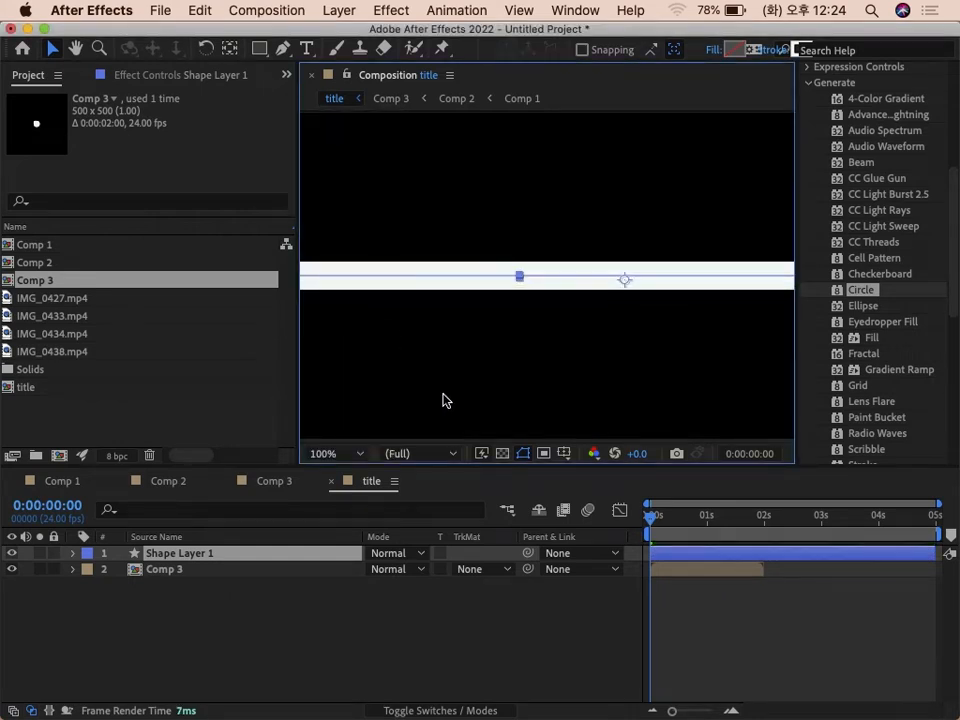
pyautogui.hscroll(10, 561, 354)
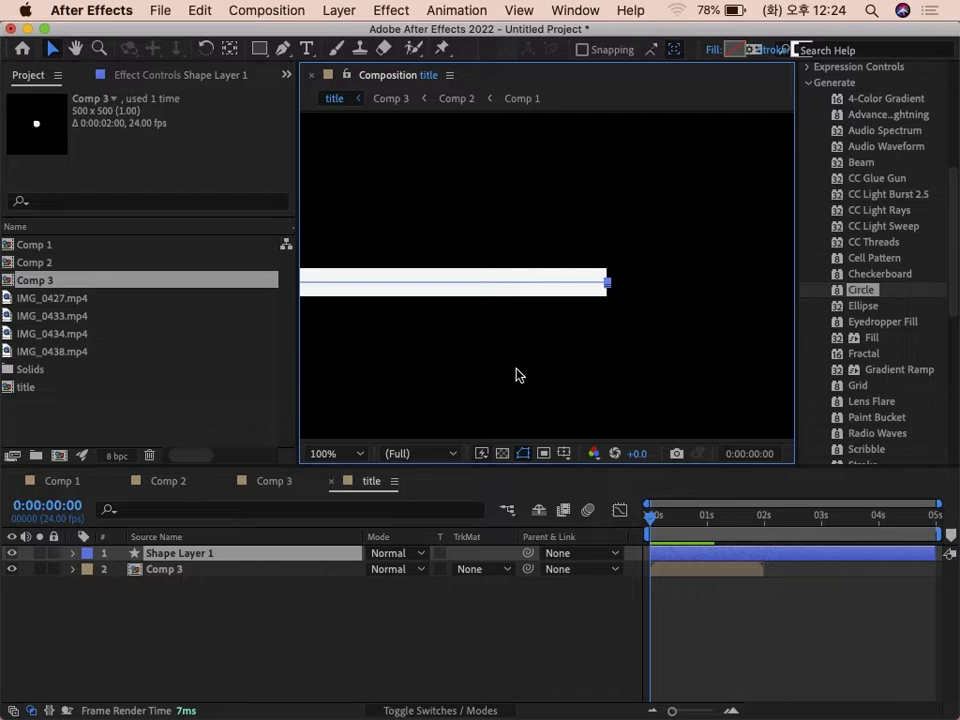
pyautogui.click(74, 554)
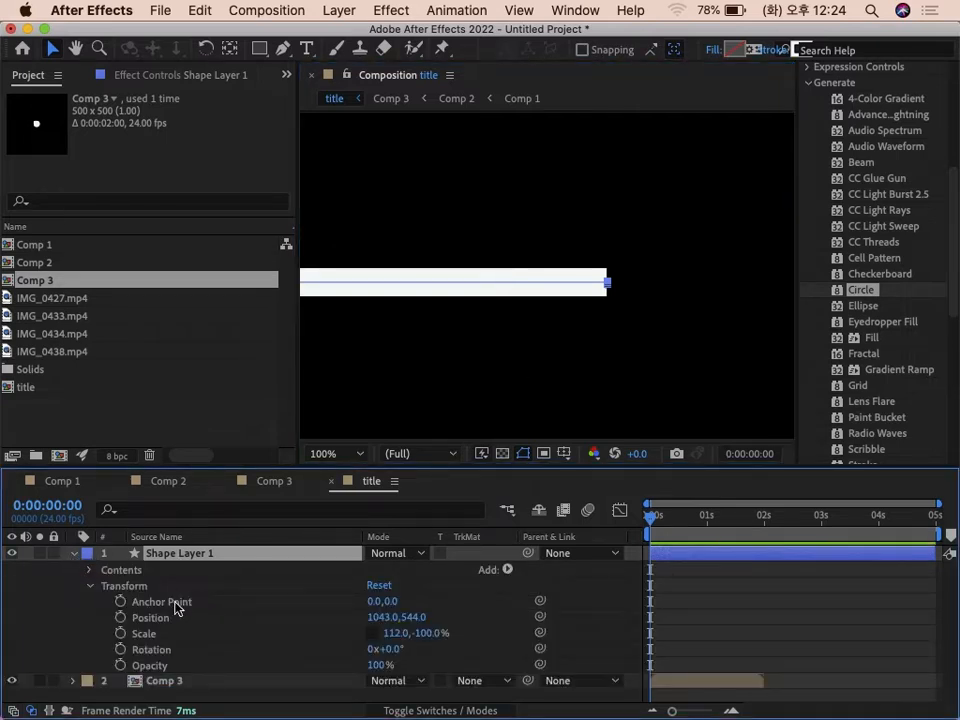
pyautogui.click(90, 588)
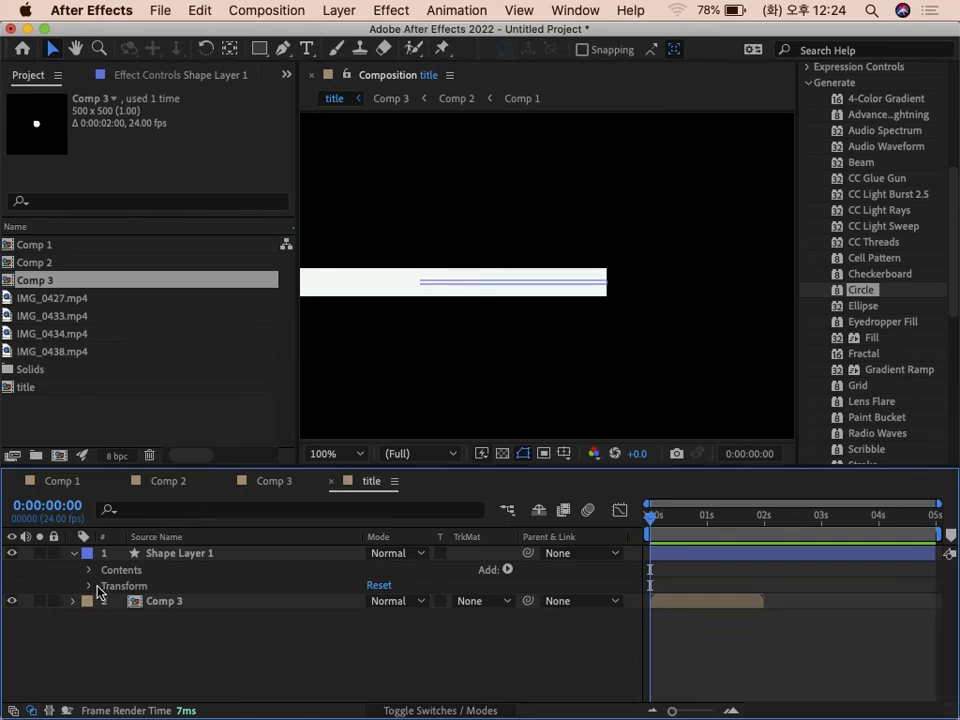
pyautogui.click(89, 571)
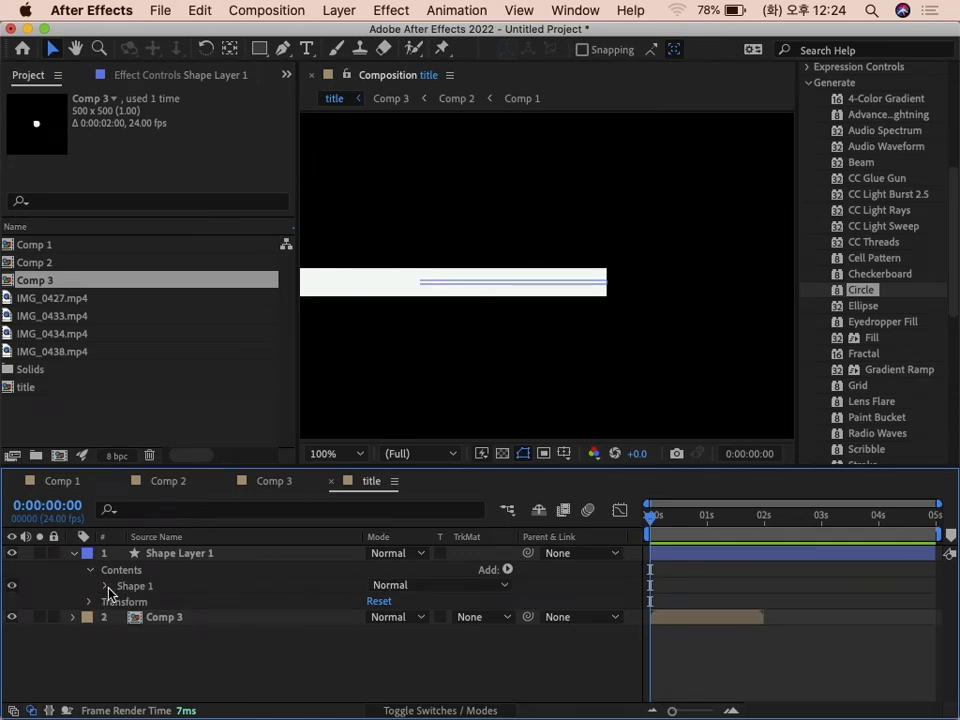
pyautogui.click(107, 587)
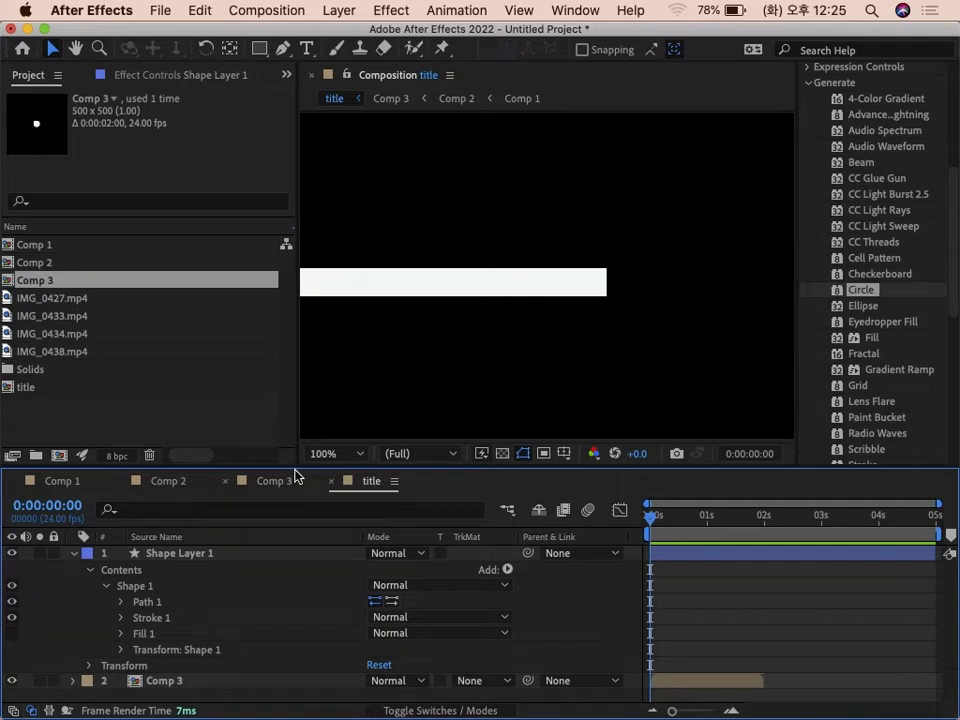
pyautogui.moveTo(294, 468); pyautogui.dragTo(300, 427)
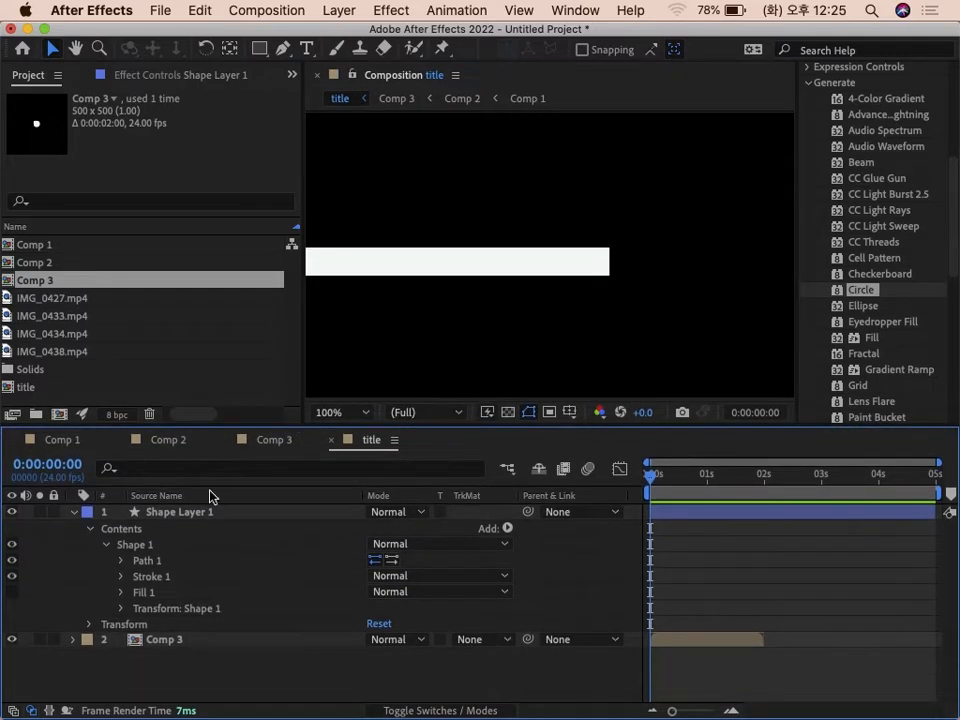
pyautogui.click(121, 609)
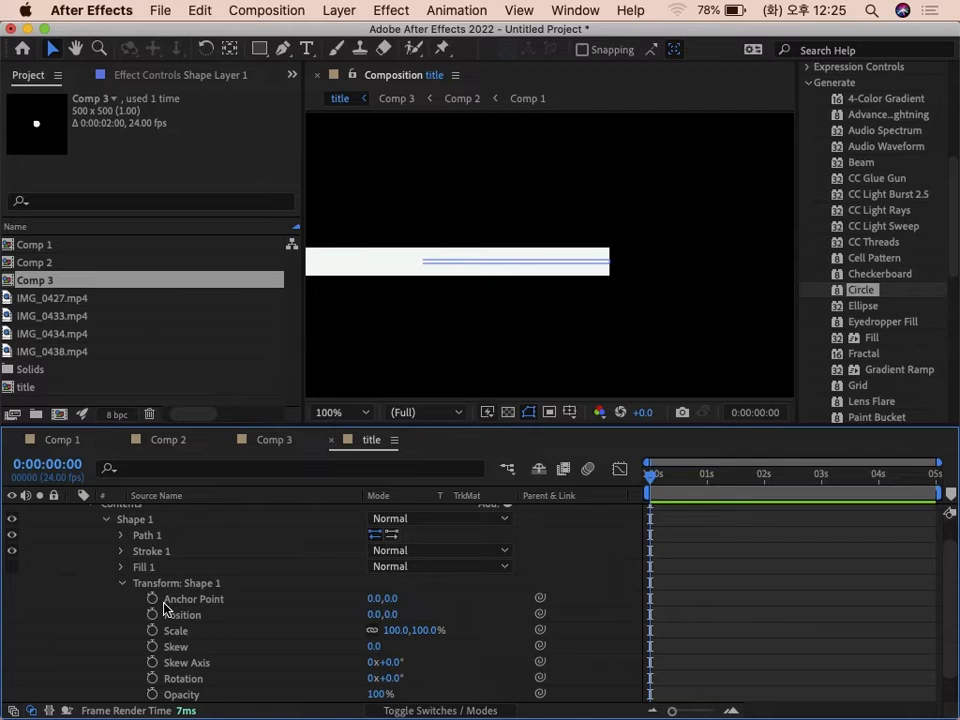
pyautogui.scroll(-2, 252, 634)
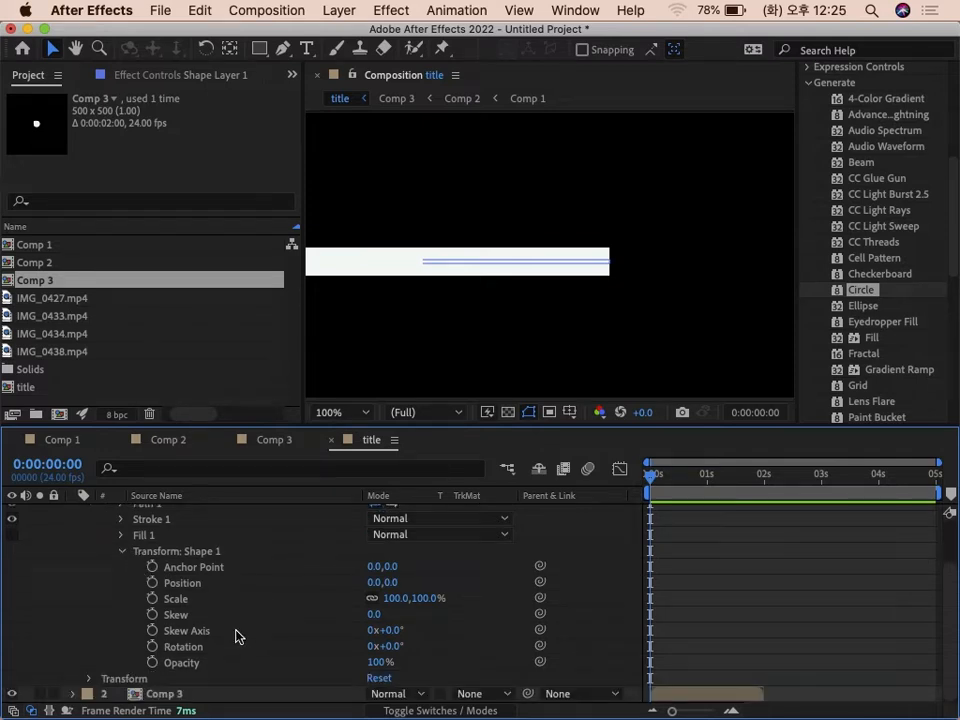
pyautogui.scroll(3, 176, 592)
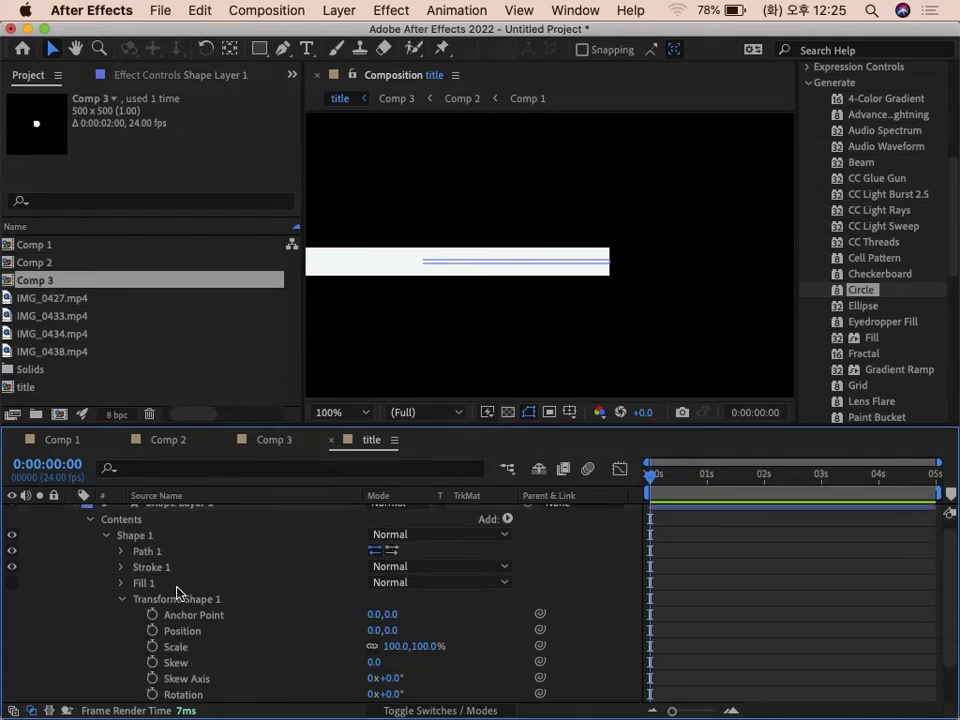
# - Set the line cap of Stroke 1 to Round Cap
pyautogui.click(121, 569)
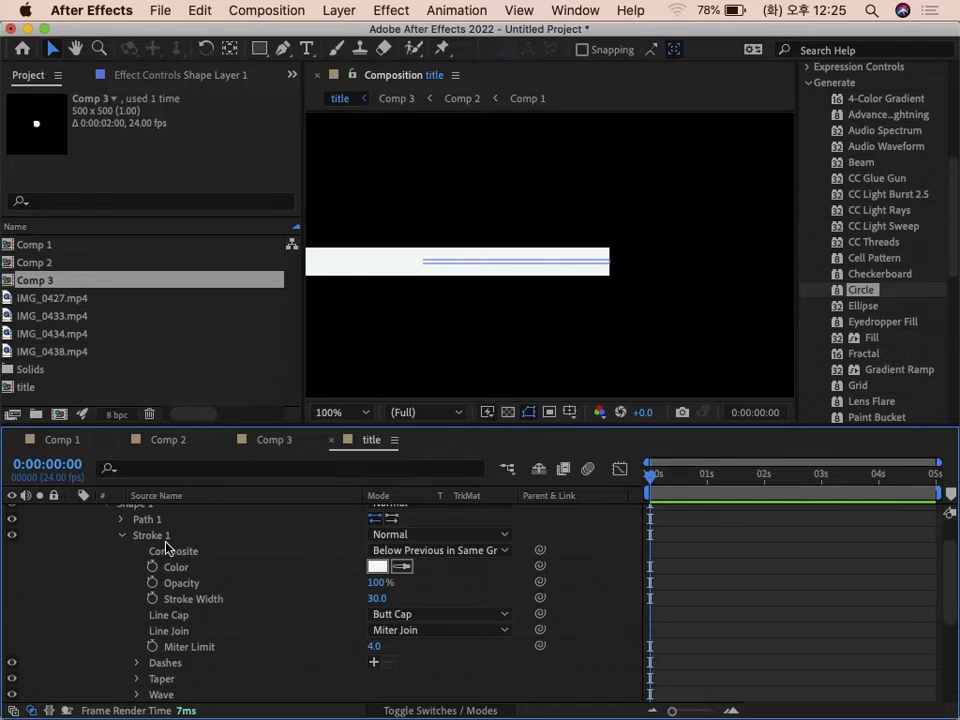
pyautogui.click(165, 550)
pyautogui.click(188, 537)
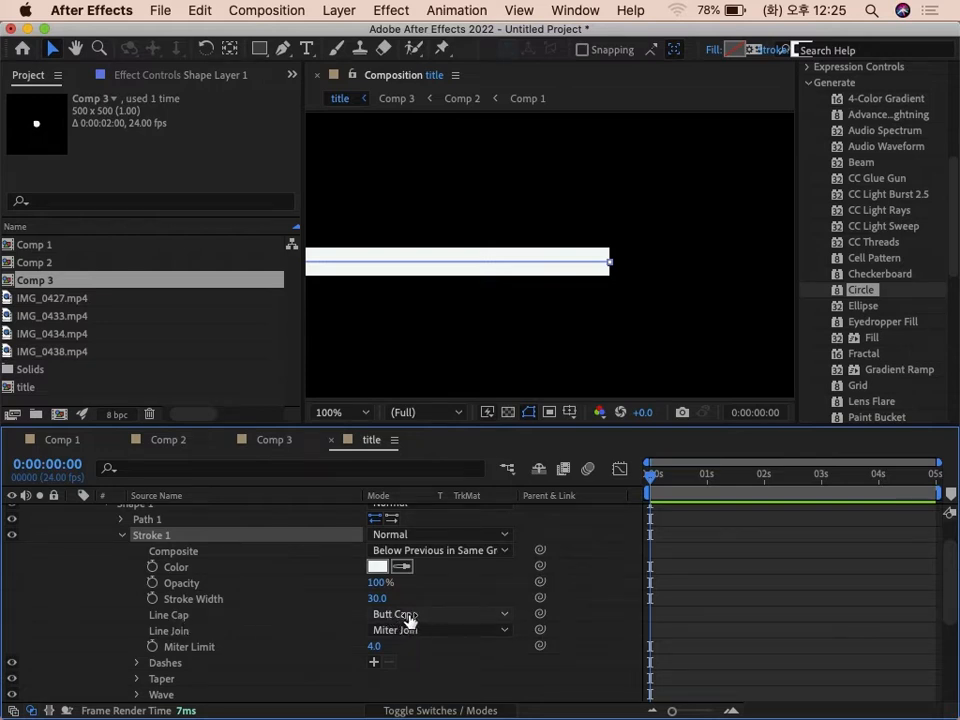
pyautogui.click(459, 616)
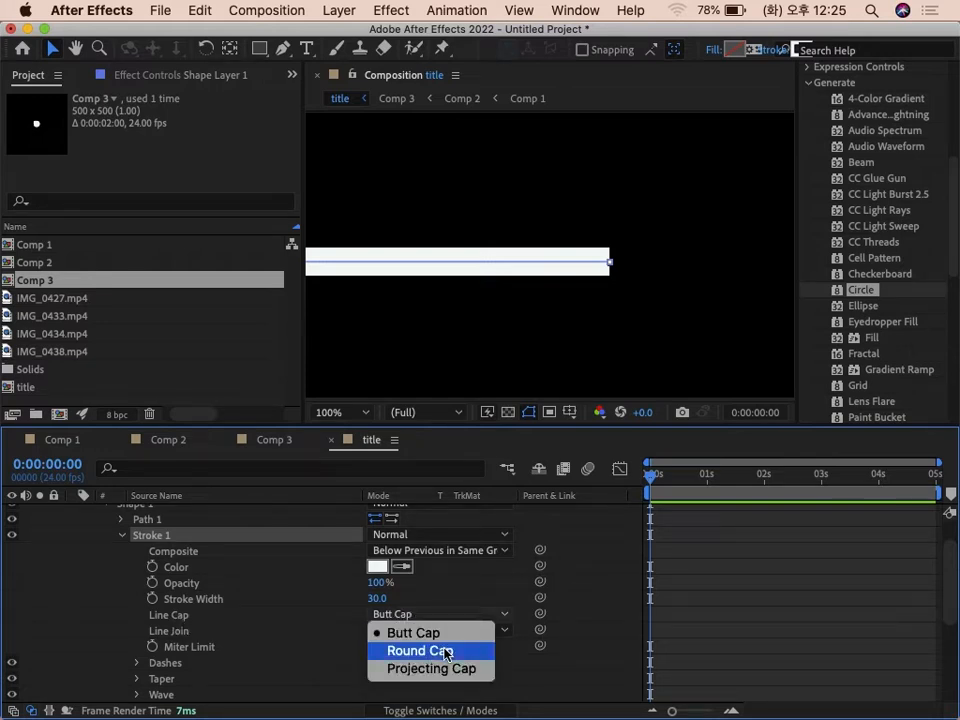
pyautogui.click(444, 651)
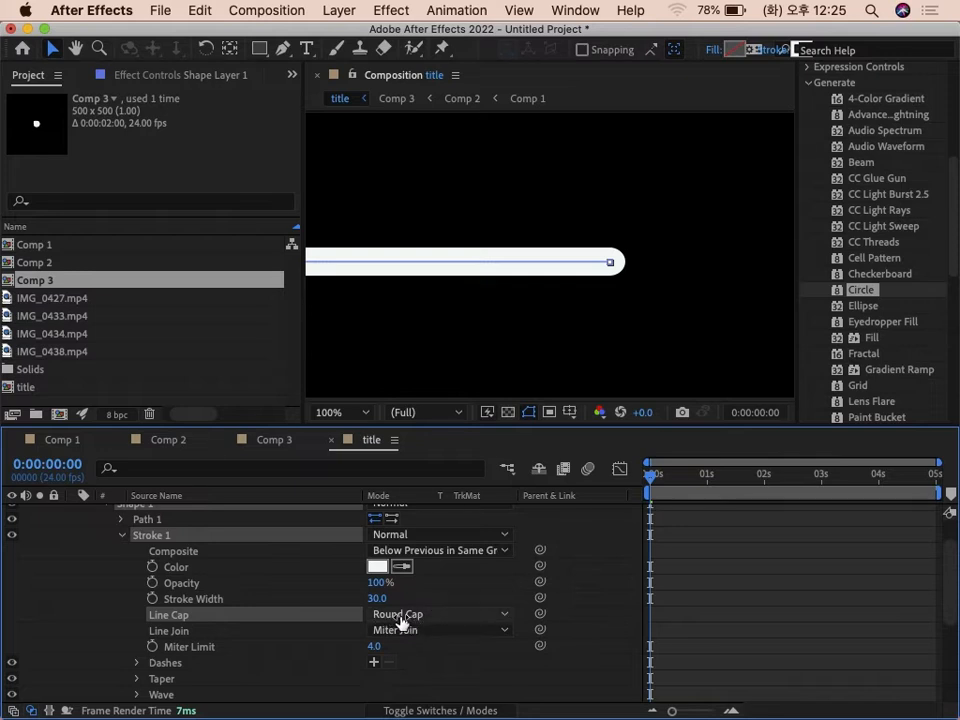
# - Fit the whole title composition in the viewer and collapse the contents of Shape Layer 1
pyautogui.click(124, 537)
pyautogui.click(366, 413)
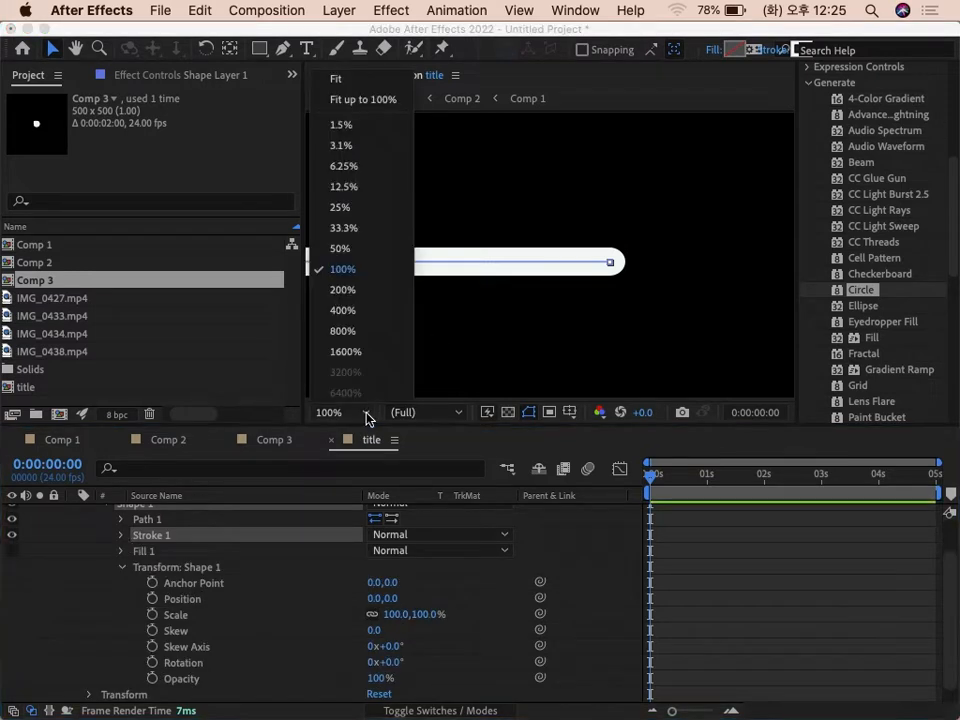
pyautogui.click(358, 101)
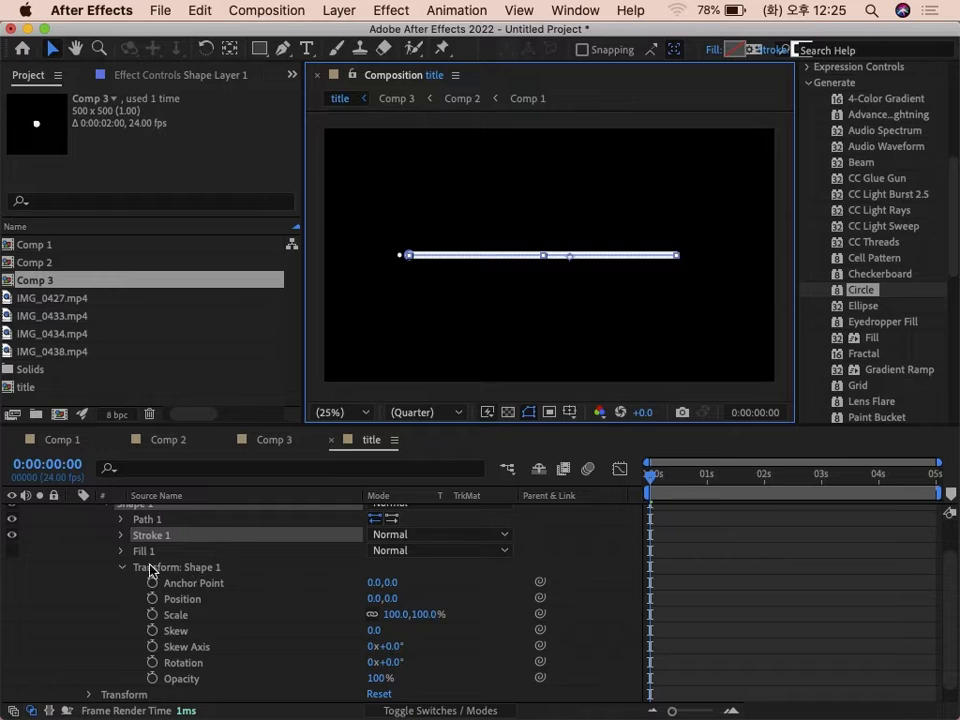
pyautogui.scroll(2, 118, 558)
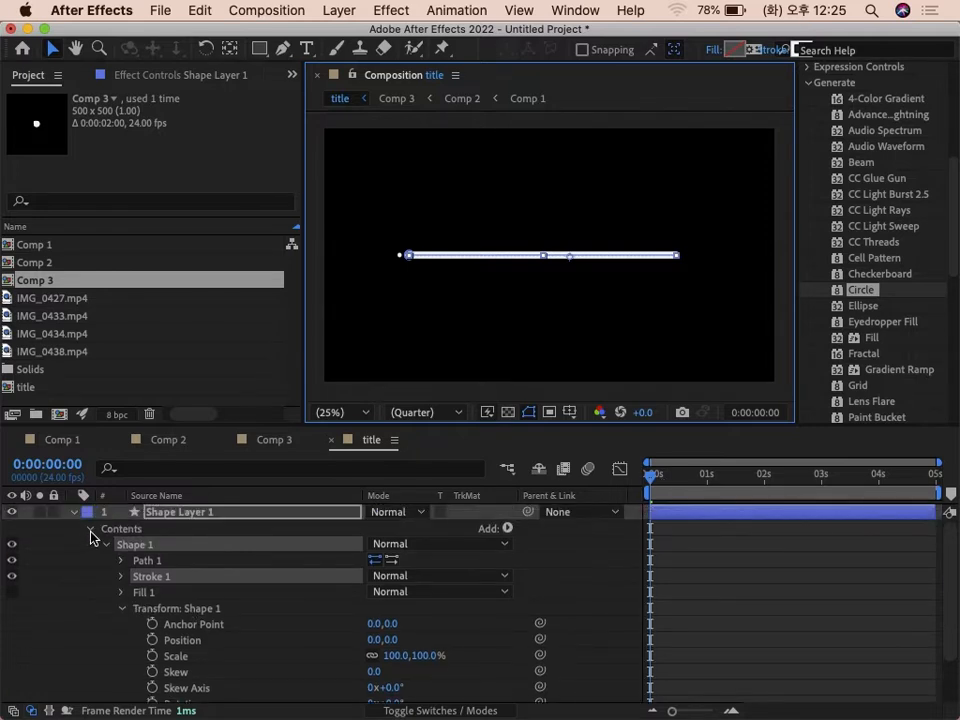
pyautogui.click(90, 528)
pyautogui.moveTo(659, 485); pyautogui.dragTo(632, 482)
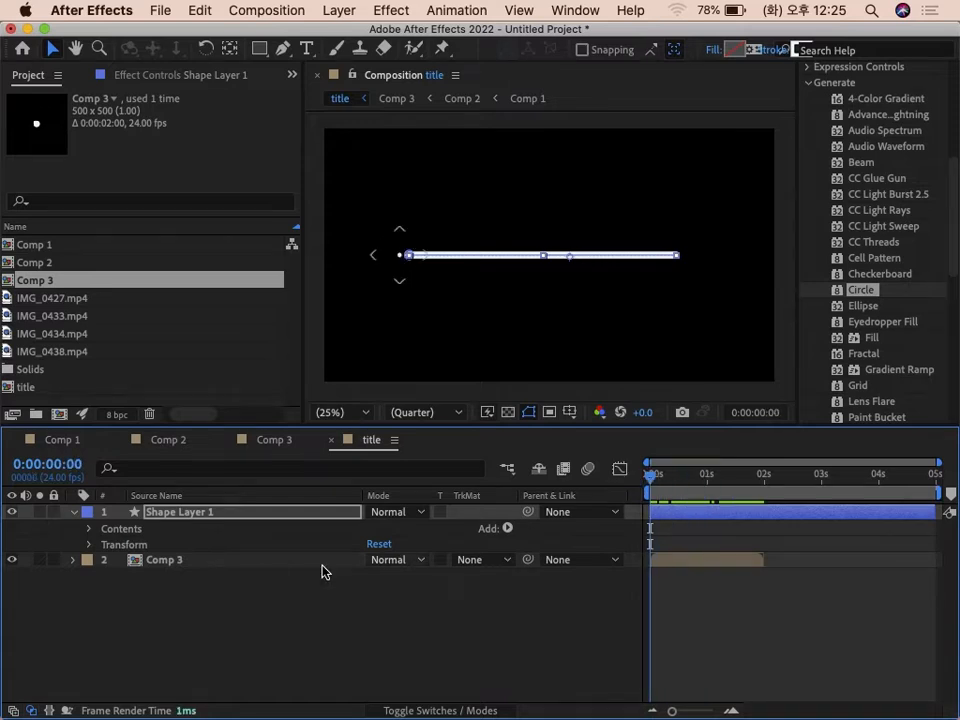
# - Add a Trim Paths operator to Shape 1 of Shape Layer 1
pyautogui.click(231, 514)
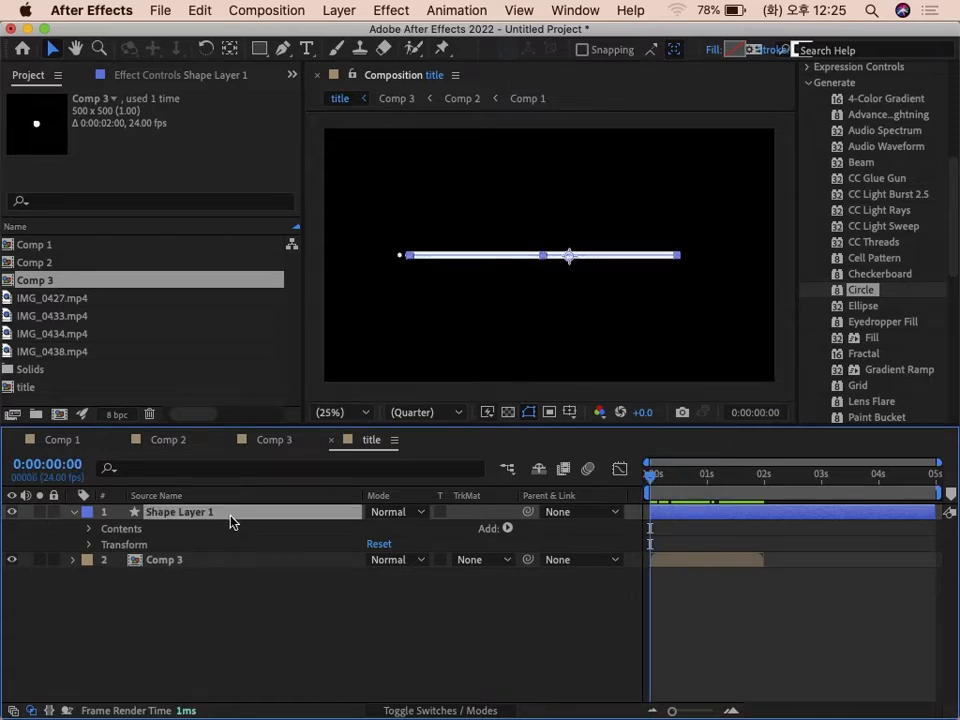
pyautogui.click(89, 529)
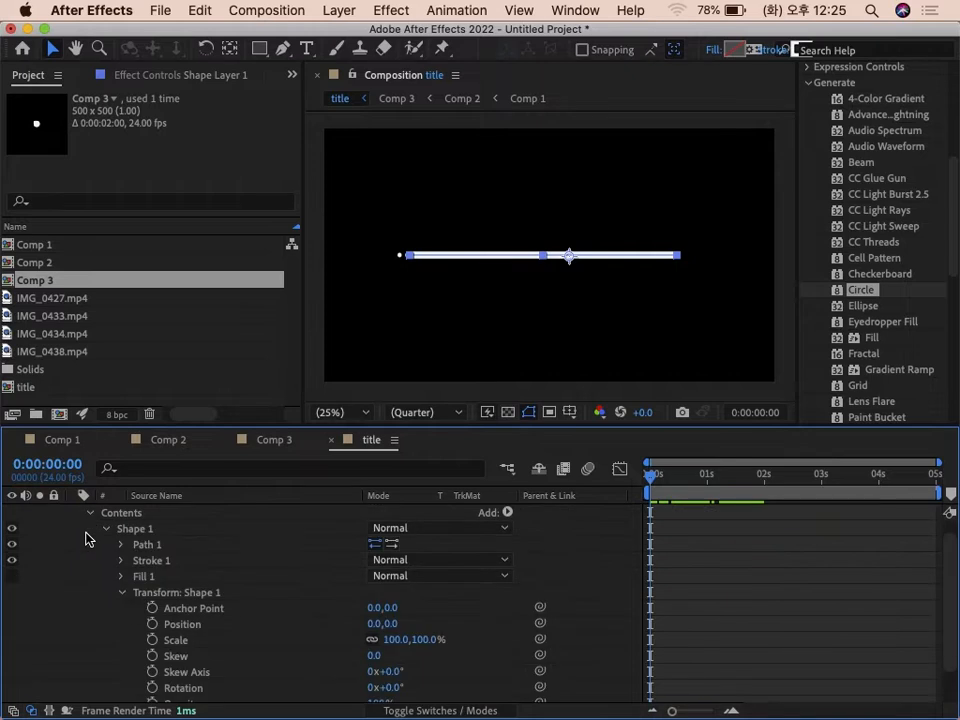
pyautogui.click(122, 594)
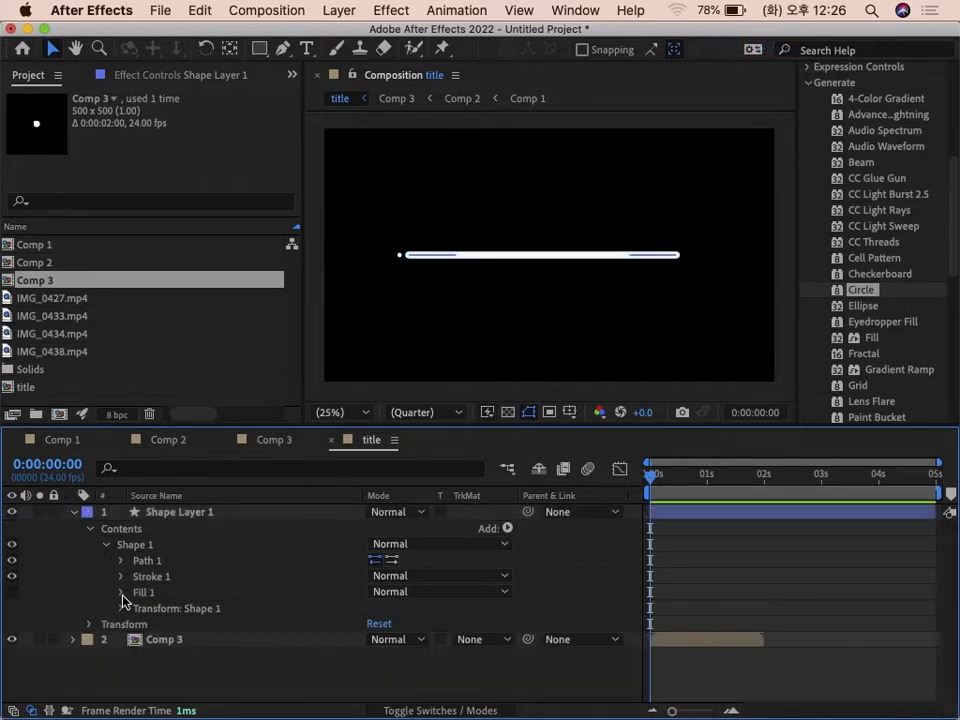
pyautogui.click(136, 545)
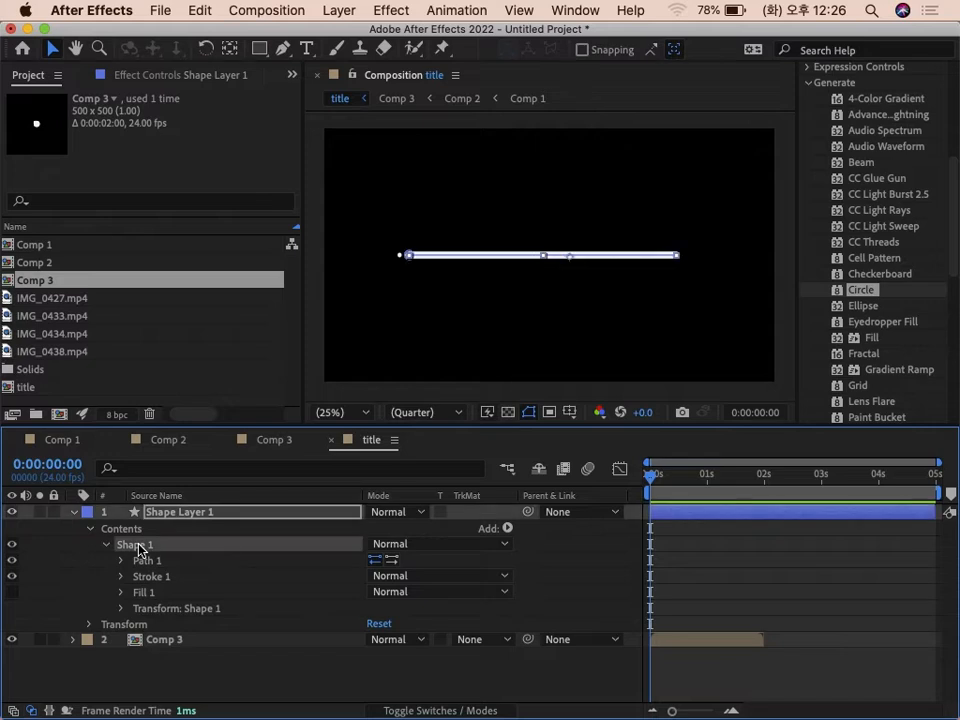
pyautogui.click(508, 531)
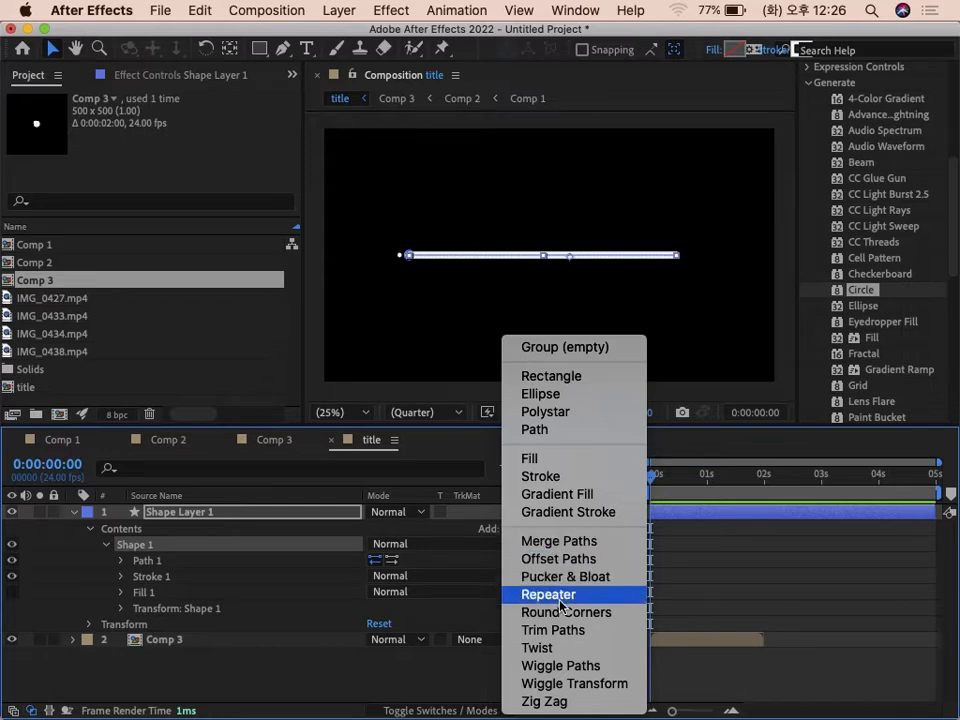
pyautogui.click(553, 630)
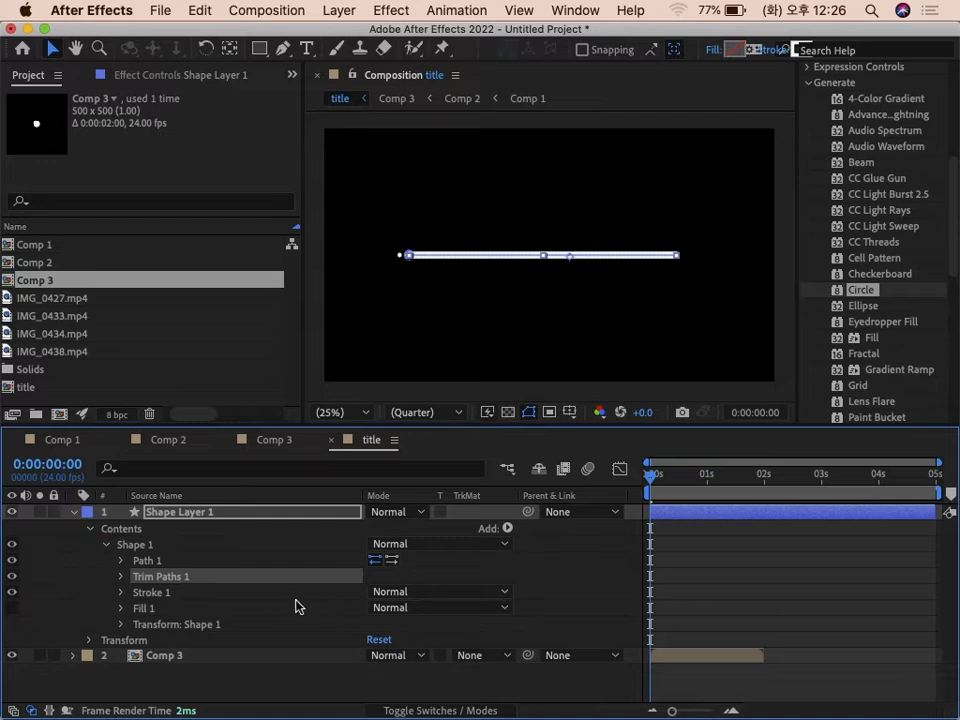
# - Examine the properties of Trim Paths 1 and try out its Start value
pyautogui.click(121, 577)
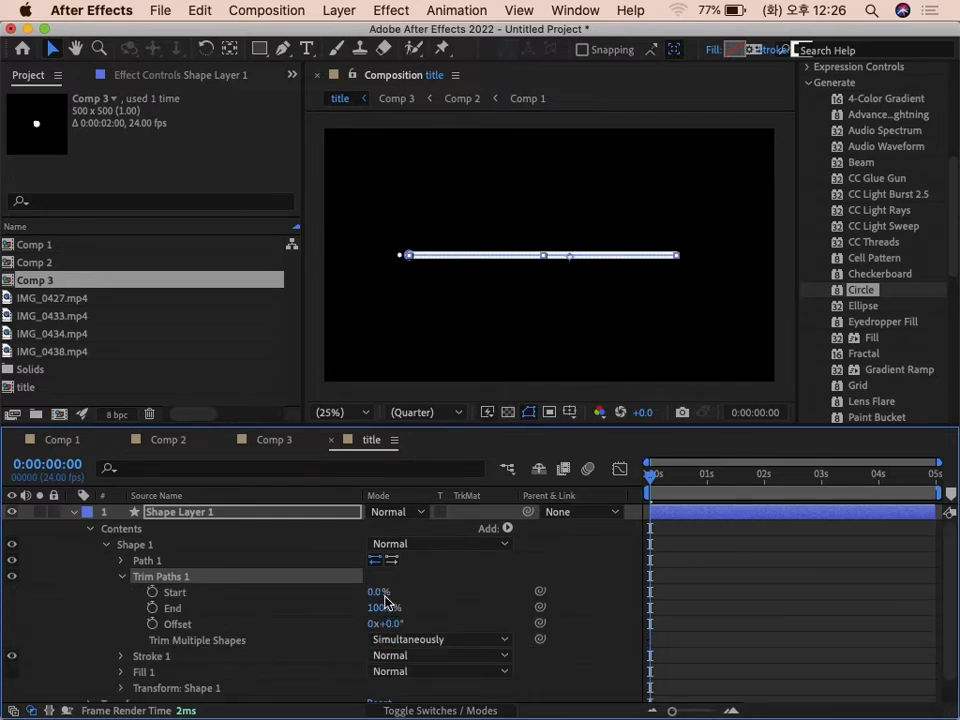
pyautogui.moveTo(380, 597)
pyautogui.mouseDown()
pyautogui.moveTo(356, 596)
pyautogui.moveTo(422, 599)
pyautogui.moveTo(290, 596)
pyautogui.mouseUp()
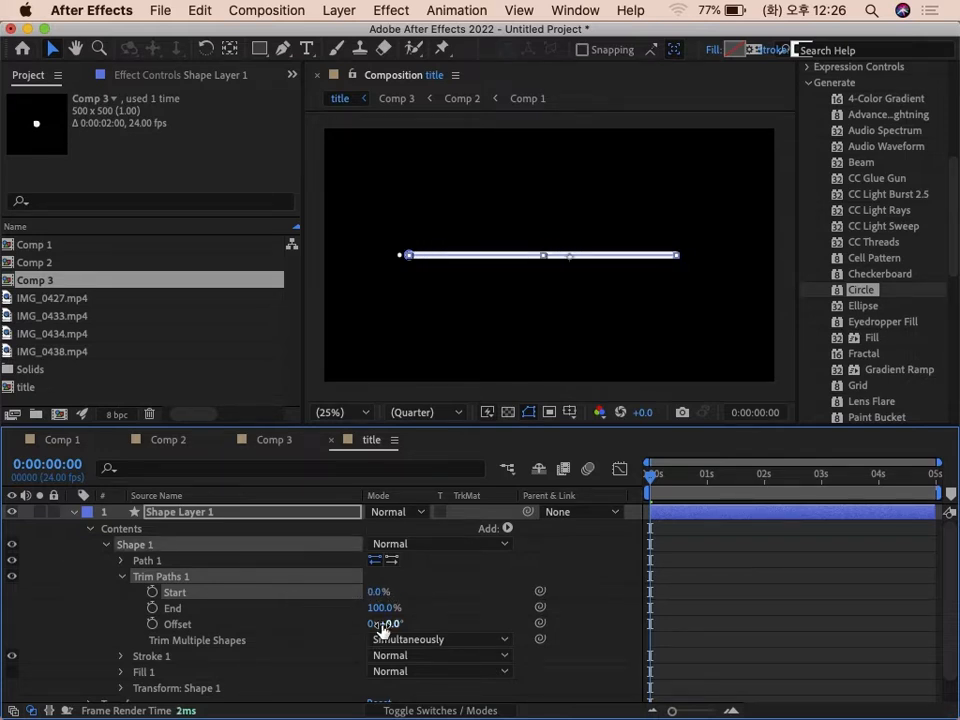
pyautogui.click(122, 580)
pyautogui.click(122, 580)
pyautogui.click(122, 580)
pyautogui.click(122, 579)
pyautogui.click(123, 579)
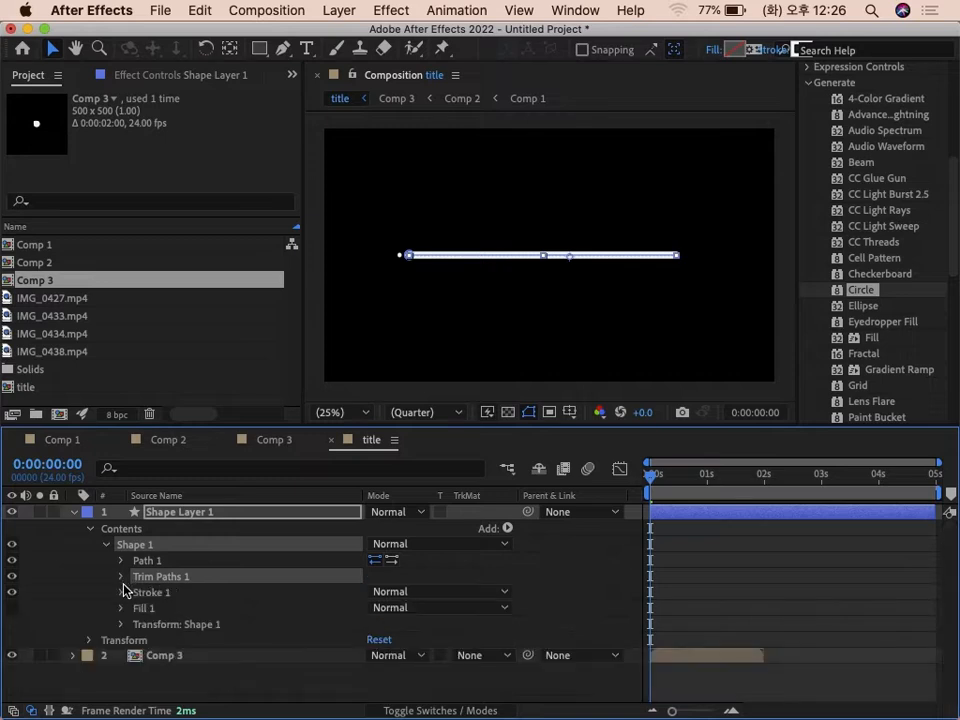
pyautogui.click(122, 581)
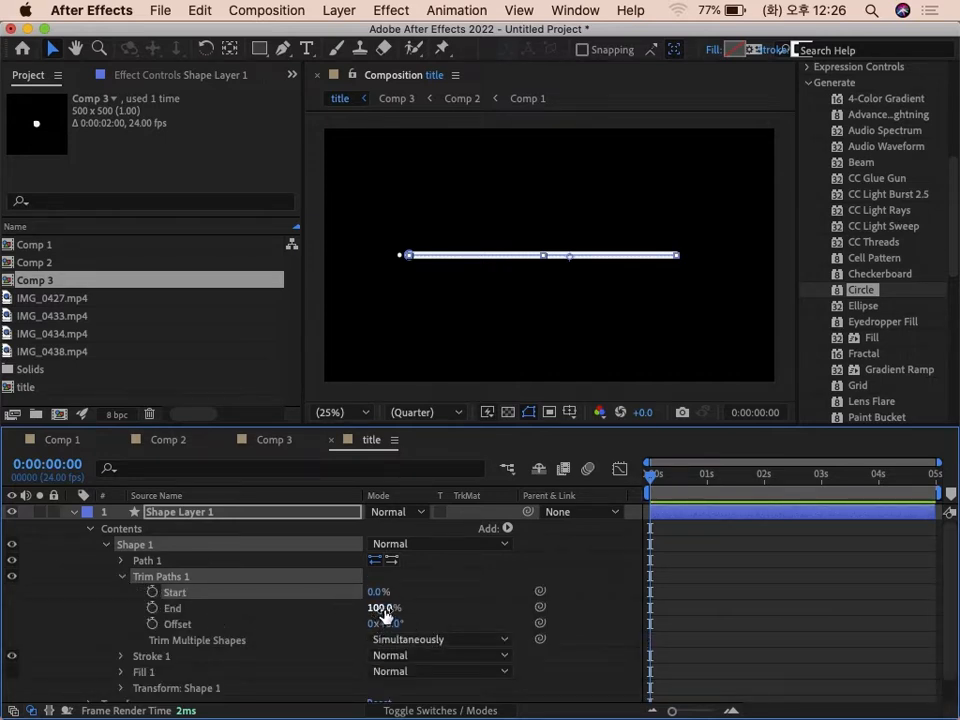
# - Set the End value of Trim Paths 1 to 0% and keyframe it at 0:00:00:00
pyautogui.moveTo(377, 608); pyautogui.dragTo(248, 608)
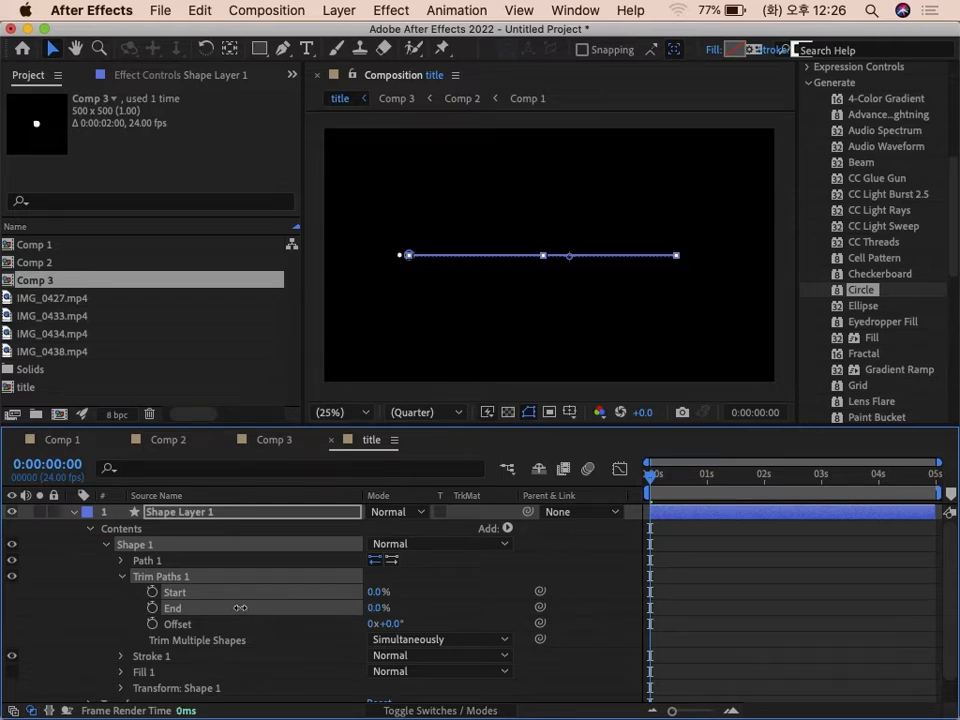
pyautogui.moveTo(380, 608)
pyautogui.mouseDown()
pyautogui.moveTo(435, 609)
pyautogui.moveTo(343, 607)
pyautogui.moveTo(440, 608)
pyautogui.moveTo(345, 603)
pyautogui.mouseUp()
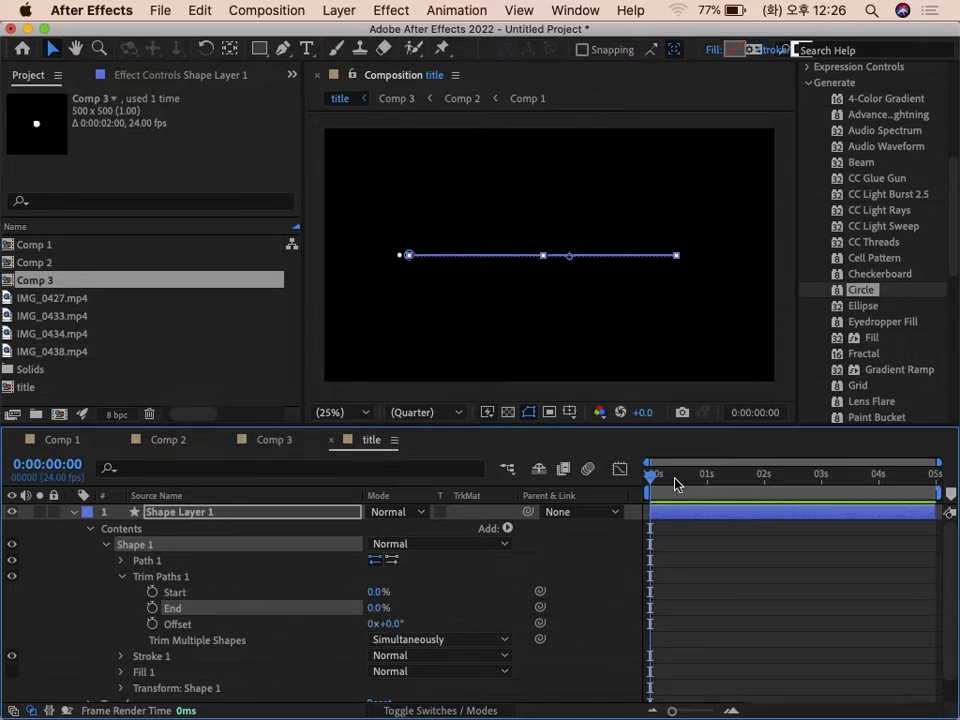
pyautogui.click(153, 608)
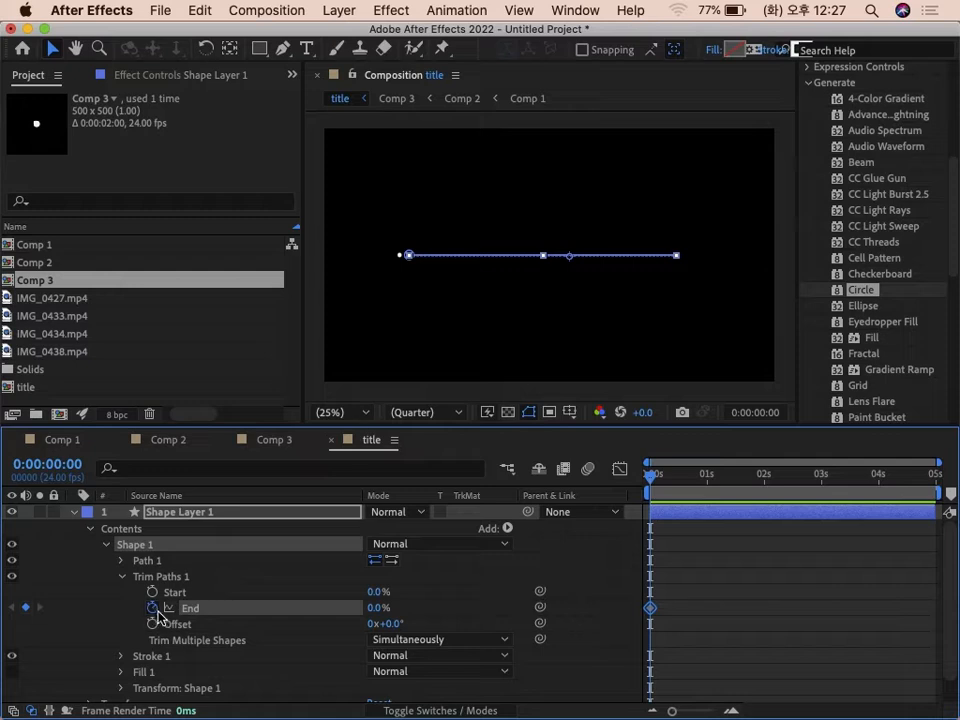
# - Keyframe the Trim Paths 1 End value at 100% at 0:00:01:14
pyautogui.press('space')
pyautogui.press('space')
pyautogui.press('space')
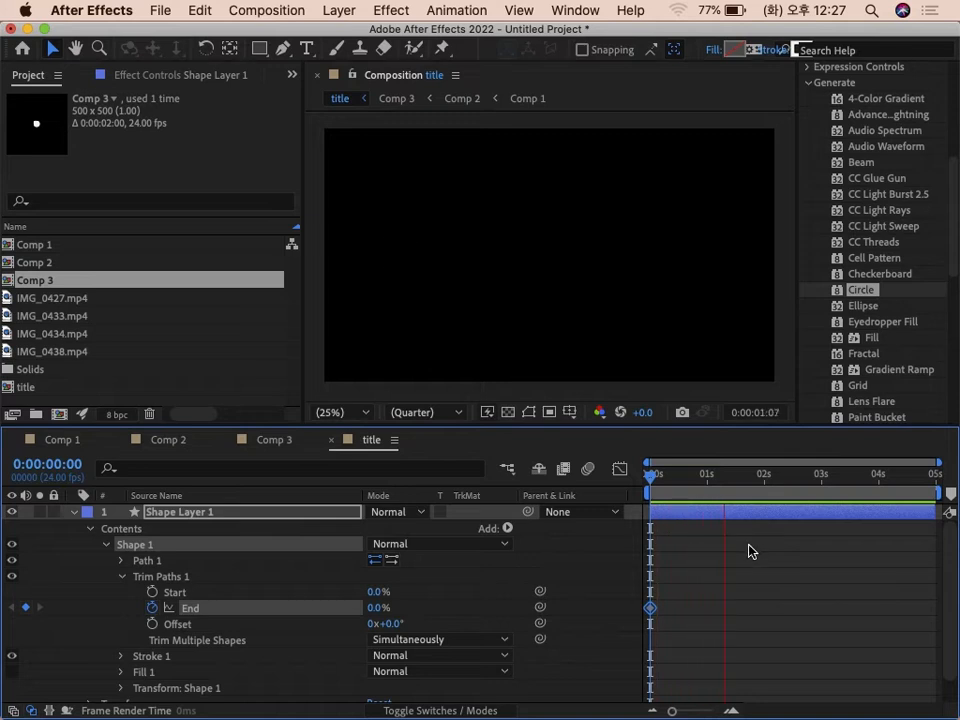
pyautogui.press('space')
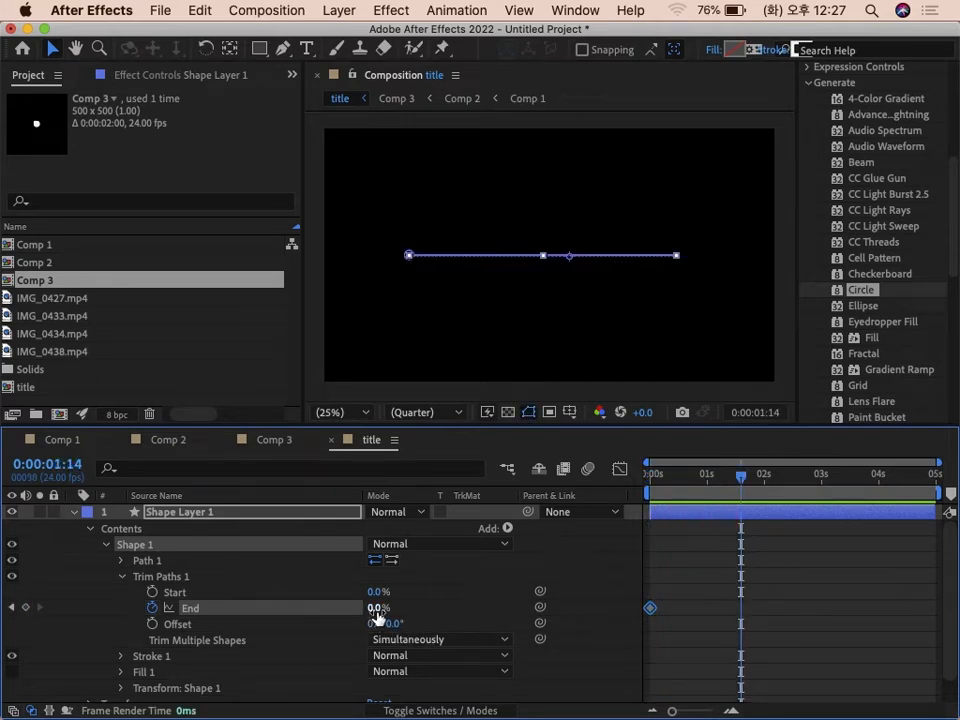
pyautogui.moveTo(375, 609); pyautogui.dragTo(496, 617)
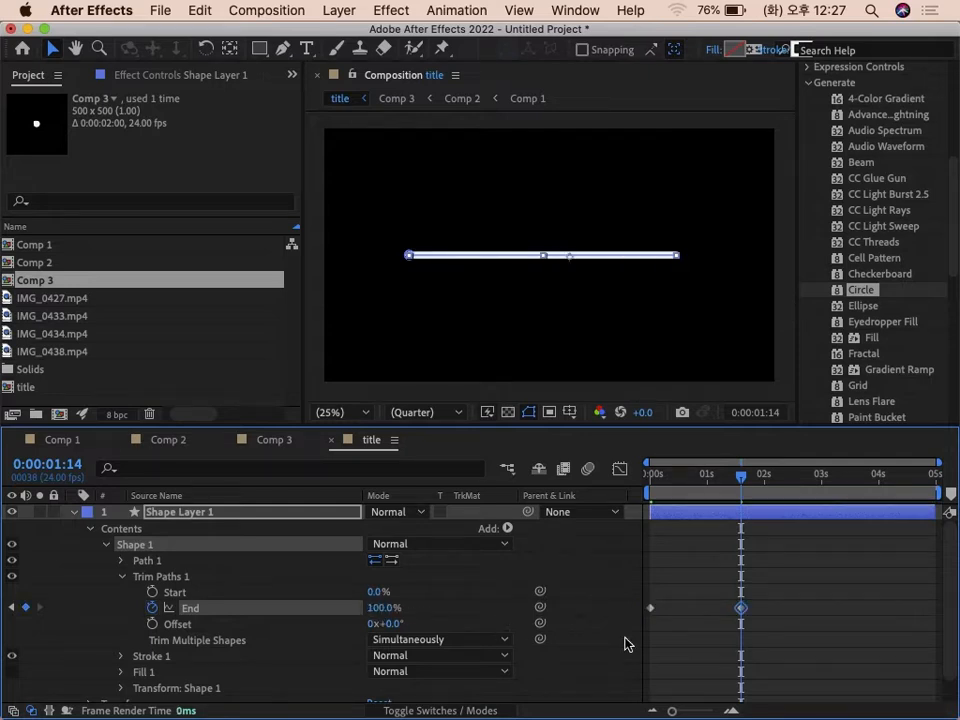
# - Move the 100% End keyframe to 0:00:01:00
pyautogui.click(735, 485)
pyautogui.moveTo(735, 485); pyautogui.dragTo(707, 491)
pyautogui.moveTo(742, 614); pyautogui.dragTo(707, 612)
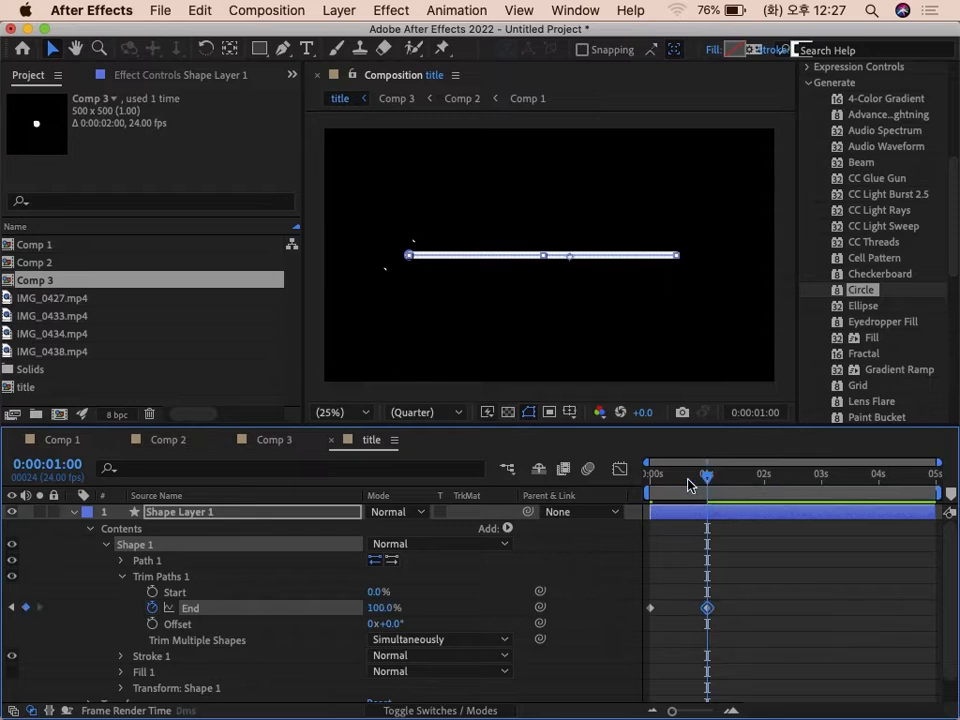
# - Preview the line's drawing-on animation several times from the start of the composition
pyautogui.moveTo(685, 479); pyautogui.dragTo(638, 515)
pyautogui.press('space')
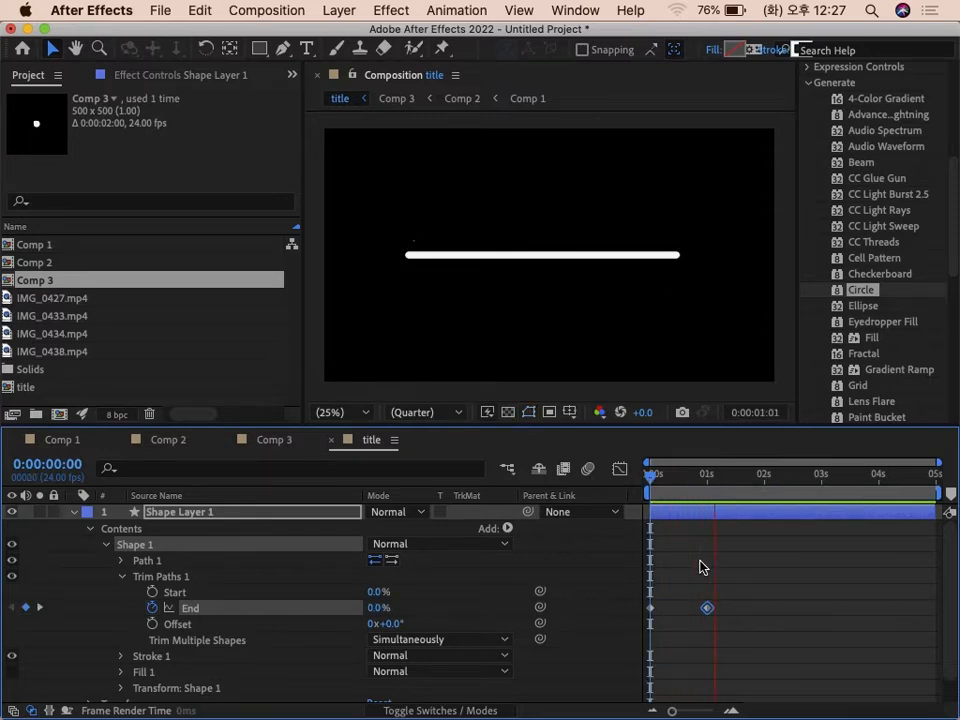
pyautogui.press('space')
pyautogui.moveTo(692, 478); pyautogui.dragTo(642, 490)
pyautogui.press('space')
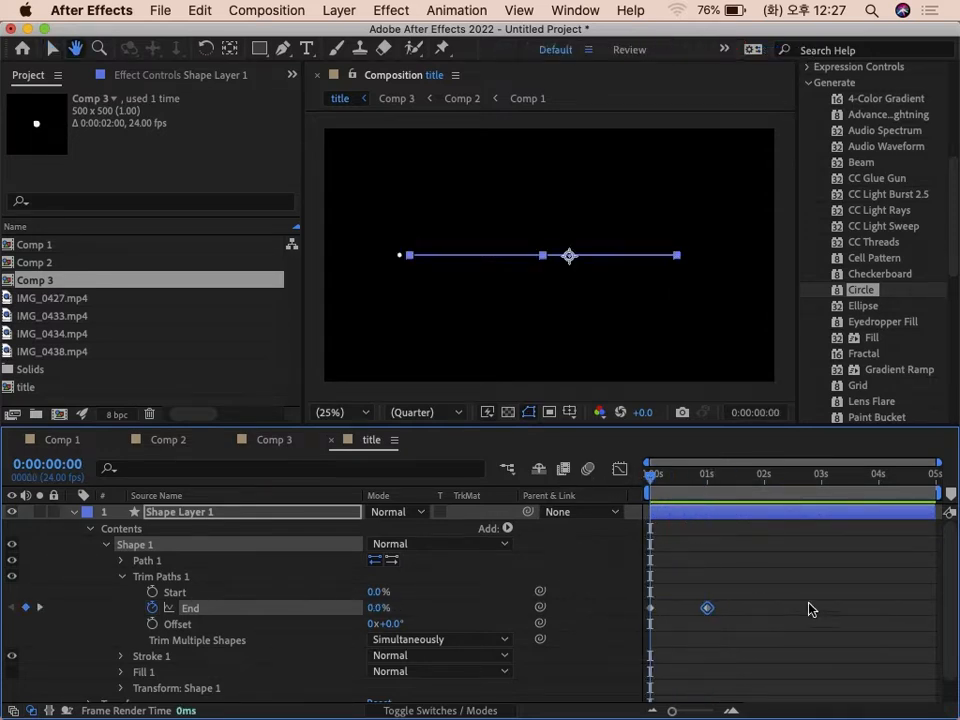
pyautogui.press('space')
pyautogui.moveTo(723, 480); pyautogui.dragTo(601, 480)
pyautogui.press('Home')
pyautogui.press('space')
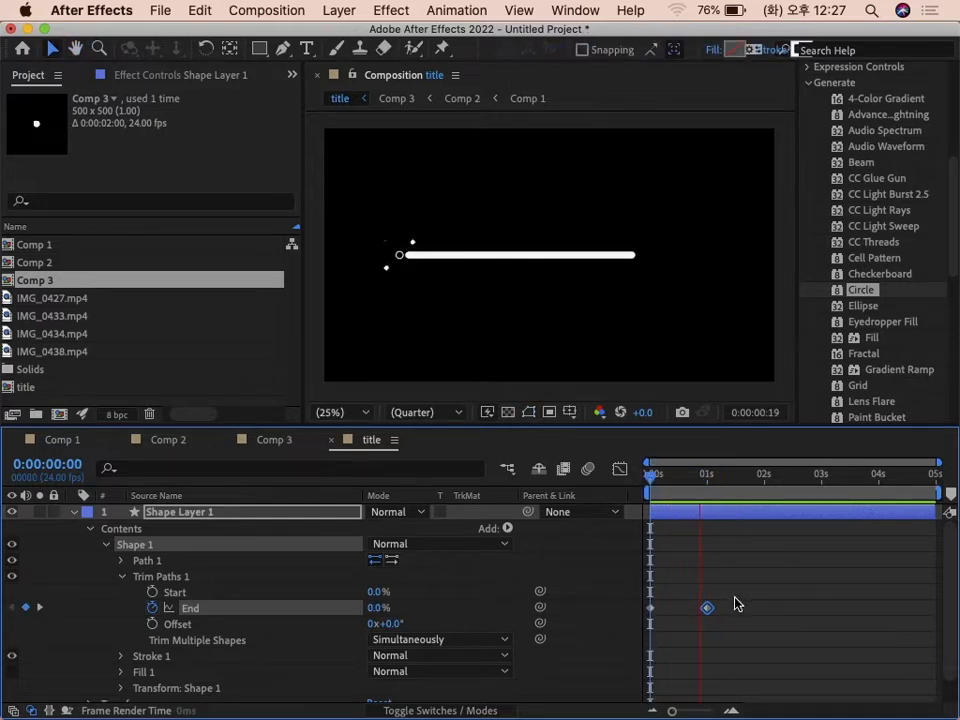
pyautogui.press('space')
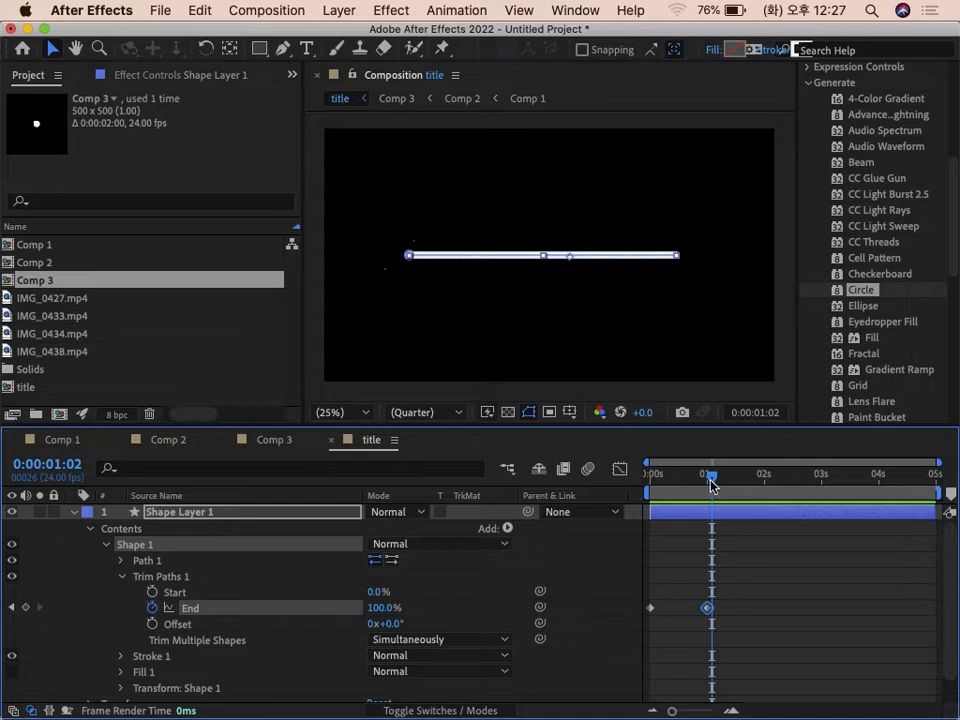
pyautogui.moveTo(710, 476); pyautogui.dragTo(601, 483)
pyautogui.press('space')
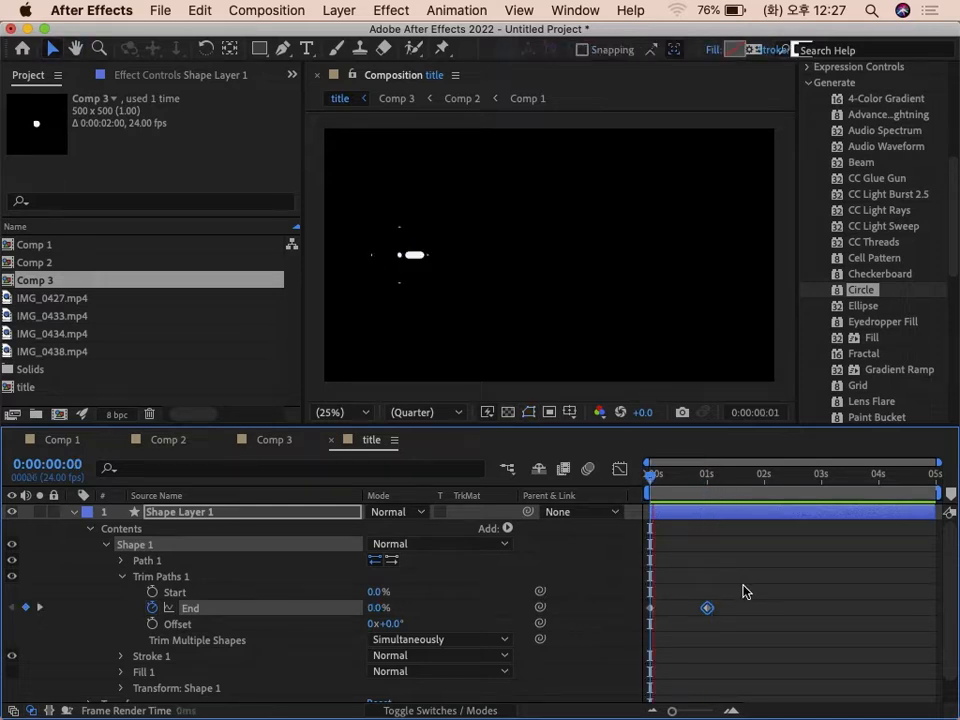
# - Apply Easy Ease to both Trim Paths End keyframes and show their curve in the Graph Editor
pyautogui.moveTo(751, 598); pyautogui.dragTo(612, 623)
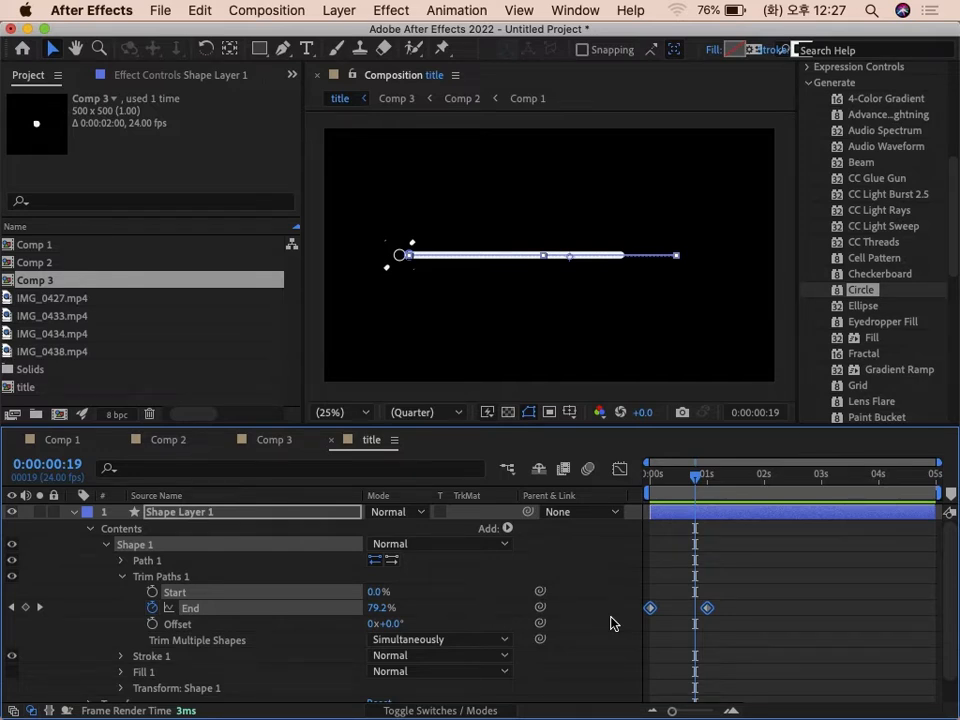
pyautogui.press('F9')
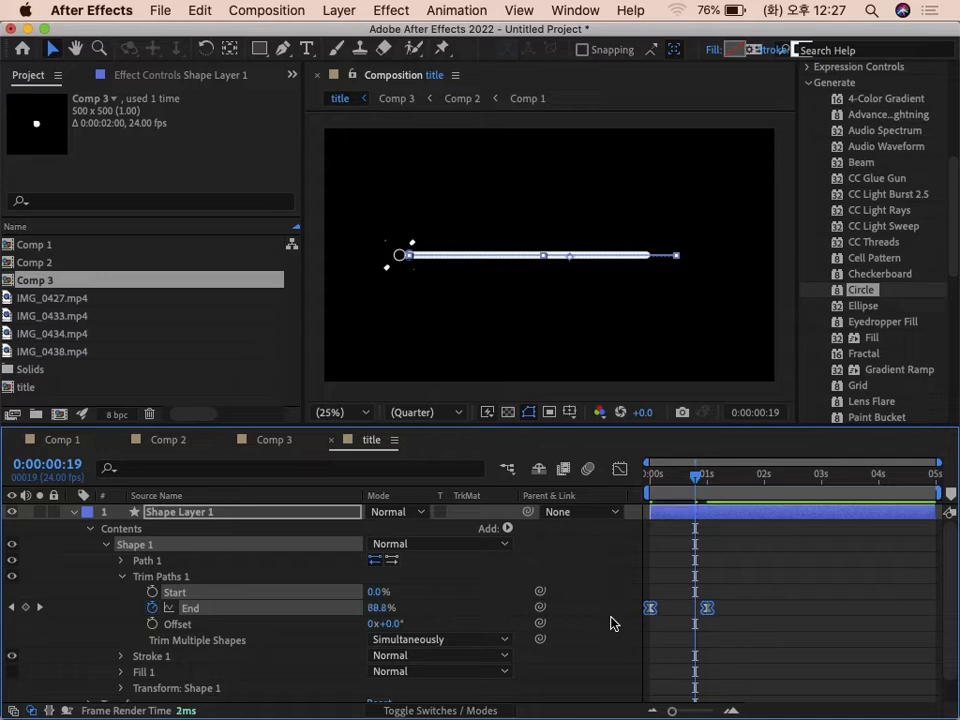
pyautogui.click(620, 470)
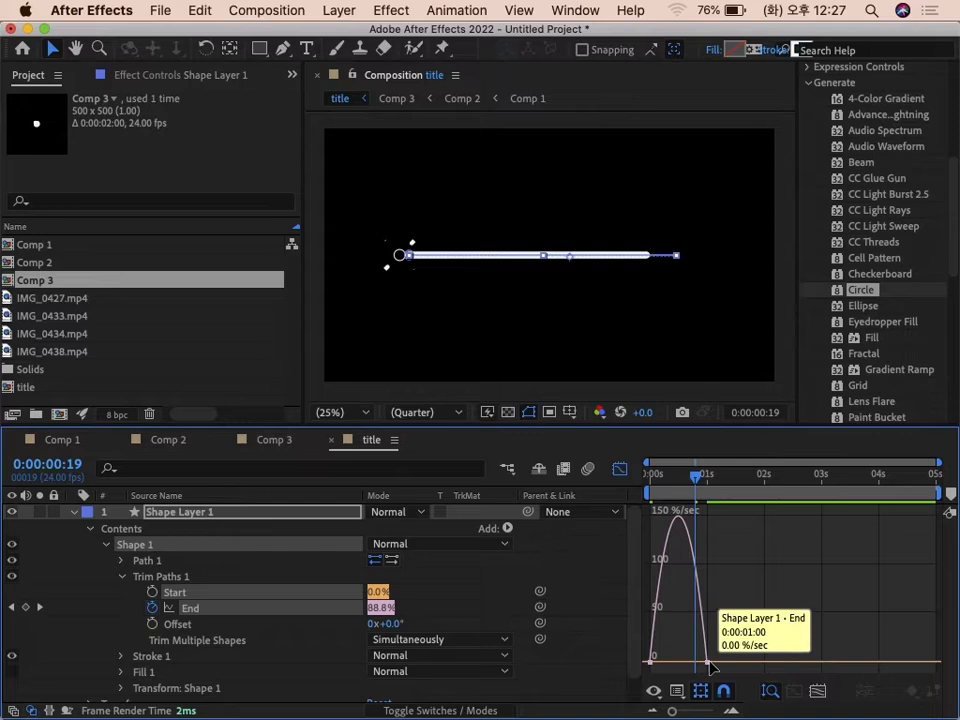
# - Reshape the End speed graph to peak early at about 400 %/sec and slow gradually towards the second keyframe
pyautogui.click(684, 696)
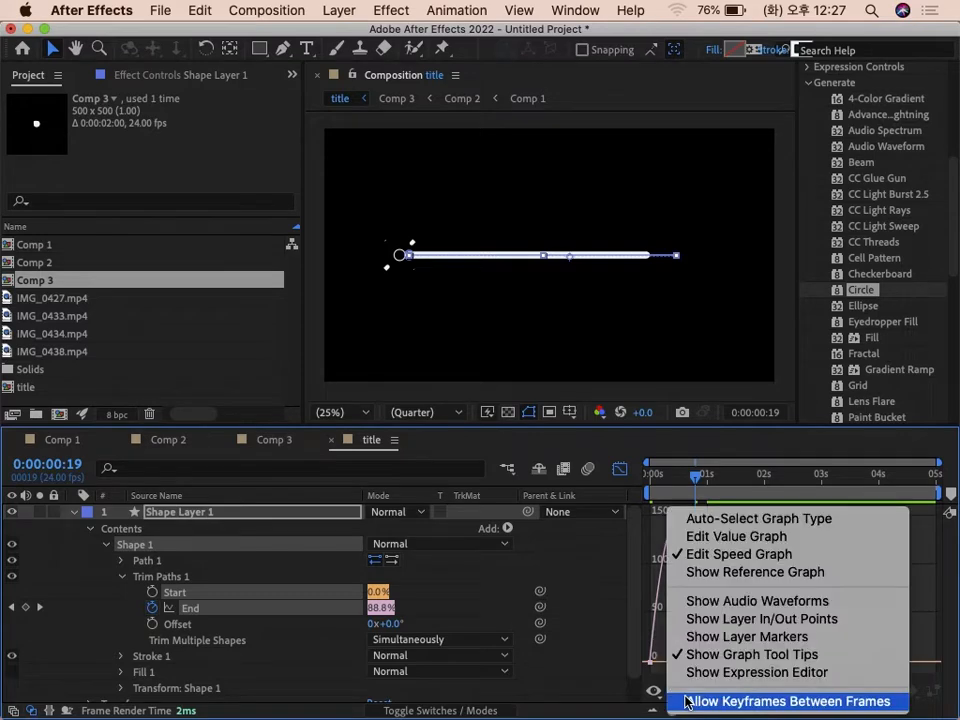
pyautogui.click(599, 617)
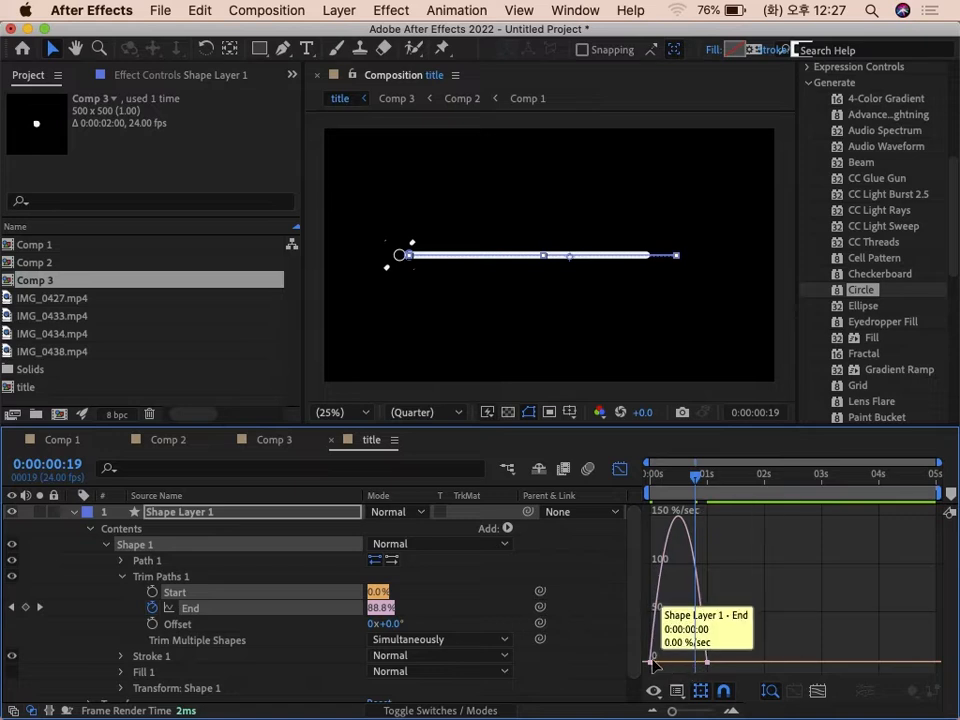
pyautogui.click(651, 662)
pyautogui.moveTo(700, 664); pyautogui.dragTo(680, 663)
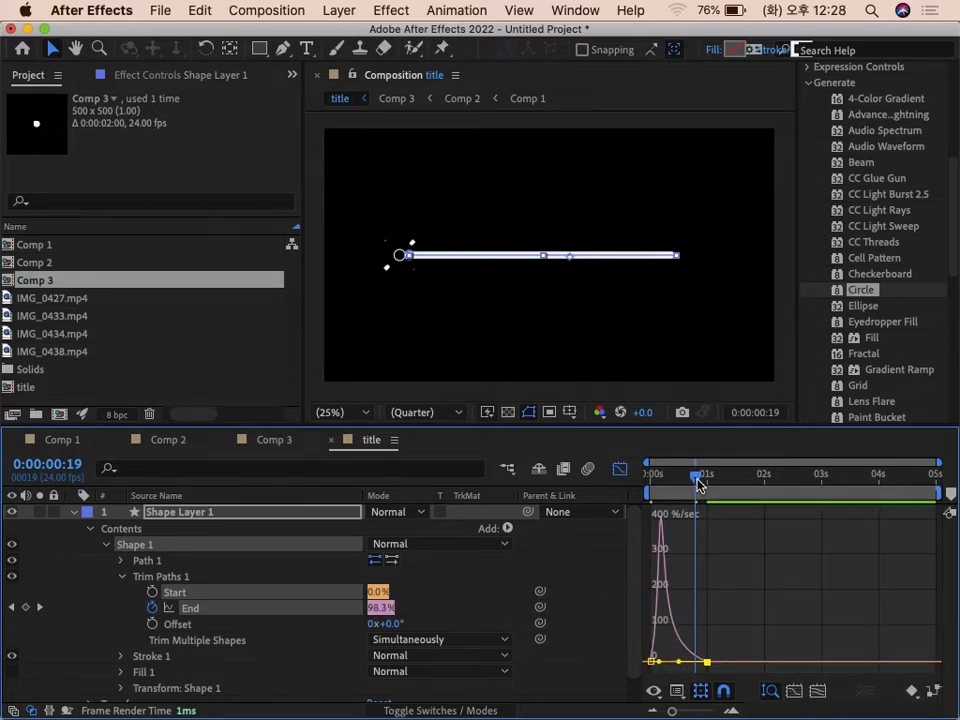
# - Preview the eased line animation from the start and close the Graph Editor to return to the keyframe view
pyautogui.moveTo(697, 480); pyautogui.dragTo(580, 479)
pyautogui.press('space')
pyautogui.moveTo(711, 480); pyautogui.dragTo(543, 477)
pyautogui.press('space')
pyautogui.click(761, 594)
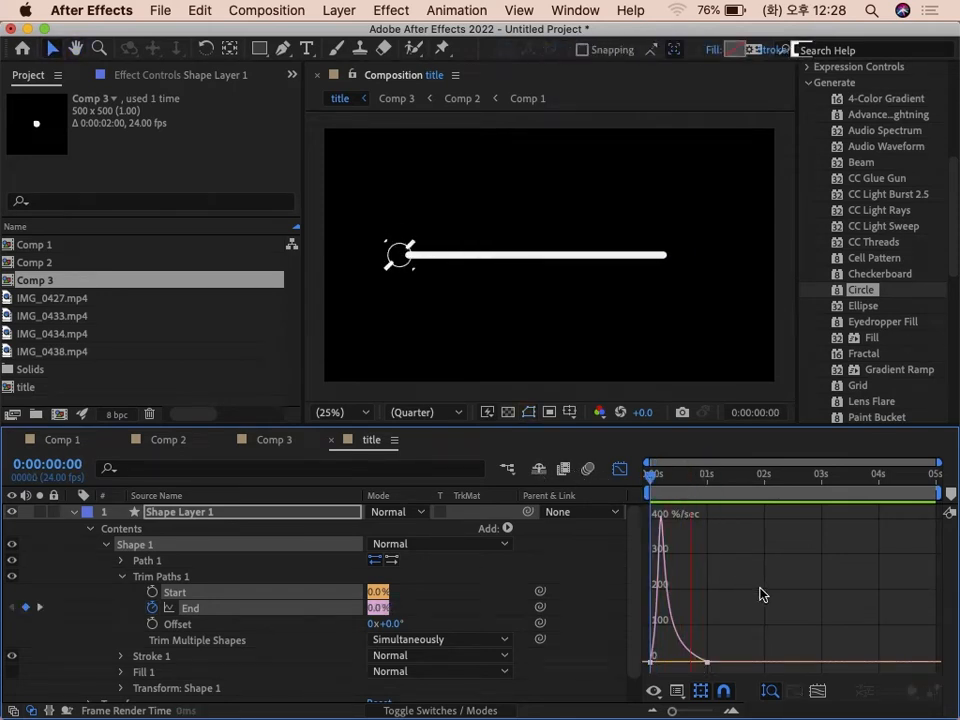
pyautogui.moveTo(760, 591); pyautogui.dragTo(619, 475)
pyautogui.click(620, 469)
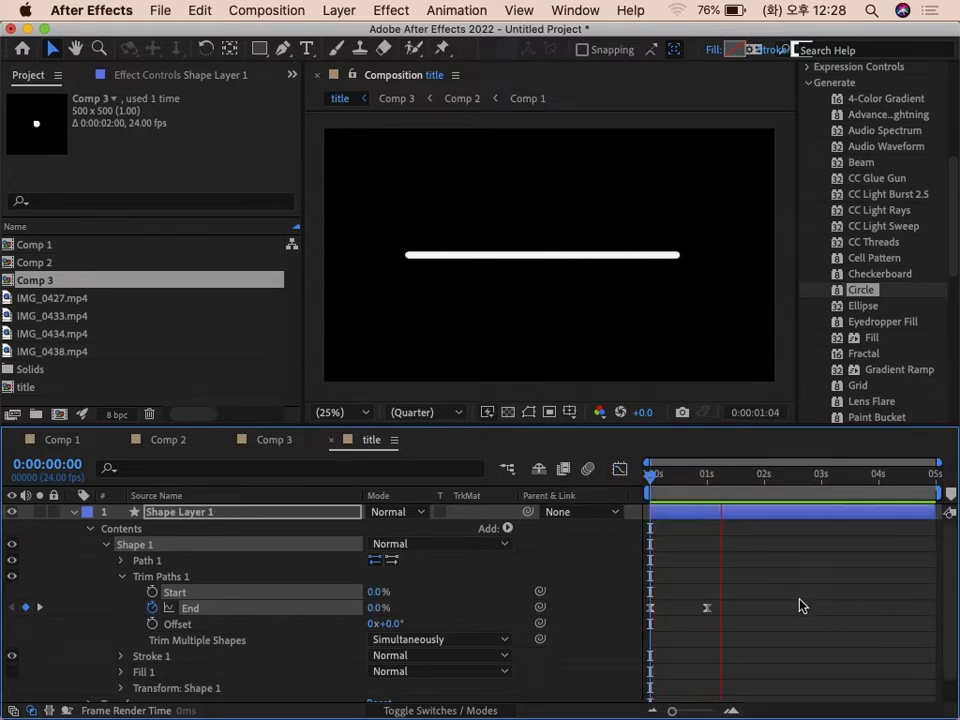
pyautogui.click(721, 488)
pyautogui.press('Home')
pyautogui.press('space')
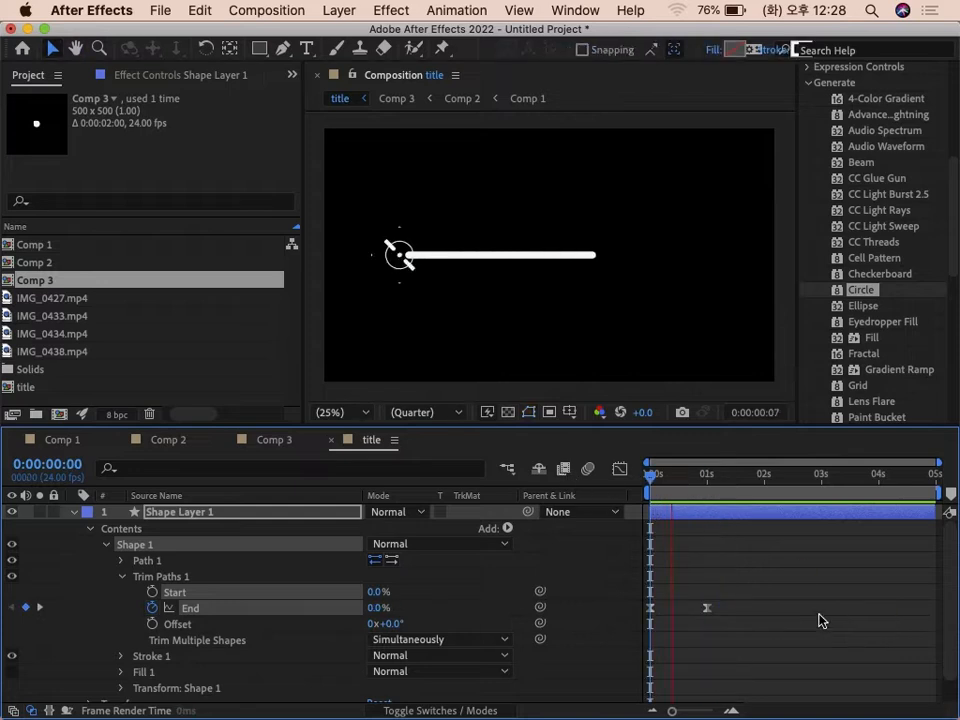
# - Collapse Shape Layer 1, duplicate the Comp 3 layer and shift the lower copy to start at about 1.7 seconds
pyautogui.press('space')
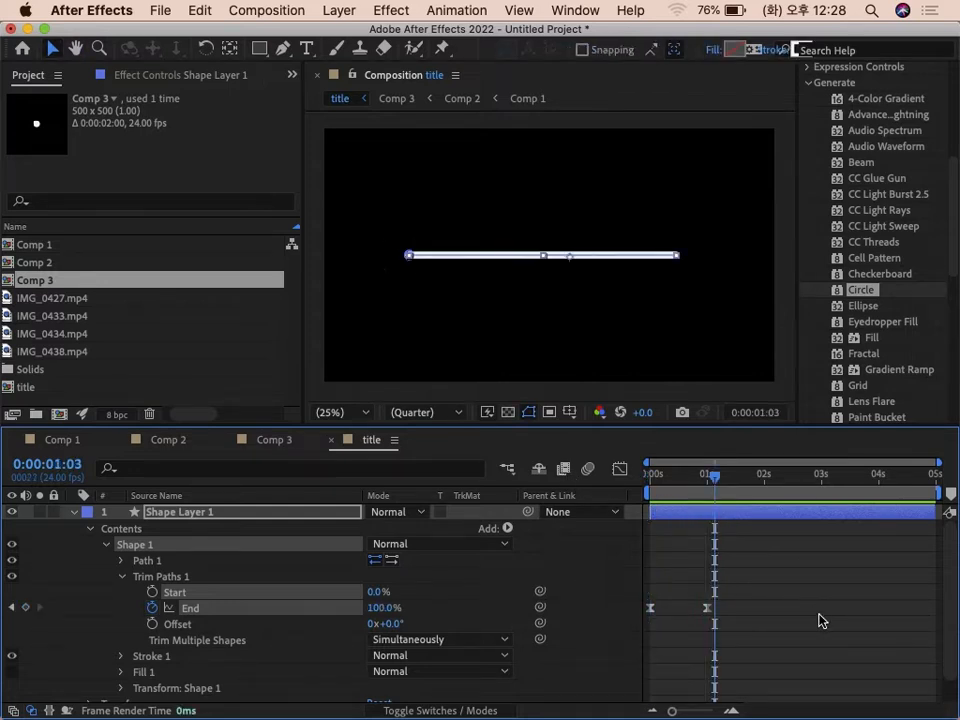
pyautogui.click(77, 512)
pyautogui.moveTo(720, 485)
pyautogui.mouseDown()
pyautogui.moveTo(647, 482)
pyautogui.moveTo(711, 491)
pyautogui.mouseUp()
pyautogui.click(686, 532)
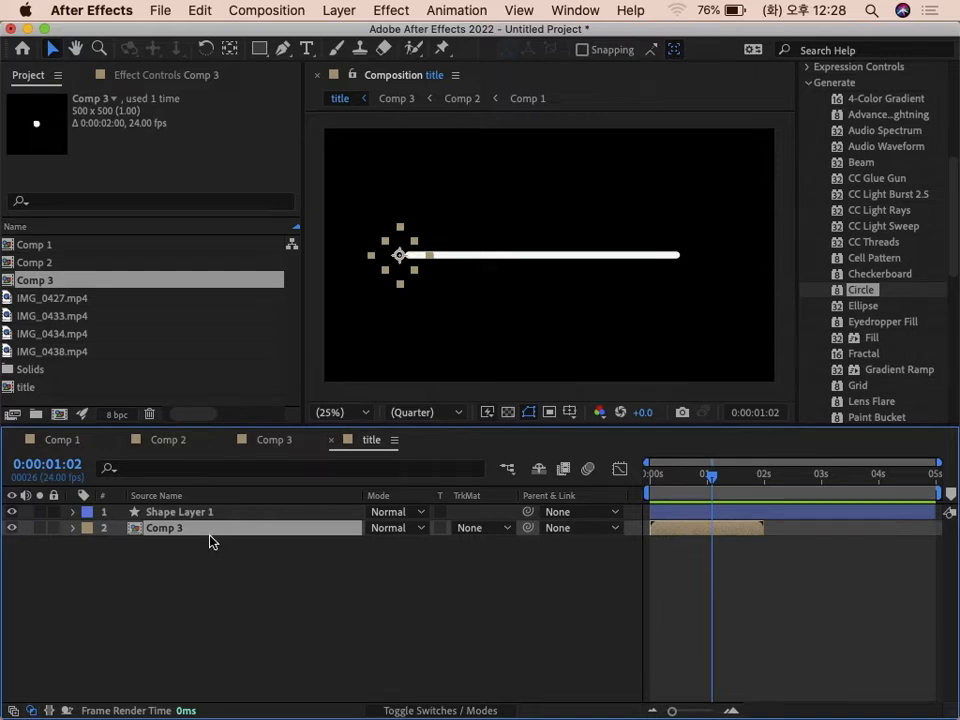
pyautogui.press('super+d')
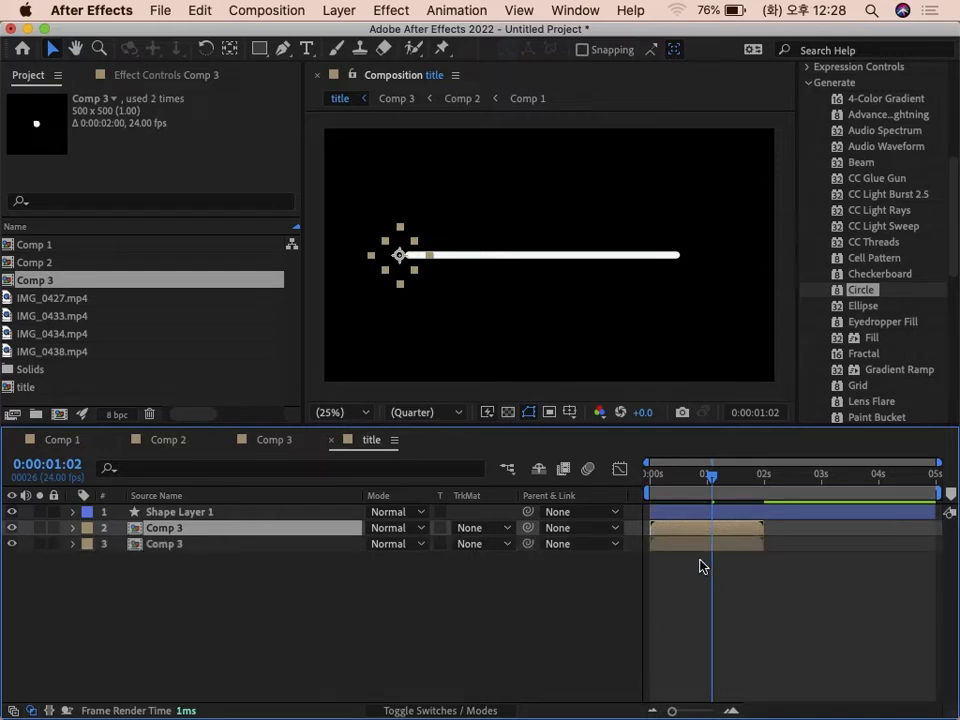
pyautogui.moveTo(690, 550); pyautogui.dragTo(789, 555)
# - Set the lower Comp 3 copy's Position to 1580, 540 so its burst sits at the line's right end
pyautogui.click(773, 472)
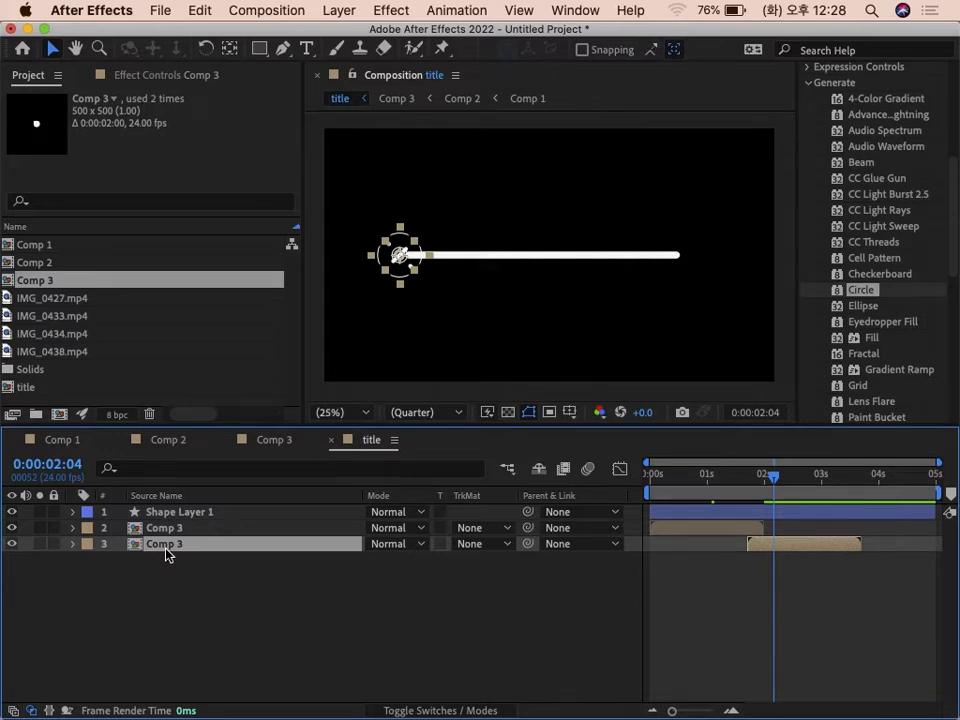
pyautogui.press('p')
pyautogui.moveTo(383, 567); pyautogui.dragTo(589, 568)
pyautogui.moveTo(413, 563); pyautogui.dragTo(486, 569)
# - Shift the lower Comp 3 copy earlier to start at about 1.3 seconds and preview the composition from the beginning
pyautogui.moveTo(735, 474); pyautogui.dragTo(760, 487)
pyautogui.moveTo(784, 543); pyautogui.dragTo(763, 543)
pyautogui.moveTo(676, 484); pyautogui.dragTo(604, 482)
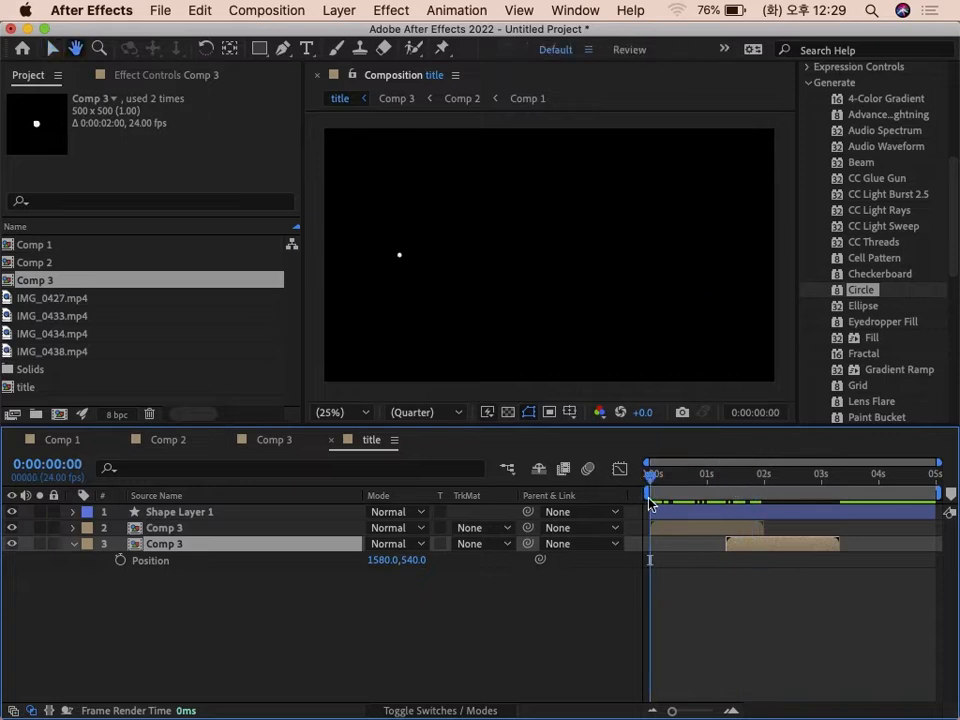
pyautogui.press('space')
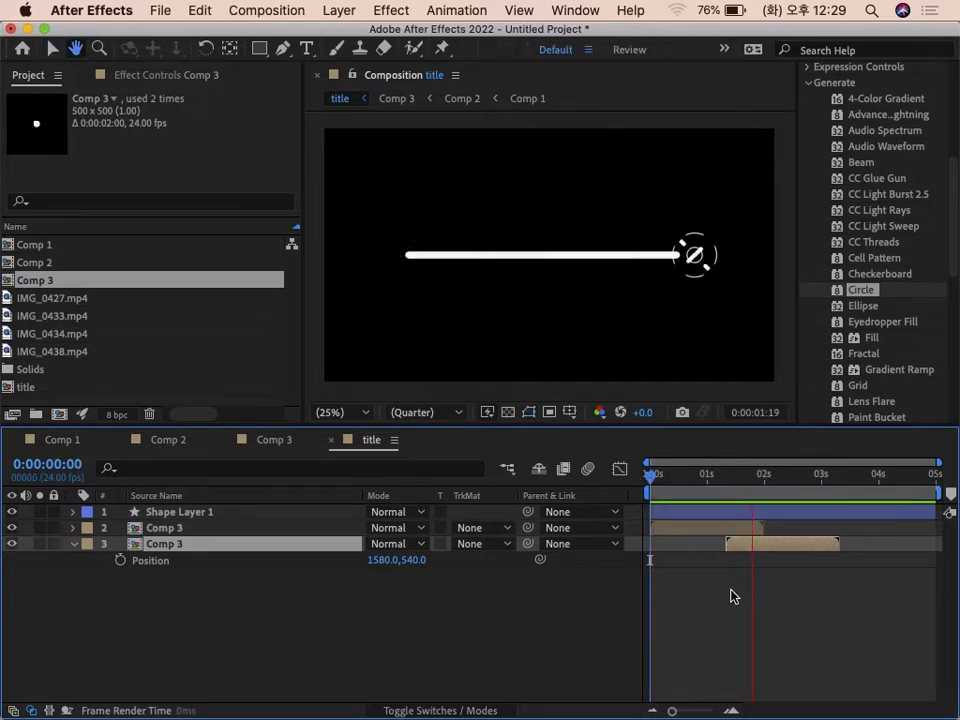
pyautogui.press('space')
# - Shift the lower Comp 3 copy to start at about 0.9 seconds, preview from the beginning and return to frame 0
pyautogui.moveTo(766, 549); pyautogui.dragTo(740, 550)
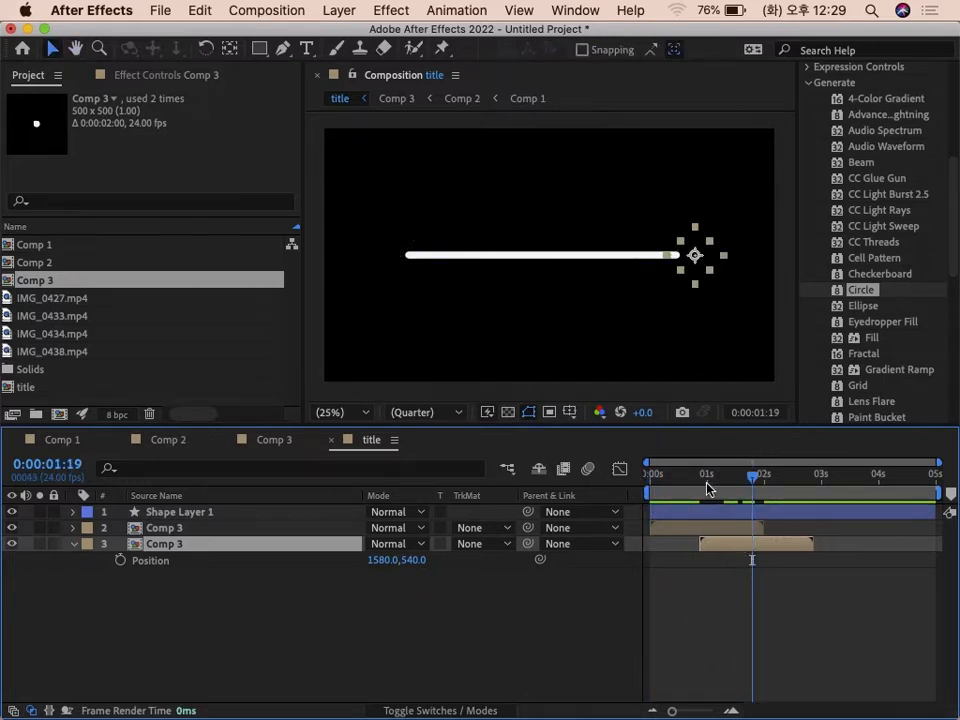
pyautogui.press('Home')
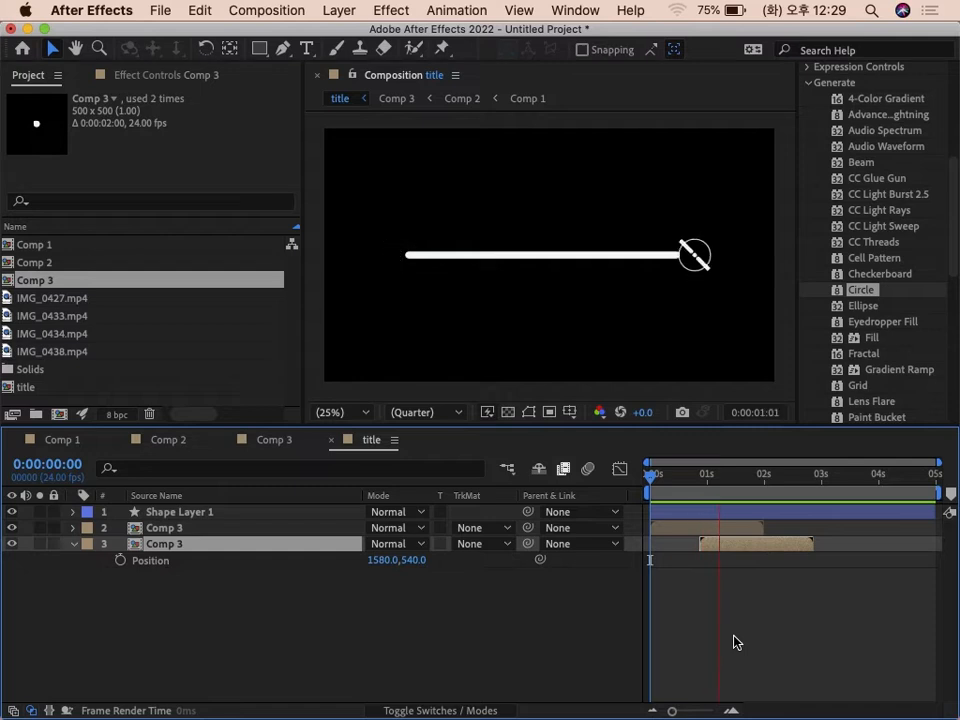
pyautogui.press('space')
pyautogui.moveTo(718, 484); pyautogui.dragTo(645, 480)
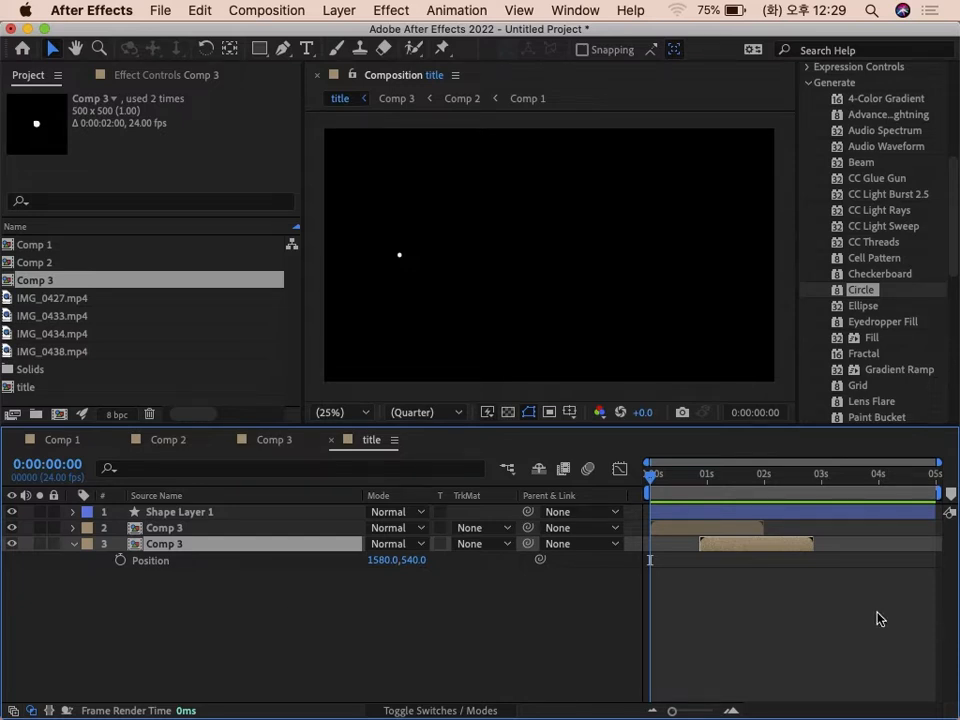
# - At 0:00:02:02 in the title composition, add a text layer reading "city landscape" above the white line
pyautogui.moveTo(709, 484); pyautogui.dragTo(683, 485)
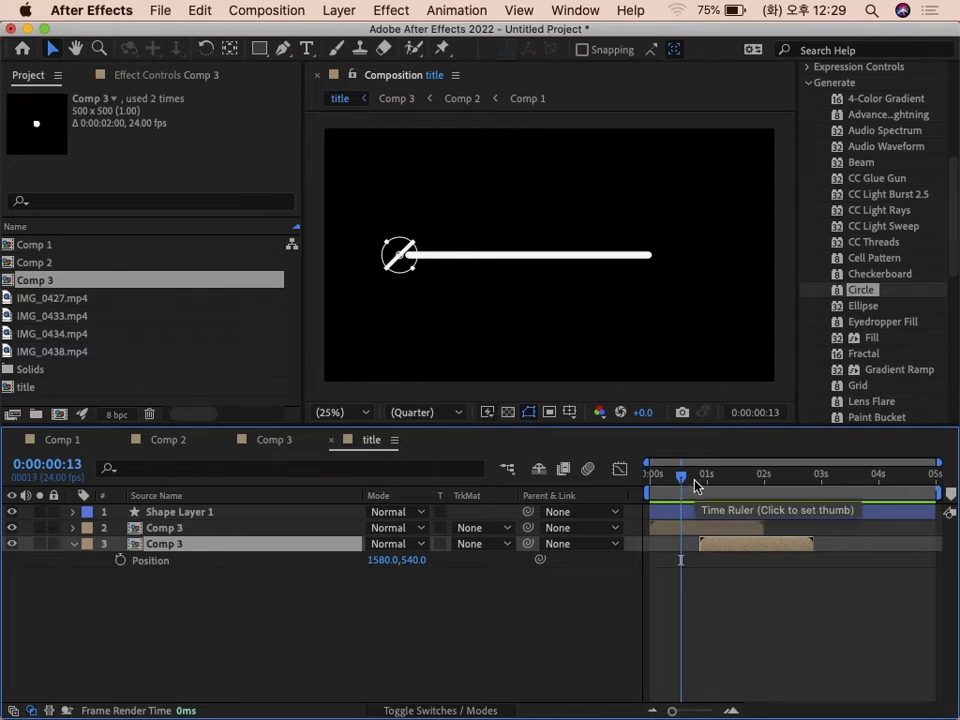
pyautogui.moveTo(692, 484); pyautogui.dragTo(769, 495)
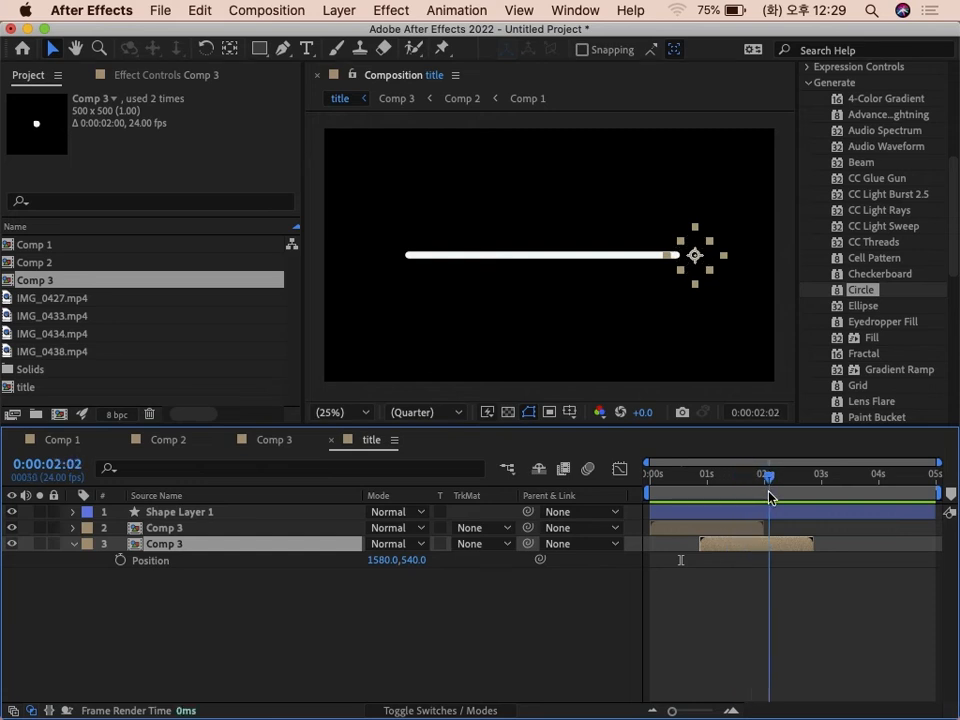
pyautogui.click(73, 544)
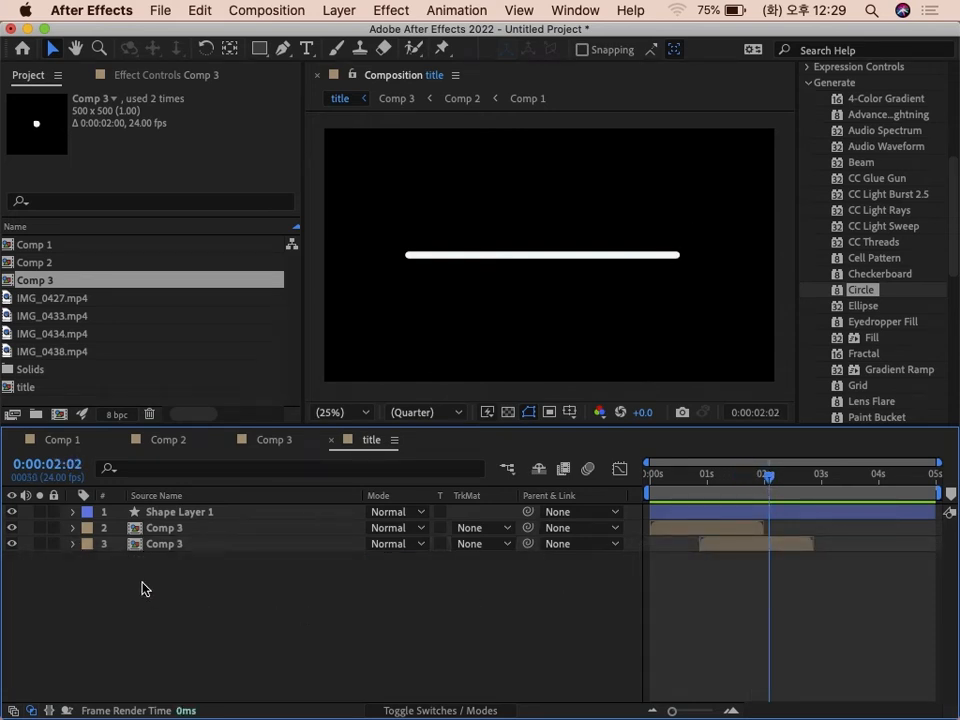
pyautogui.click(307, 50)
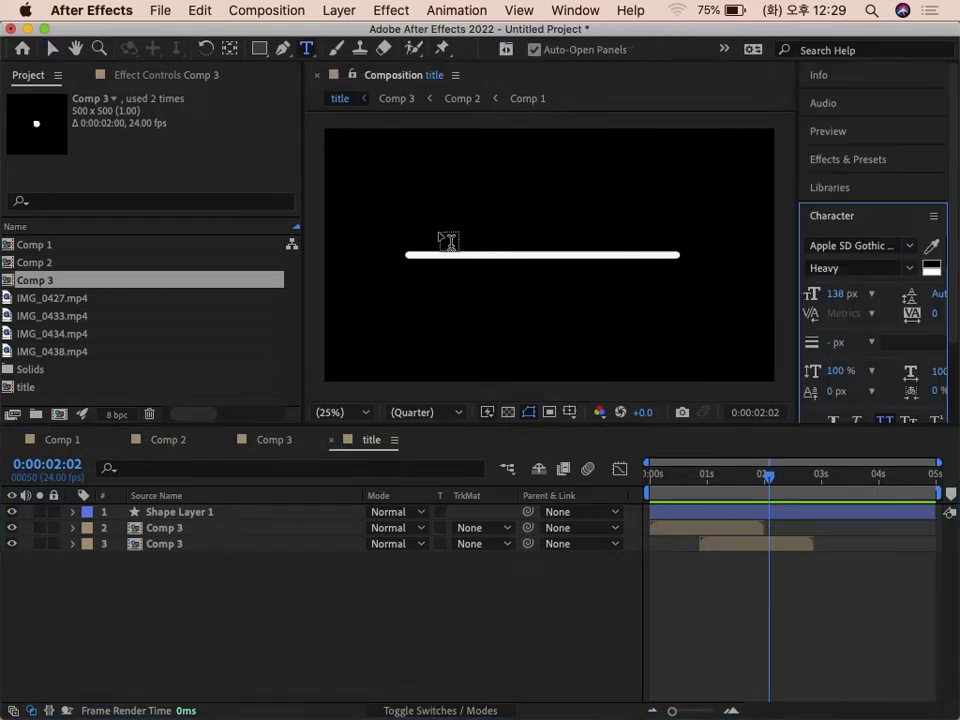
pyautogui.click(416, 222)
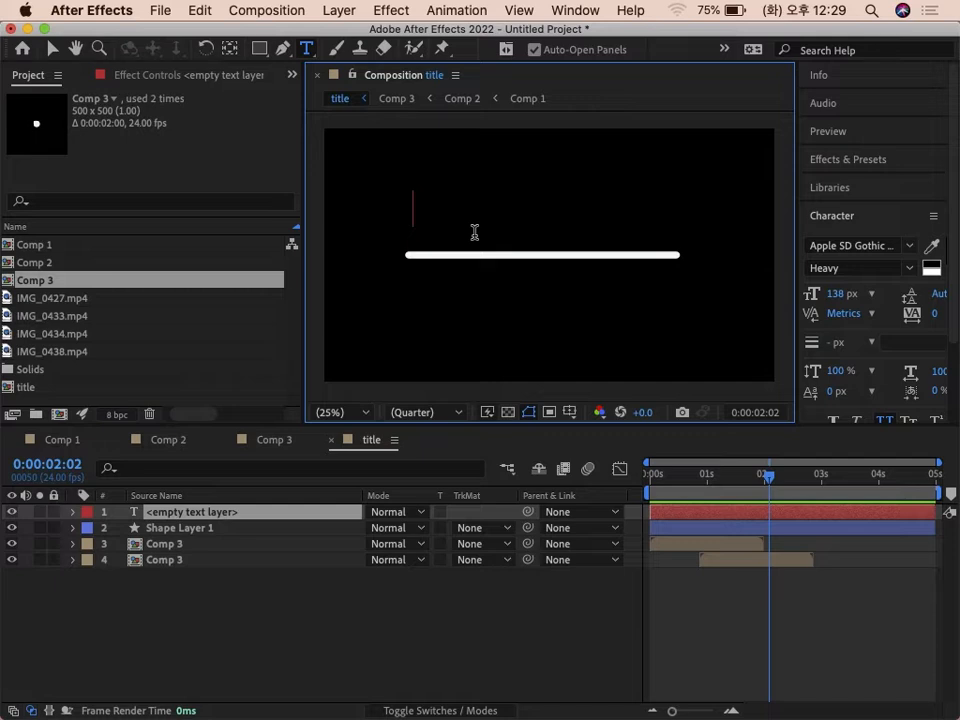
pyautogui.write('city')
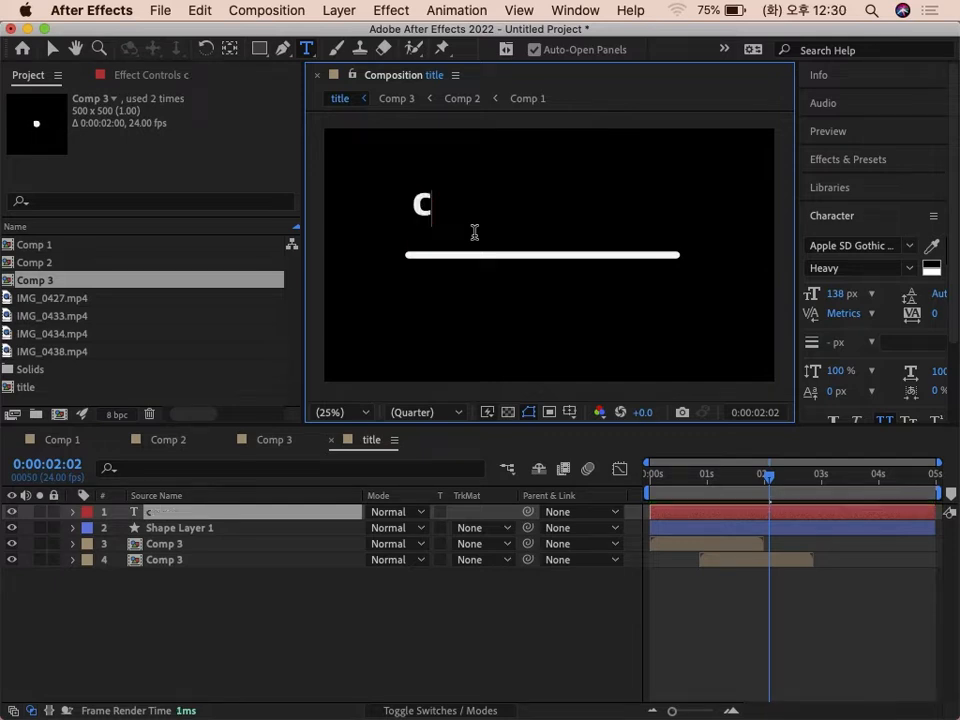
pyautogui.write(' lad')
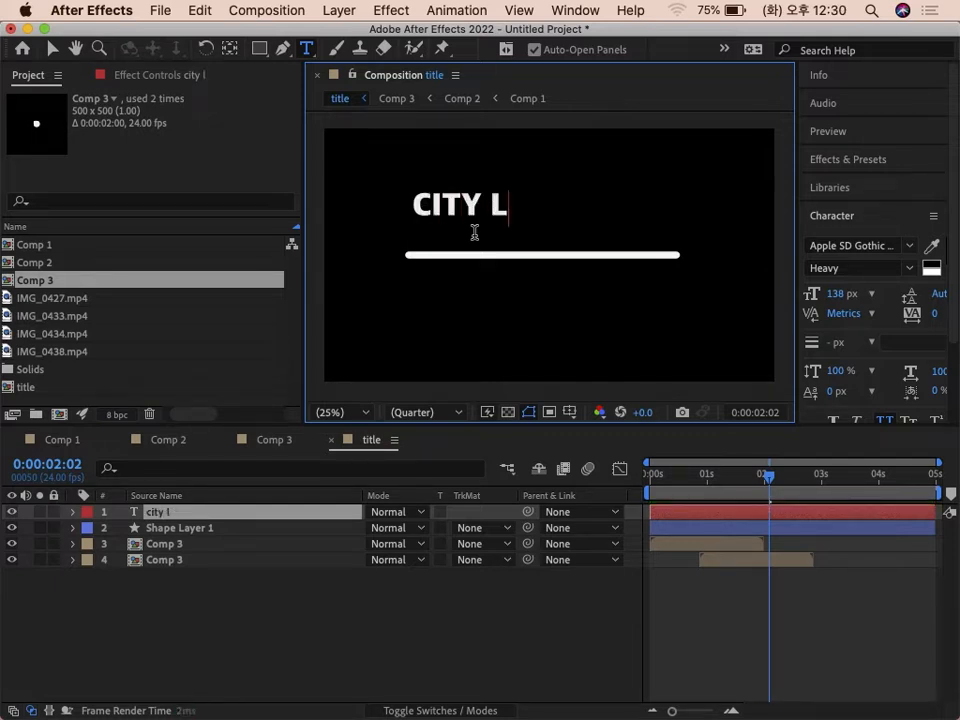
pyautogui.press('BackSpace')
pyautogui.write('ndscape')
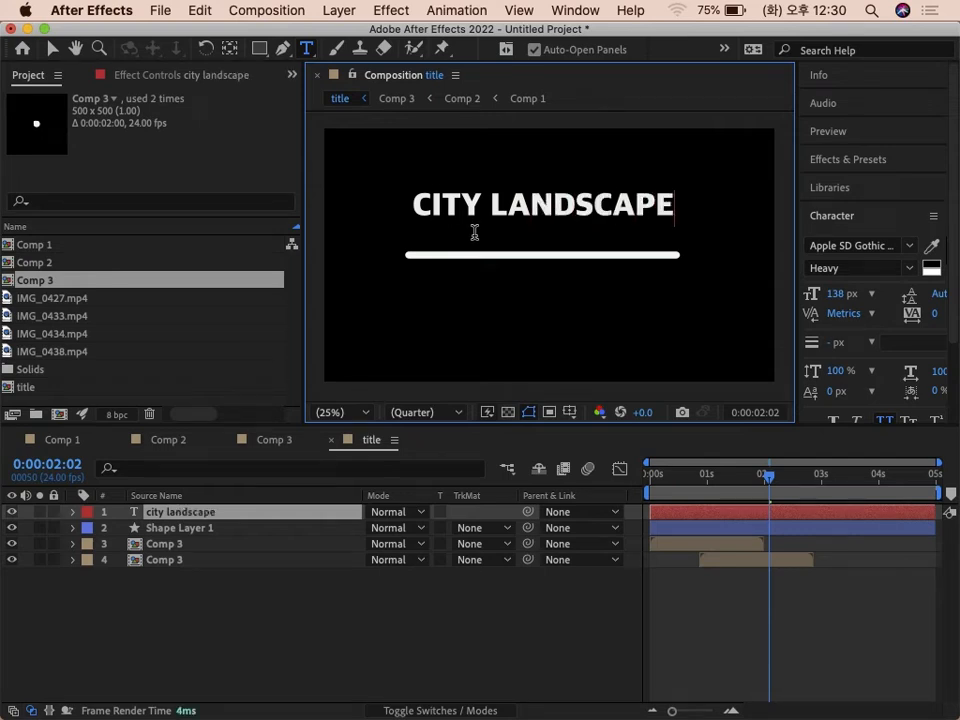
# - Move the "city landscape" text down so it sits just above the white line
pyautogui.click(55, 52)
pyautogui.moveTo(544, 216); pyautogui.dragTo(558, 240)
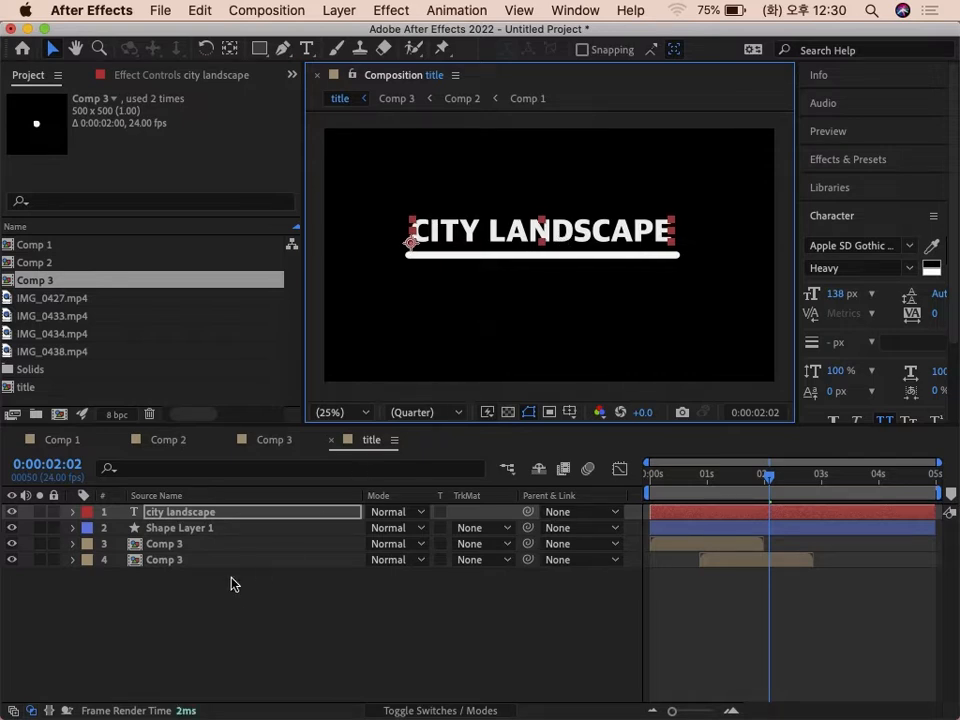
pyautogui.click(242, 617)
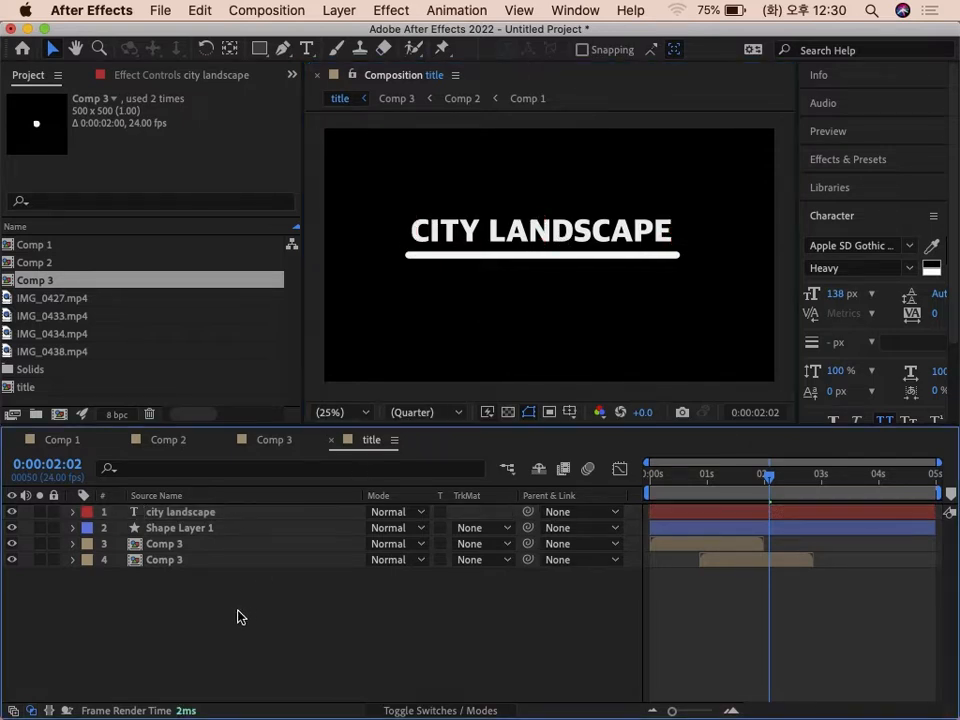
# - Return to 0:00:00:00, add an Opacity text animator to the "city landscape" layer and set its opacity to 0%
pyautogui.click(204, 513)
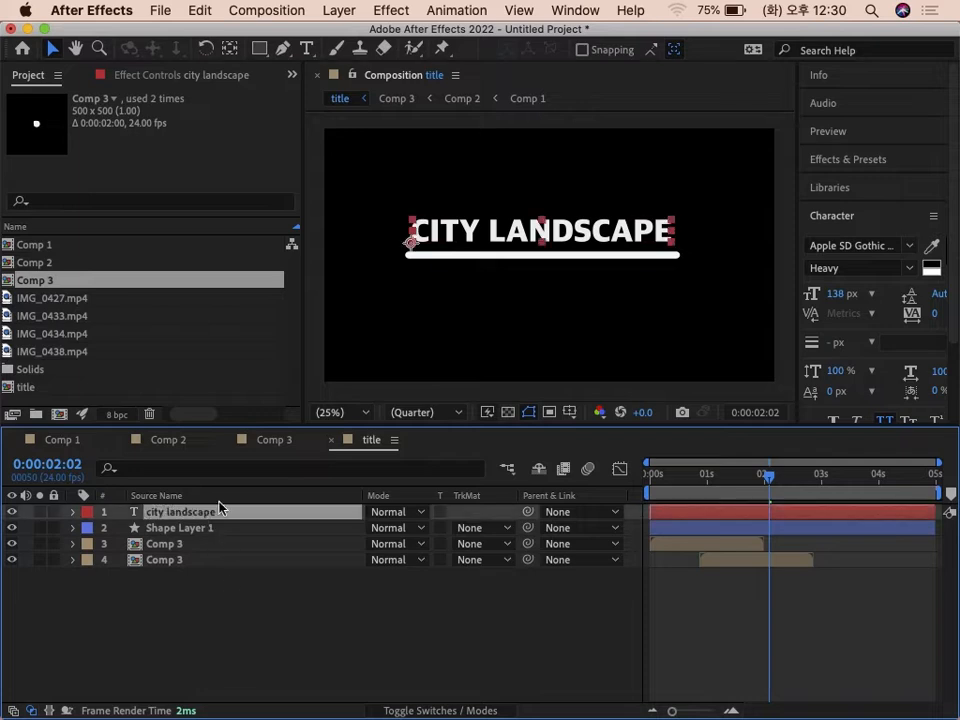
pyautogui.moveTo(673, 487)
pyautogui.mouseDown()
pyautogui.moveTo(624, 480)
pyautogui.moveTo(724, 484)
pyautogui.moveTo(603, 482)
pyautogui.moveTo(677, 478)
pyautogui.moveTo(651, 478)
pyautogui.moveTo(659, 482)
pyautogui.mouseUp()
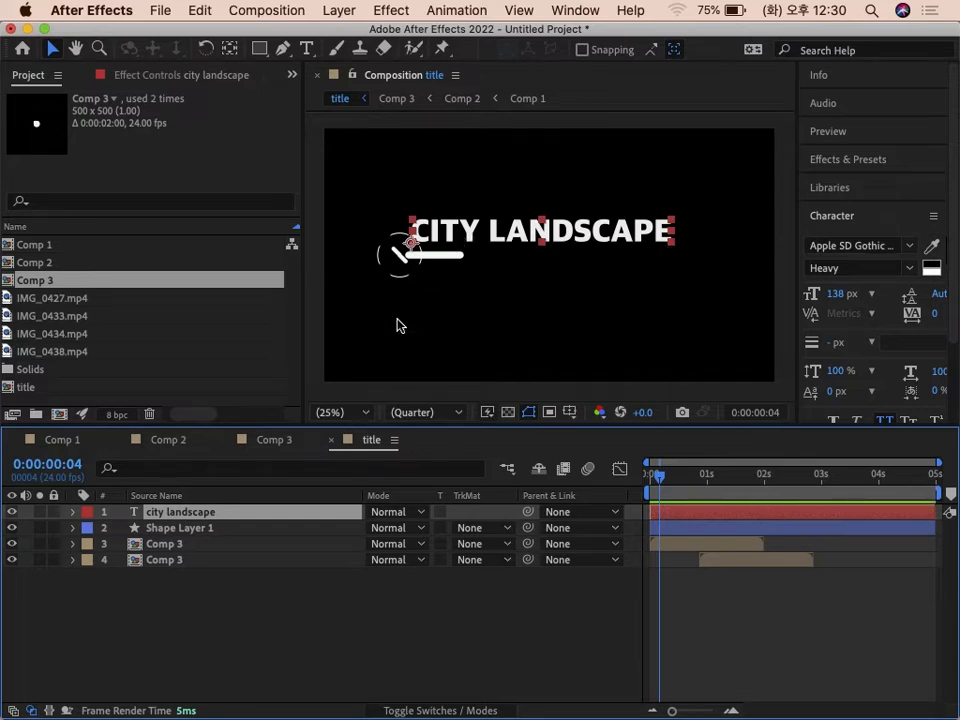
pyautogui.click(73, 512)
pyautogui.click(72, 512)
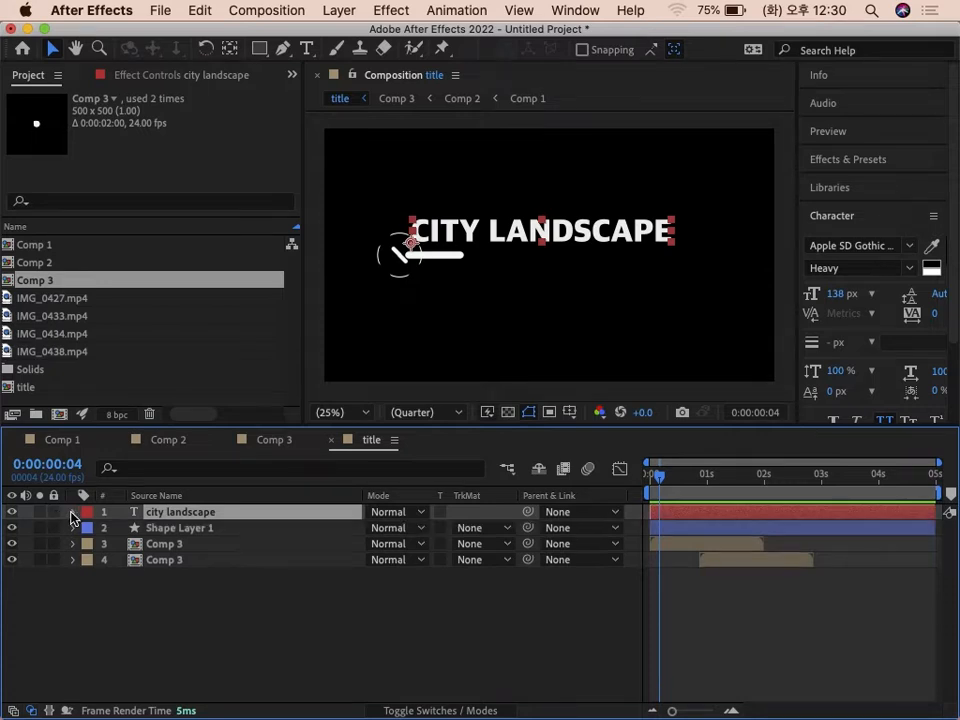
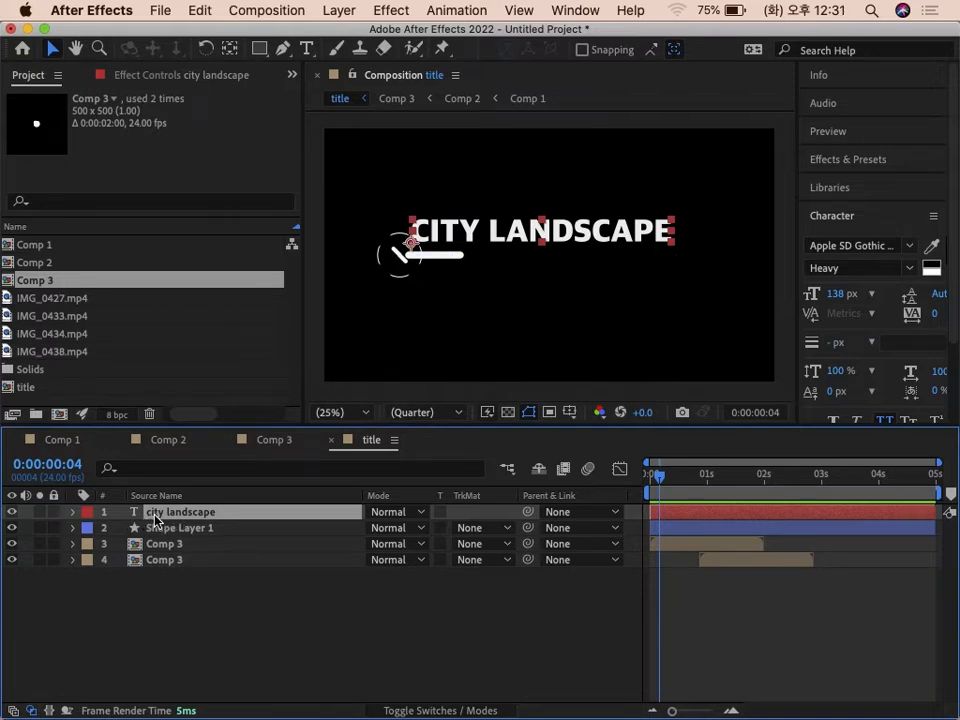
pyautogui.click(72, 512)
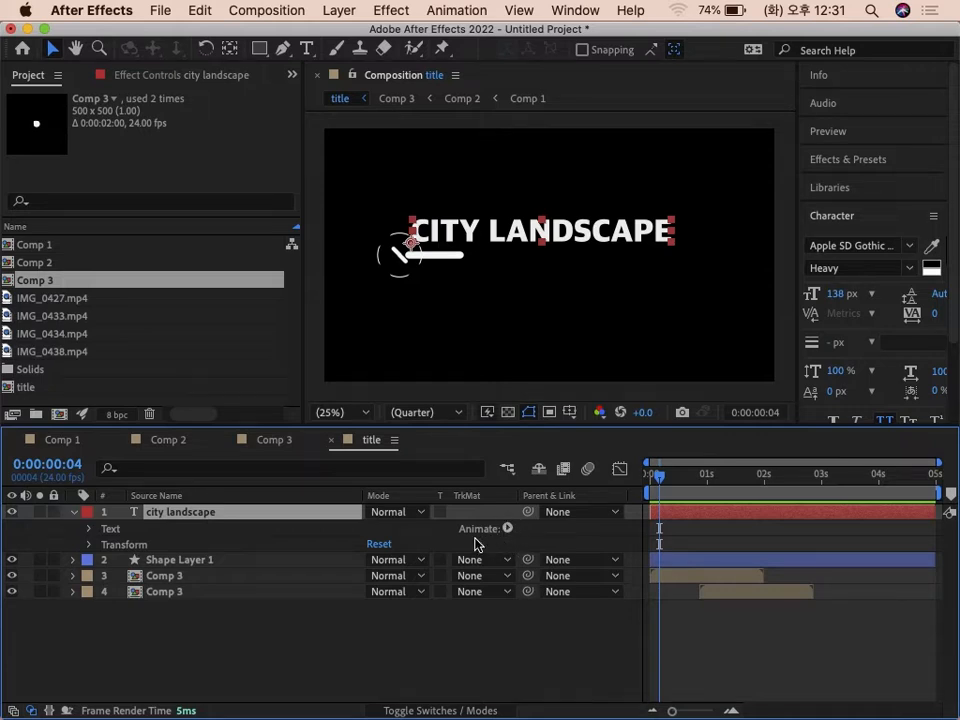
pyautogui.moveTo(658, 480); pyautogui.dragTo(612, 472)
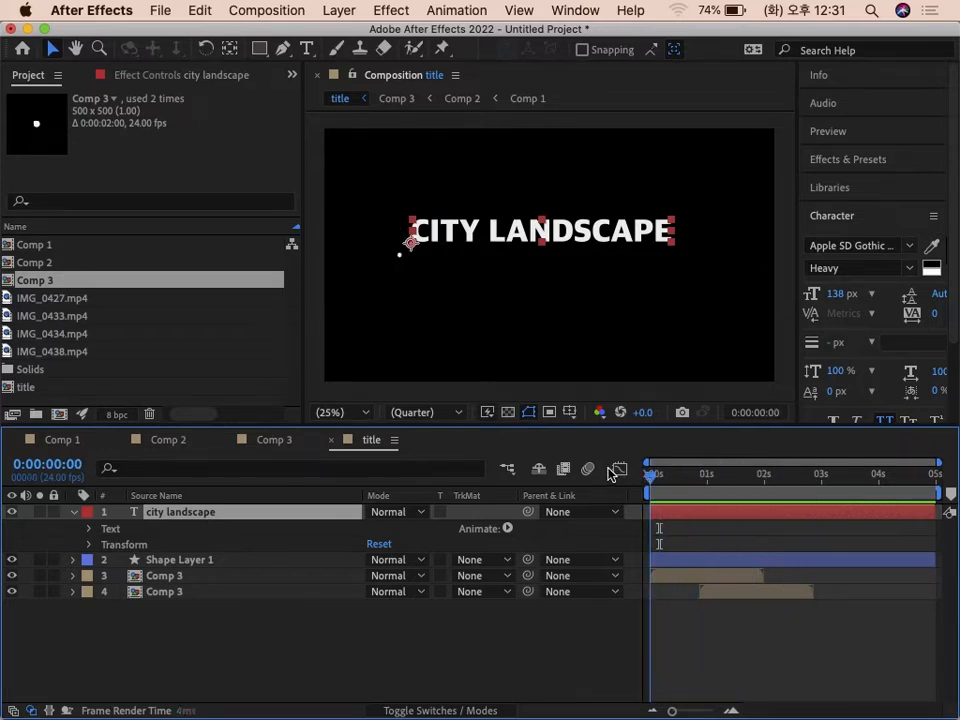
pyautogui.click(507, 530)
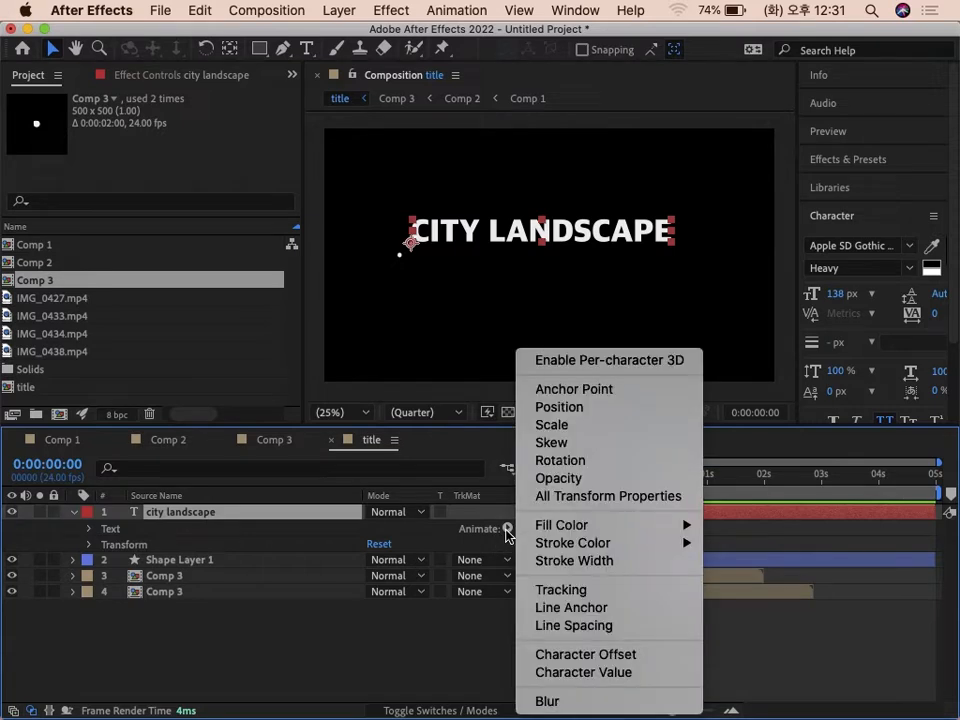
pyautogui.click(571, 479)
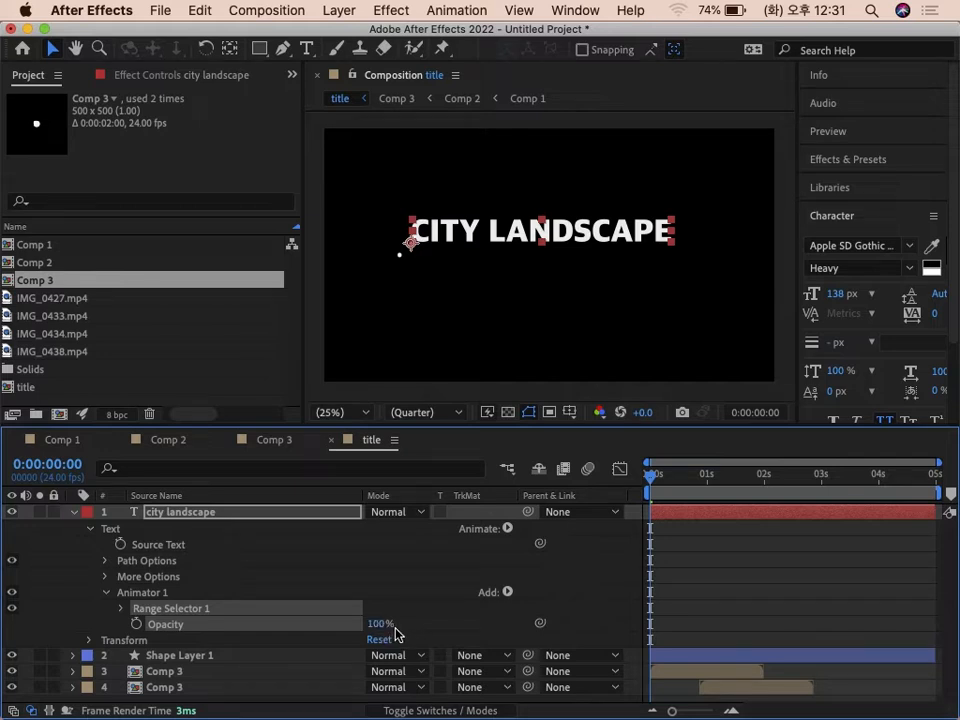
pyautogui.moveTo(381, 626); pyautogui.dragTo(217, 617)
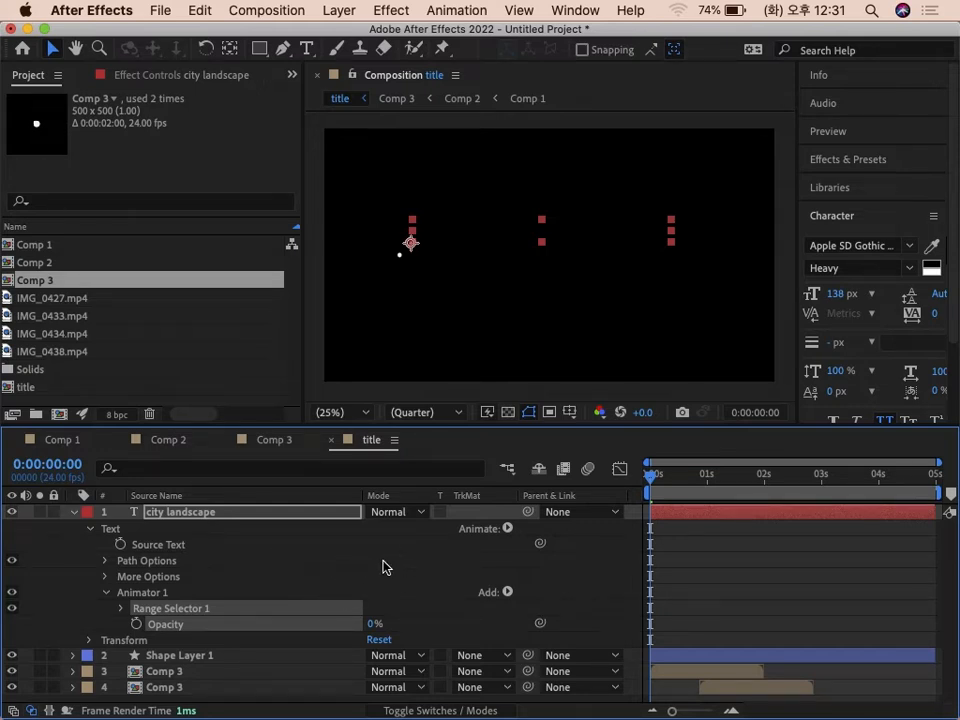
# - Expand Range Selector 1 of the text animator and select it
pyautogui.click(122, 609)
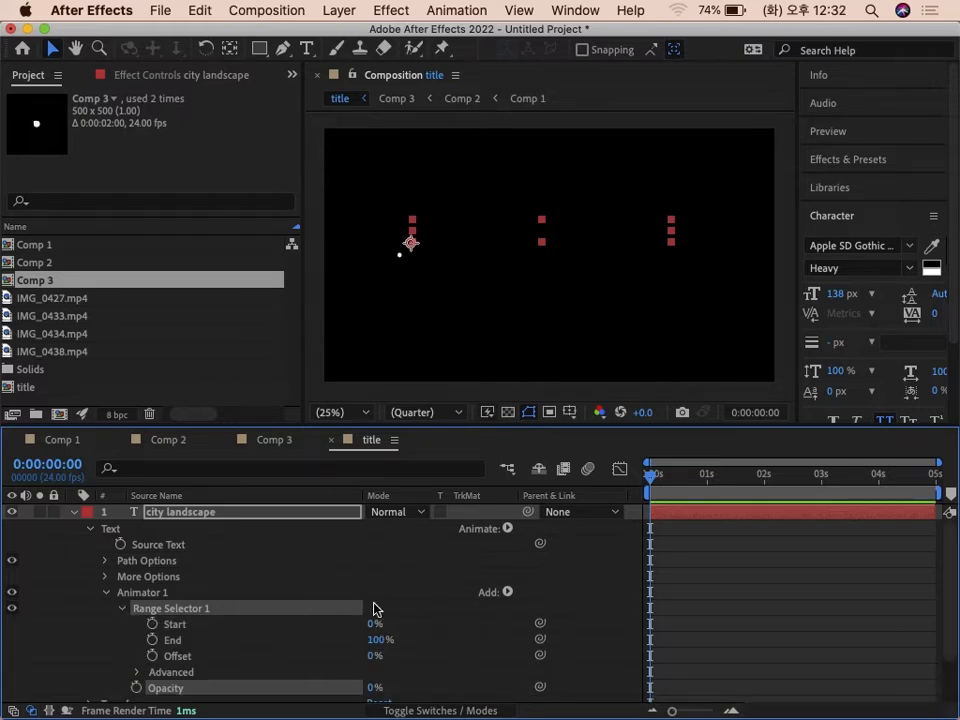
pyautogui.click(301, 577)
pyautogui.click(210, 612)
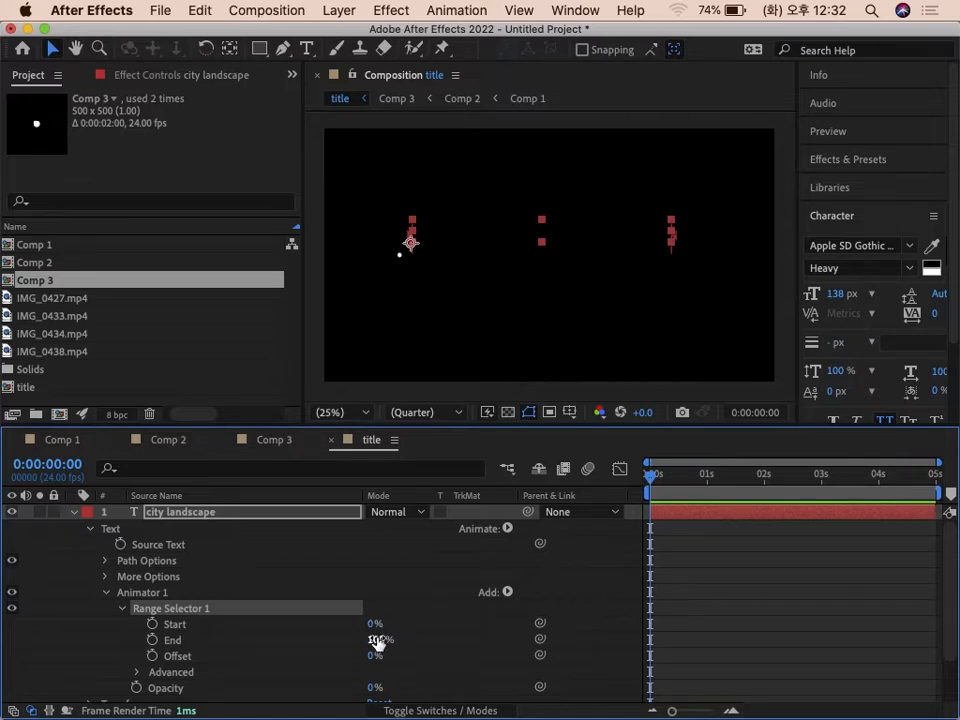
# - Try the Range Selector 1 Start value at 50% and 100%, and return it to 0%
pyautogui.moveTo(372, 627); pyautogui.dragTo(419, 626)
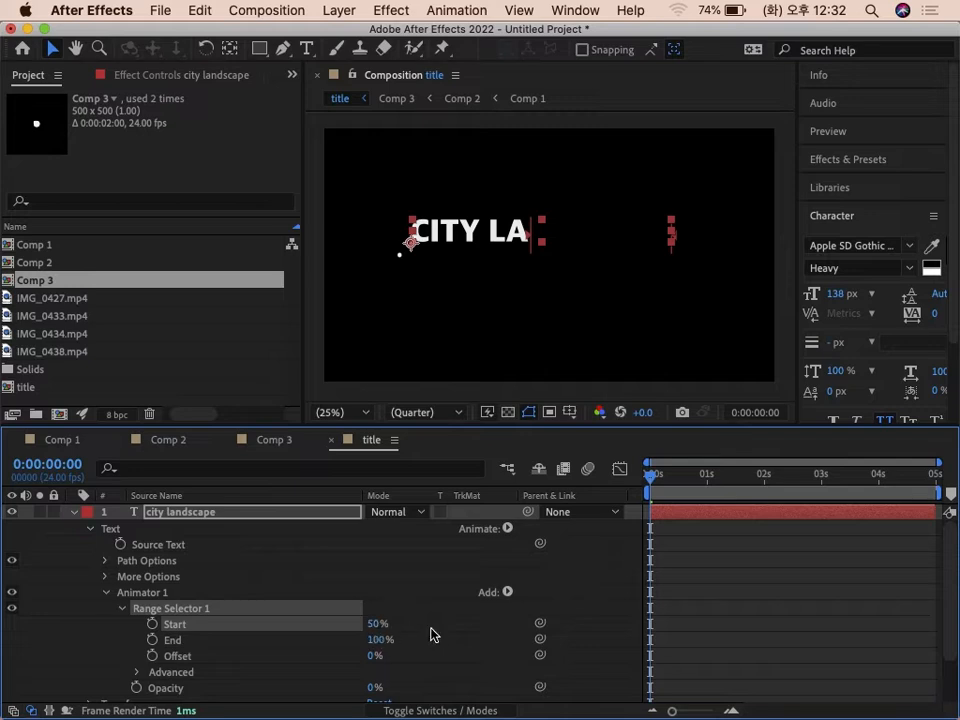
pyautogui.moveTo(377, 630); pyautogui.dragTo(433, 629)
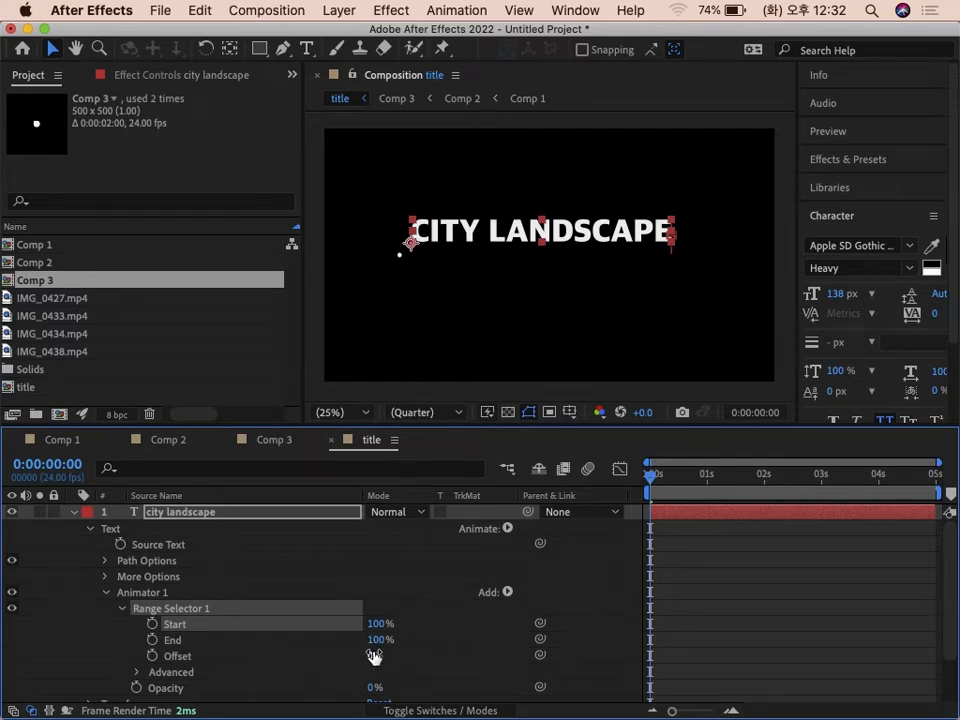
pyautogui.moveTo(381, 624); pyautogui.dragTo(264, 622)
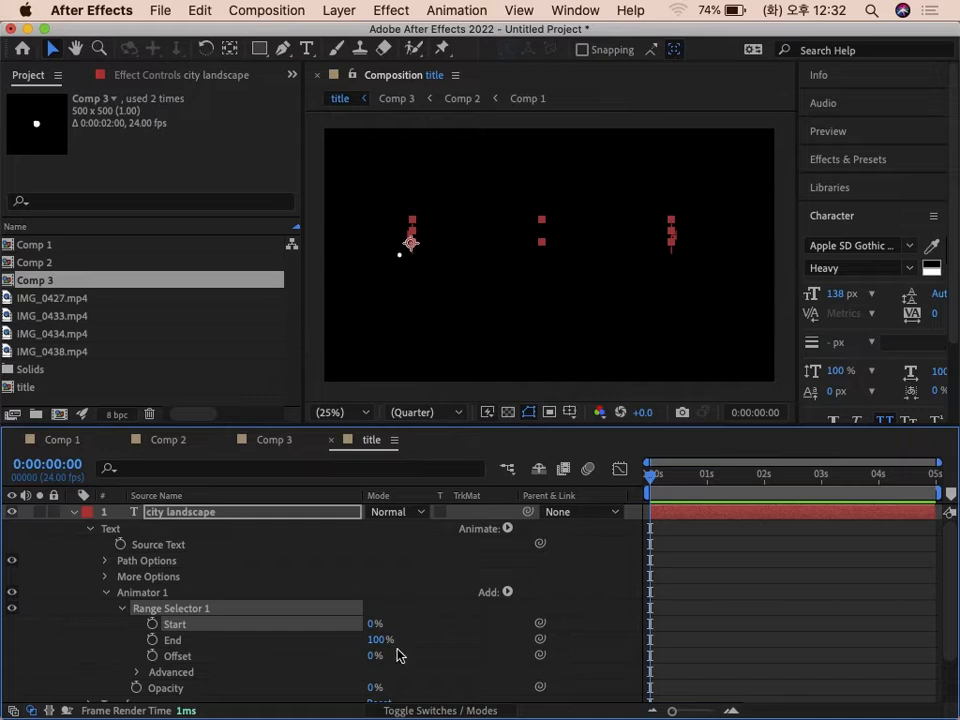
pyautogui.moveTo(373, 625); pyautogui.dragTo(278, 625)
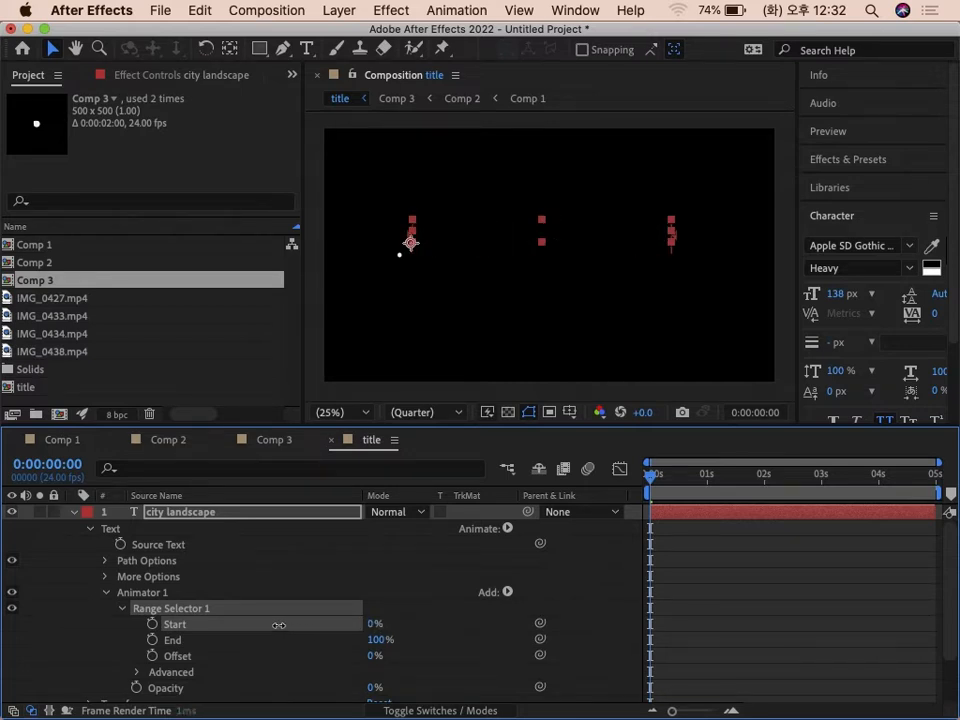
# - Keyframe the Range Selector 1 Start at 0% on 0:00:00:00 and at 100% on 0:00:01:04
pyautogui.click(153, 624)
pyautogui.moveTo(665, 484); pyautogui.dragTo(716, 488)
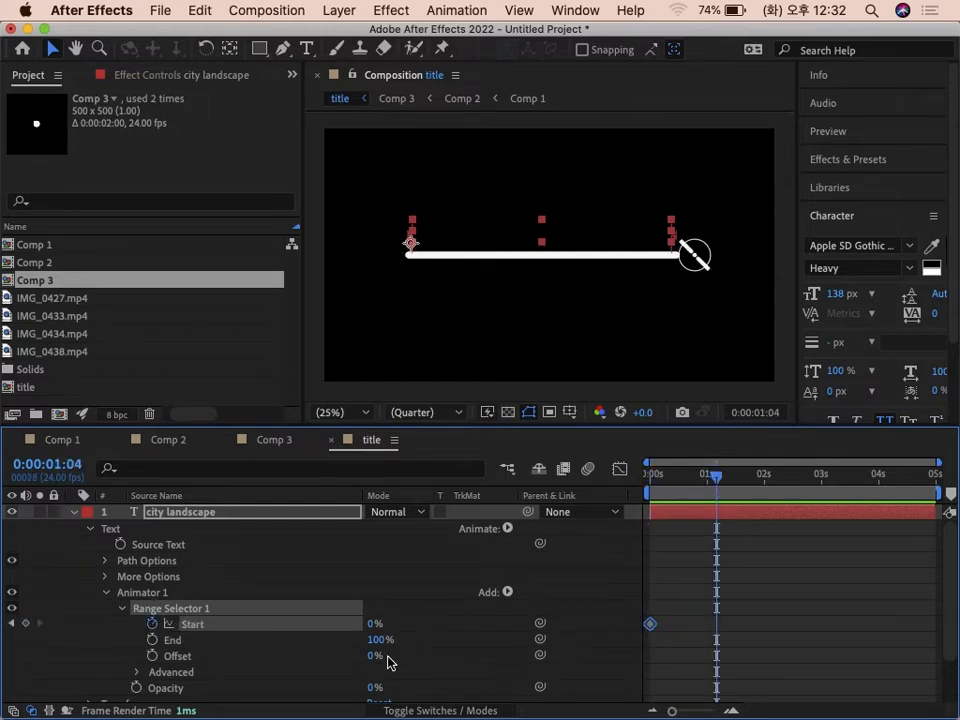
pyautogui.moveTo(377, 624); pyautogui.dragTo(490, 632)
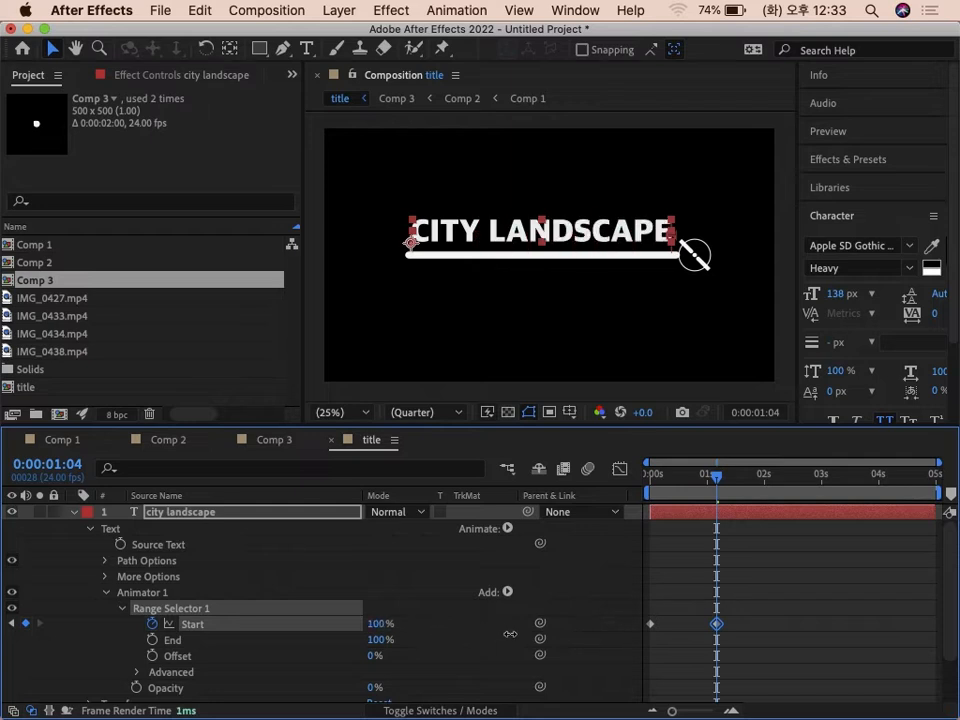
# - Play the composition from the beginning to preview the text reveal
pyautogui.press('Home')
pyautogui.press('space')
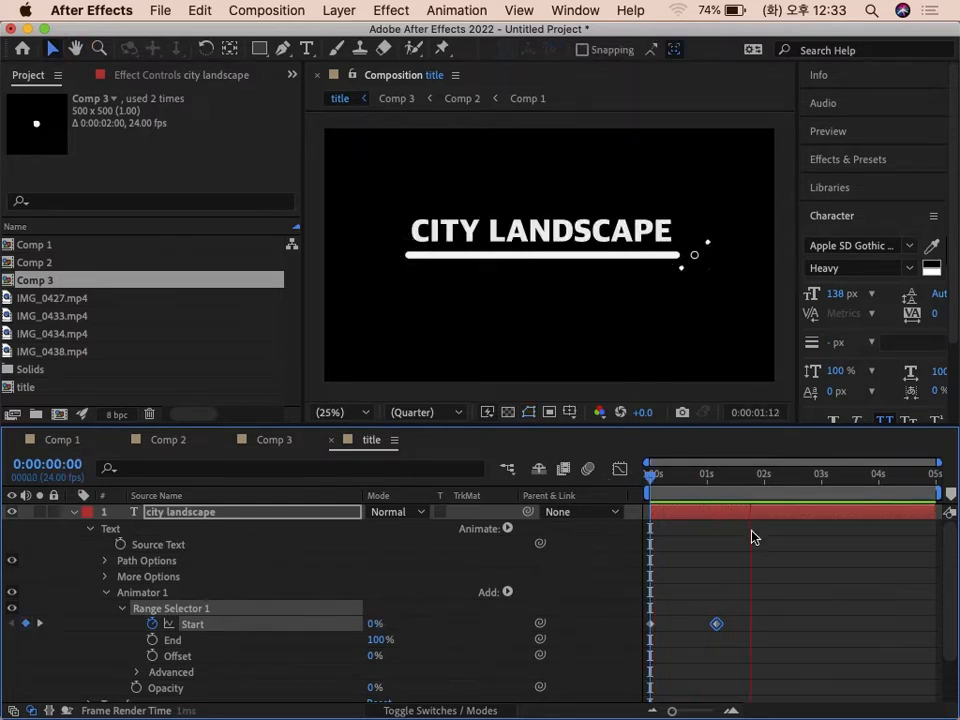
pyautogui.press('space')
pyautogui.press('space')
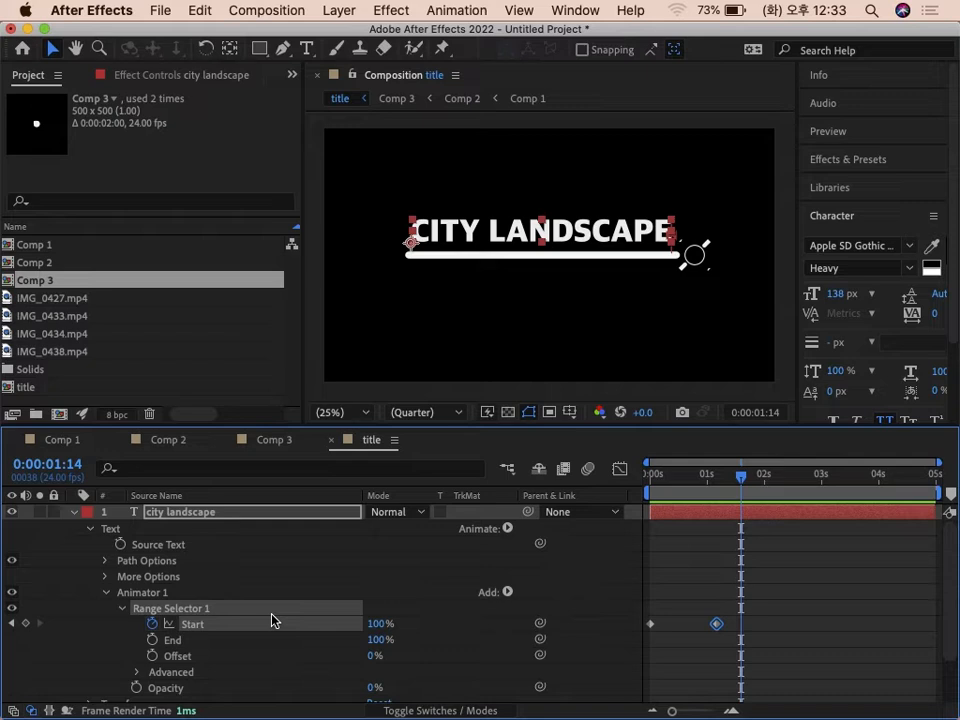
# - Add a Position property to Animator 1 and set it to -1282.0, 0.0
pyautogui.click(507, 594)
pyautogui.moveTo(524, 597)
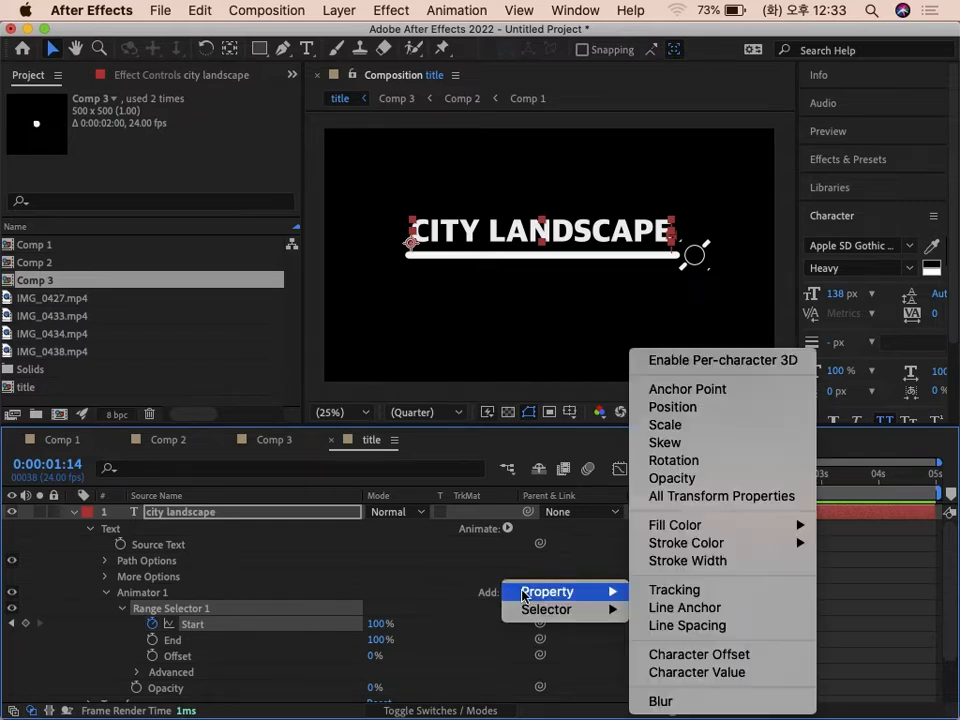
pyautogui.click(676, 409)
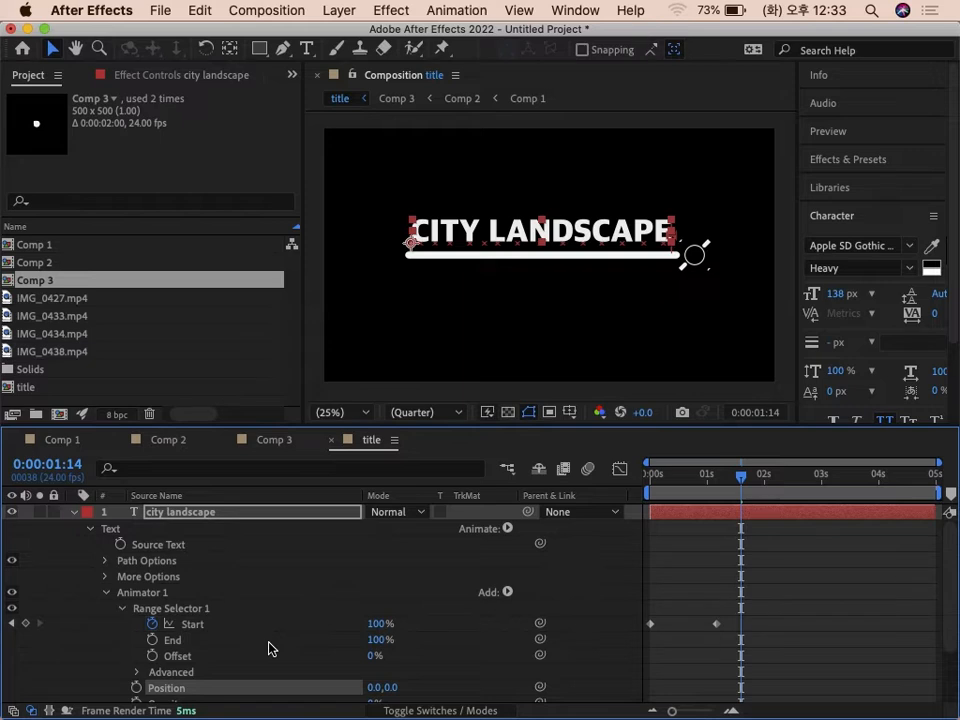
pyautogui.scroll(-2, 268, 648)
pyautogui.scroll(-1, 264, 649)
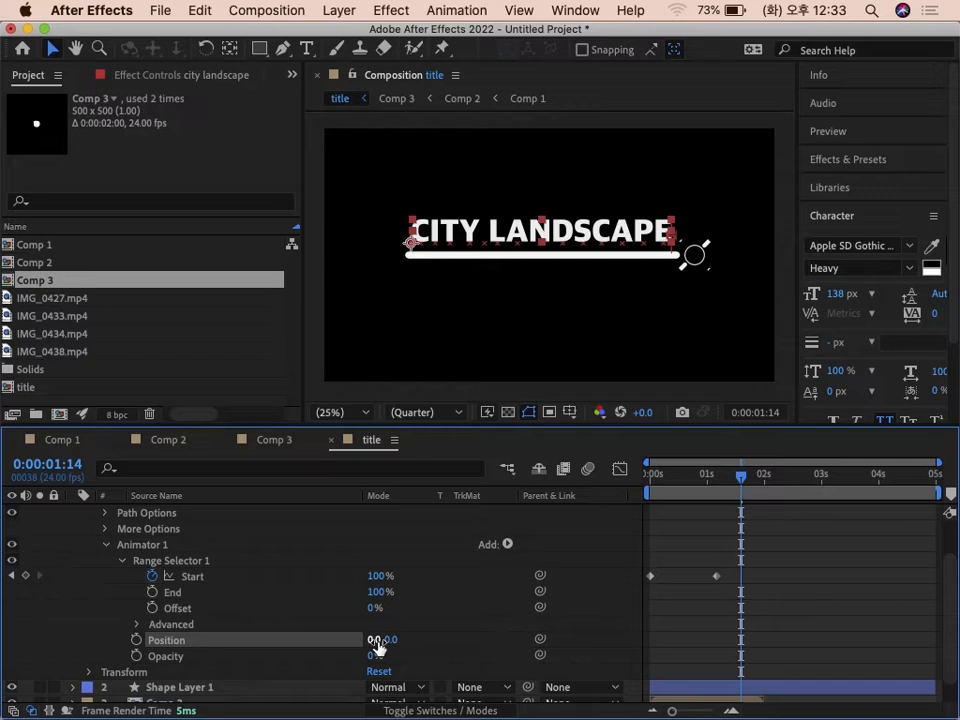
pyautogui.moveTo(375, 639); pyautogui.dragTo(315, 656)
pyautogui.moveTo(381, 645); pyautogui.dragTo(343, 711)
# - At 0:00:01:14, set Start to 0%, set the animator's Position to -1506.0, 0.0, and return Start to 100%
pyautogui.moveTo(377, 575); pyautogui.dragTo(251, 577)
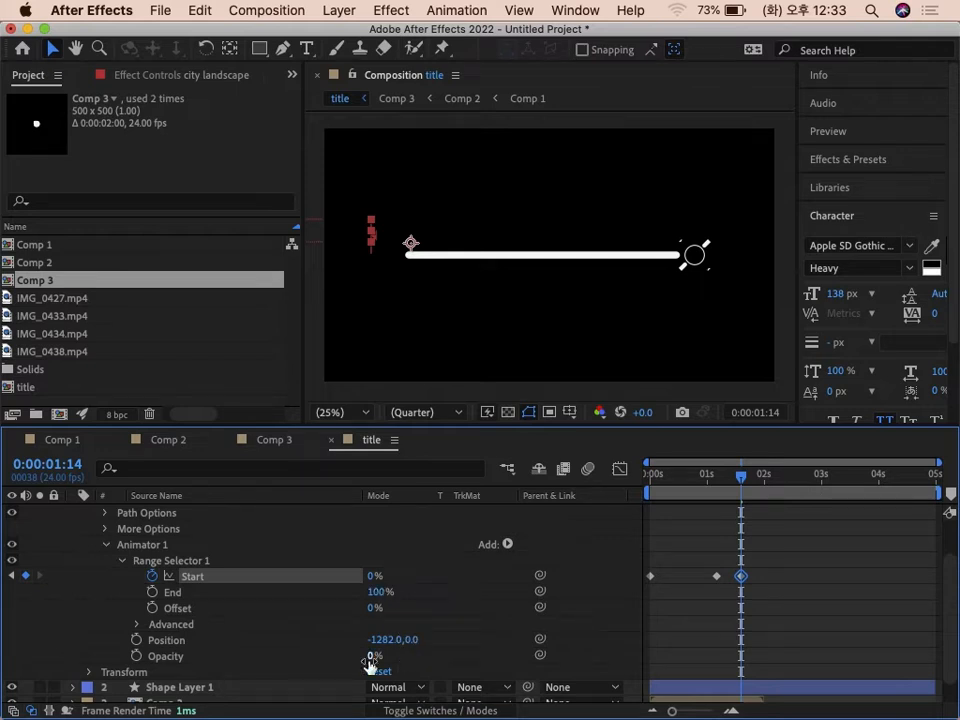
pyautogui.moveTo(393, 640); pyautogui.dragTo(733, 667)
pyautogui.moveTo(383, 640); pyautogui.dragTo(334, 642)
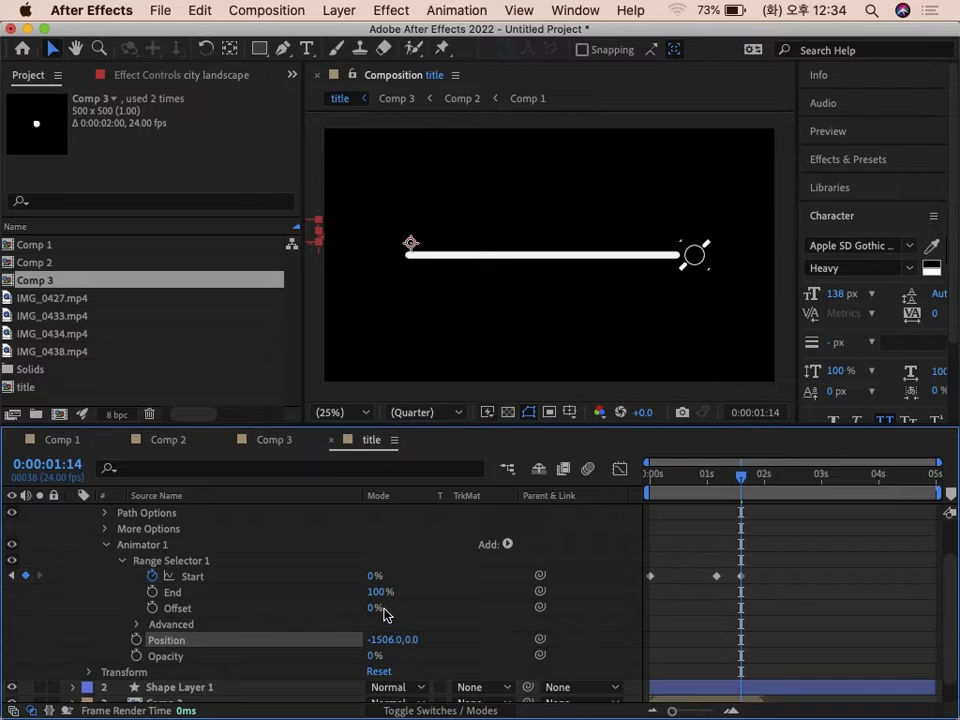
pyautogui.moveTo(373, 578); pyautogui.dragTo(516, 588)
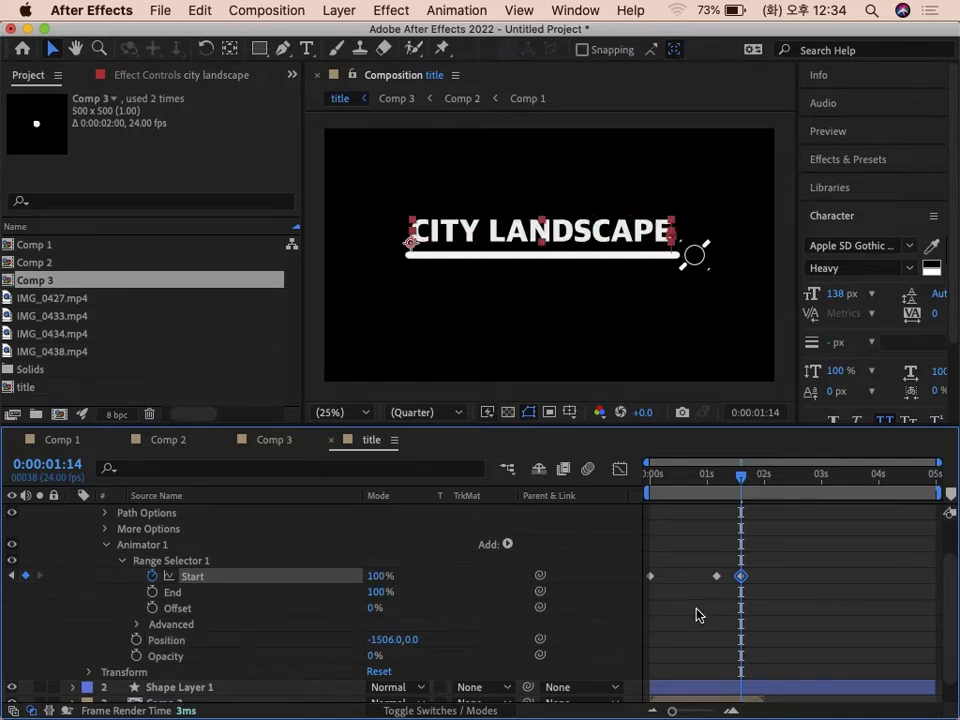
# - Delete the middle Start keyframe at 0:00:01:04 and play the title composition from the beginning
pyautogui.click(716, 576)
pyautogui.press('Delete')
pyautogui.moveTo(645, 484)
pyautogui.mouseDown()
pyautogui.moveTo(741, 500)
pyautogui.moveTo(625, 495)
pyautogui.moveTo(752, 509)
pyautogui.moveTo(645, 503)
pyautogui.mouseUp()
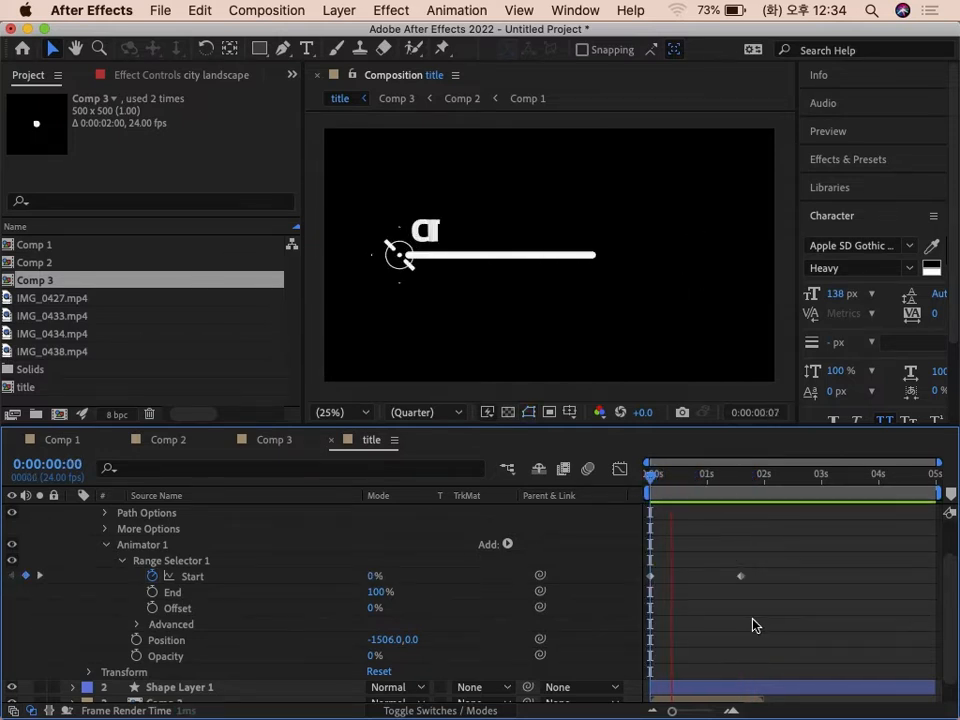
pyautogui.press('space')
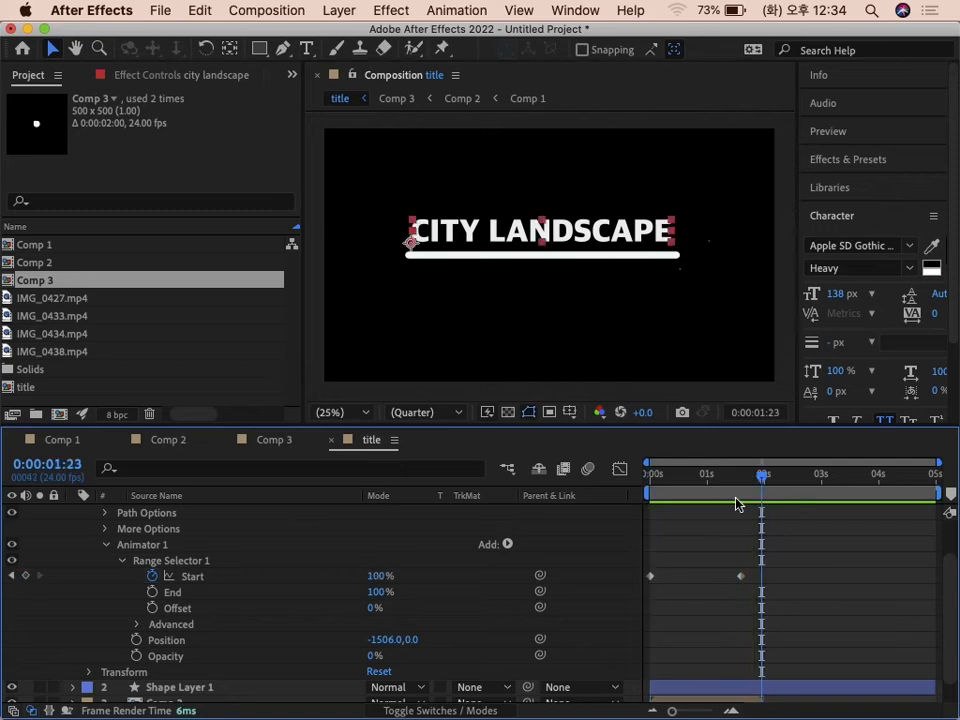
pyautogui.moveTo(720, 485); pyautogui.dragTo(647, 551)
pyautogui.press('space')
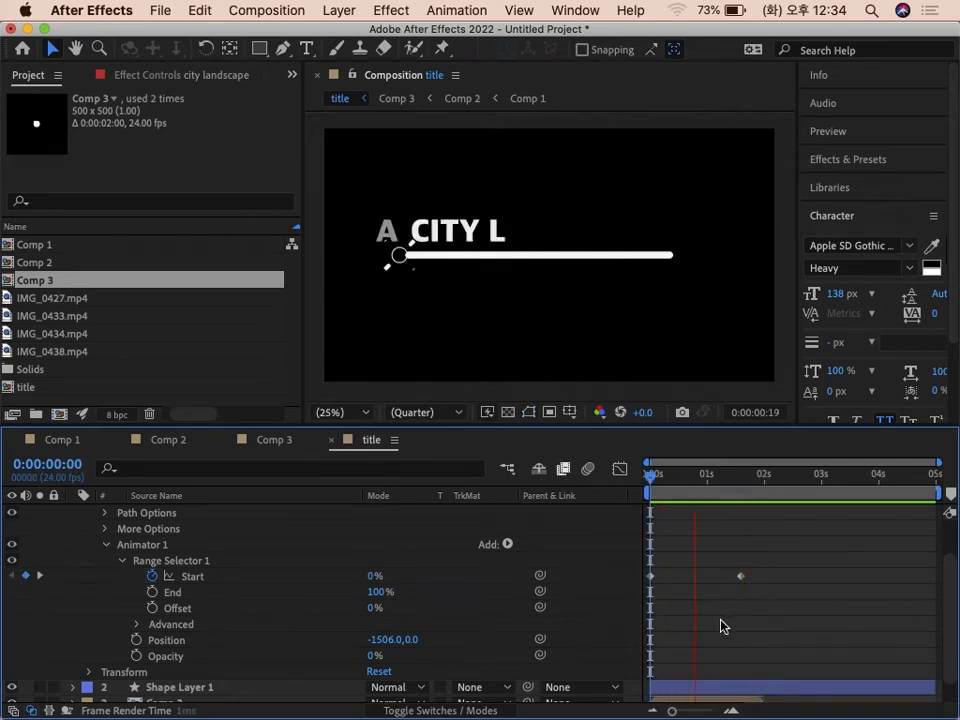
pyautogui.press('space')
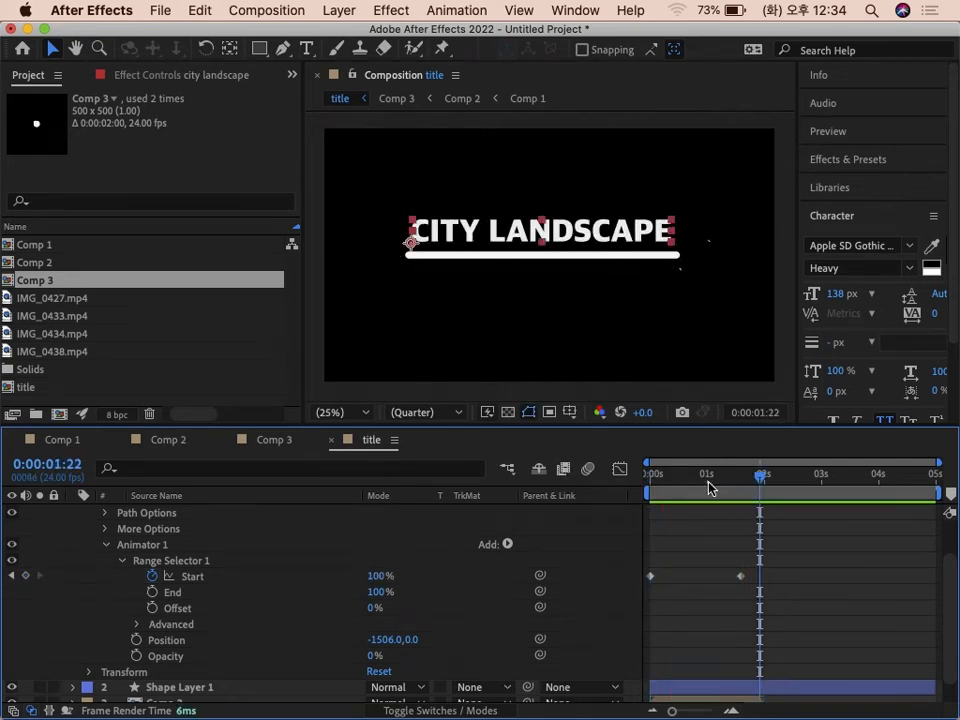
# - Set Animator 1's Opacity to 100% and its Position to 4.0, -500.0, and scrub through the letter reveal
pyautogui.moveTo(709, 484); pyautogui.dragTo(681, 485)
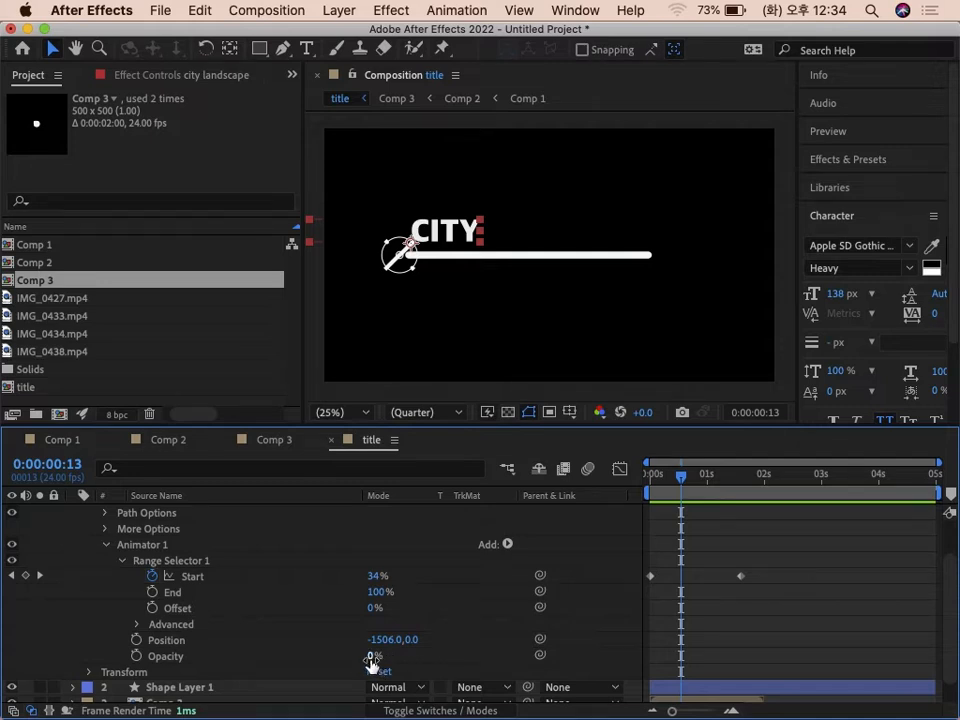
pyautogui.moveTo(370, 656); pyautogui.dragTo(388, 657)
pyautogui.moveTo(462, 659); pyautogui.dragTo(488, 660)
pyautogui.moveTo(697, 476); pyautogui.dragTo(615, 478)
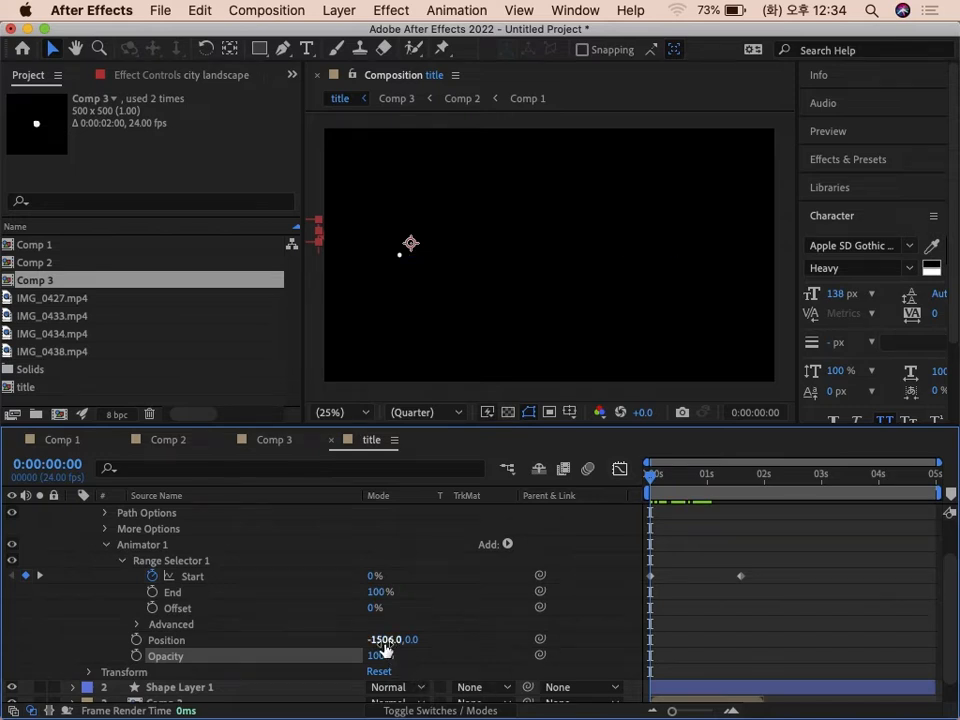
pyautogui.moveTo(383, 647); pyautogui.dragTo(539, 656)
pyautogui.moveTo(392, 639); pyautogui.dragTo(352, 641)
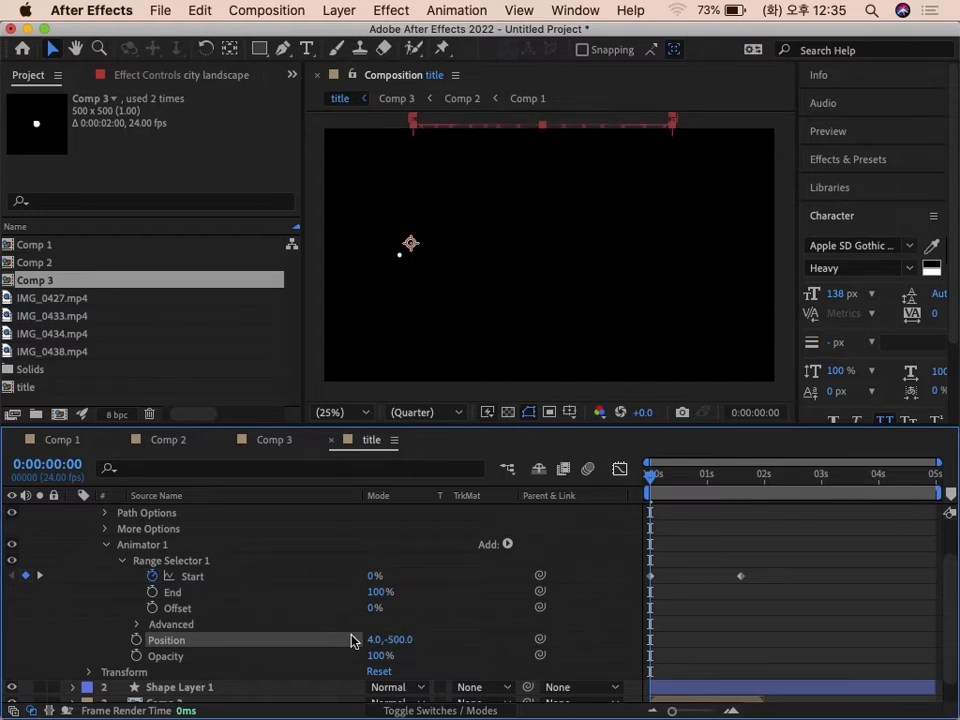
pyautogui.moveTo(655, 486); pyautogui.dragTo(713, 499)
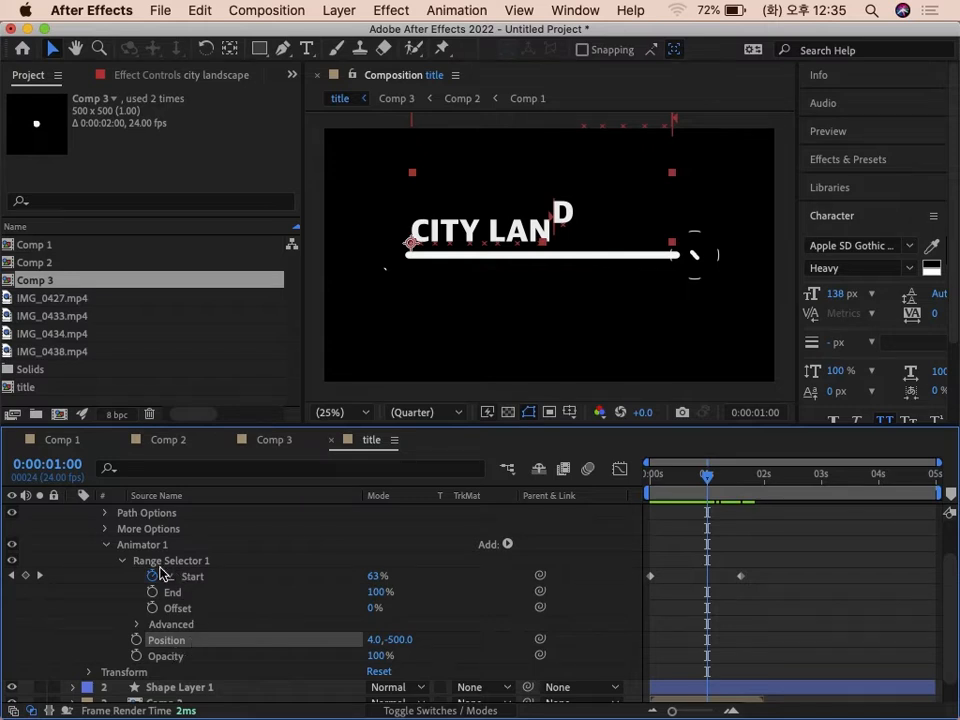
pyautogui.moveTo(723, 482); pyautogui.dragTo(575, 485)
pyautogui.moveTo(647, 490); pyautogui.dragTo(684, 505)
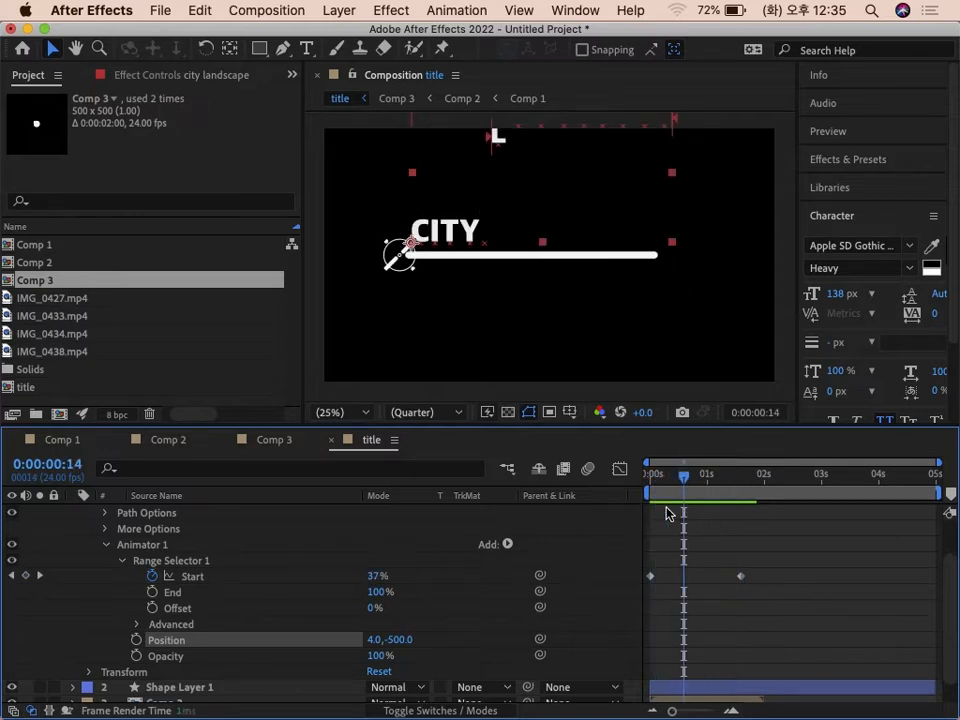
# - Add an RGB Fill Color property to Animator 1 and preview the reveal from the beginning
pyautogui.click(508, 546)
pyautogui.moveTo(661, 530)
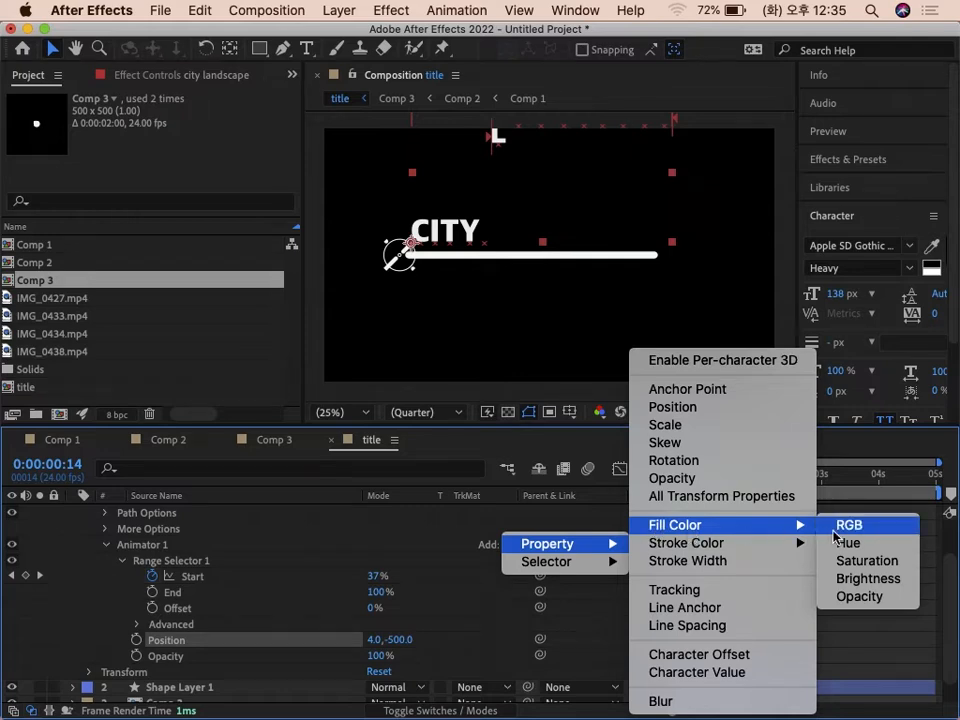
pyautogui.click(842, 527)
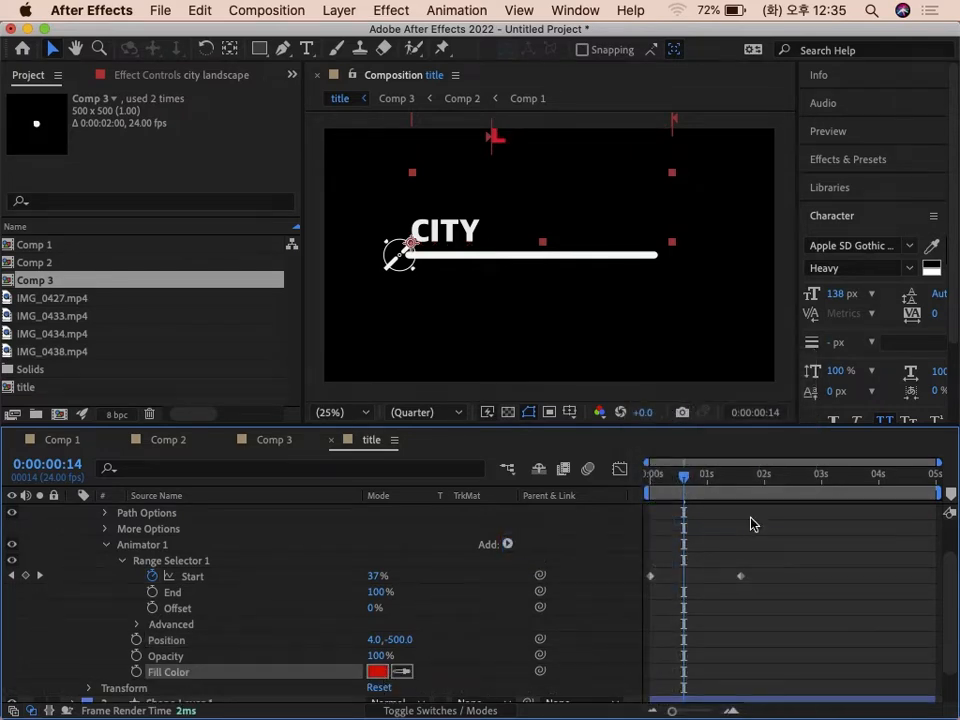
pyautogui.moveTo(700, 487); pyautogui.dragTo(751, 509)
pyautogui.press('Home')
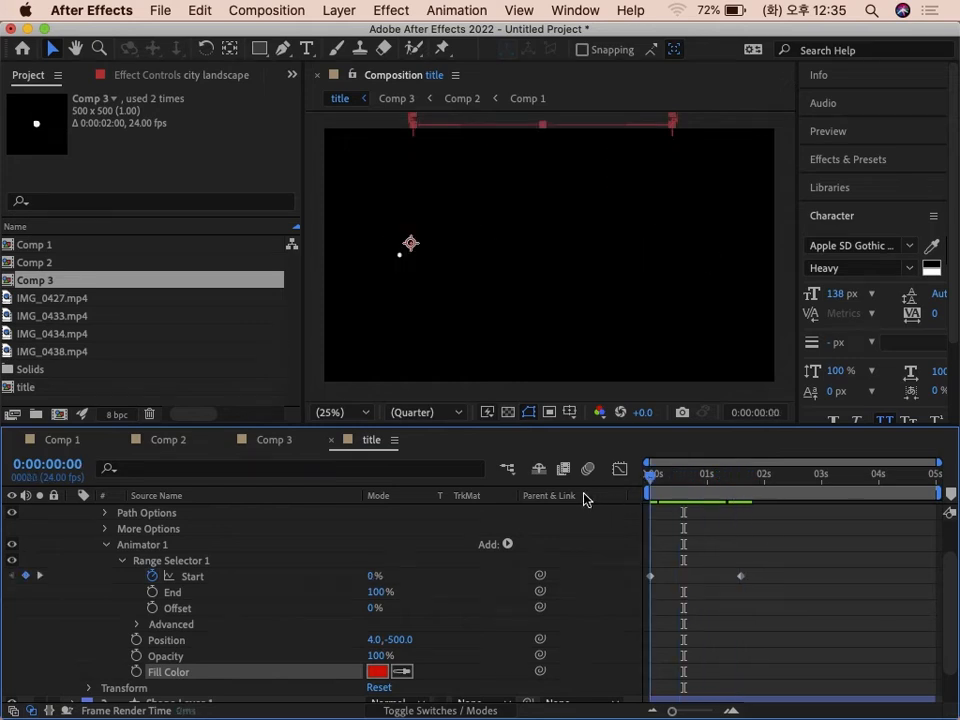
pyautogui.press('space')
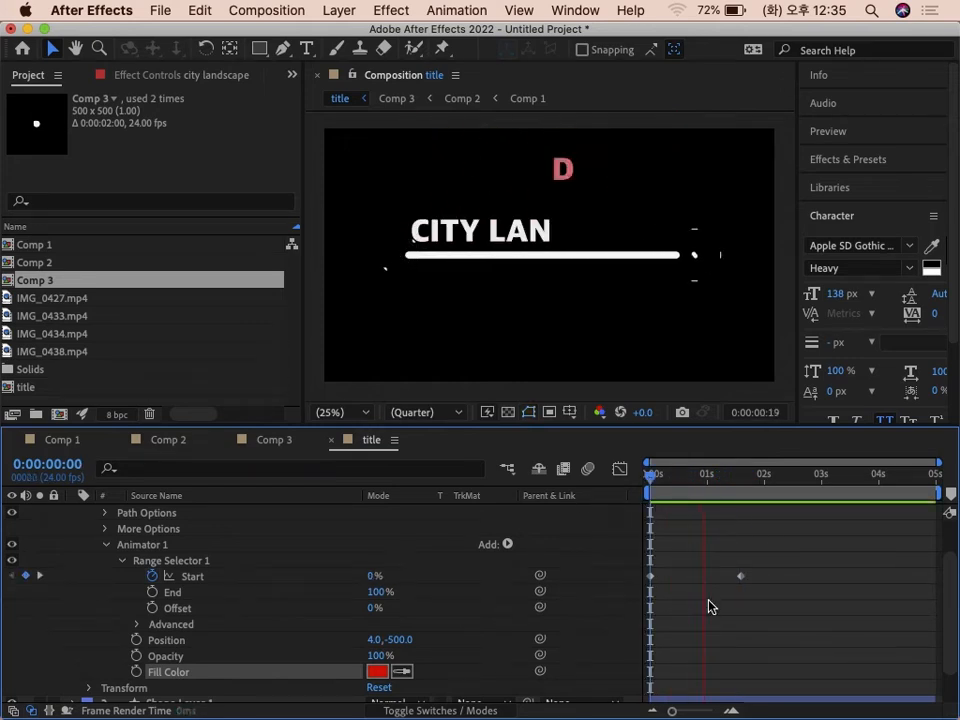
pyautogui.press('space')
pyautogui.press('Home')
pyautogui.press('space')
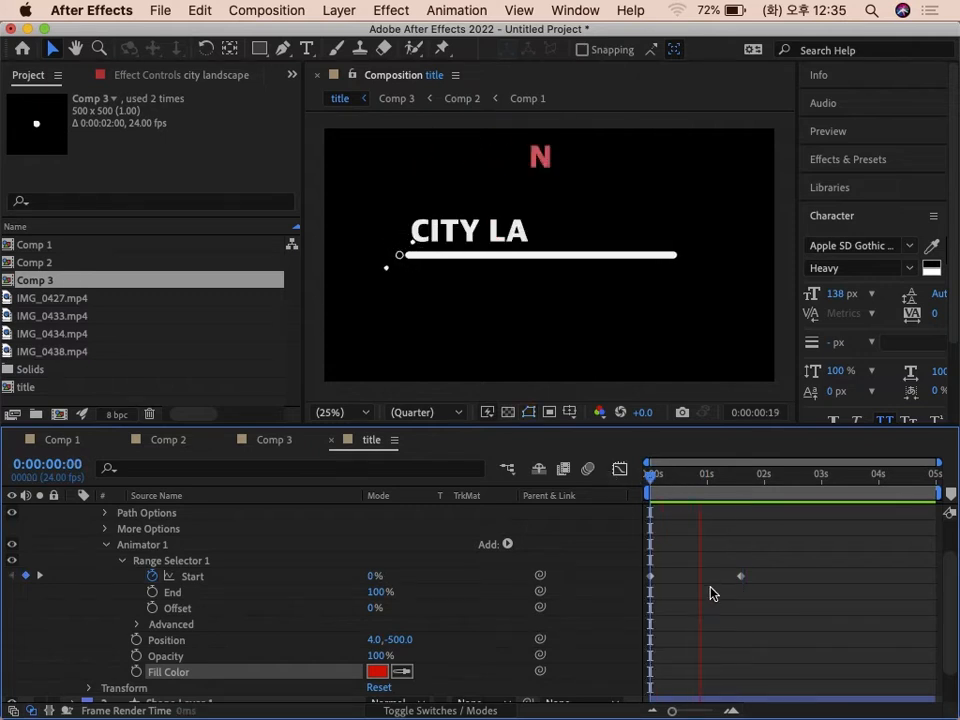
pyautogui.press('space')
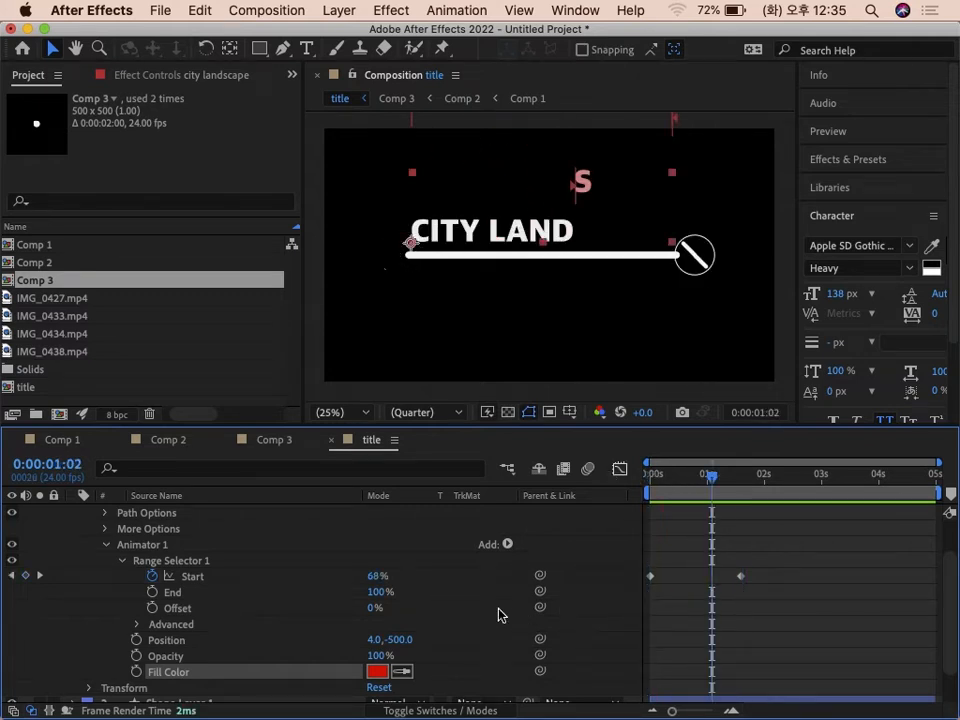
# - Add a Scale property to Animator 1, set it to 417.0%, and check the effect at 0:00:00:11
pyautogui.click(507, 544)
pyautogui.moveTo(510, 550)
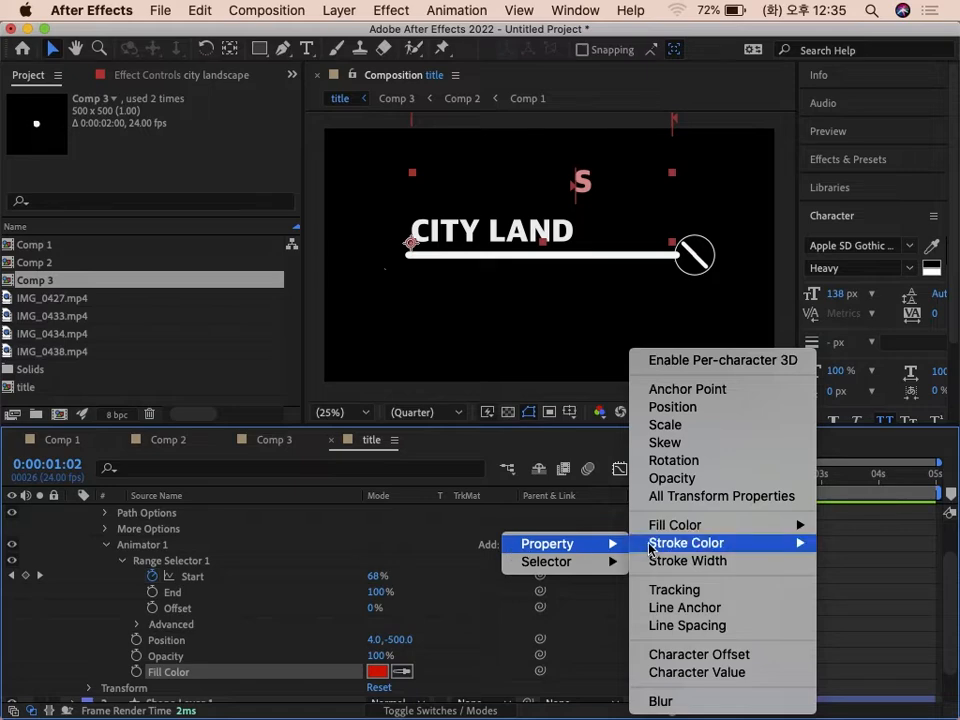
pyautogui.click(665, 424)
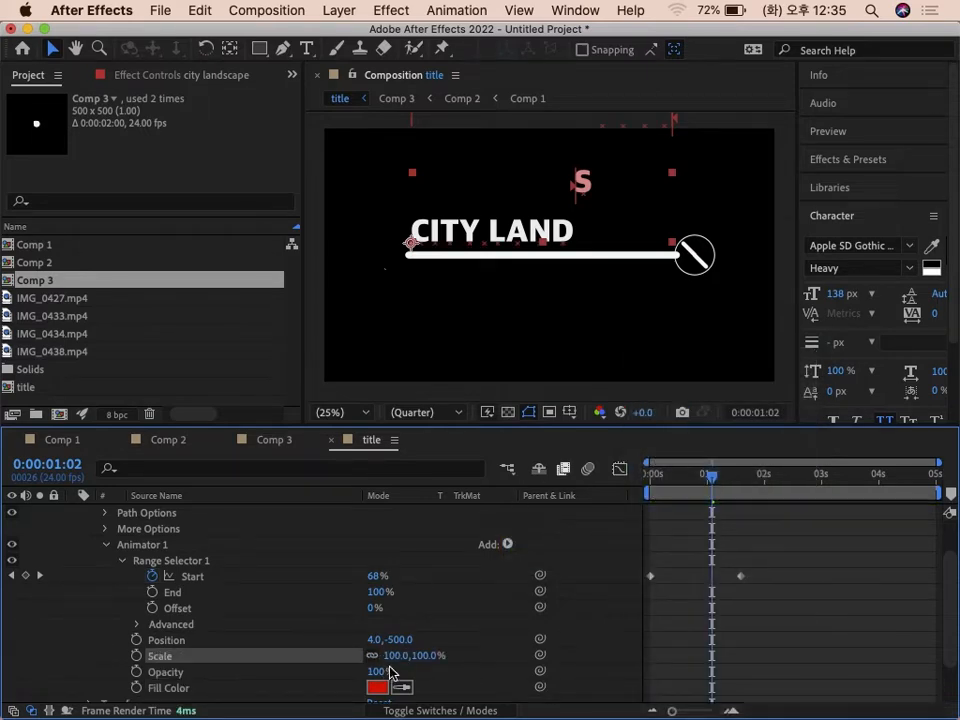
pyautogui.moveTo(396, 660); pyautogui.dragTo(564, 668)
pyautogui.moveTo(692, 482)
pyautogui.mouseDown()
pyautogui.moveTo(634, 482)
pyautogui.moveTo(738, 496)
pyautogui.moveTo(639, 489)
pyautogui.moveTo(677, 492)
pyautogui.mouseUp()
# - Add a Rotation property to Animator 1, set it to 0x+90.0°, and play the animation from the beginning
pyautogui.click(508, 545)
pyautogui.moveTo(514, 545)
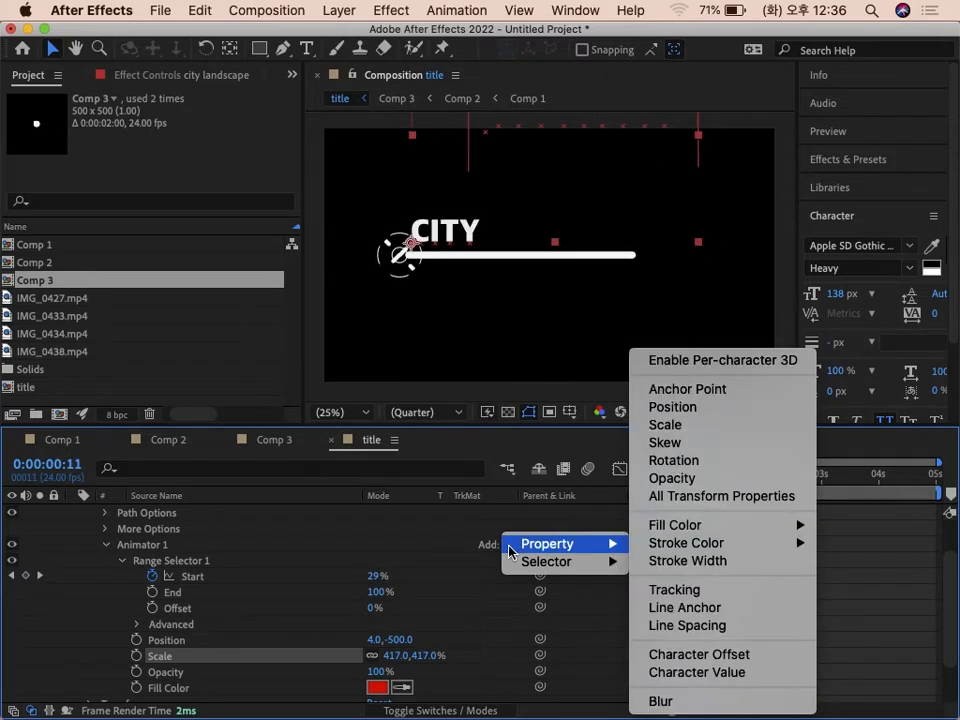
pyautogui.click(678, 468)
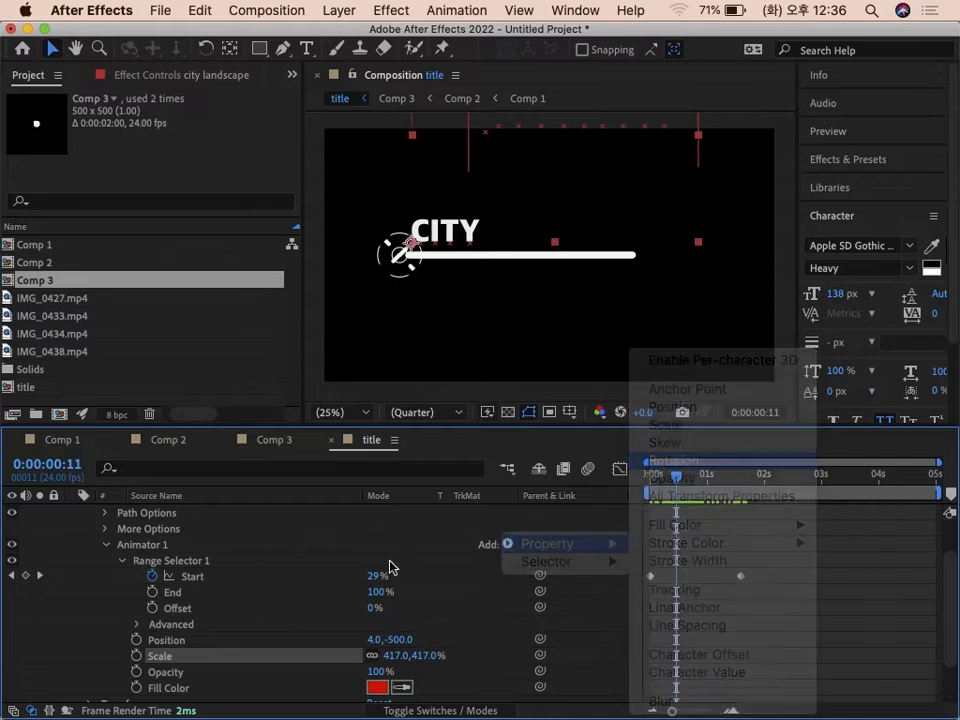
pyautogui.moveTo(392, 671); pyautogui.dragTo(484, 680)
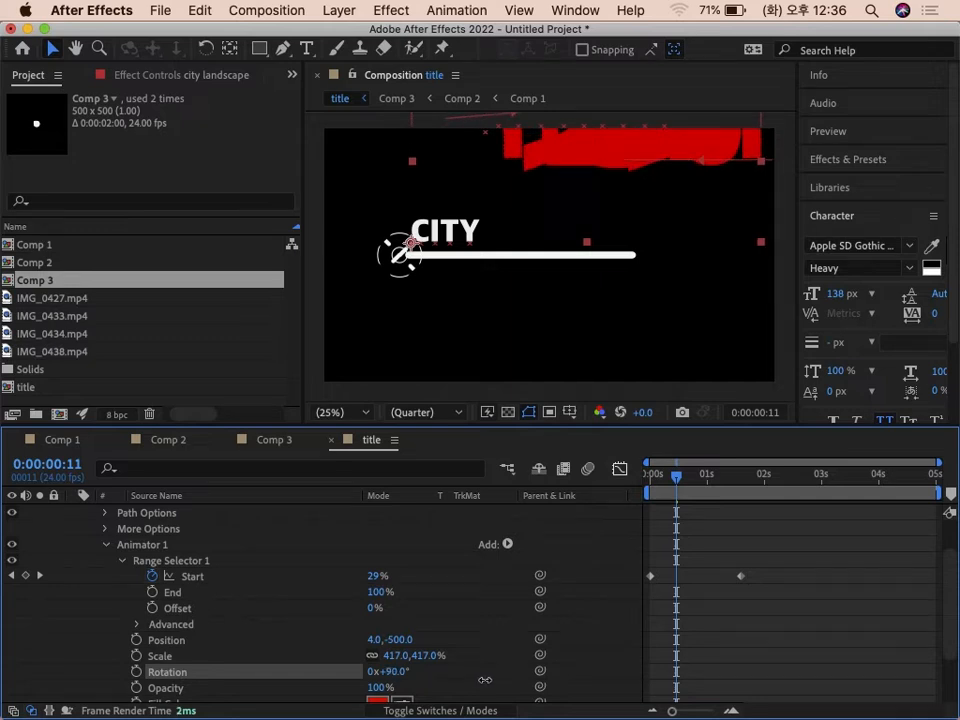
pyautogui.moveTo(692, 489); pyautogui.dragTo(594, 476)
pyautogui.press('space')
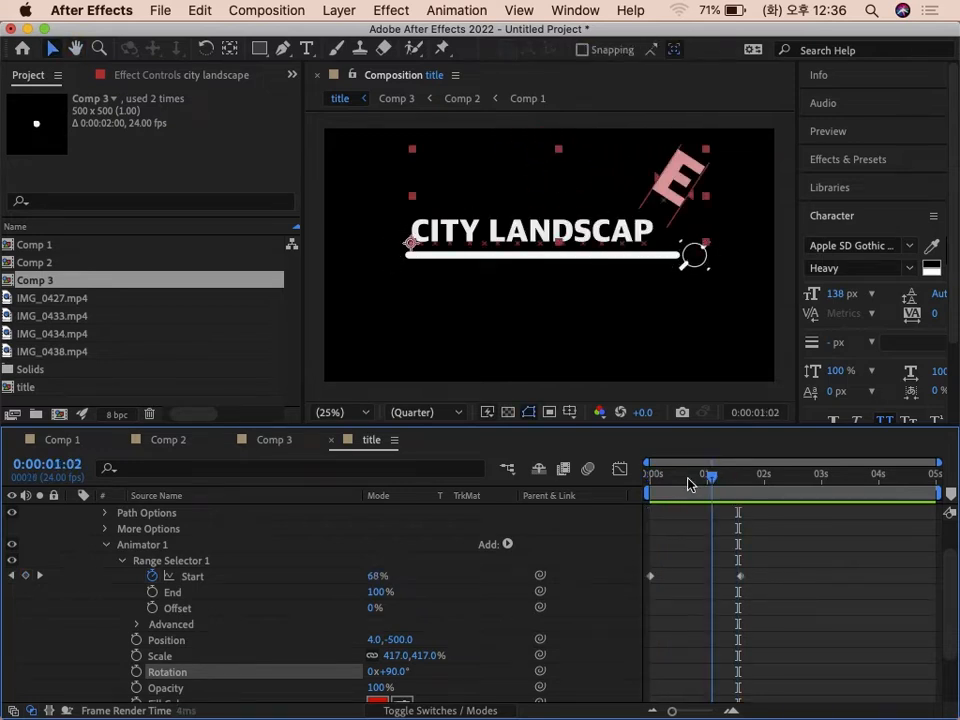
pyautogui.press('space')
pyautogui.press('space')
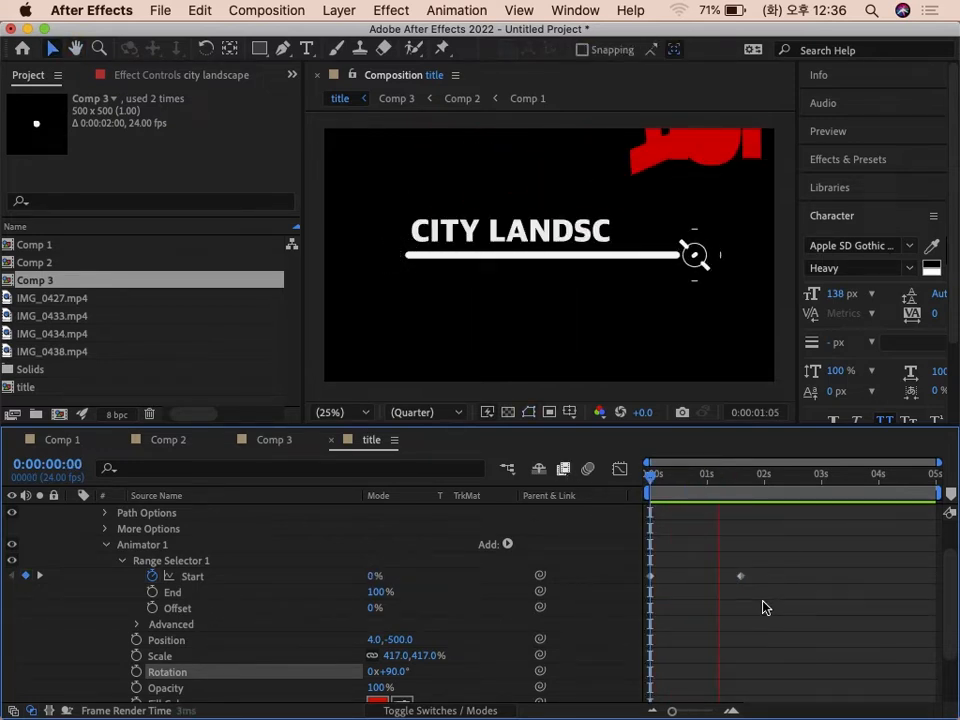
pyautogui.press('space')
# - Set Animator 1's Opacity to 0% and preview the letter animation from the beginning
pyautogui.click(664, 478)
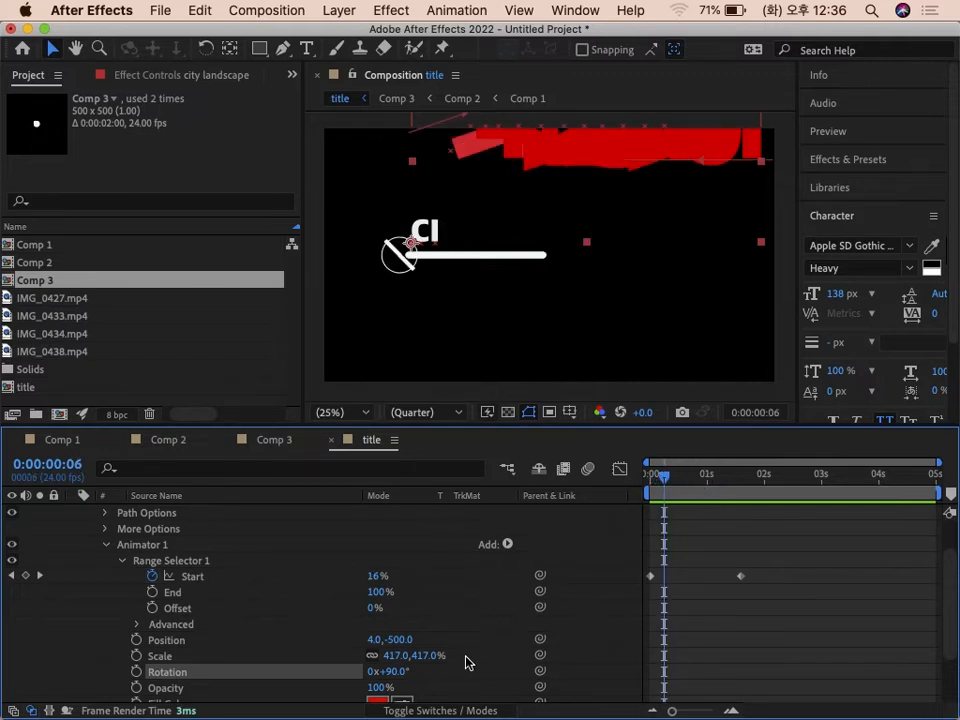
pyautogui.scroll(-4, 467, 660)
pyautogui.moveTo(378, 614); pyautogui.dragTo(229, 608)
pyautogui.press('space')
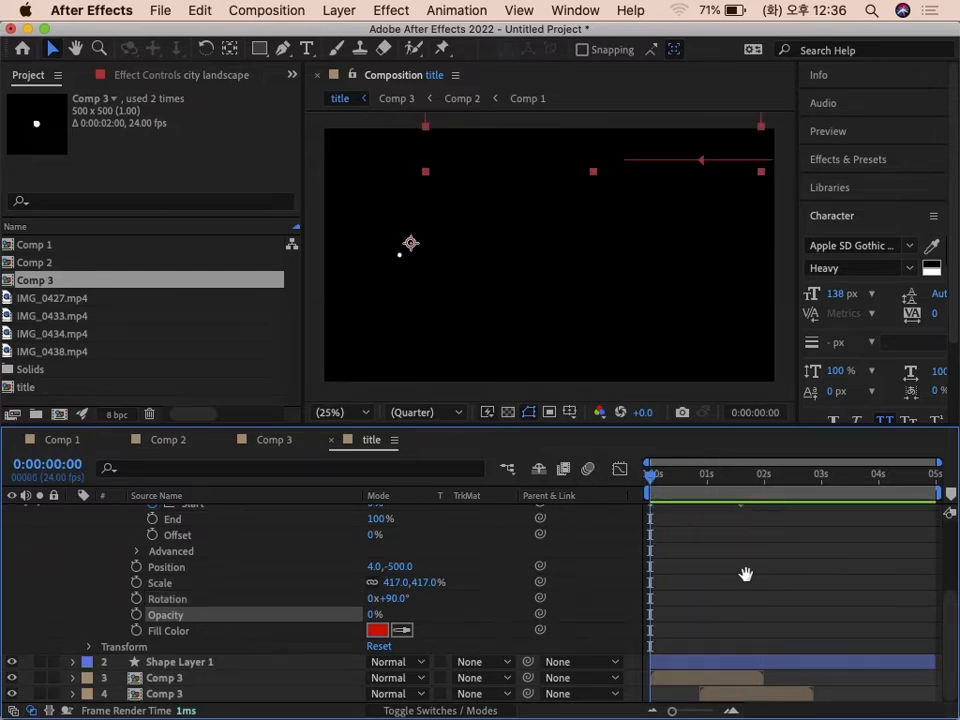
pyautogui.press('space')
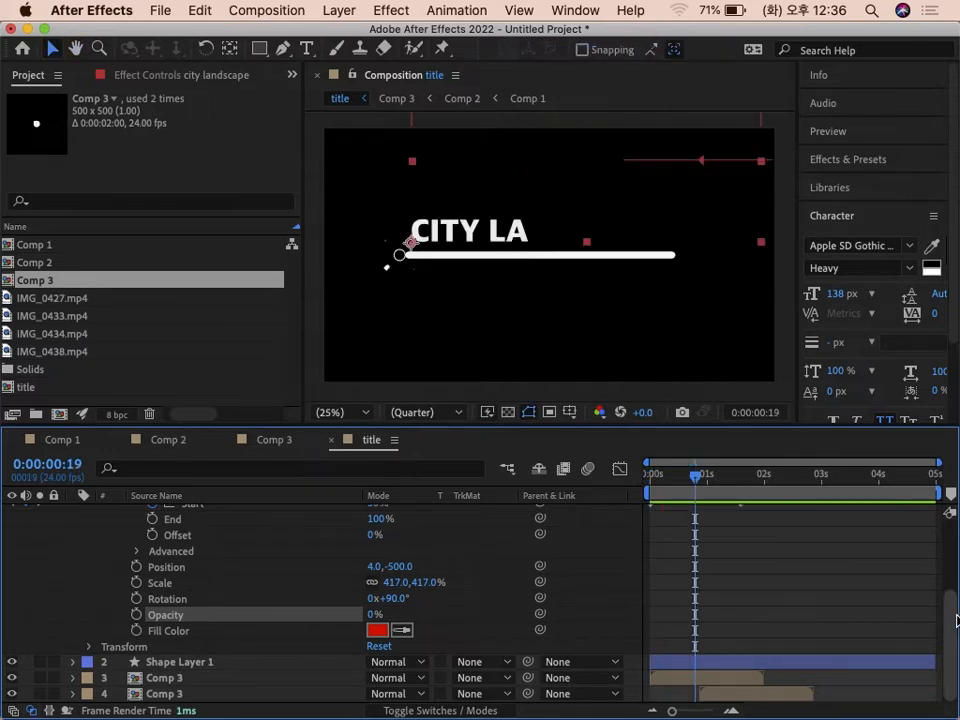
# - Collapse the properties of the city landscape layer and move the current time to 0:00:02:03
pyautogui.moveTo(952, 633); pyautogui.dragTo(949, 553)
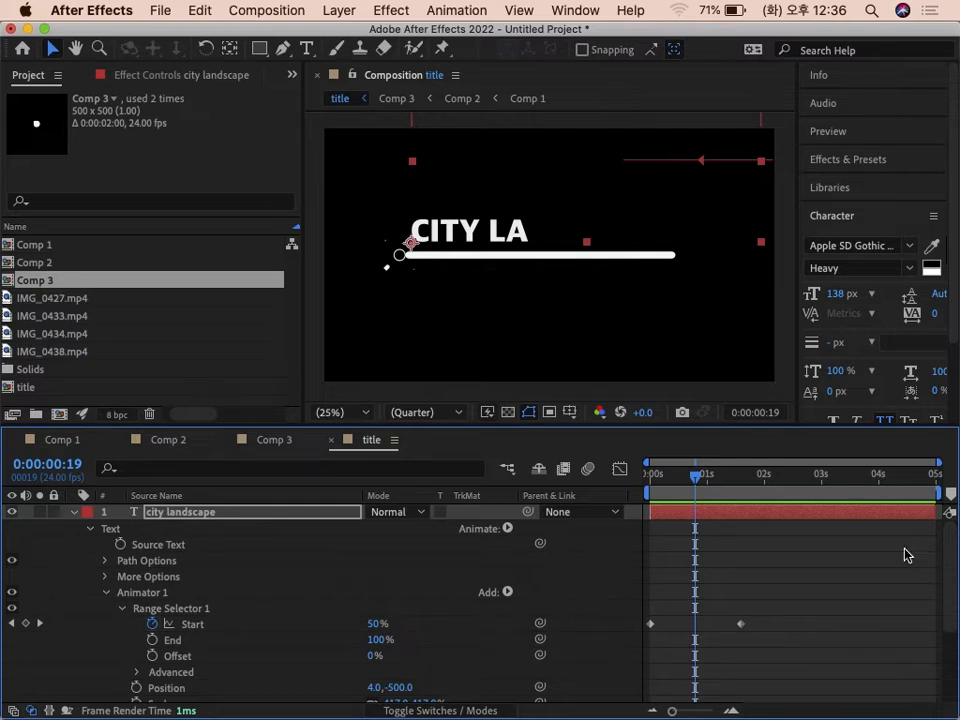
pyautogui.moveTo(709, 483); pyautogui.dragTo(743, 493)
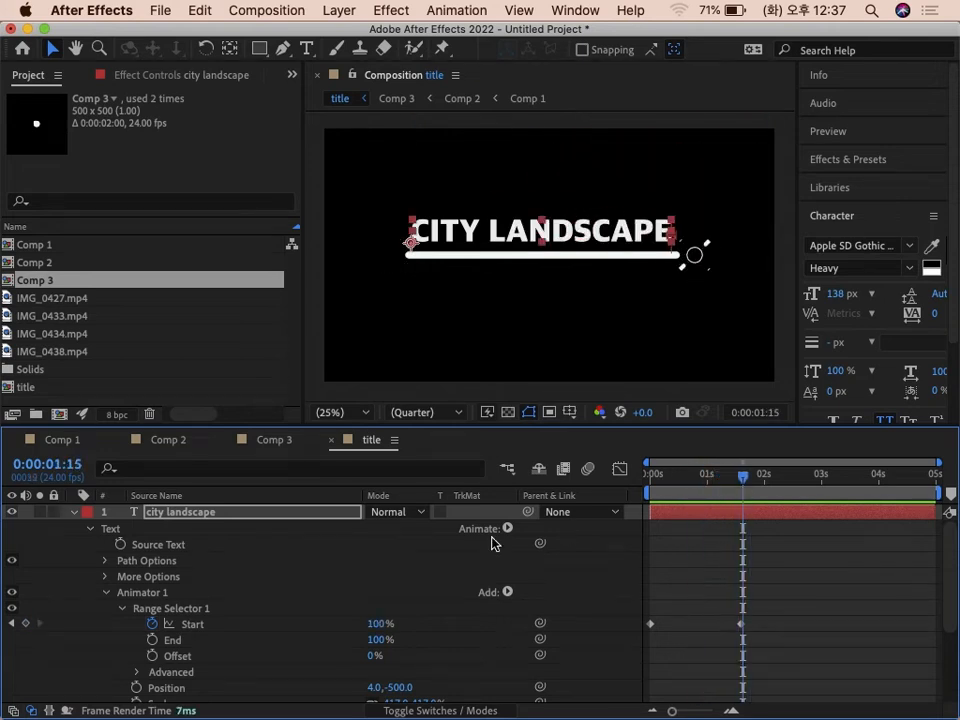
pyautogui.click(76, 515)
pyautogui.moveTo(722, 480); pyautogui.dragTo(773, 492)
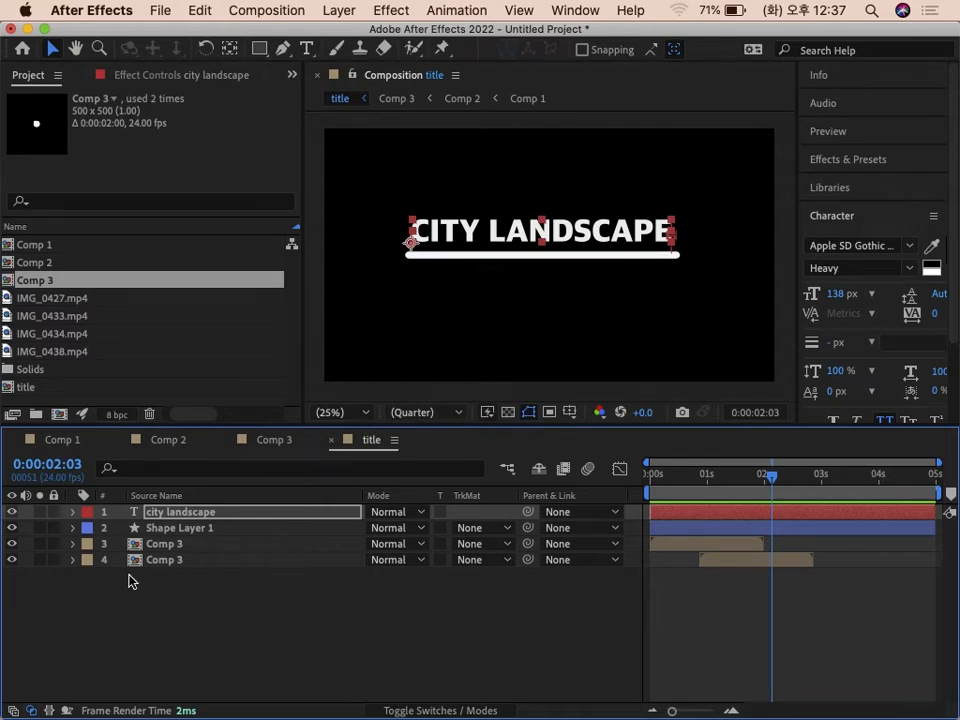
# - Create a new composition named main with a duration of 0:00:10:00, using the HDTV 1080 24 preset
pyautogui.click(267, 11)
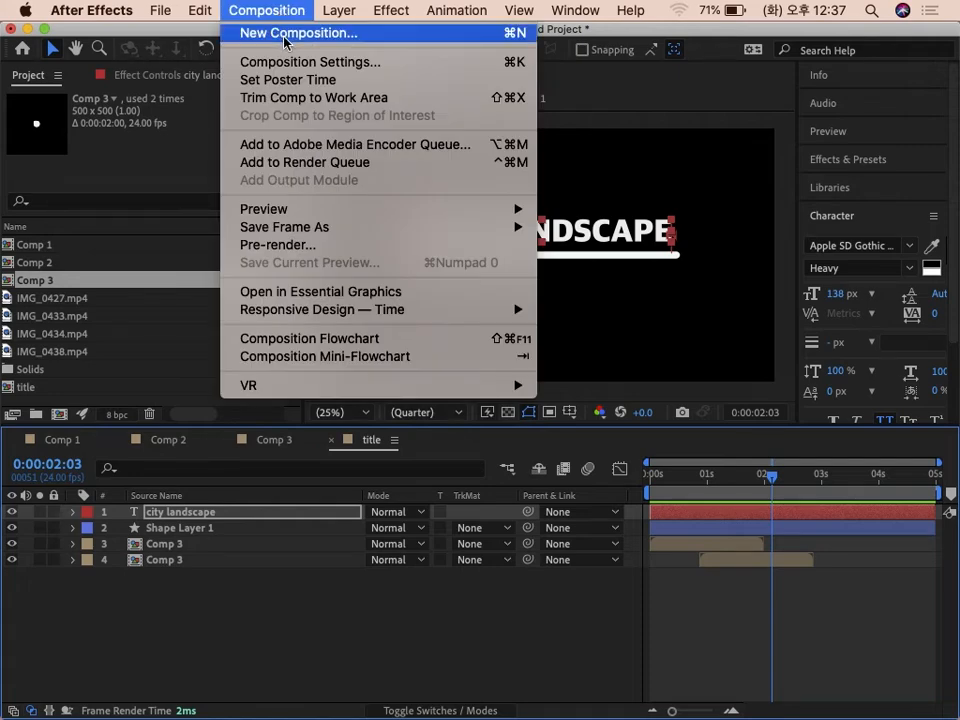
pyautogui.click(285, 35)
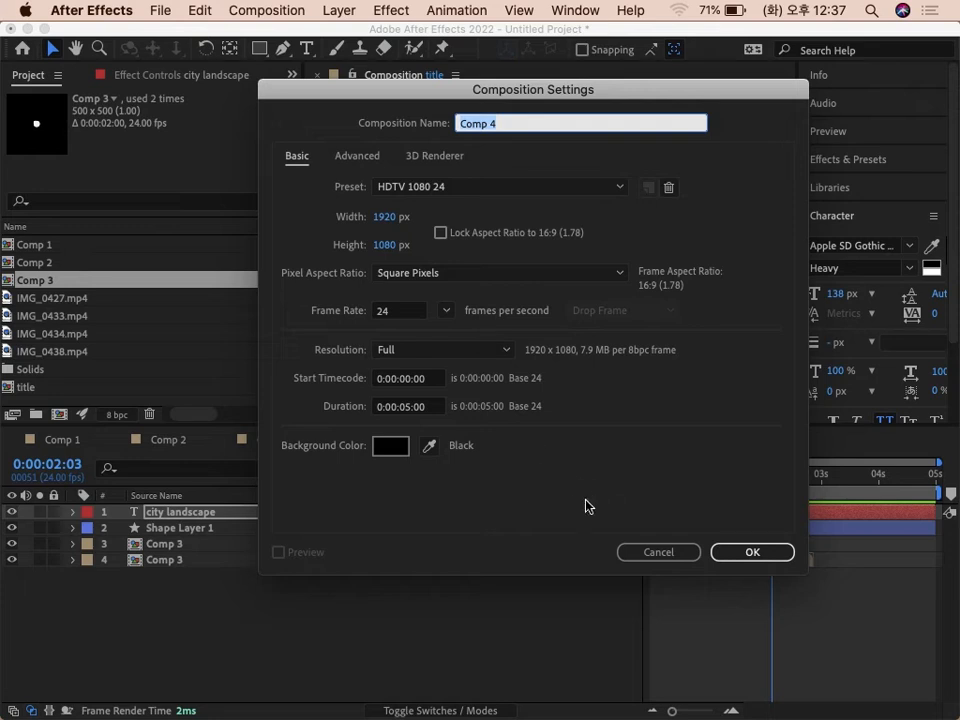
pyautogui.click(409, 416)
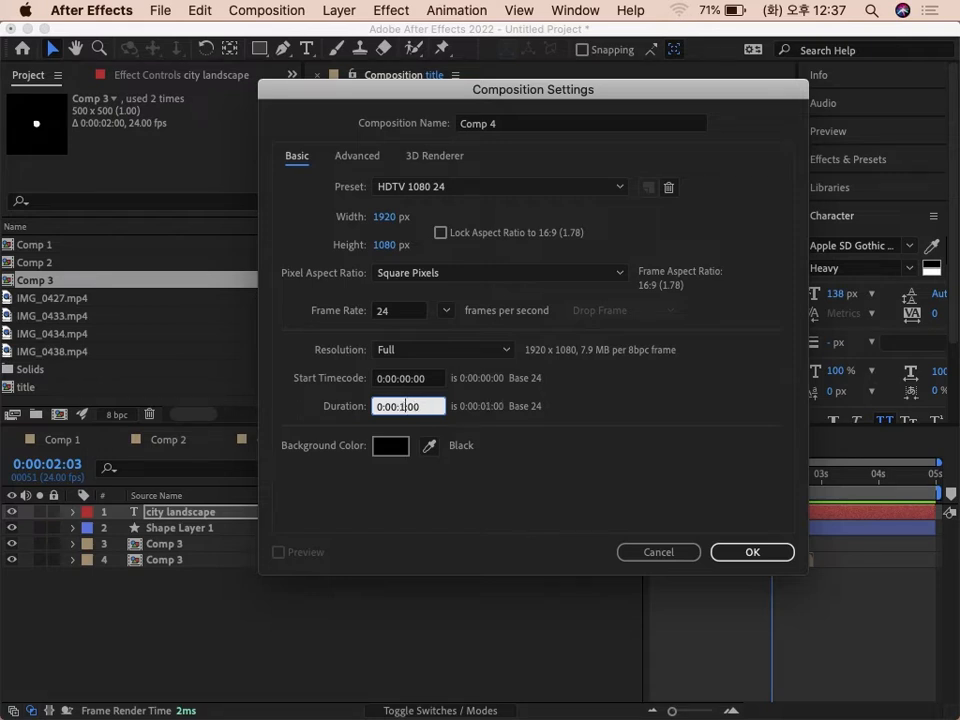
pyautogui.click(542, 124)
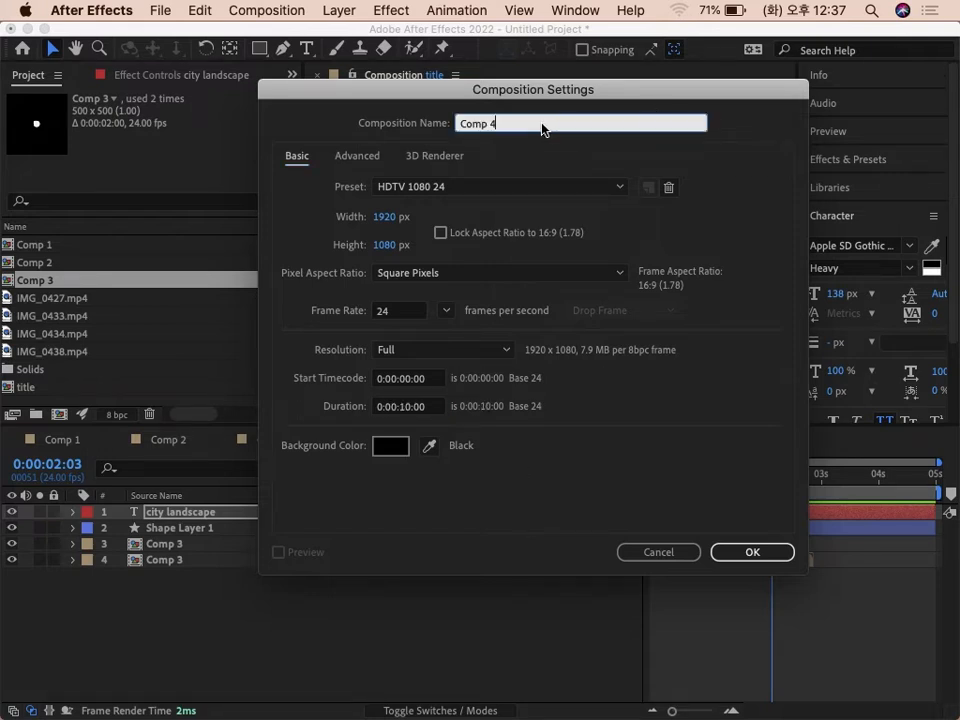
pyautogui.write('main')
pyautogui.click(749, 552)
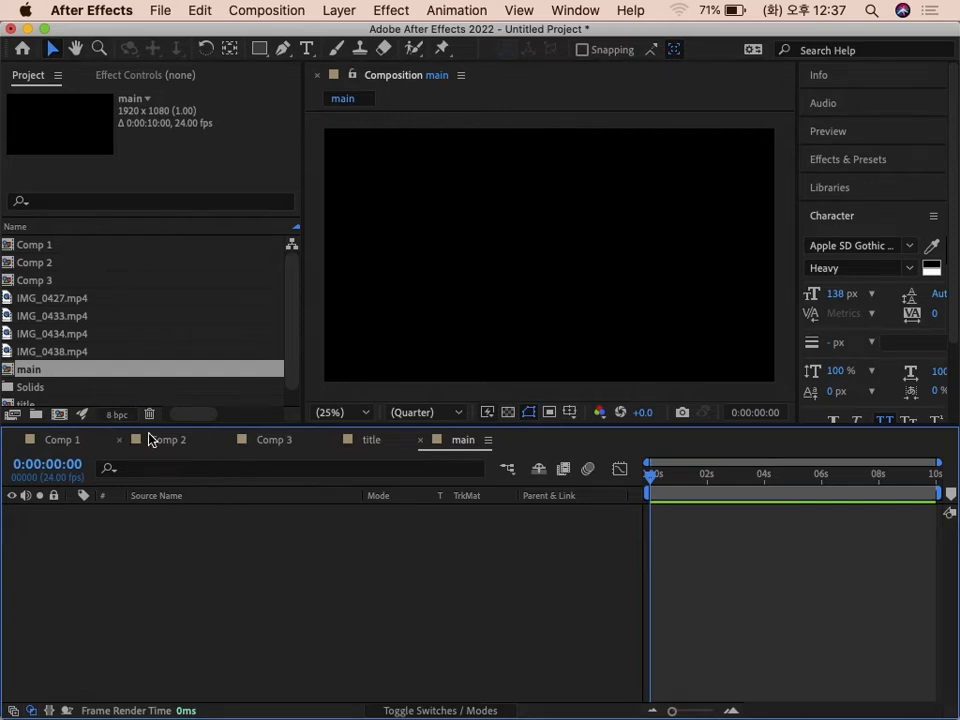
# - Add IMG_0427.mp4, IMG_0433.mp4, IMG_0434.mp4 and IMG_0438.mp4 as layers in the main composition
pyautogui.scroll(-1, 296, 369)
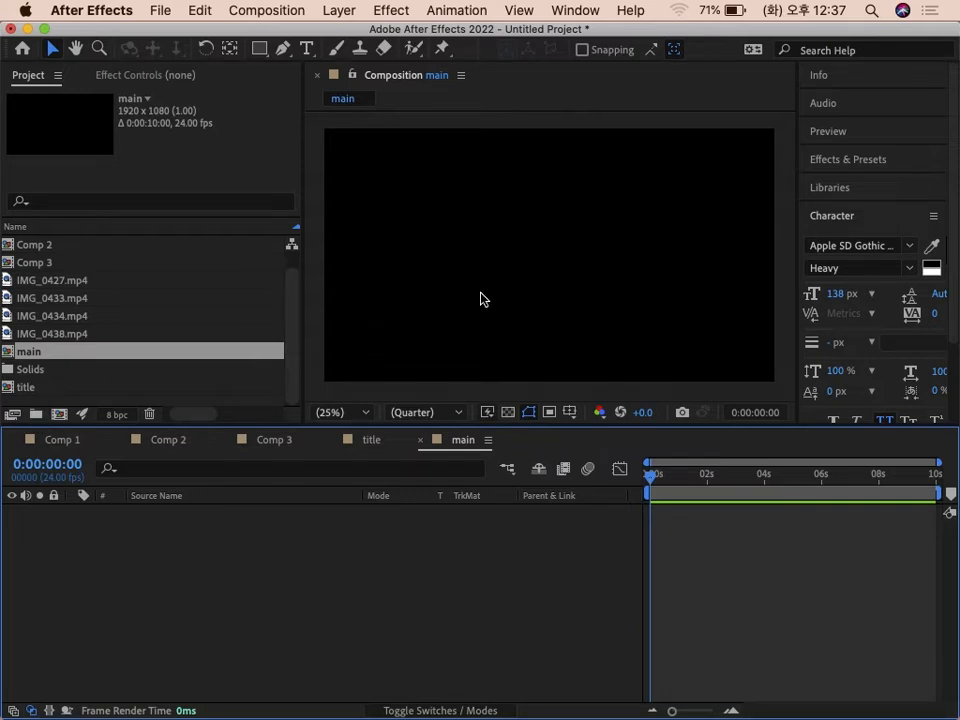
pyautogui.scroll(1, 300, 315)
pyautogui.scroll(-1, 296, 368)
pyautogui.click(75, 281)
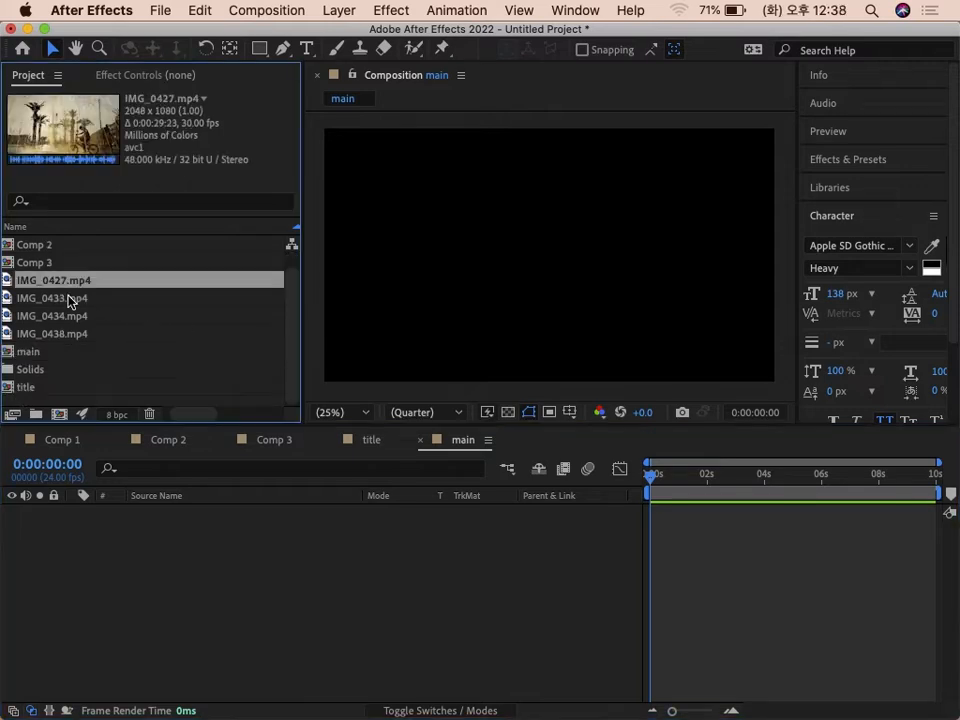
pyautogui.click(76, 298)
pyautogui.click(69, 316)
pyautogui.click(70, 333)
pyautogui.click(71, 298)
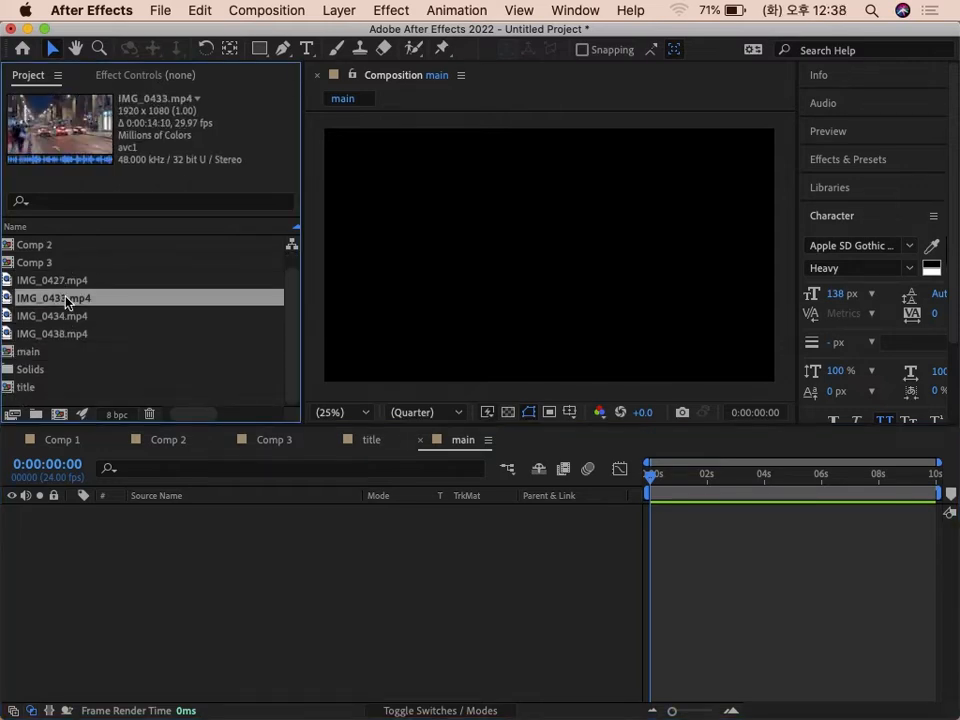
pyautogui.click(64, 283)
pyautogui.keyDown('shift'); pyautogui.click(63, 334); pyautogui.keyUp('shift')
pyautogui.moveTo(63, 334); pyautogui.dragTo(58, 540)
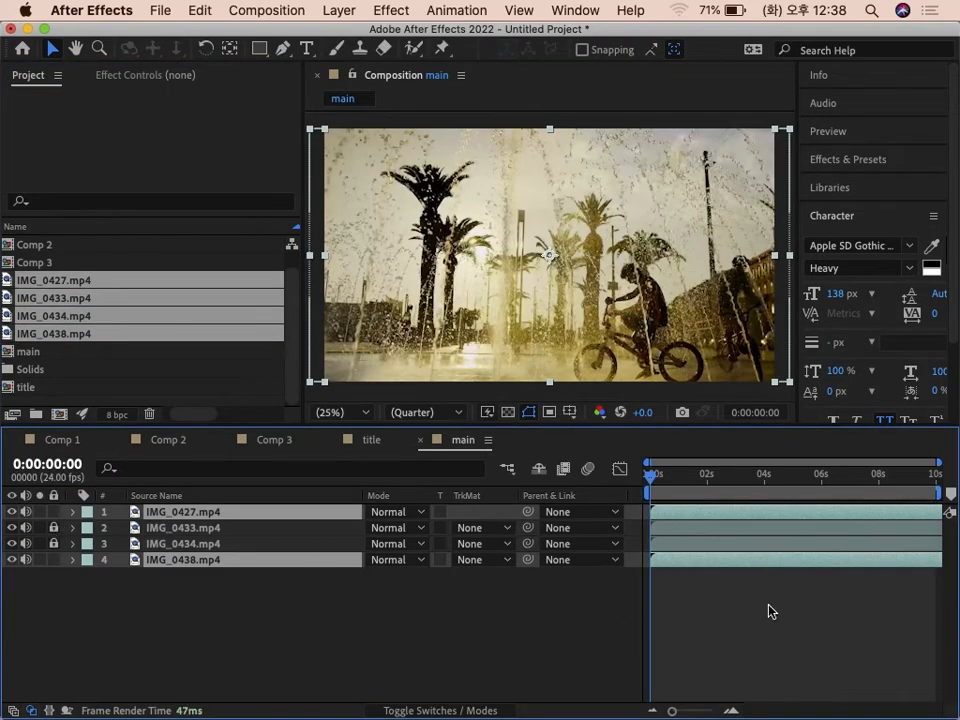
pyautogui.moveTo(671, 476); pyautogui.dragTo(620, 483)
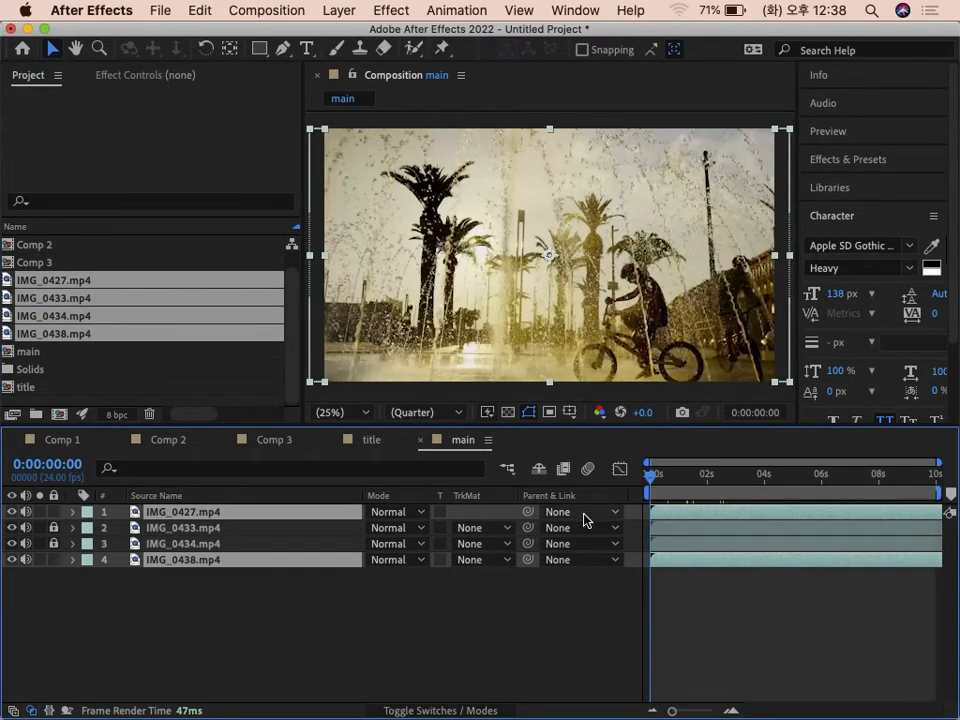
# - Unlock the IMG_0433.mp4 and IMG_0434.mp4 layers and set the Scale of all four video layers to 50%
pyautogui.click(285, 585)
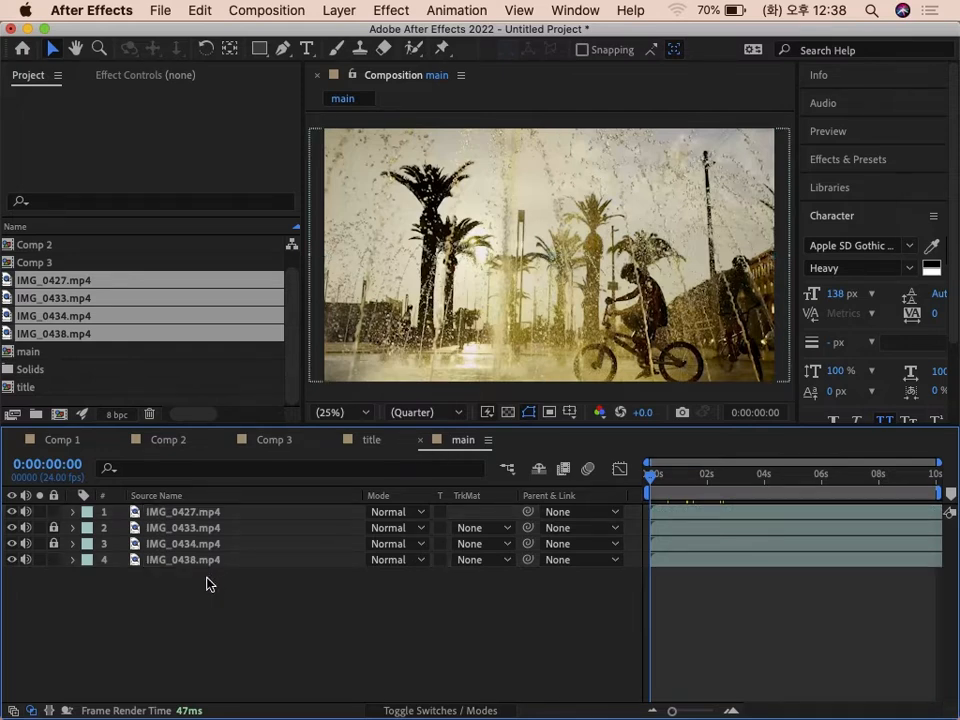
pyautogui.click(54, 528)
pyautogui.moveTo(161, 589); pyautogui.dragTo(144, 489)
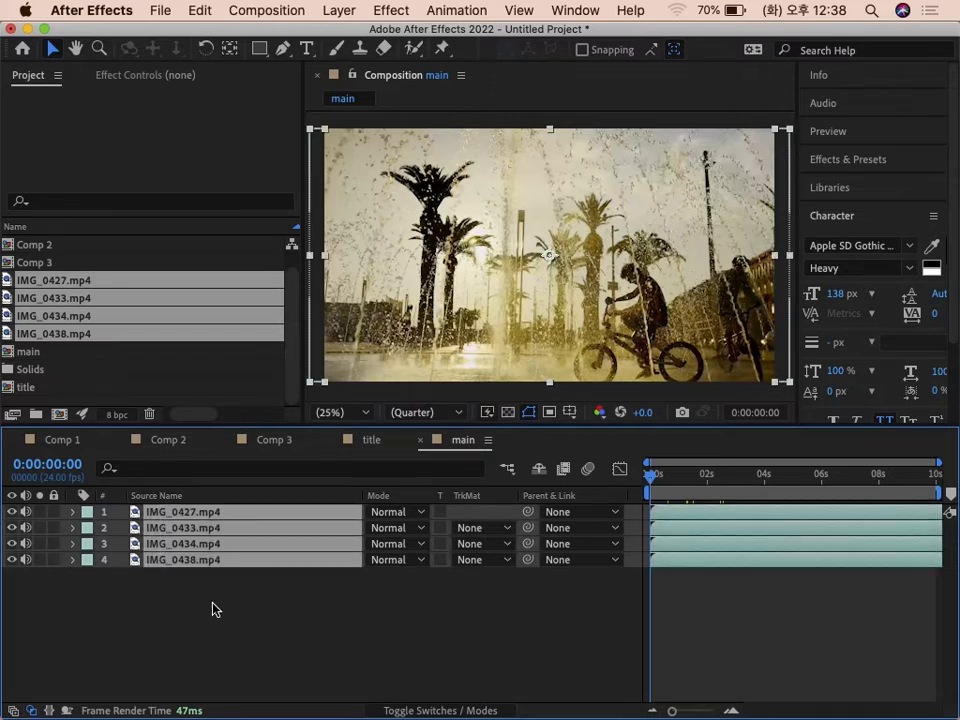
pyautogui.press('s')
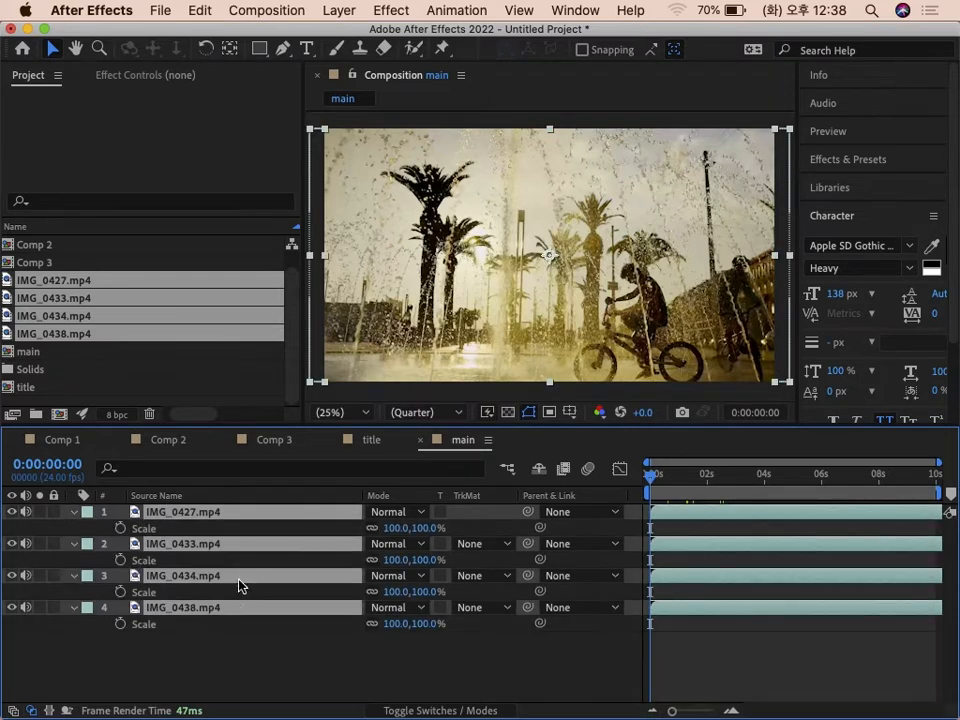
pyautogui.moveTo(428, 528); pyautogui.dragTo(382, 528)
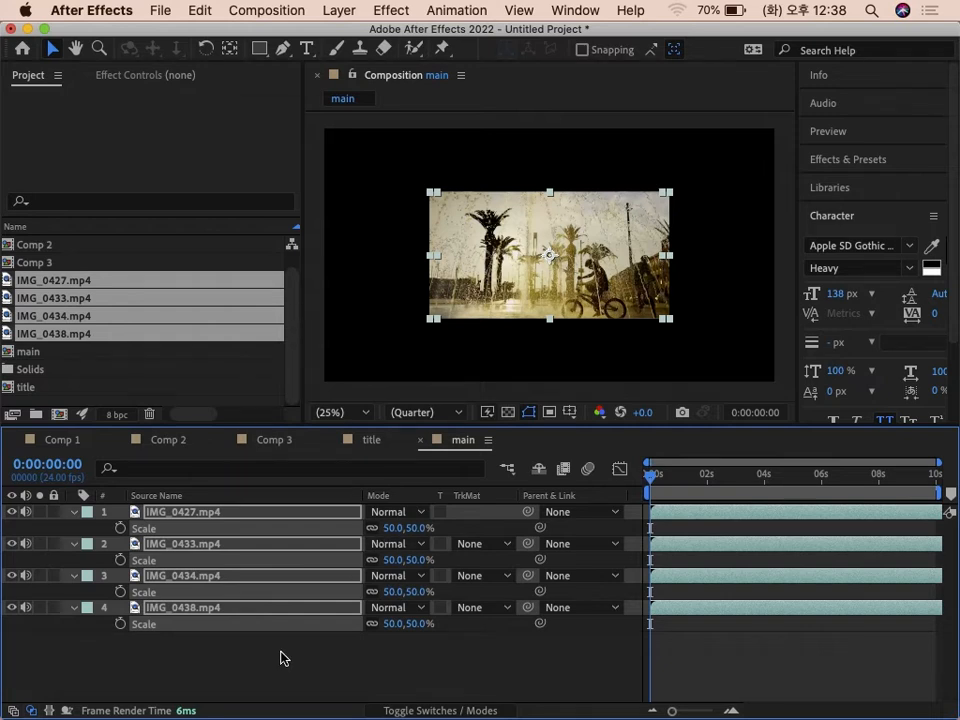
# - Show Position alongside Scale for all four layers and set IMG_0427.mp4's Position to 495, 260 in the frame's upper-left quarter
pyautogui.hotkey('shift', 'p')
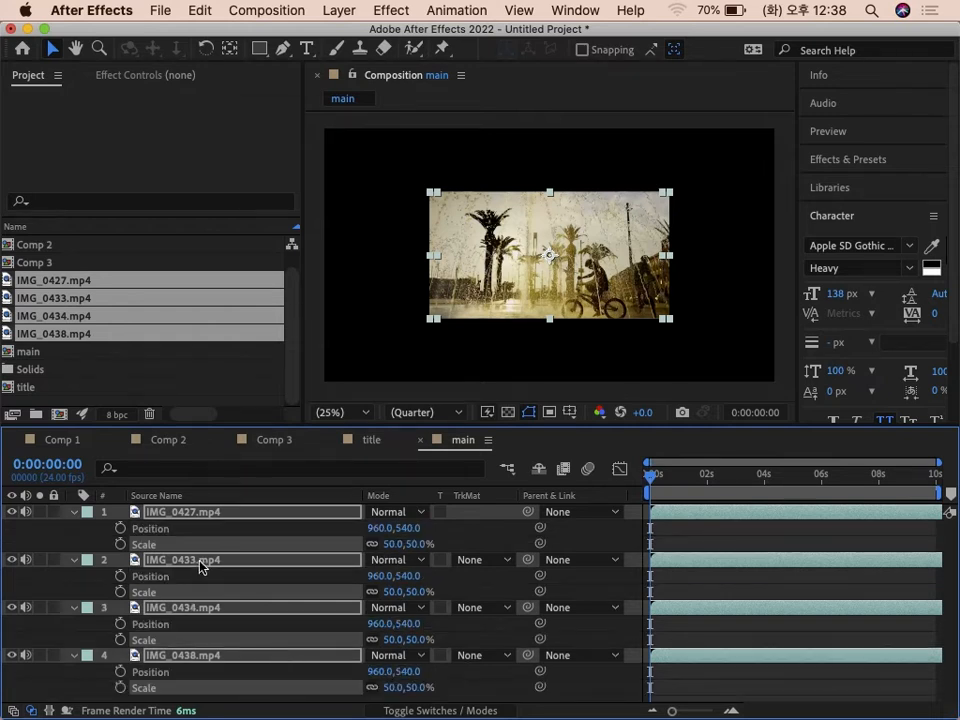
pyautogui.click(466, 541)
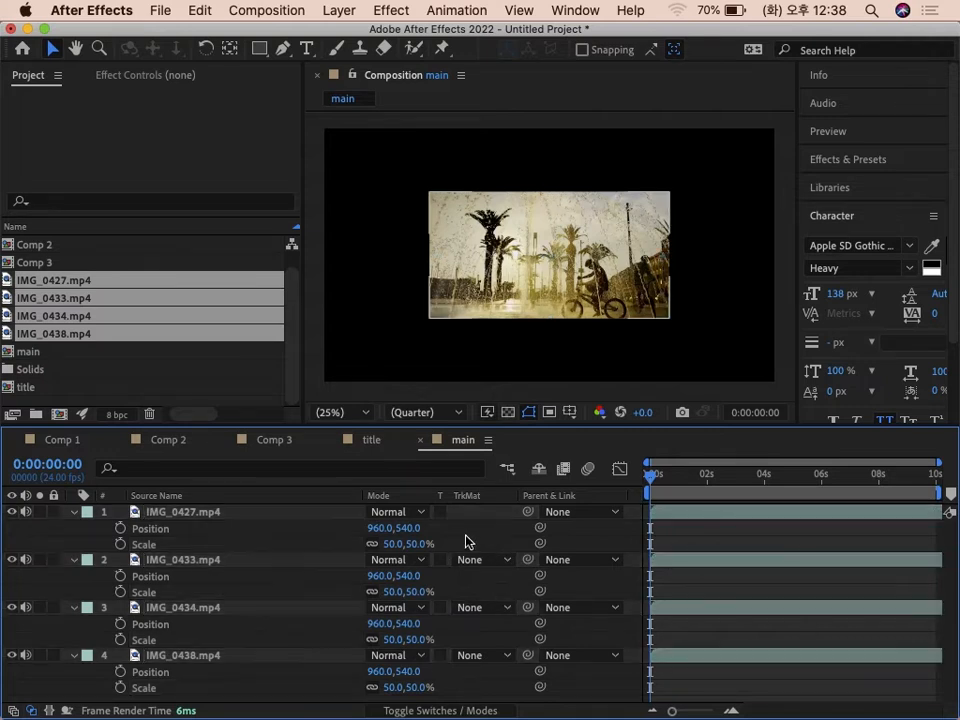
pyautogui.click(236, 517)
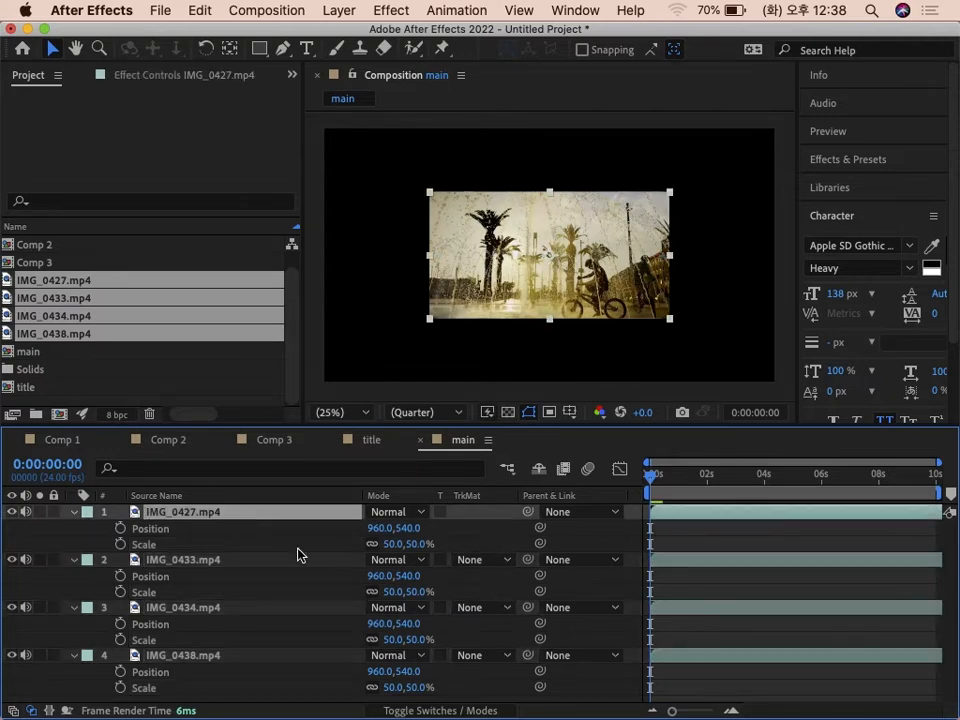
pyautogui.moveTo(380, 528); pyautogui.dragTo(210, 532)
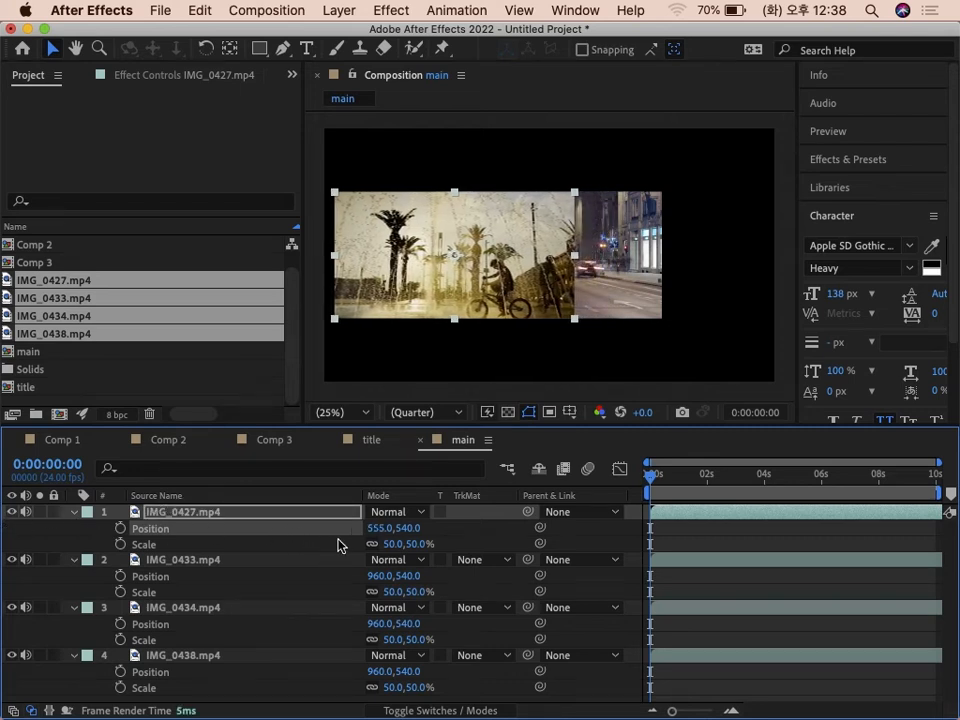
pyautogui.moveTo(381, 529)
pyautogui.mouseDown()
pyautogui.moveTo(360, 529)
pyautogui.moveTo(392, 528)
pyautogui.moveTo(377, 529)
pyautogui.mouseUp()
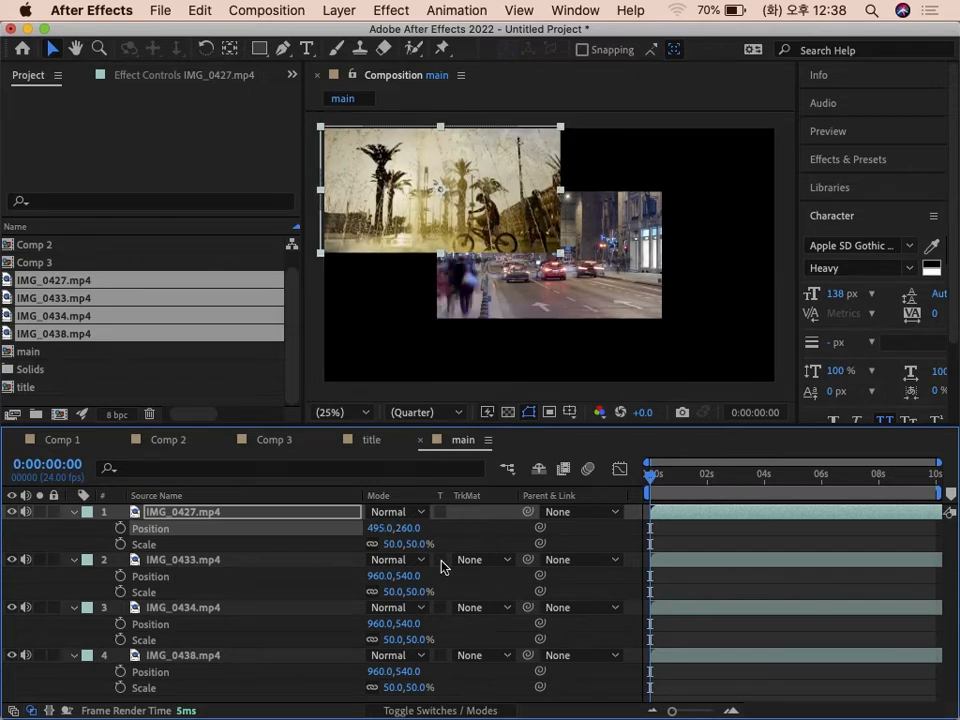
# - Set IMG_0433.mp4's Position to 1470, 244 so it fills the upper-right quarter of the frame
pyautogui.click(250, 569)
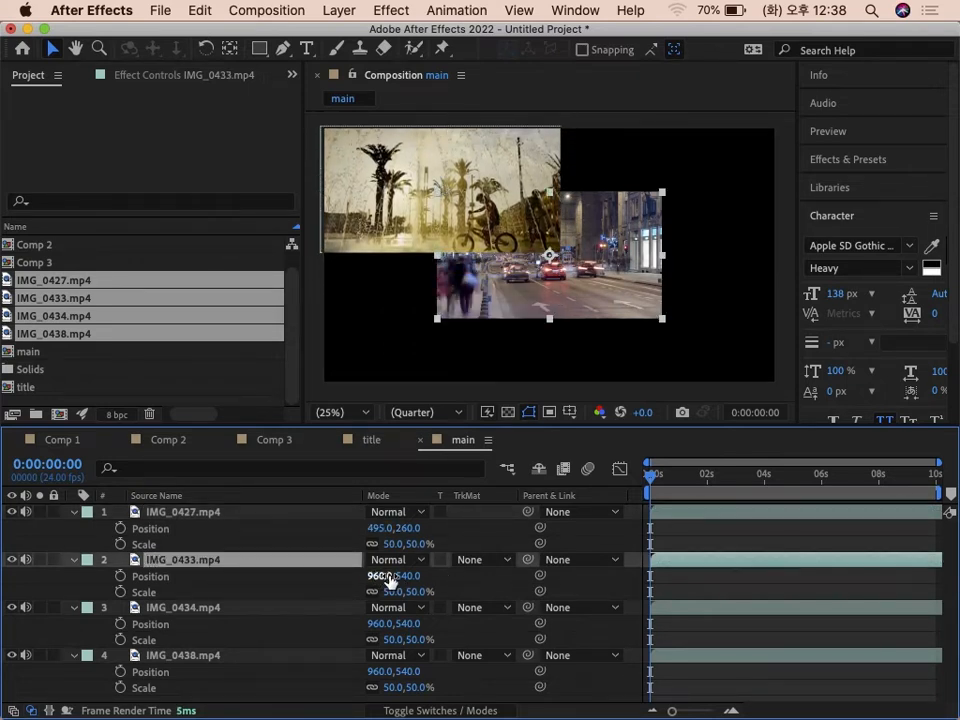
pyautogui.moveTo(377, 577); pyautogui.dragTo(418, 587)
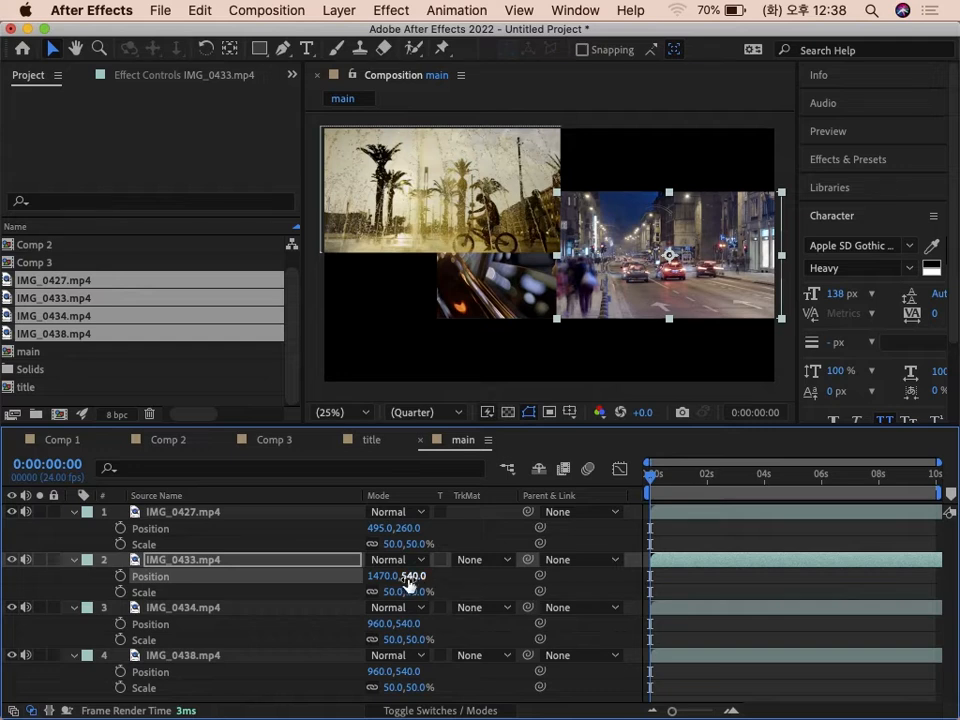
pyautogui.moveTo(413, 583); pyautogui.dragTo(168, 549)
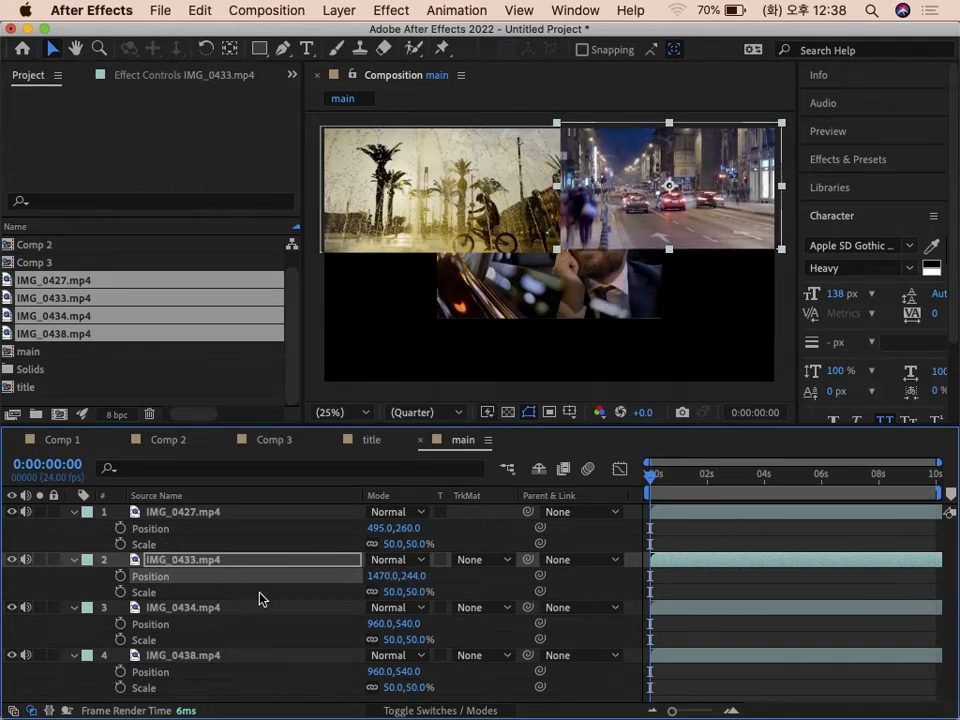
# - Set IMG_0434.mp4's Position to 520, 802 and IMG_0438.mp4's Position to 1455, 774 to fill the lower half of the frame
pyautogui.moveTo(380, 624); pyautogui.dragTo(638, 641)
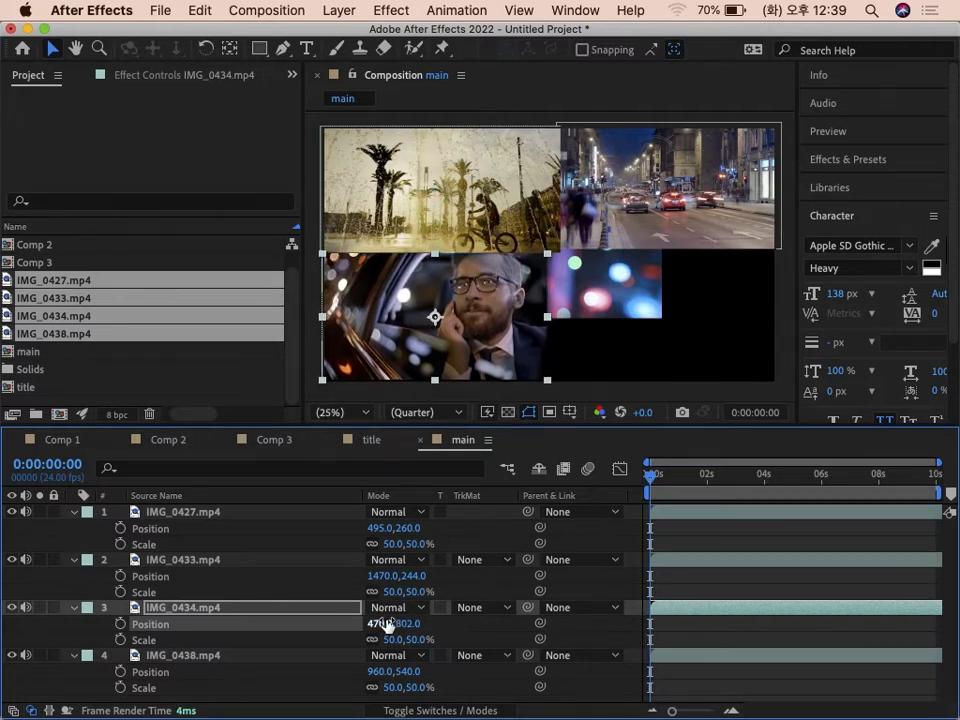
pyautogui.moveTo(384, 624); pyautogui.dragTo(429, 631)
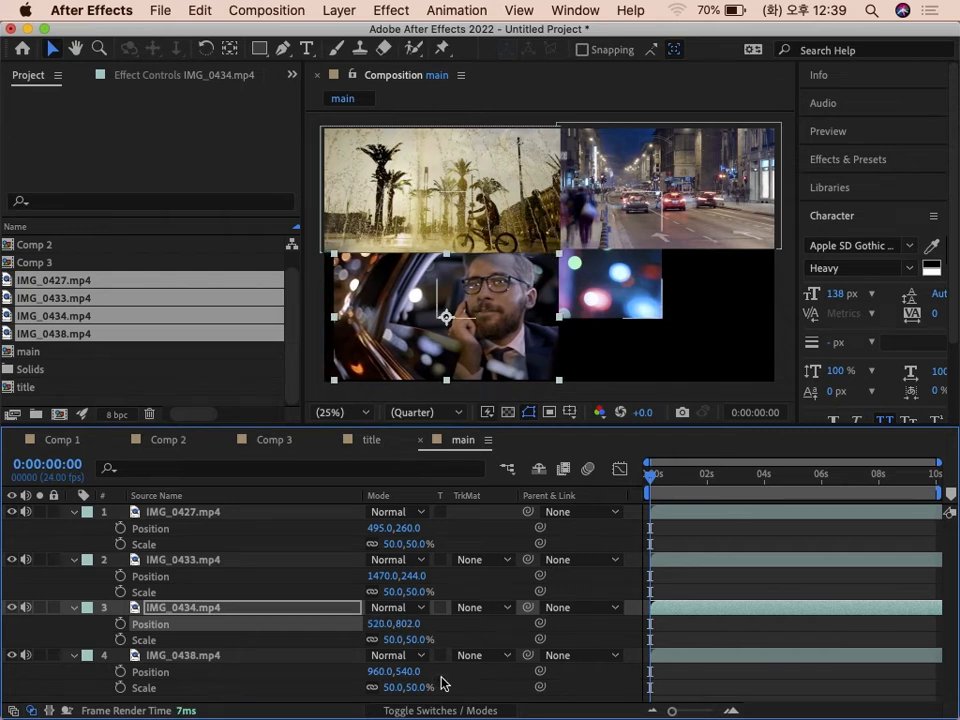
pyautogui.moveTo(375, 671); pyautogui.dragTo(457, 683)
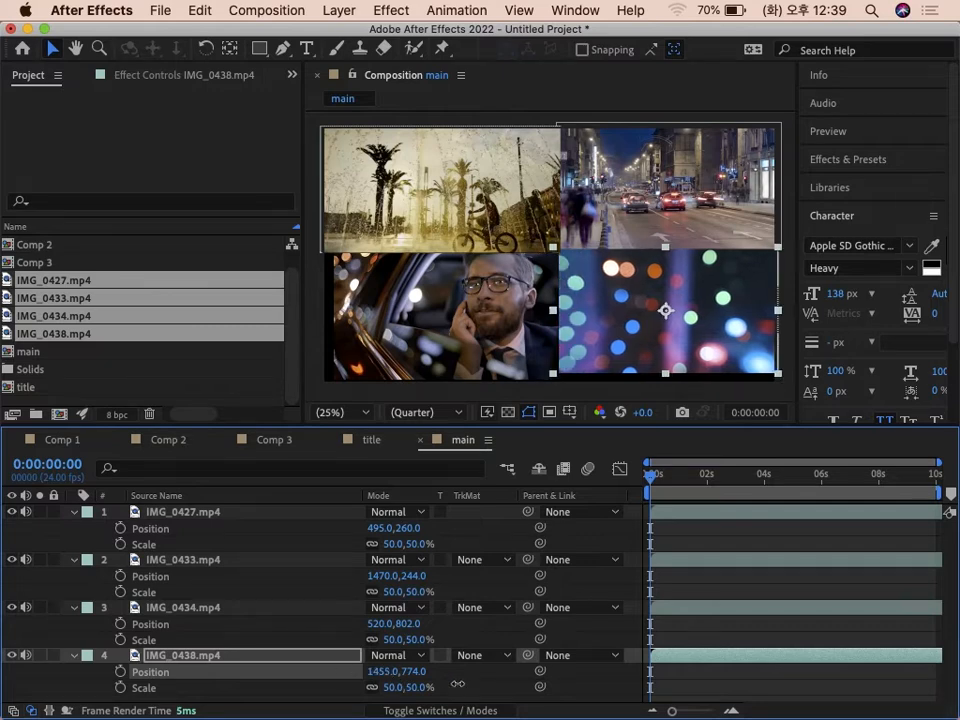
# - Scrub through the first seconds of the main composition to check the four-clip layout, with the view fitted to the frame
pyautogui.click(684, 472)
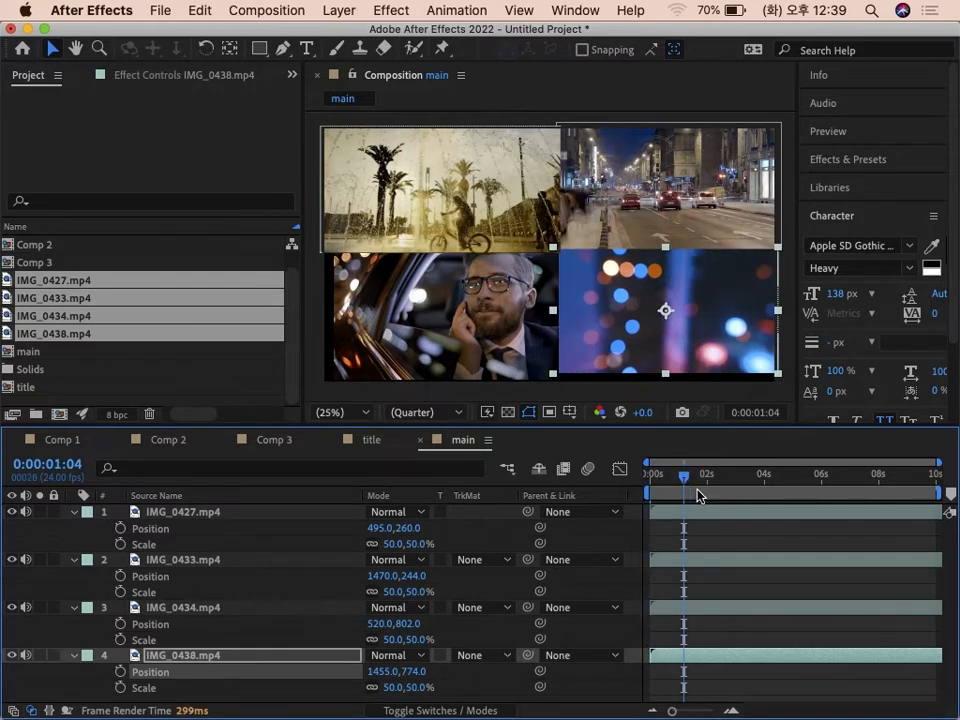
pyautogui.click(217, 137)
pyautogui.click(529, 101)
pyautogui.click(710, 478)
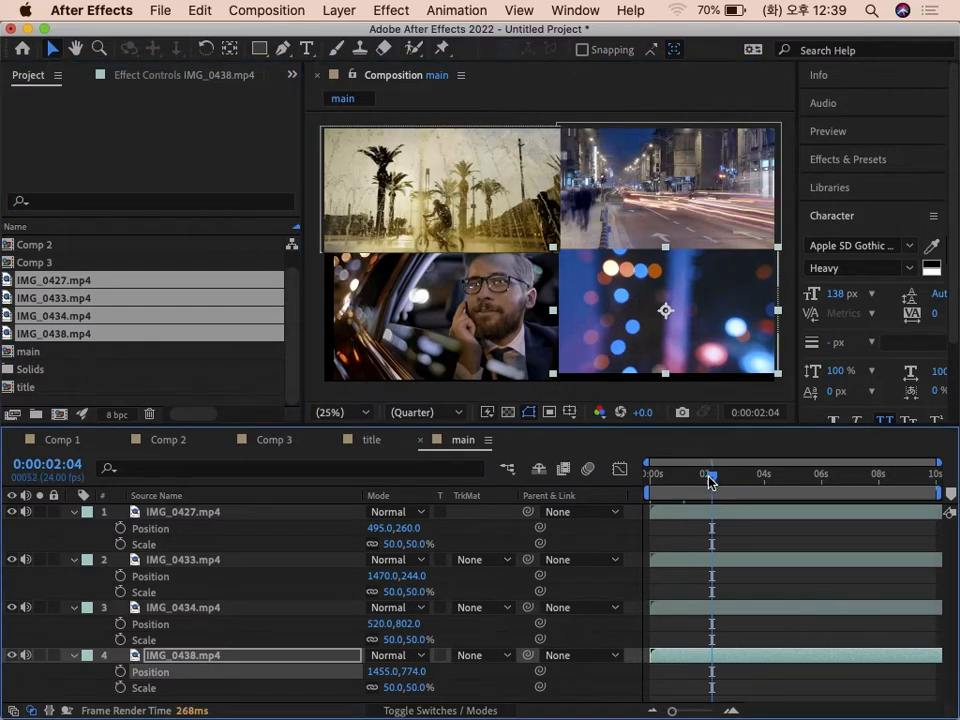
pyautogui.click(364, 412)
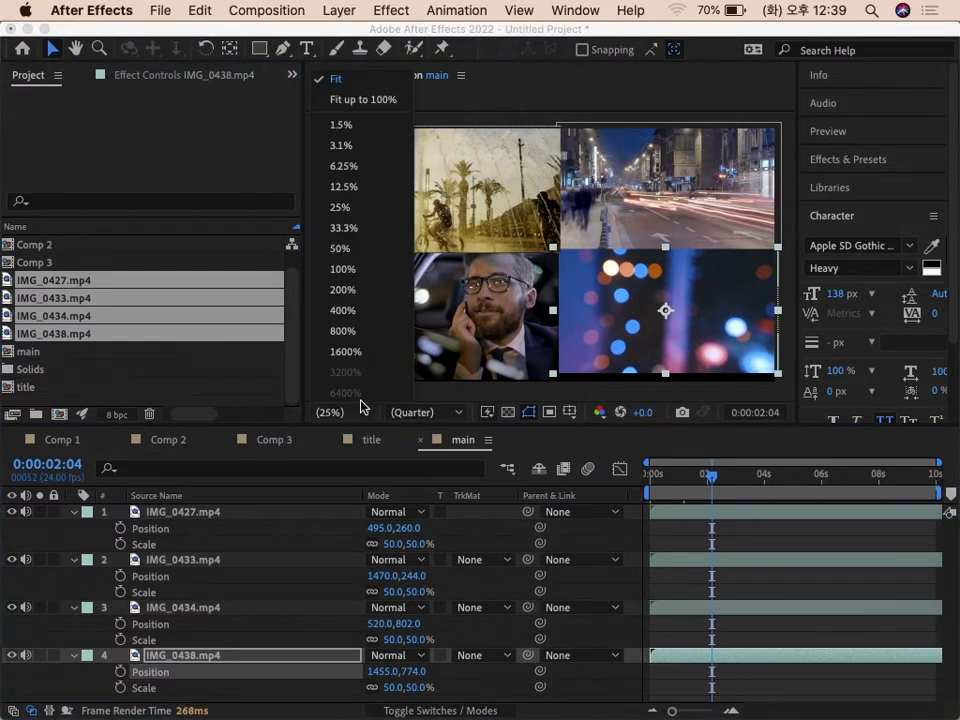
pyautogui.click(336, 79)
pyautogui.moveTo(688, 478); pyautogui.dragTo(718, 490)
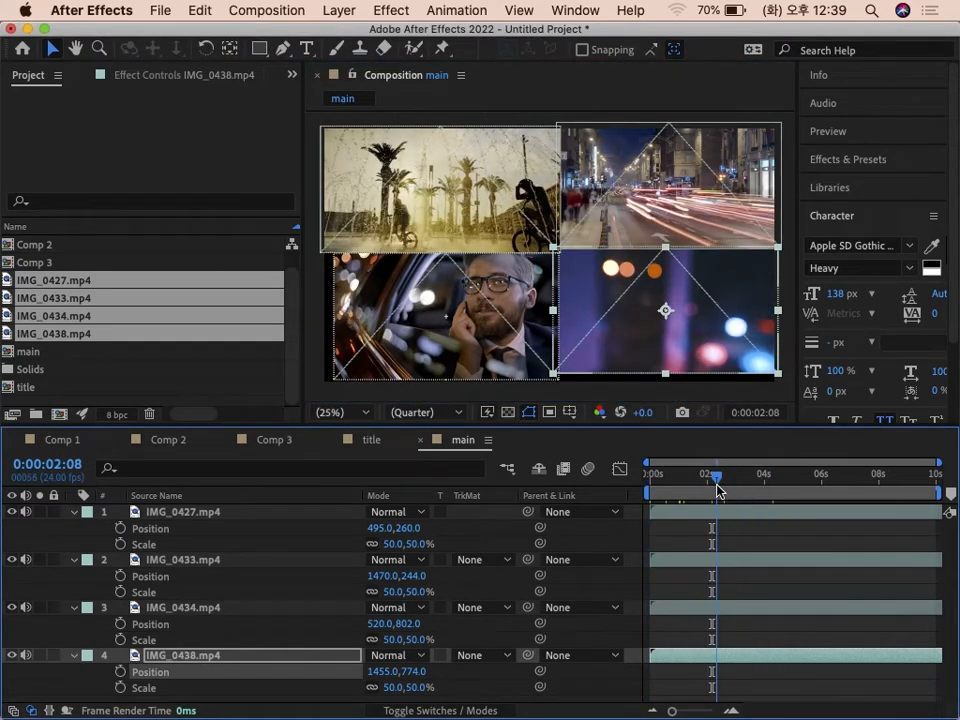
pyautogui.click(666, 373)
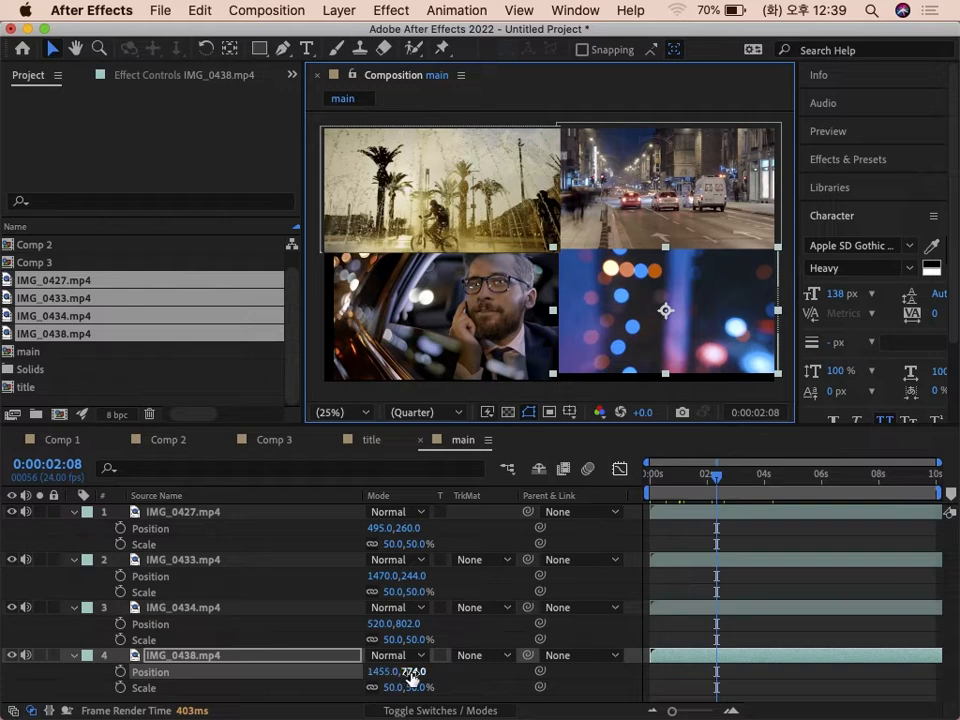
# - Set the vertical position of IMG_0438.mp4 to 808 and of IMG_0433.mp4 to 269, and return the current time to 0:00:00:00
pyautogui.moveTo(412, 678); pyautogui.dragTo(436, 670)
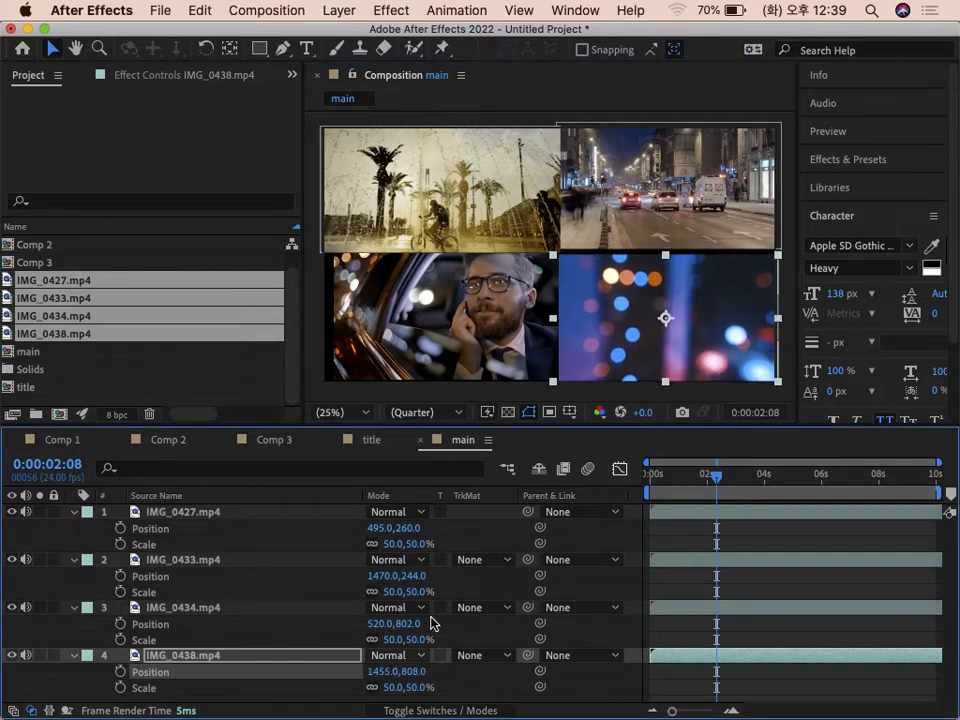
pyautogui.moveTo(412, 576); pyautogui.dragTo(430, 583)
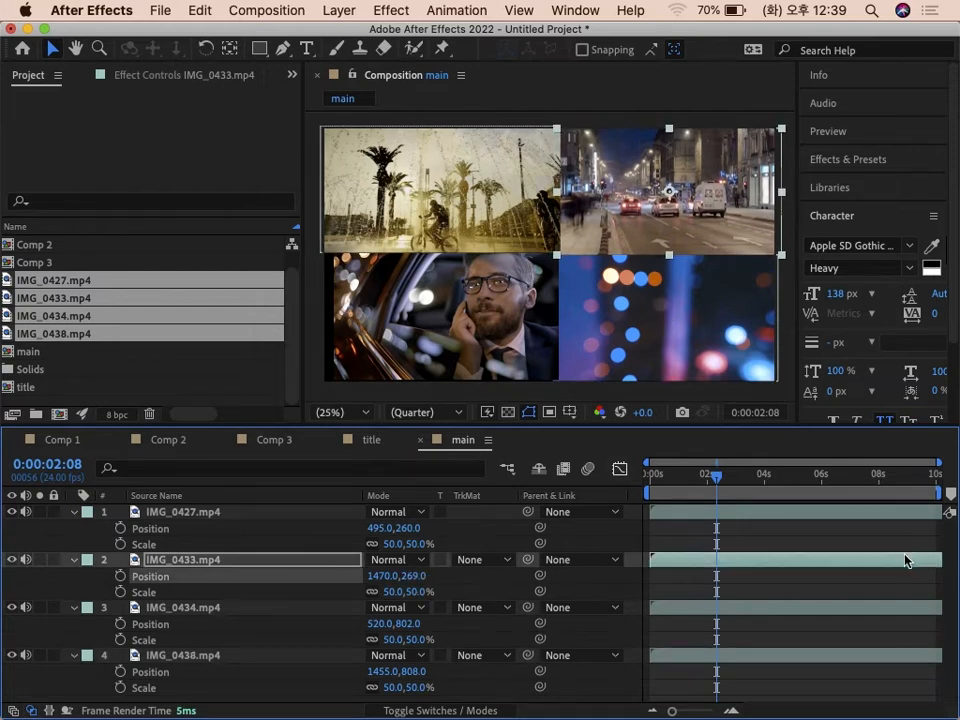
pyautogui.moveTo(718, 478); pyautogui.dragTo(600, 478)
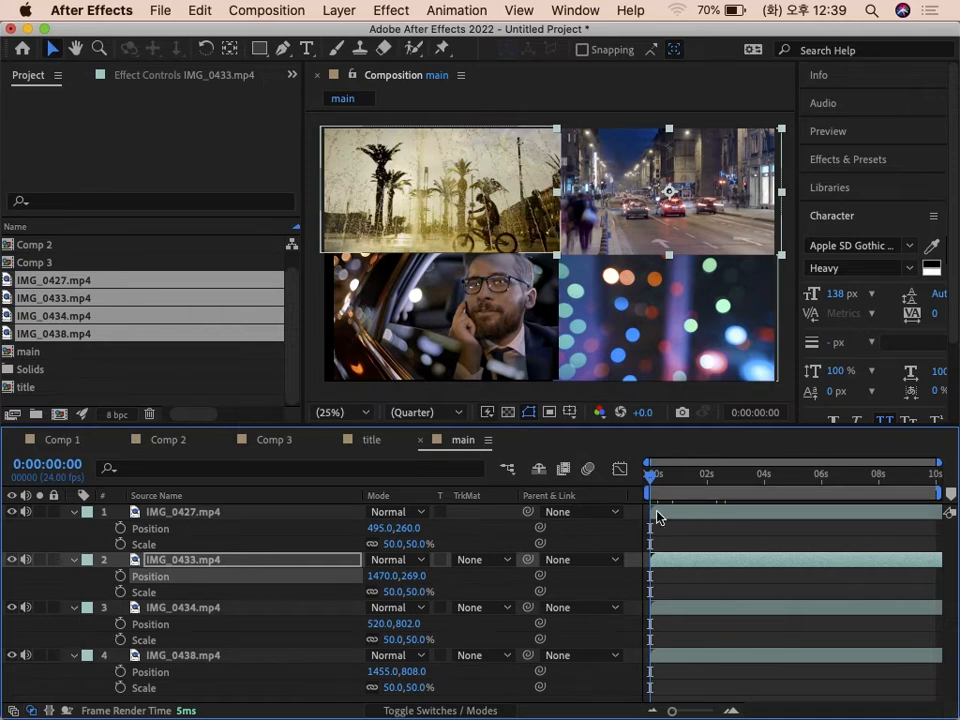
# - Collapse the properties of all four video layers and show the layer switches in place of the blending modes
pyautogui.click(192, 514)
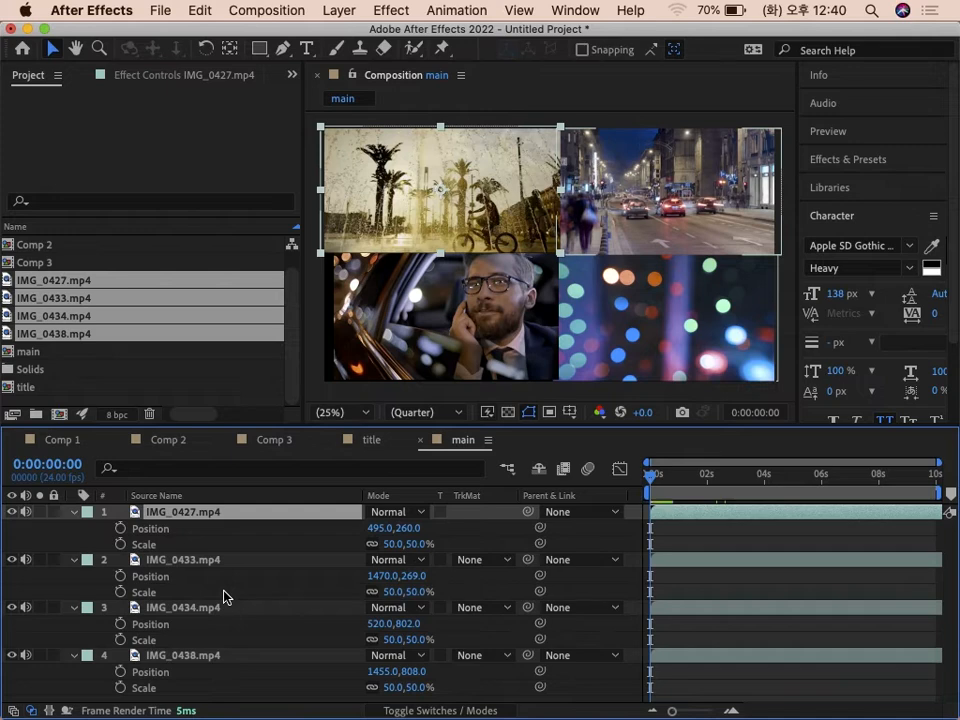
pyautogui.press('super+a')
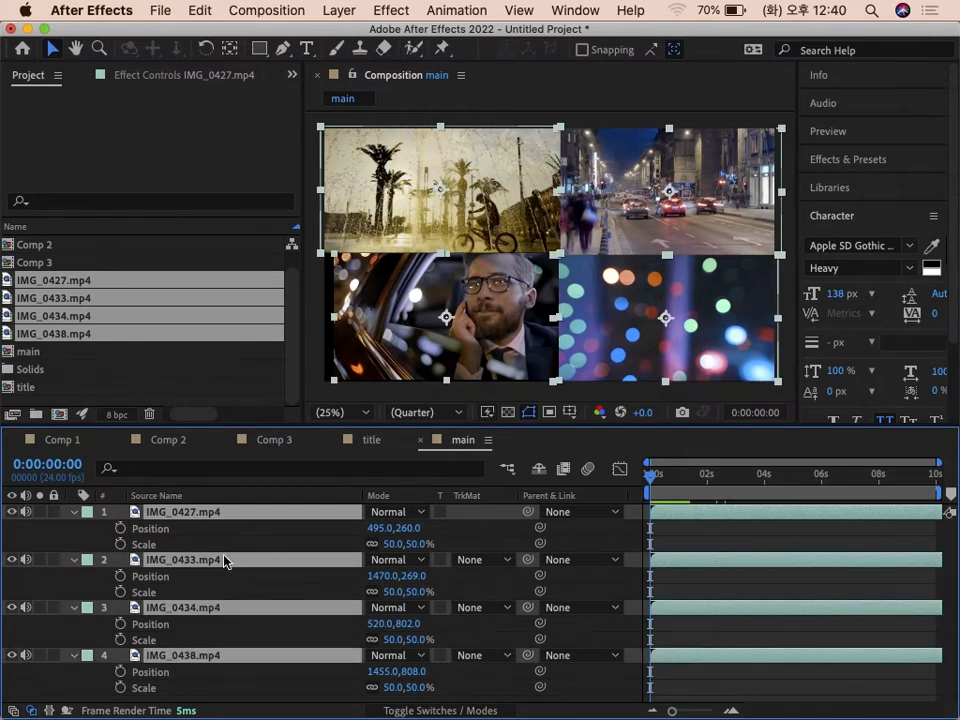
pyautogui.press('u')
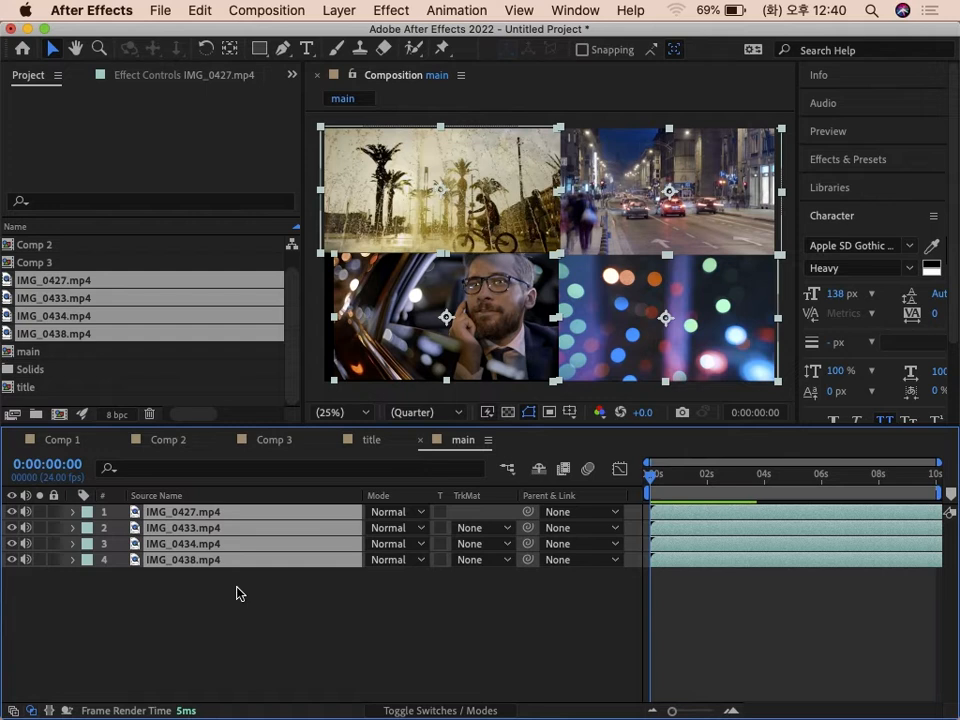
pyautogui.press('F4')
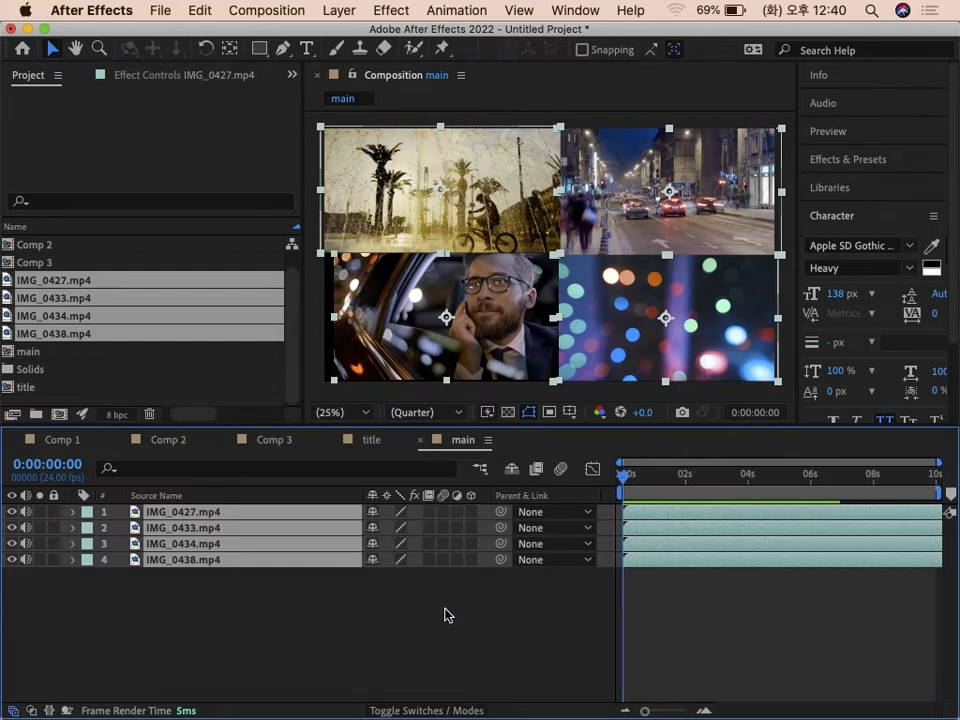
# - Add a null object to the main composition and expand its Transform properties
pyautogui.click(309, 600)
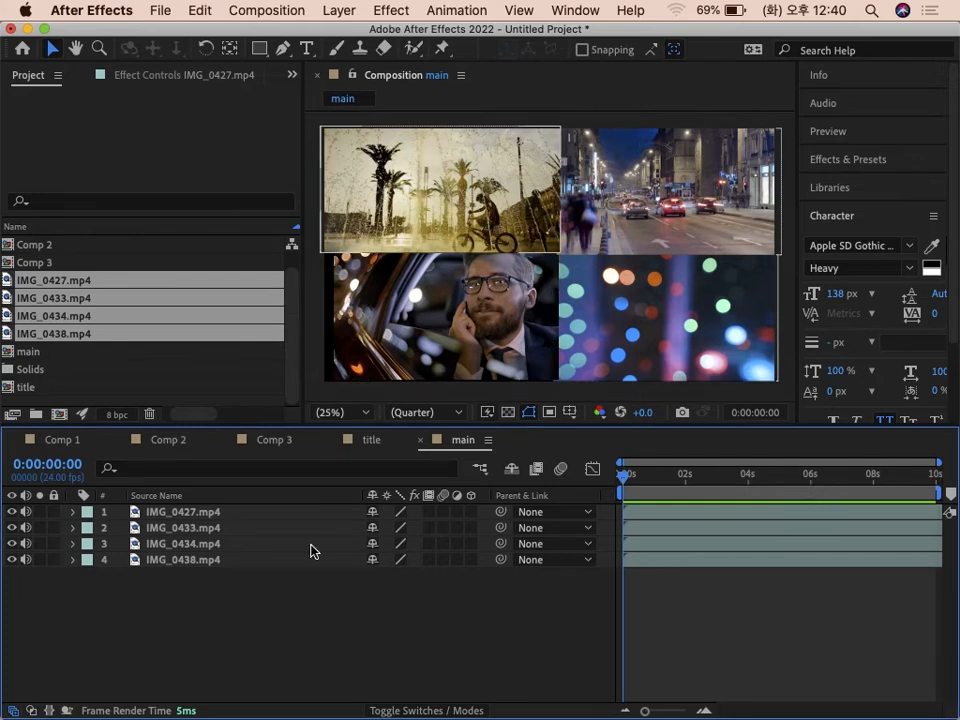
pyautogui.rightClick(200, 600)
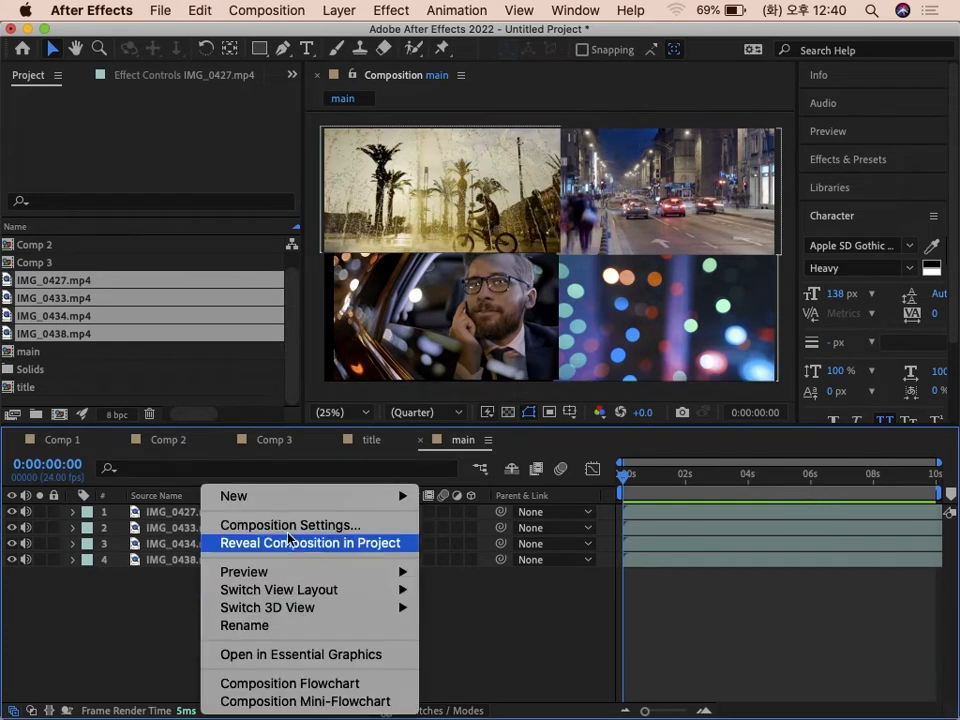
pyautogui.moveTo(284, 498)
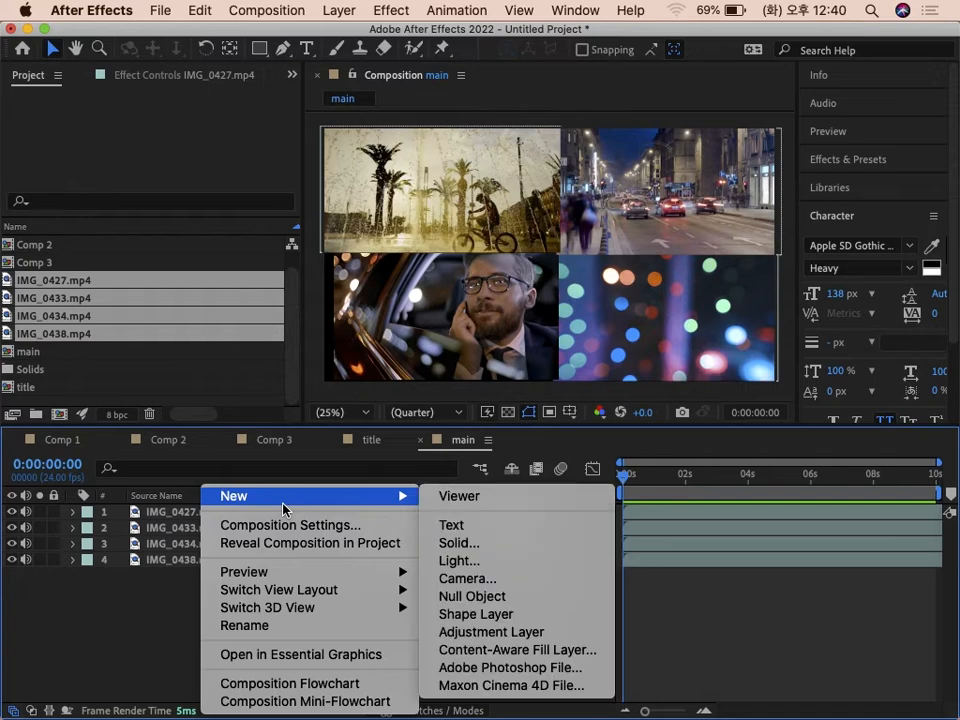
pyautogui.click(487, 597)
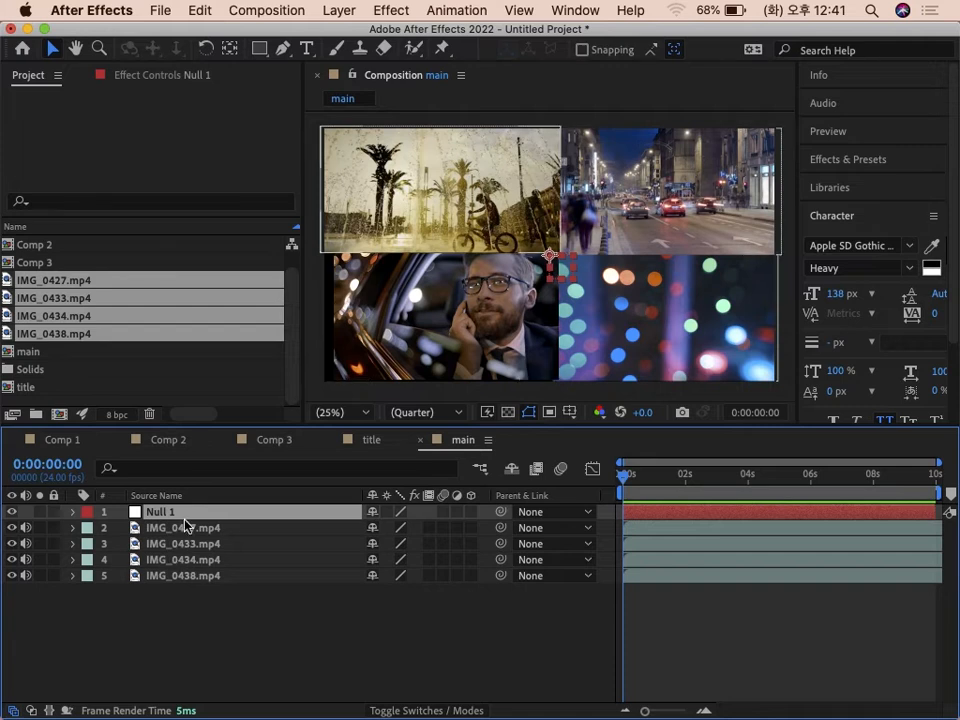
pyautogui.click(73, 511)
pyautogui.click(88, 529)
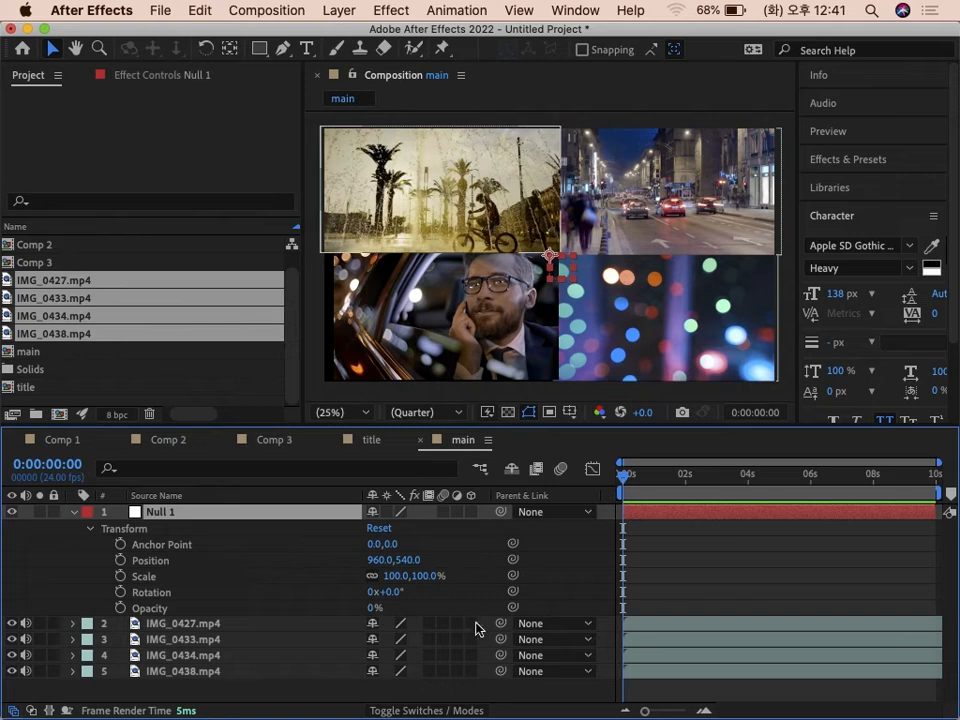
# - Parent all four video layers to the null object, with the layer switches column hidden
pyautogui.click(224, 631)
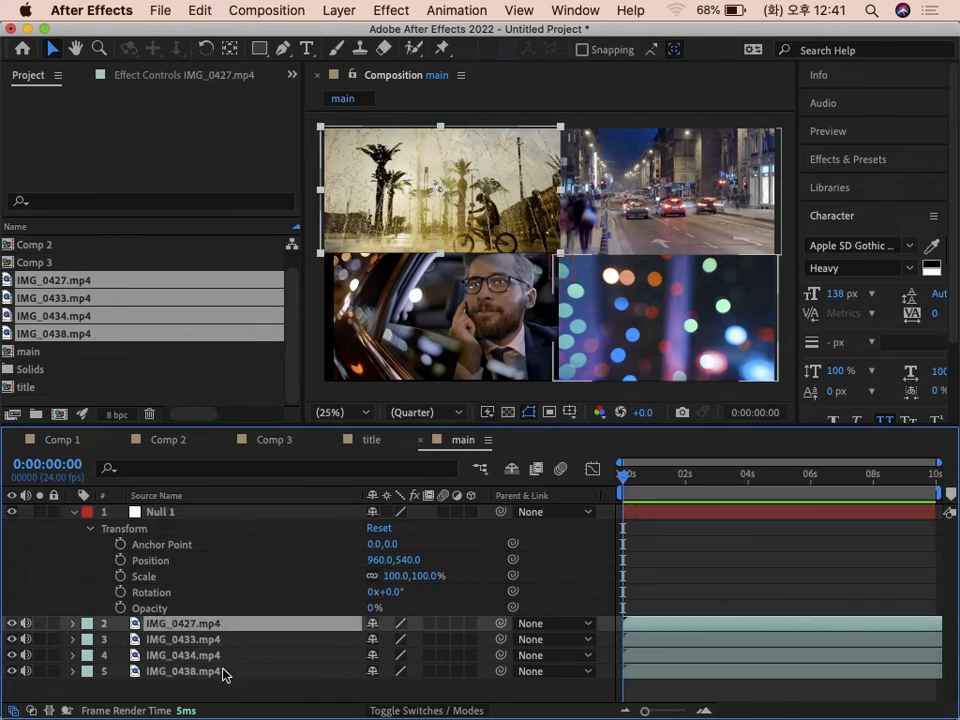
pyautogui.keyDown('shift'); pyautogui.click(212, 671); pyautogui.keyUp('shift')
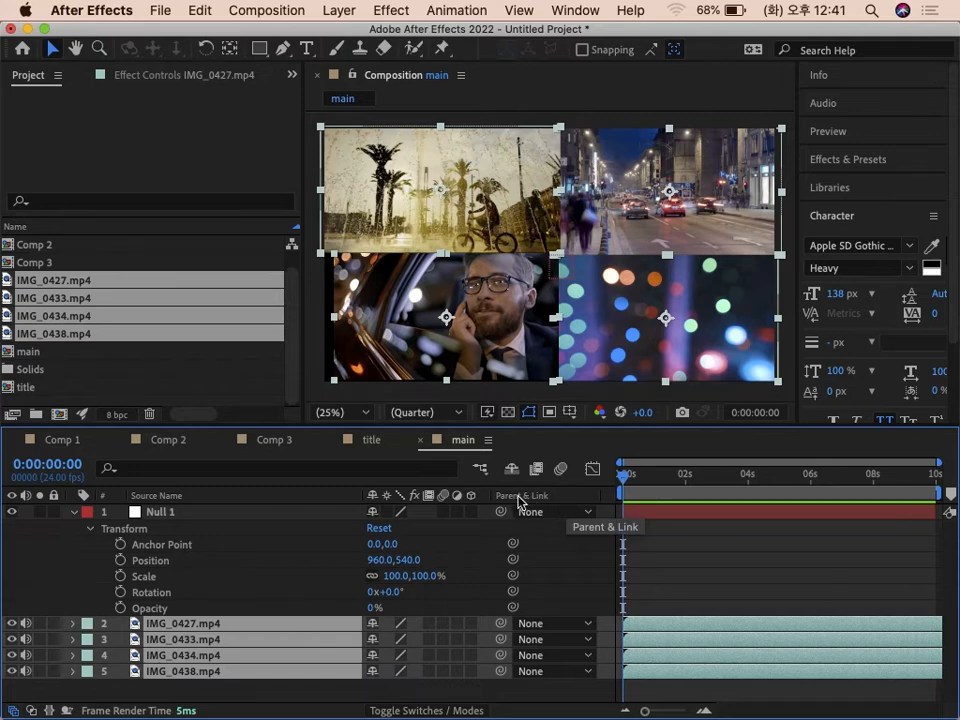
pyautogui.rightClick(299, 505)
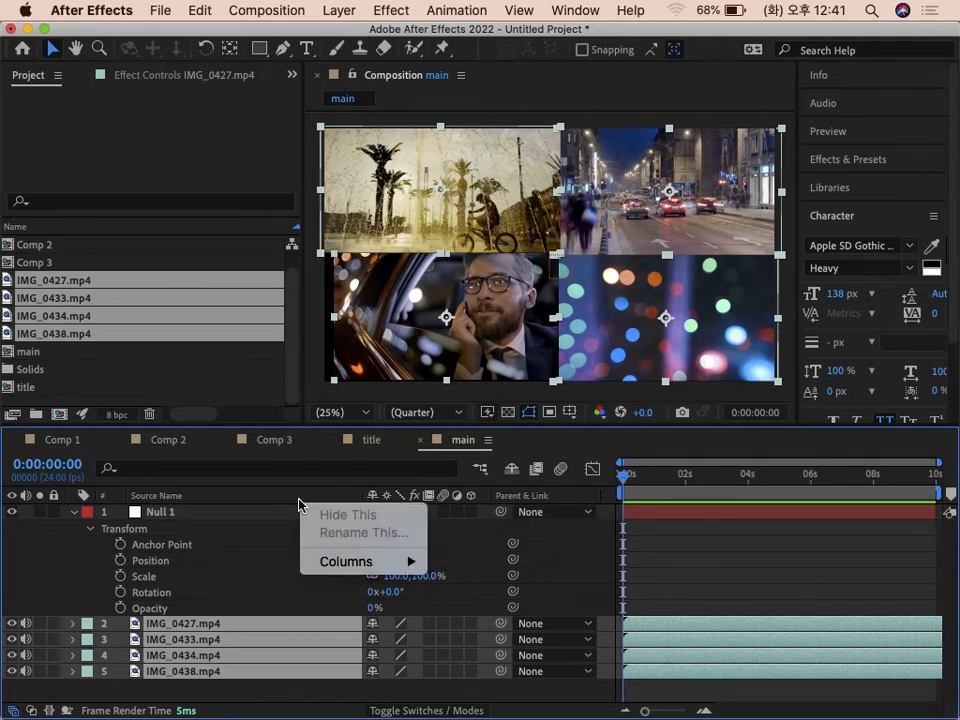
pyautogui.moveTo(352, 563)
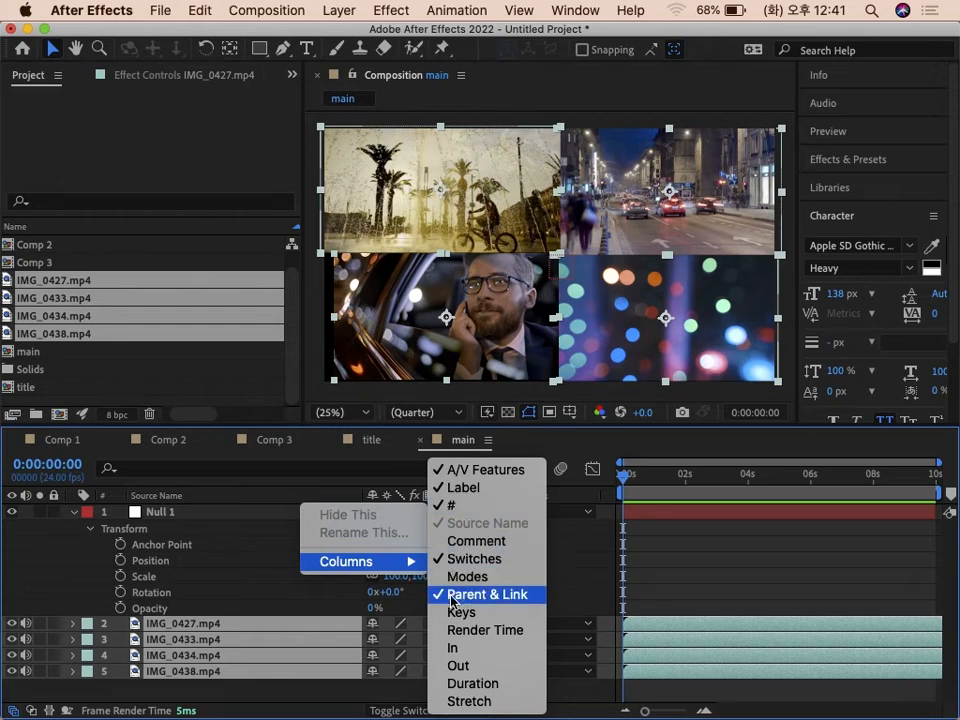
pyautogui.click(571, 450)
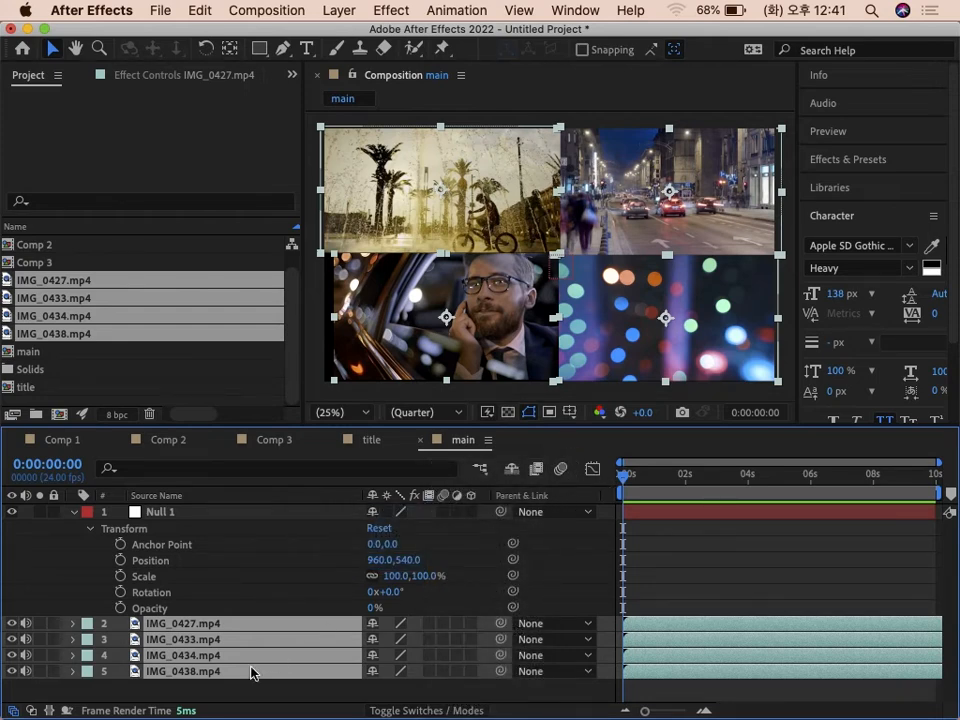
pyautogui.click(33, 711)
pyautogui.click(33, 711)
pyautogui.click(49, 710)
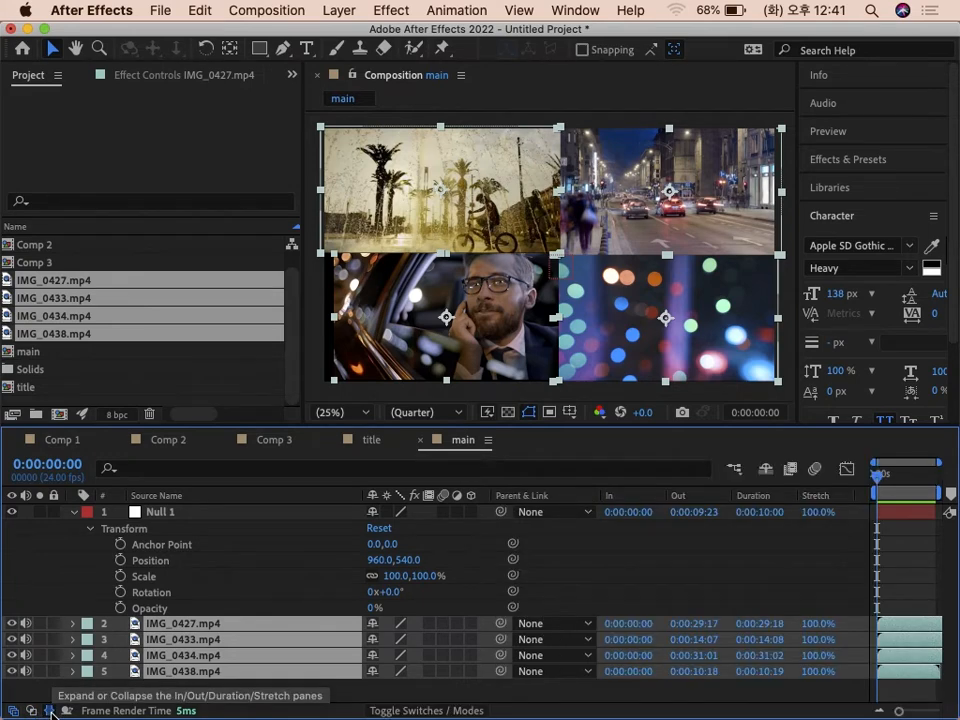
pyautogui.click(49, 710)
pyautogui.click(15, 711)
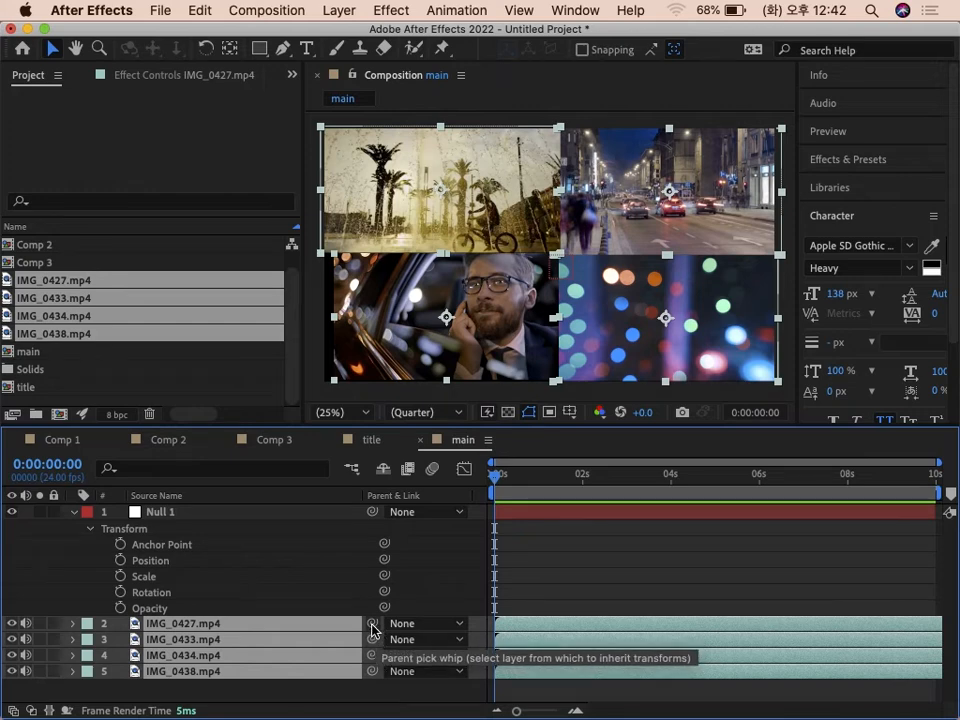
pyautogui.moveTo(372, 628); pyautogui.dragTo(170, 515)
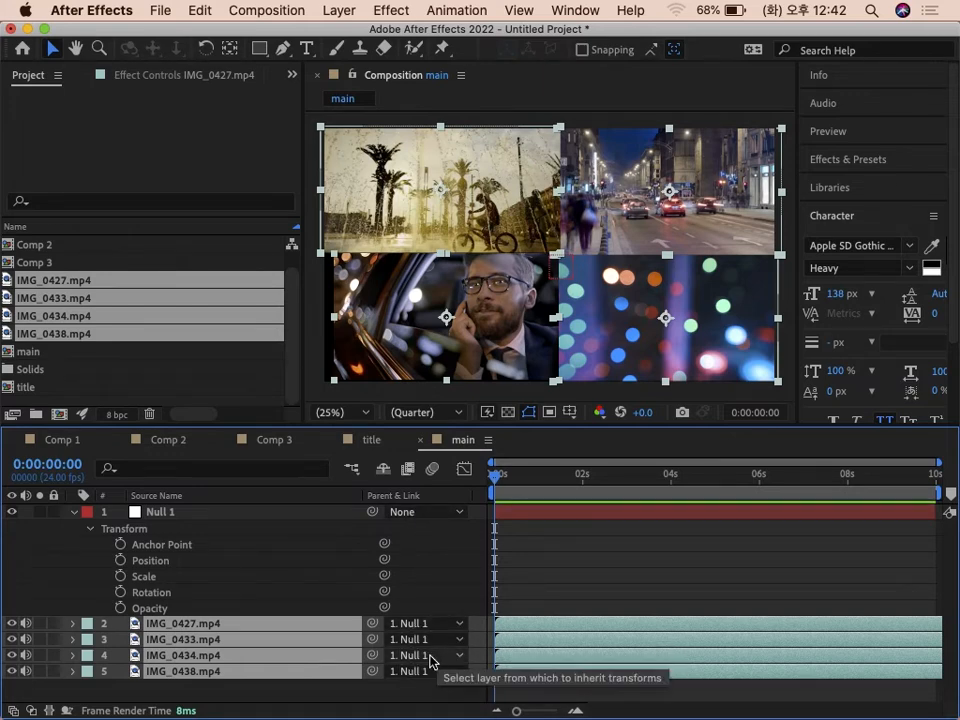
# - Set the parent of the four video layers to None and link them to the null again
pyautogui.click(459, 628)
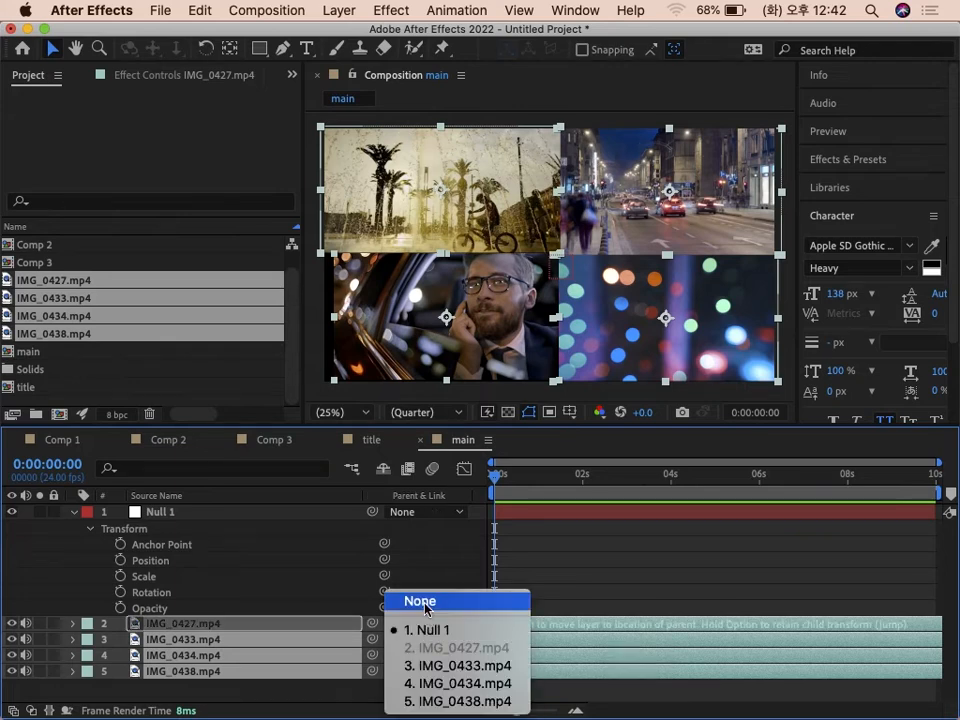
pyautogui.click(425, 604)
pyautogui.click(455, 628)
pyautogui.click(435, 628)
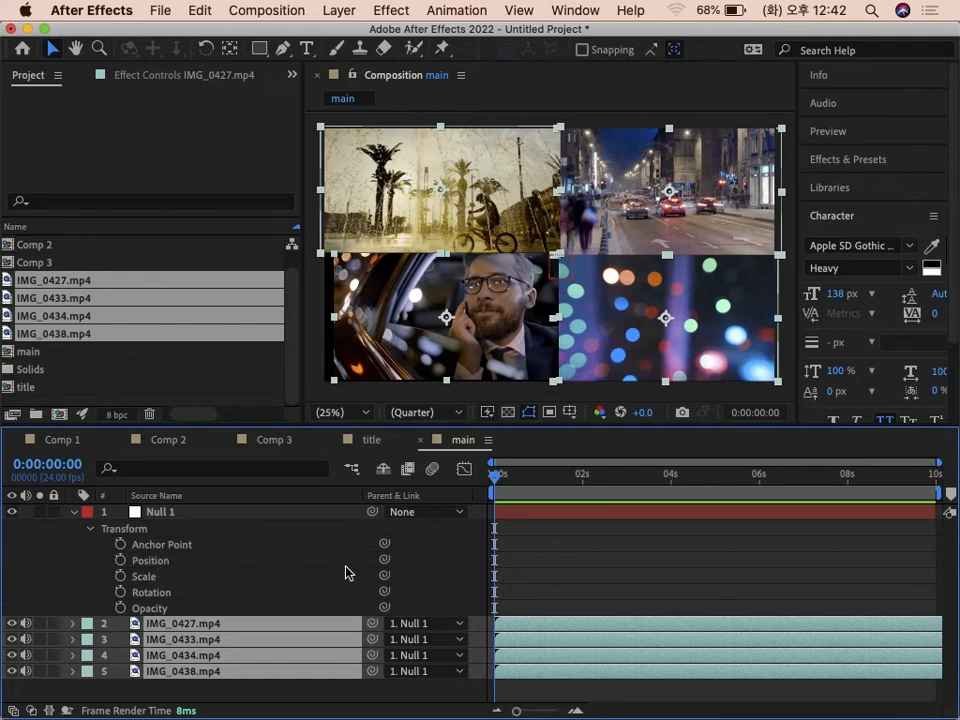
# - Keyframe the null's Position from 944, -579 at 0:00:00:00 to 944, 541 at 0:00:01:01, with the layer switches shown again, and preview the motion
pyautogui.click(14, 710)
pyautogui.moveTo(377, 560); pyautogui.dragTo(314, 553)
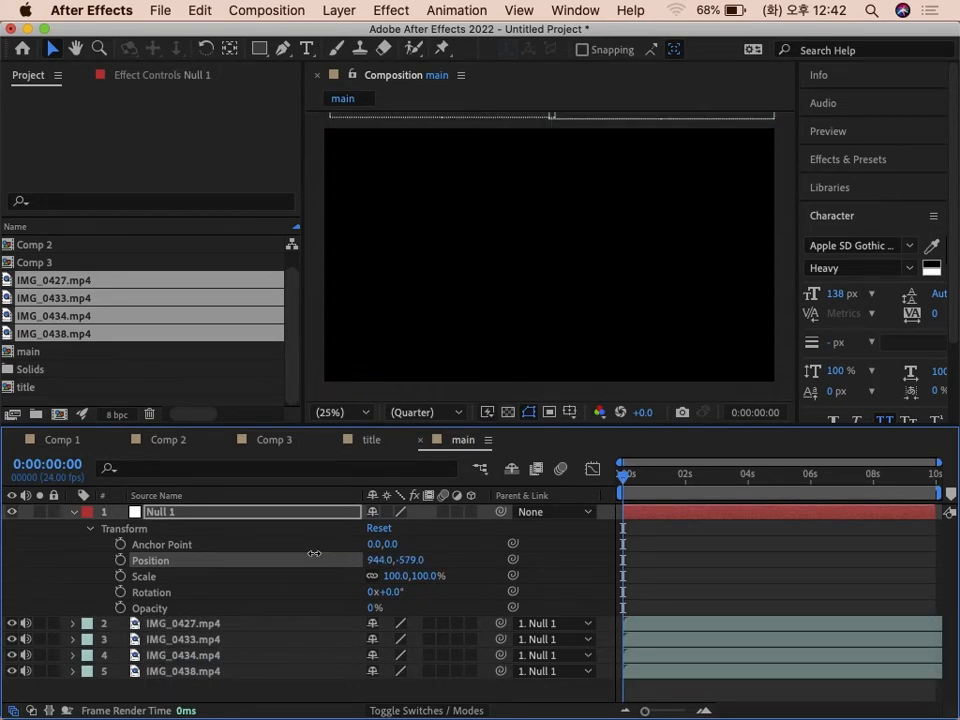
pyautogui.click(121, 560)
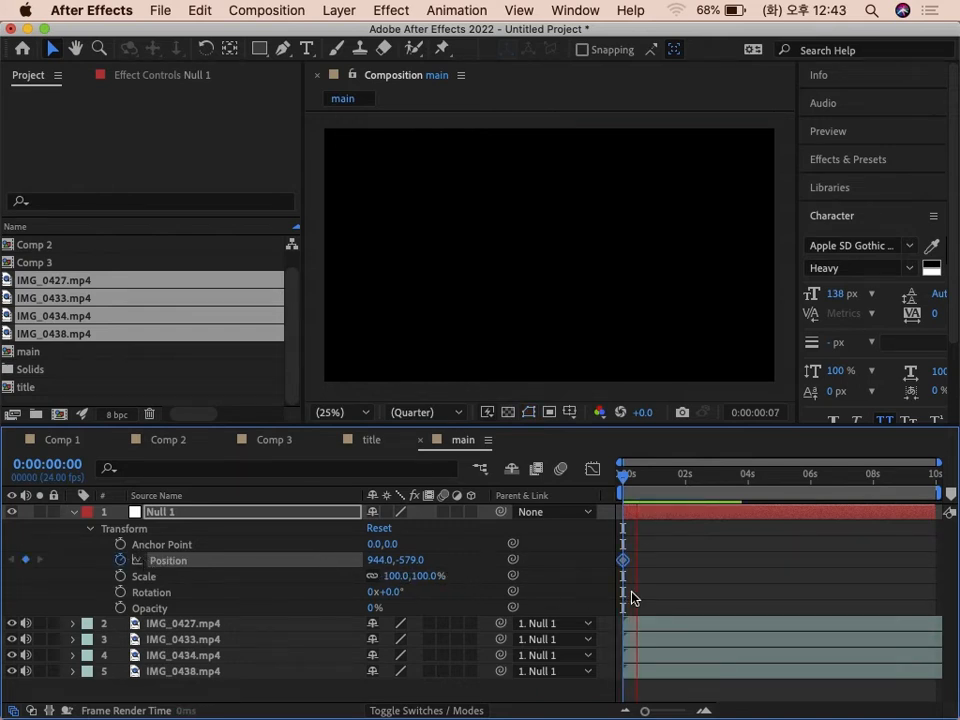
pyautogui.click(655, 474)
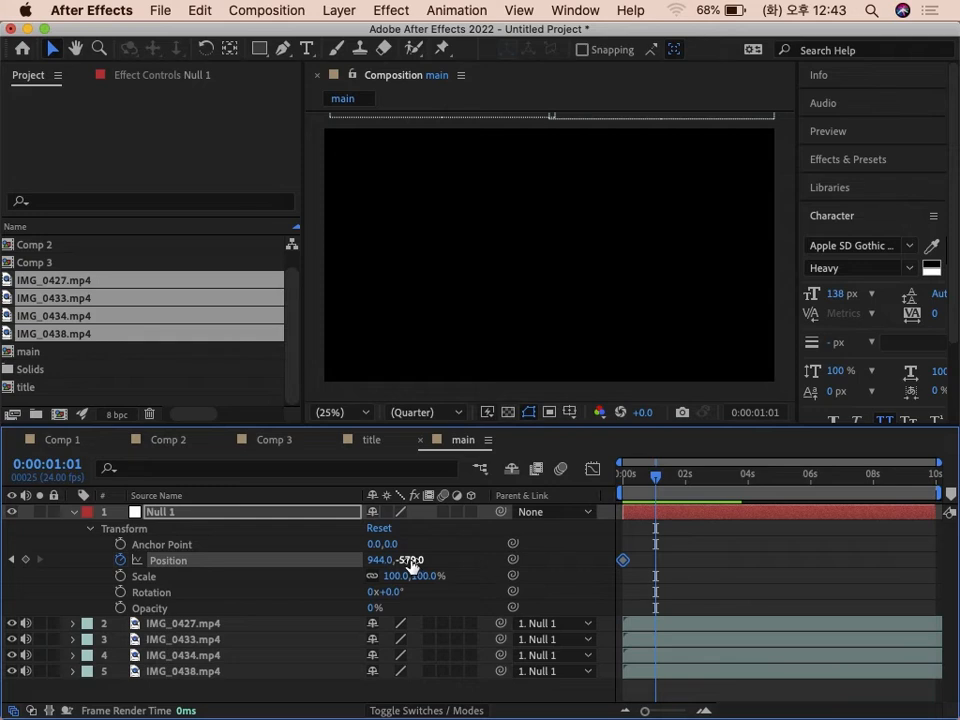
pyautogui.moveTo(410, 565); pyautogui.dragTo(511, 563)
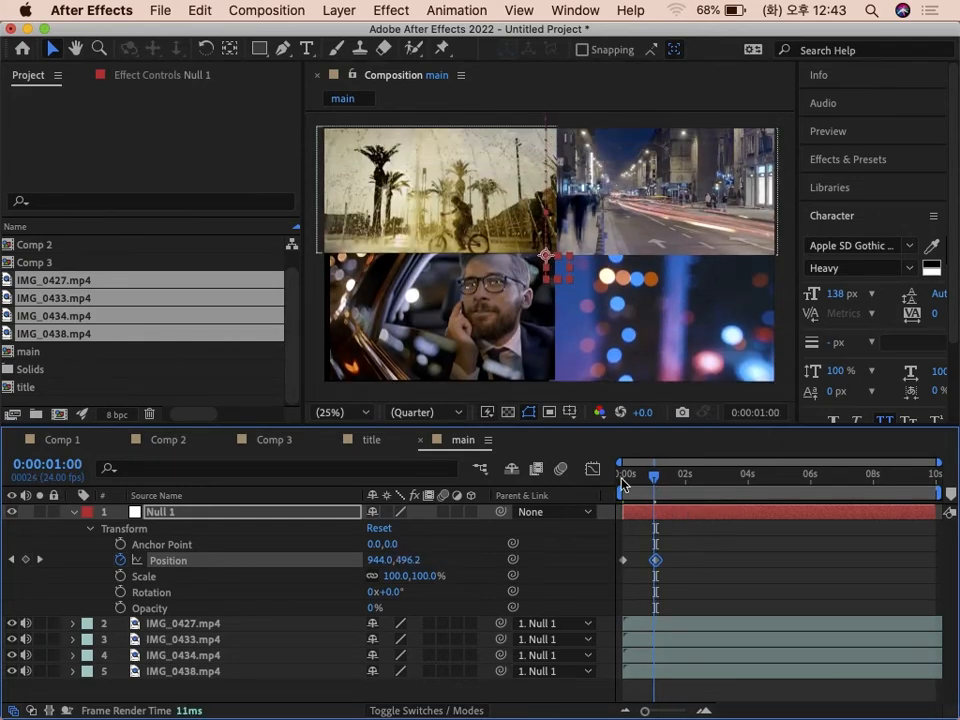
pyautogui.press('space')
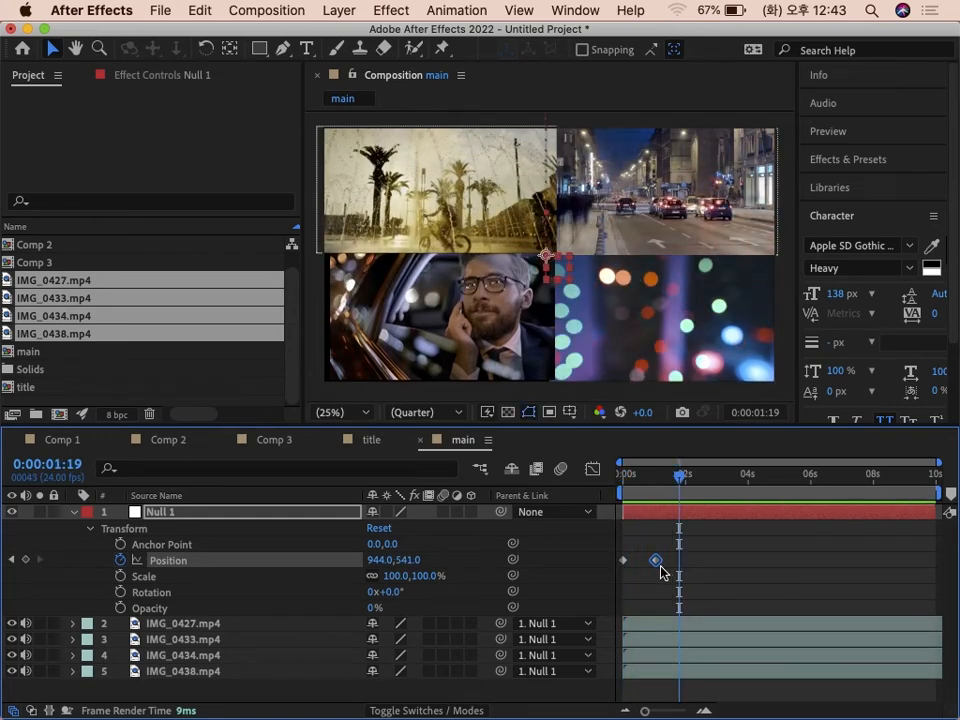
# - Move the null's second Position keyframe earlier, to about frame 15, and play the faster entrance from the start
pyautogui.moveTo(659, 567); pyautogui.dragTo(649, 567)
pyautogui.moveTo(645, 712); pyautogui.dragTo(673, 714)
pyautogui.moveTo(683, 490); pyautogui.dragTo(573, 486)
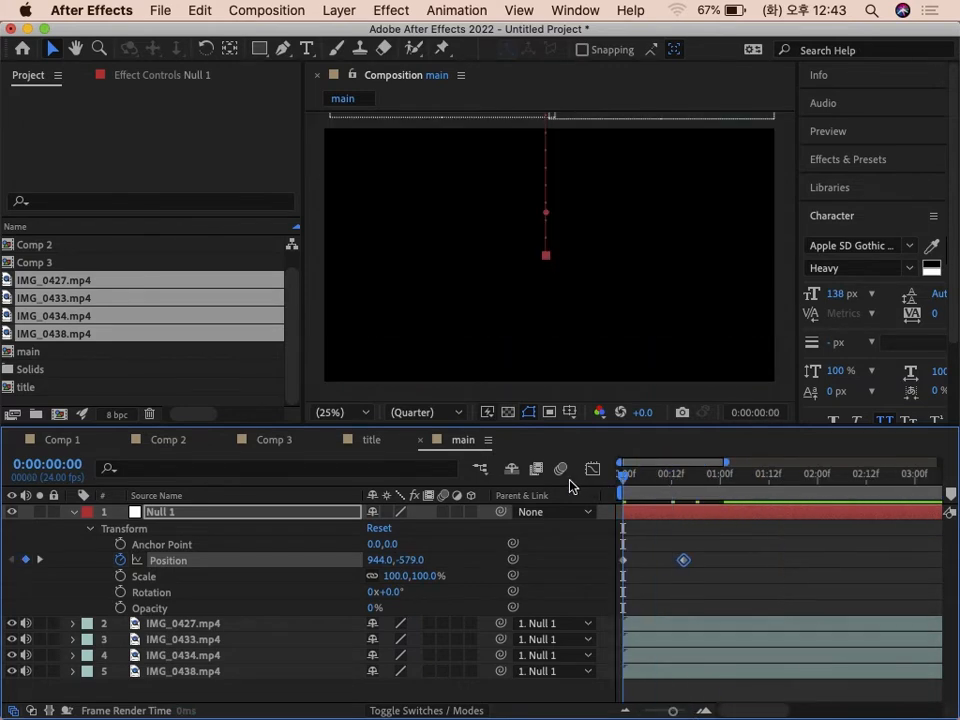
pyautogui.press('space')
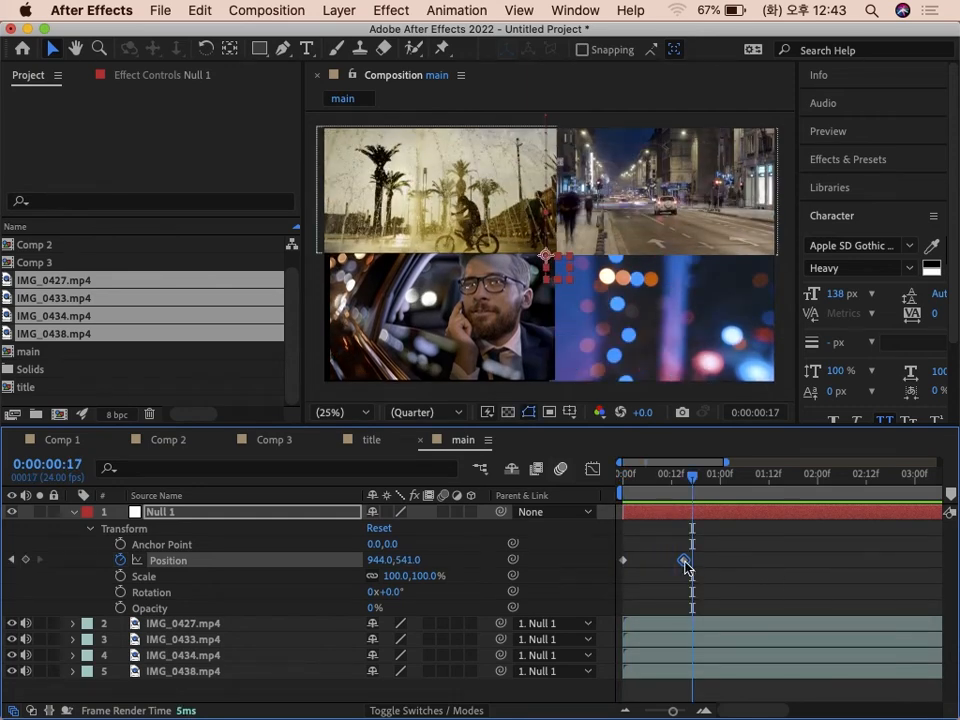
# - Apply Easy Ease to both Position keyframes, the second at frame 12, and raise the second's incoming influence to 100% in the speed graph
pyautogui.moveTo(716, 551); pyautogui.dragTo(614, 580)
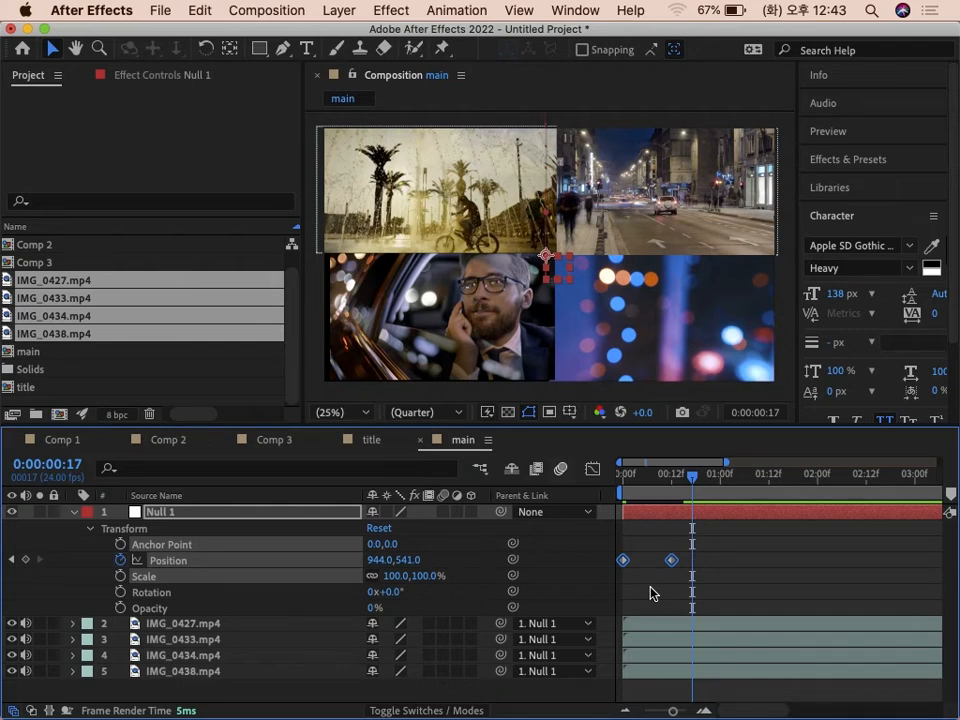
pyautogui.press('F9')
pyautogui.click(593, 469)
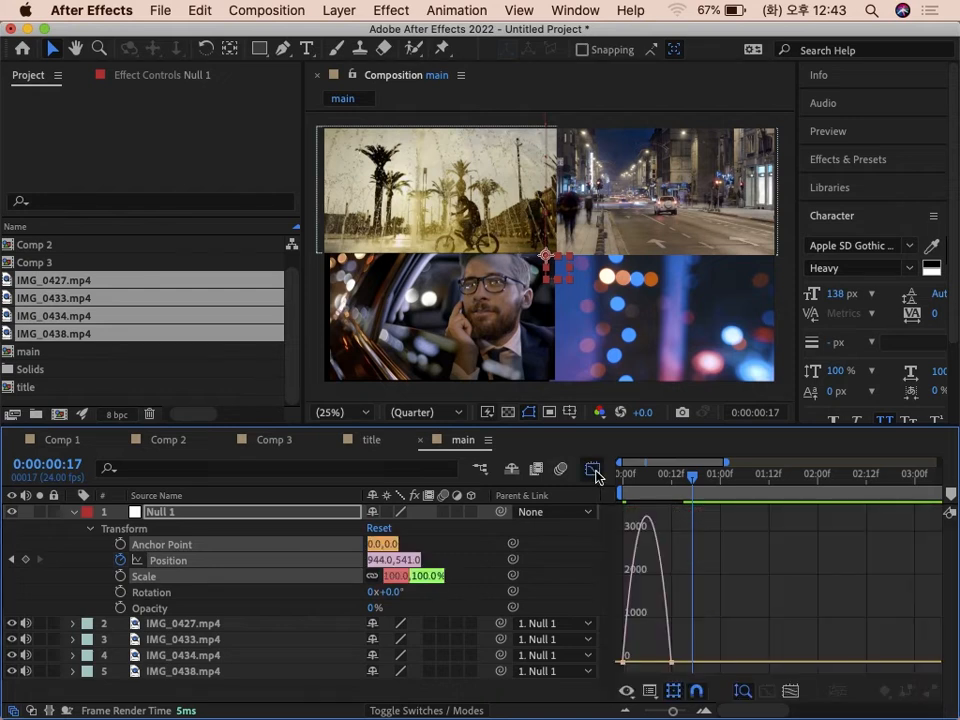
pyautogui.click(669, 662)
pyautogui.moveTo(669, 662); pyautogui.dragTo(627, 662)
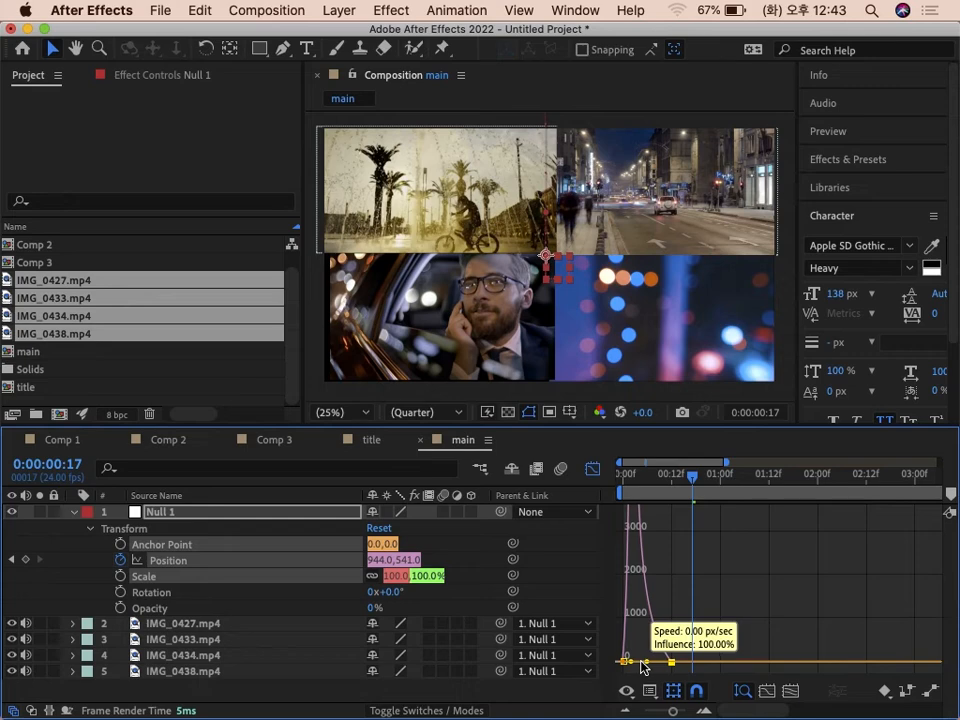
pyautogui.press('space')
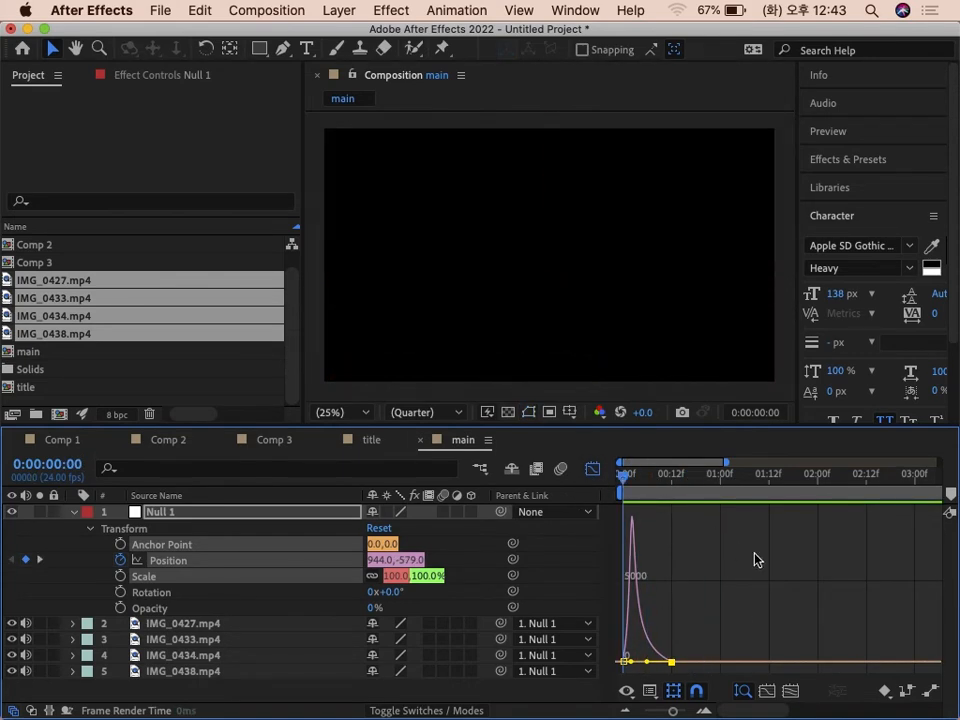
pyautogui.press('space')
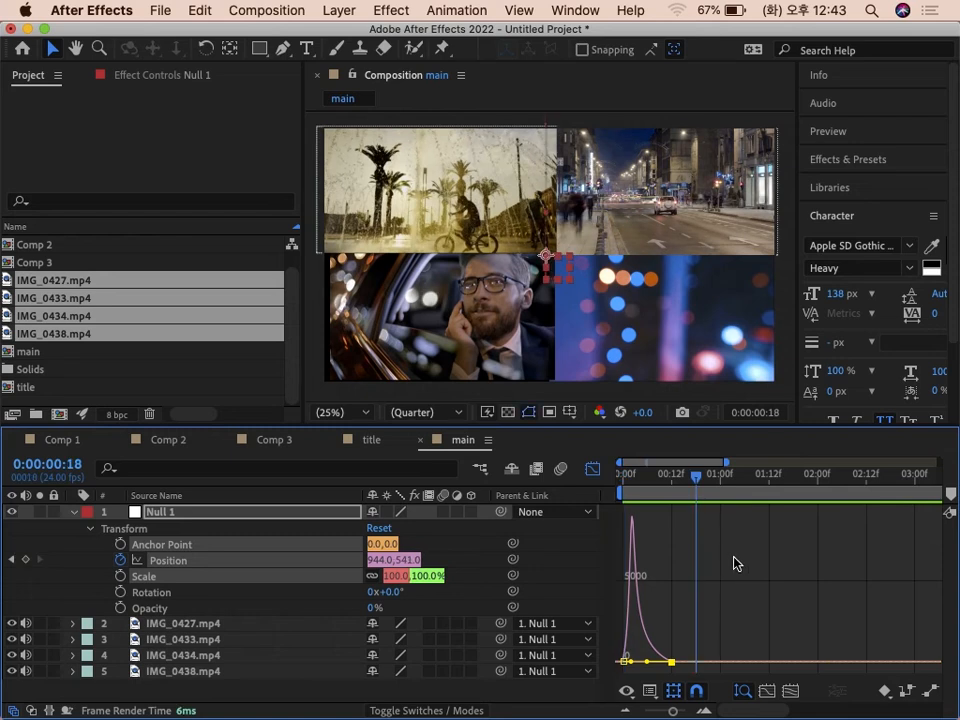
# - Collapse the null's properties and add the title composition as the top layer of main
pyautogui.click(72, 518)
pyautogui.click(167, 630)
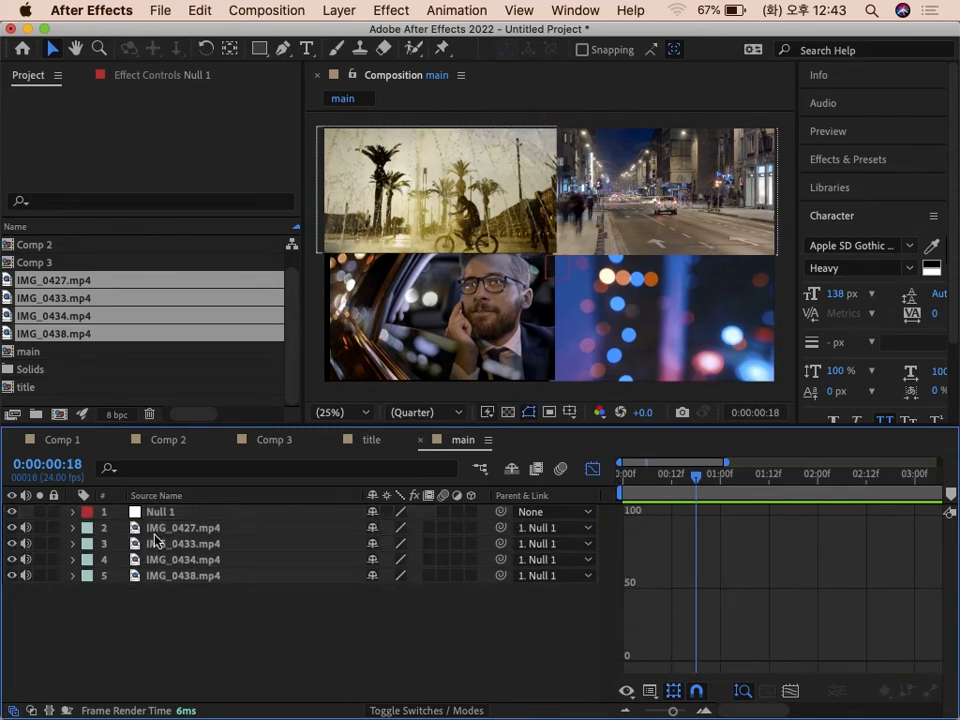
pyautogui.click(41, 371)
pyautogui.click(57, 389)
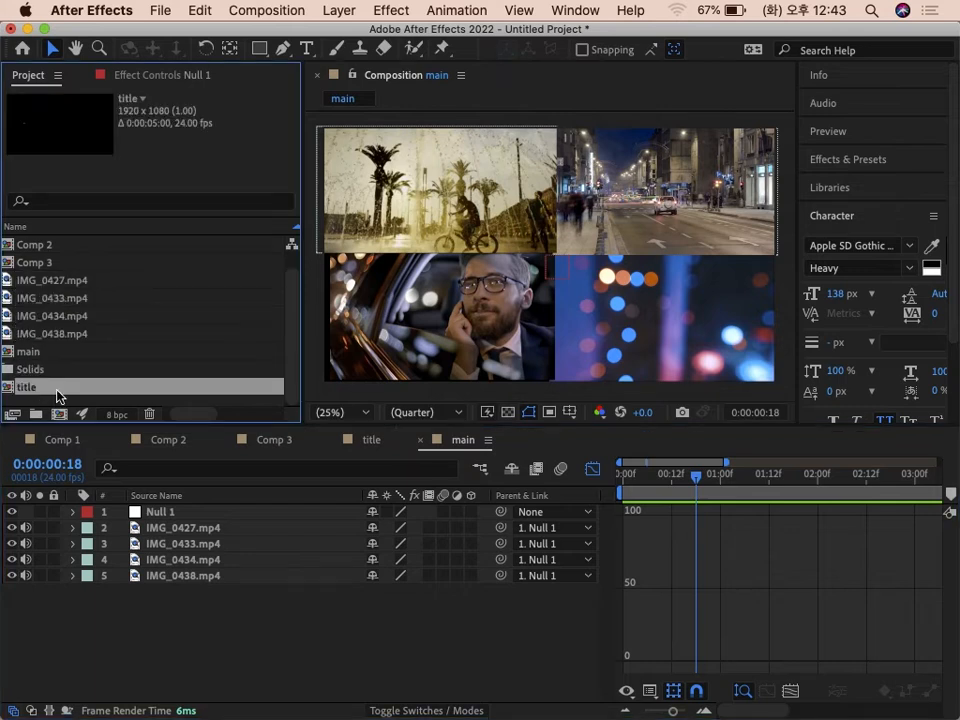
pyautogui.moveTo(69, 395); pyautogui.dragTo(98, 518)
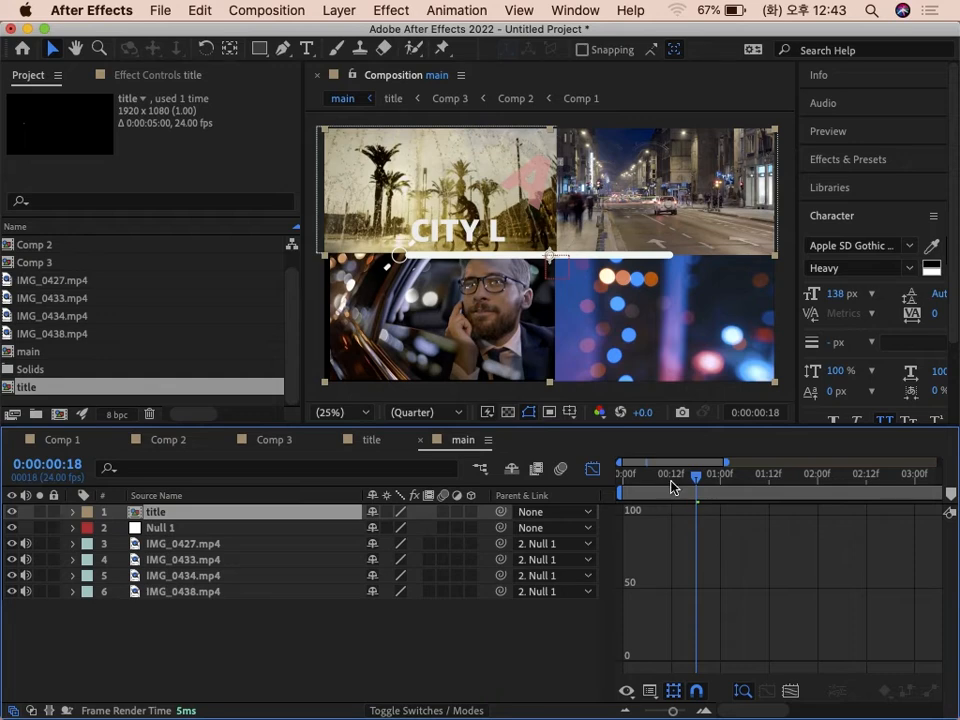
# - Close the graph editor and play the main composition from 0:00:00:00 to check the title over the incoming video grid
pyautogui.click(634, 478)
pyautogui.click(622, 476)
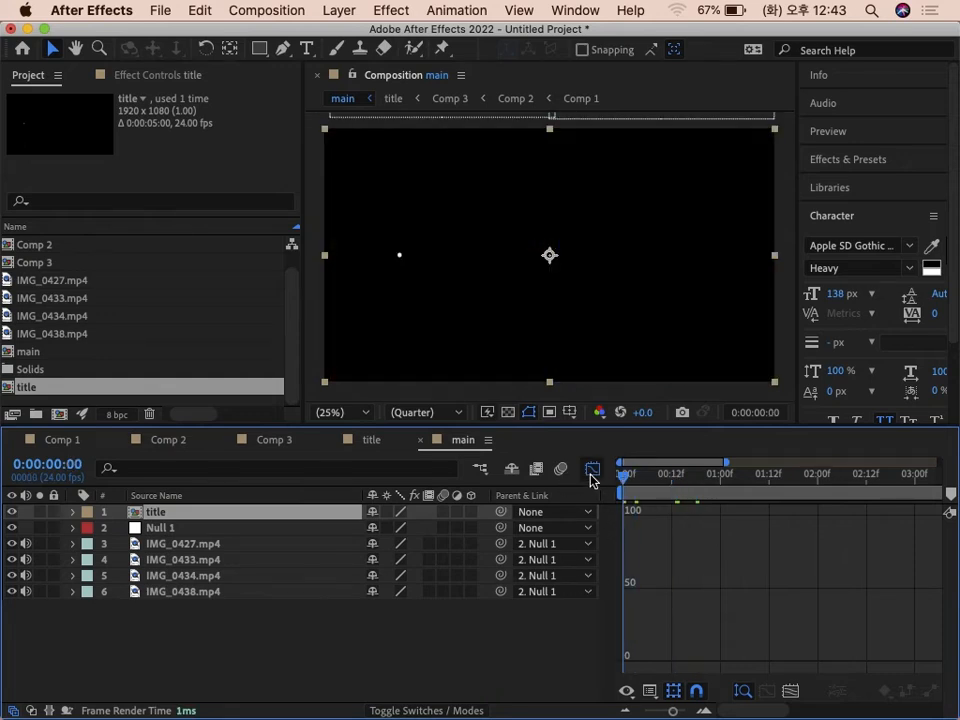
pyautogui.click(592, 469)
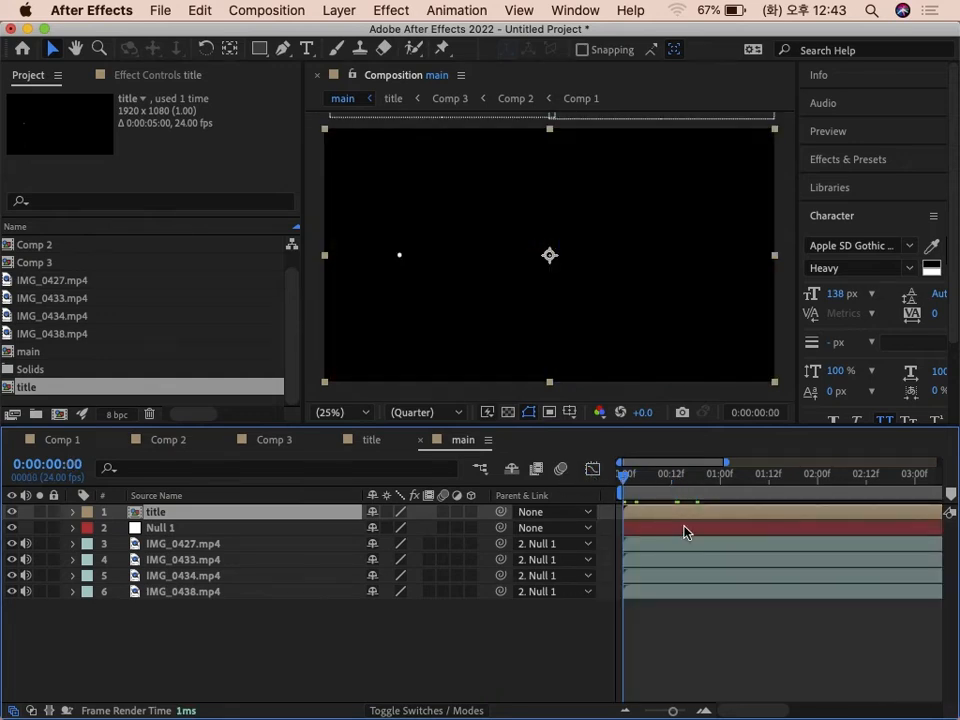
pyautogui.press('space')
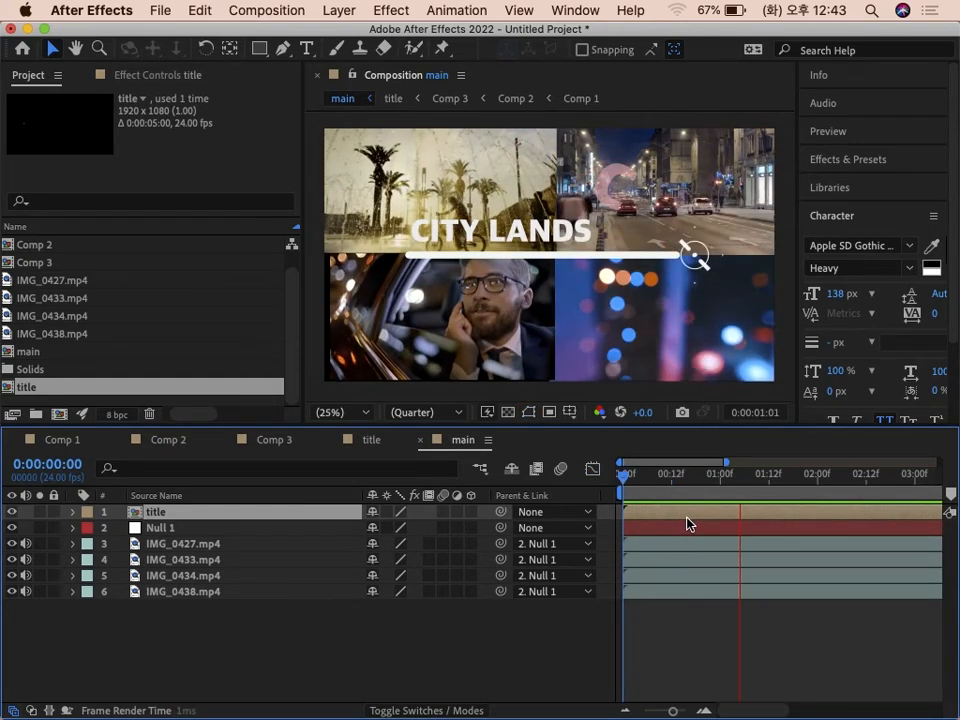
pyautogui.press('space')
pyautogui.press('Home')
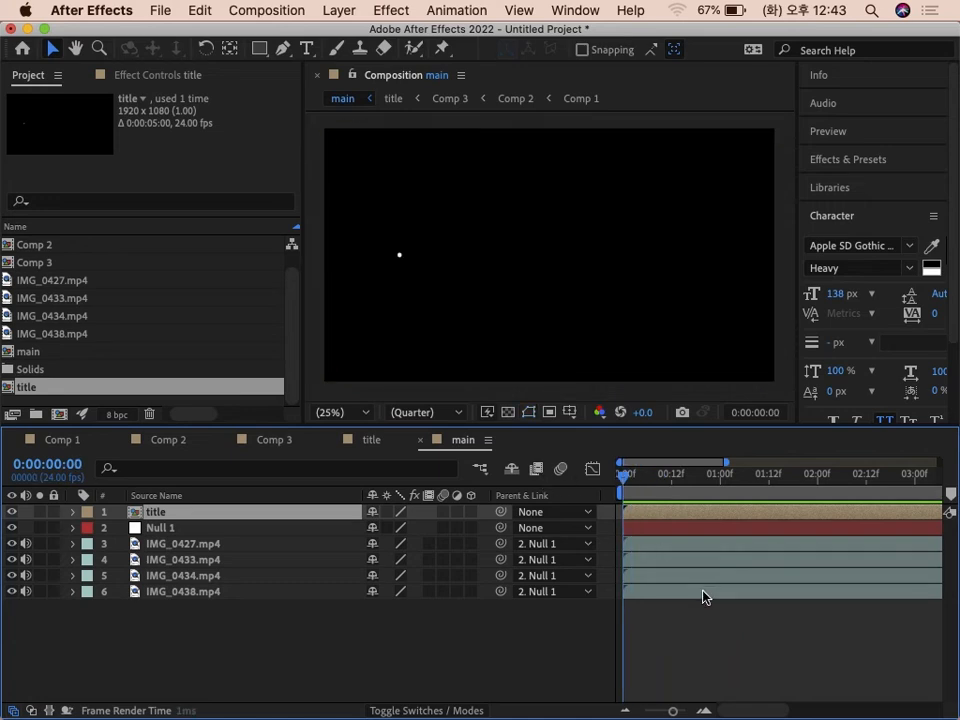
pyautogui.press('space')
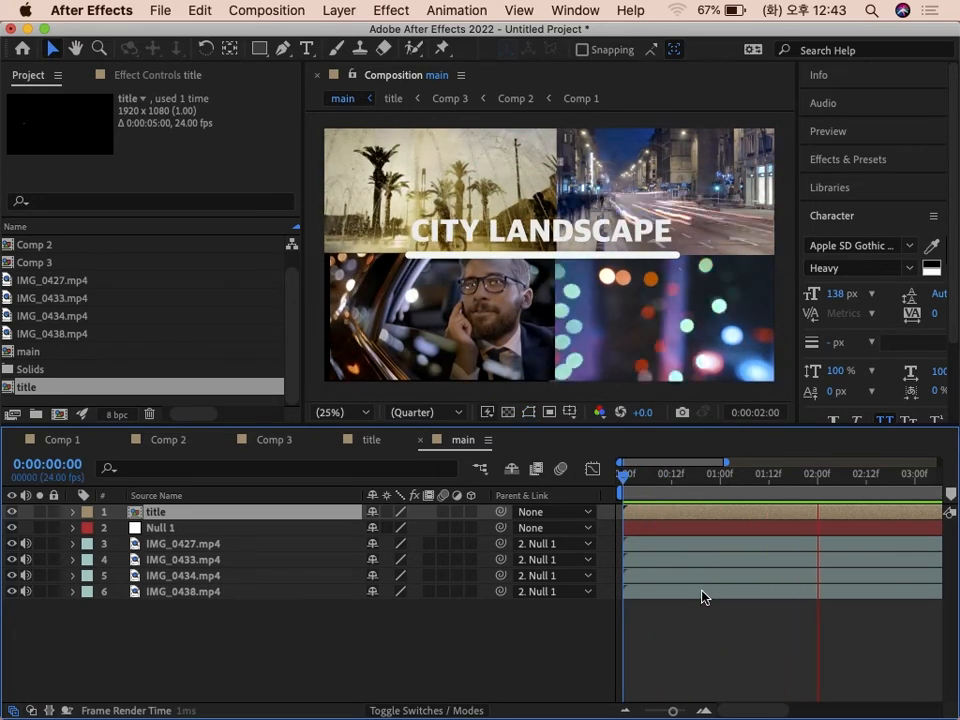
# - Stop the preview and scrub back to 0:00:01:05 to examine the title over the video grid
pyautogui.press('space')
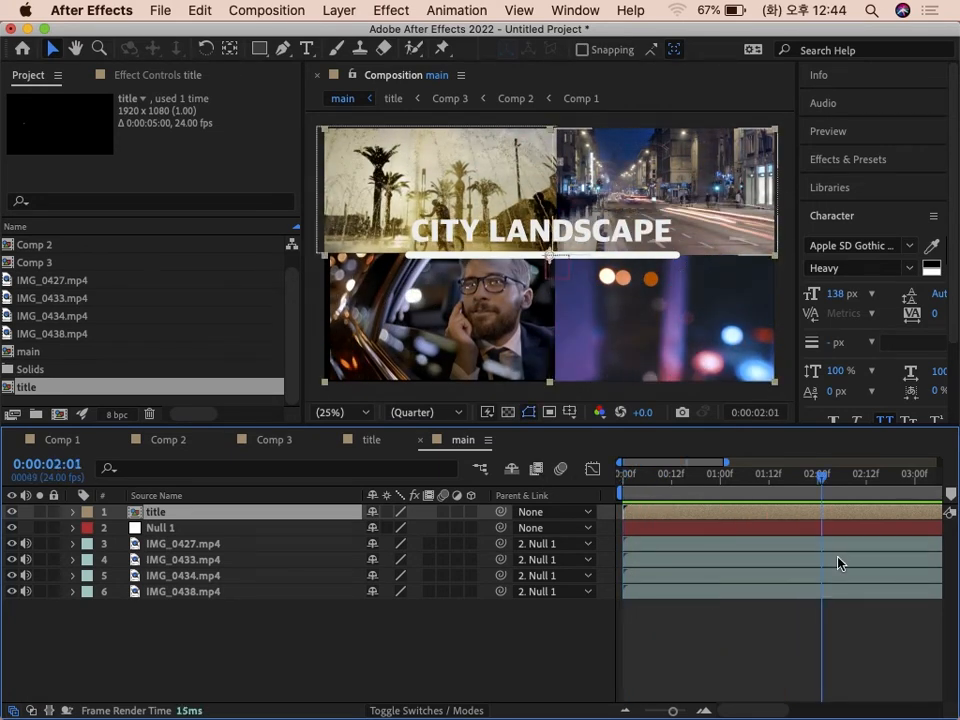
pyautogui.moveTo(763, 477); pyautogui.dragTo(790, 493)
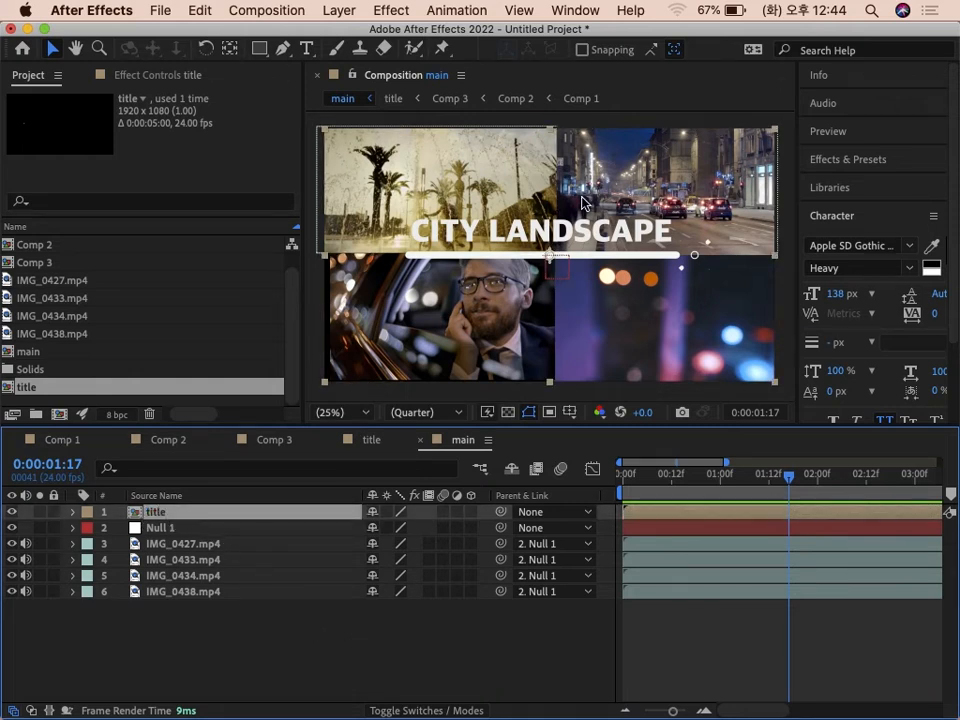
pyautogui.moveTo(697, 484); pyautogui.dragTo(740, 494)
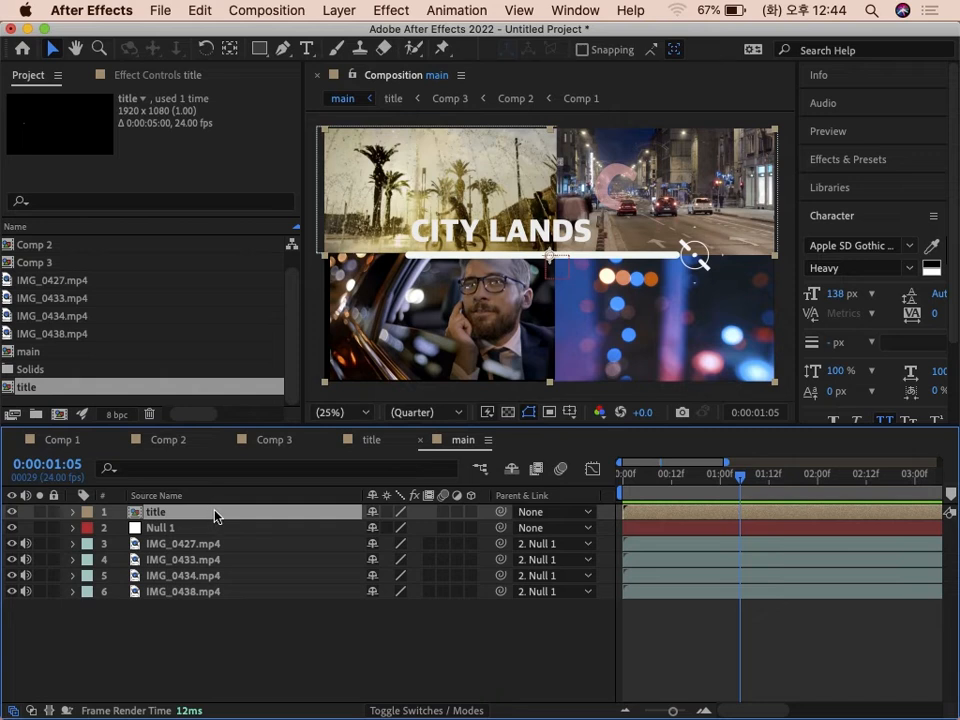
# - Search the effects for "drop" to locate Drop Shadow, and clear the search
pyautogui.click(868, 161)
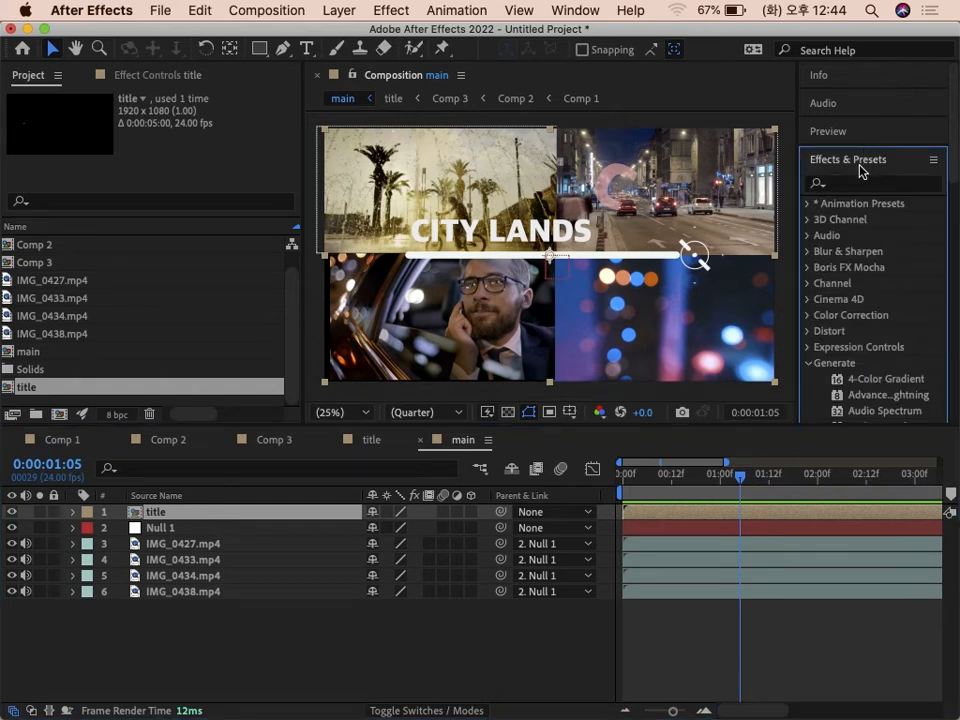
pyautogui.click(858, 184)
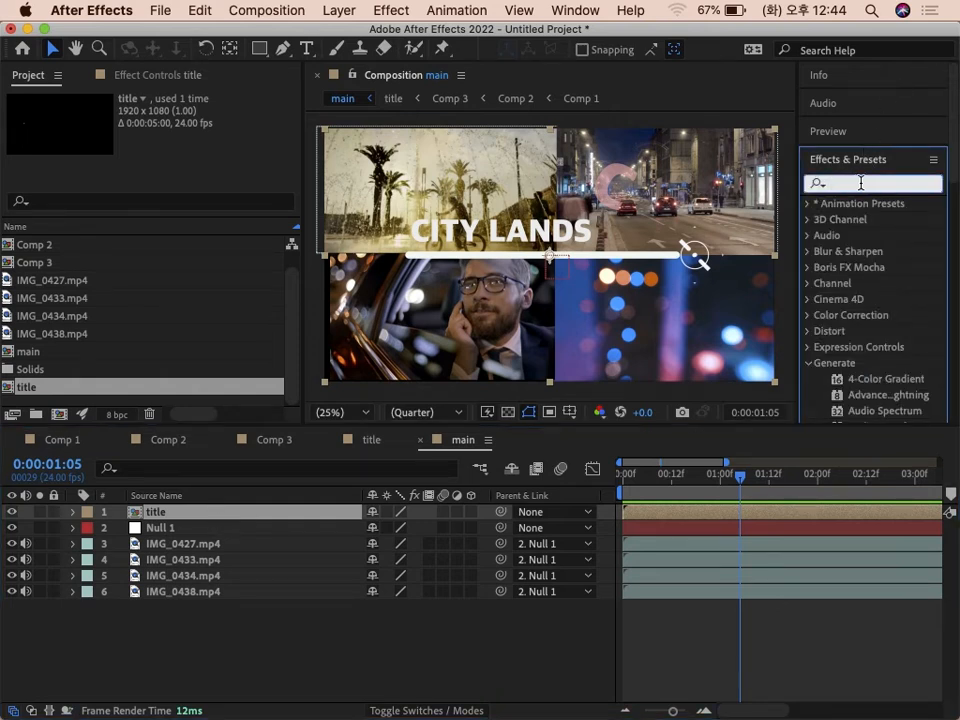
pyautogui.write('drop')
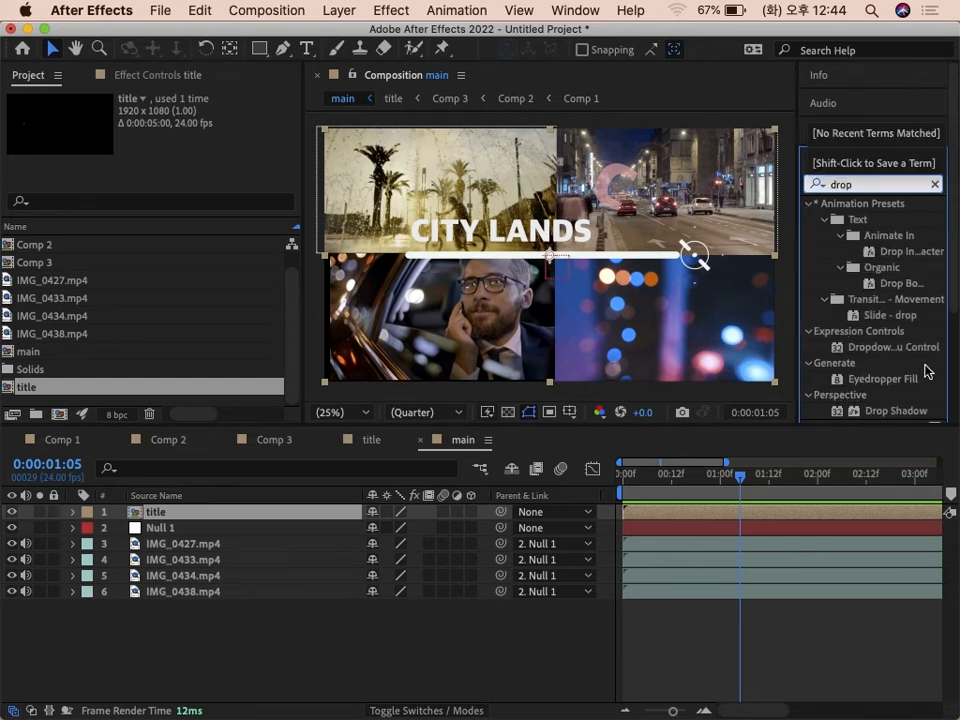
pyautogui.scroll(-3, 925, 371)
pyautogui.click(898, 340)
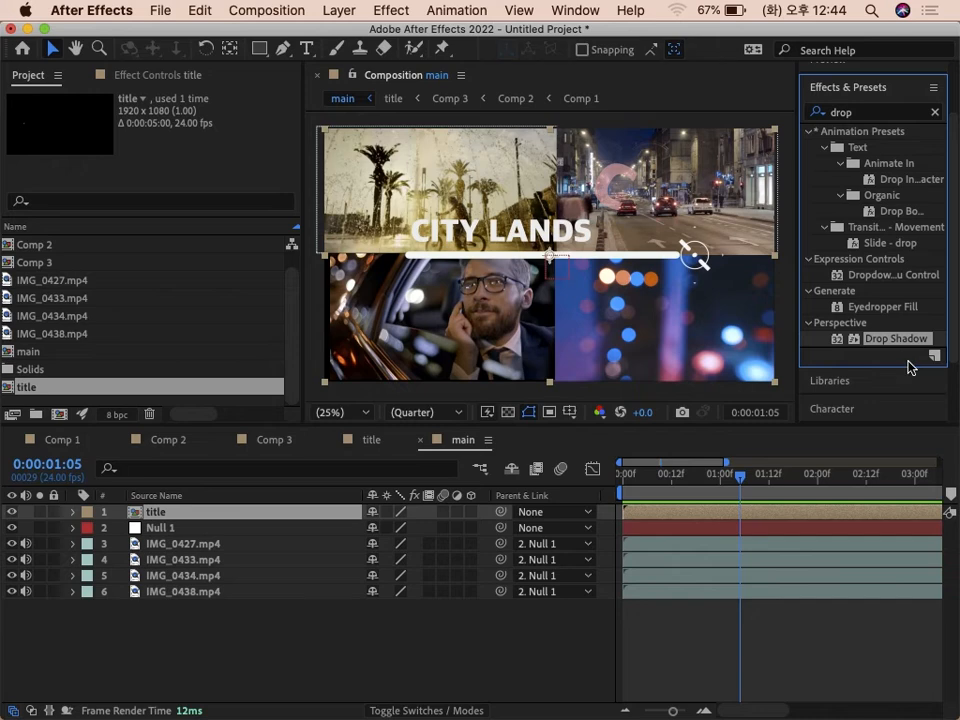
pyautogui.click(392, 11)
pyautogui.click(251, 660)
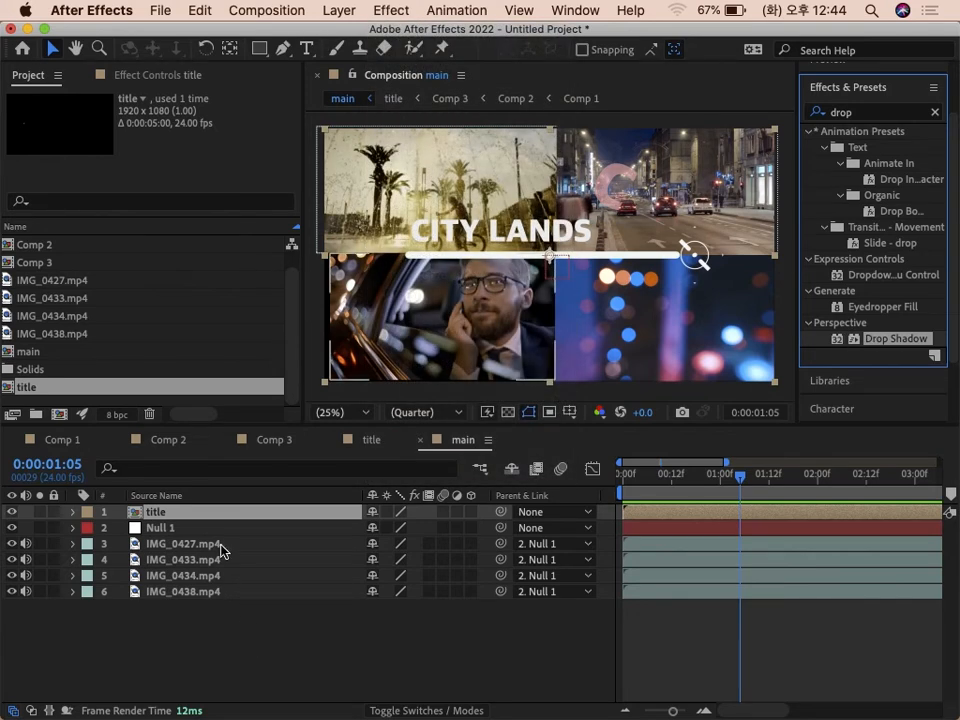
pyautogui.click(391, 11)
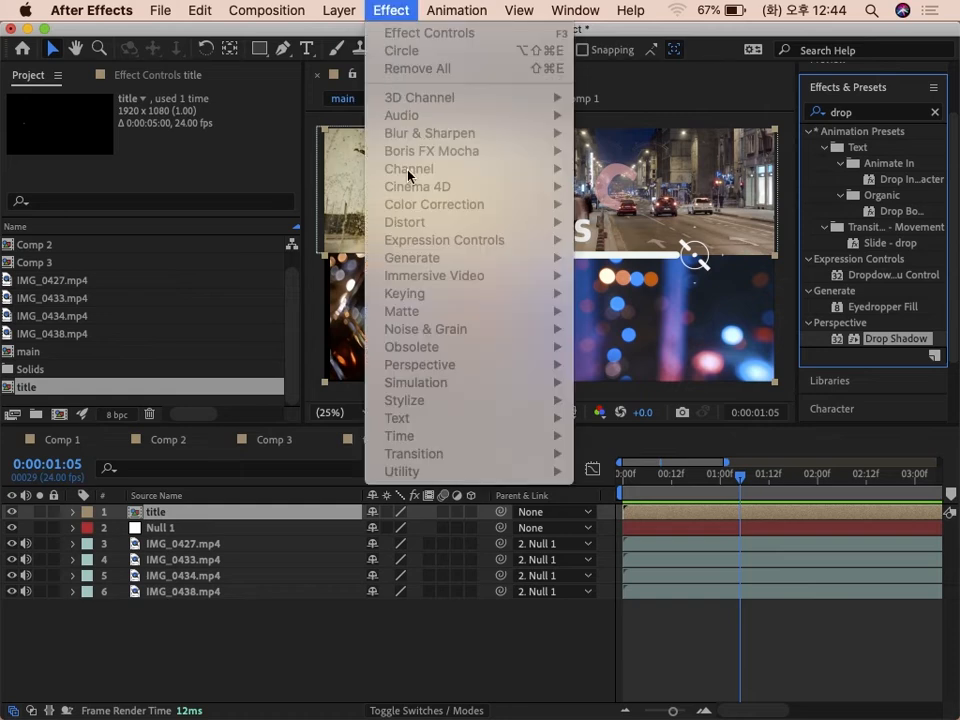
pyautogui.click(933, 114)
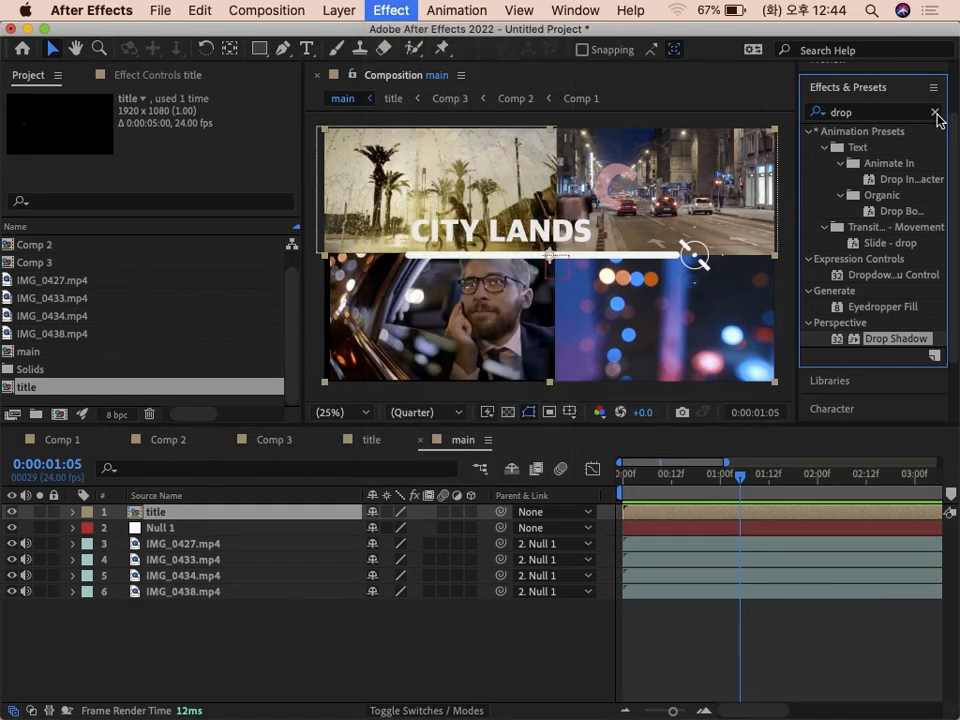
pyautogui.click(935, 112)
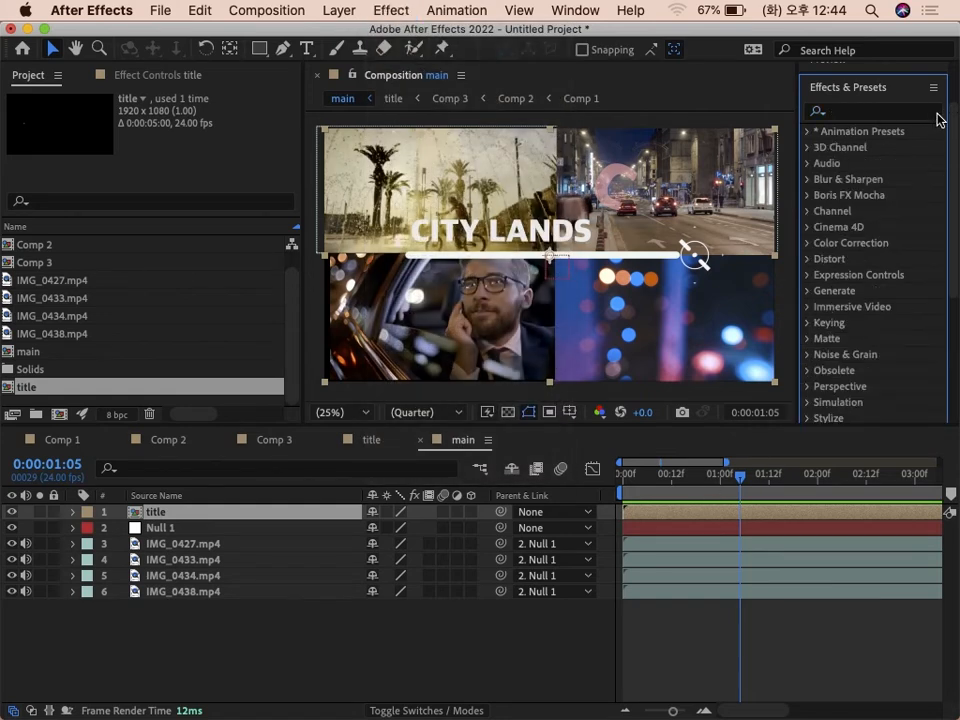
# - Apply the Drop Shadow effect from the Perspective category to the title layer in main
pyautogui.click(202, 512)
pyautogui.click(381, 12)
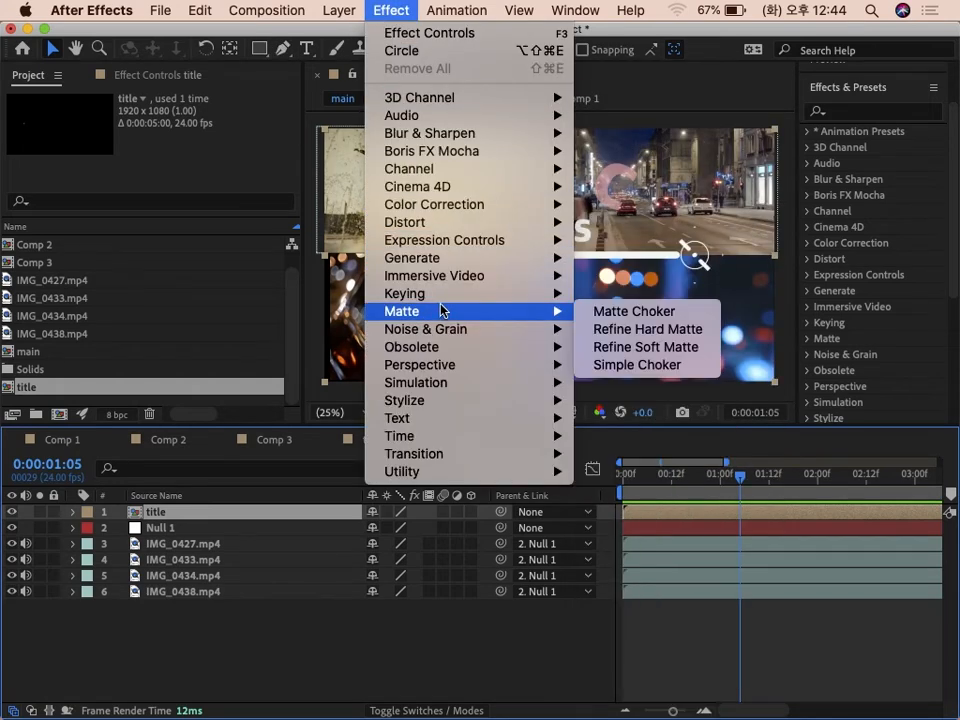
pyautogui.moveTo(443, 283)
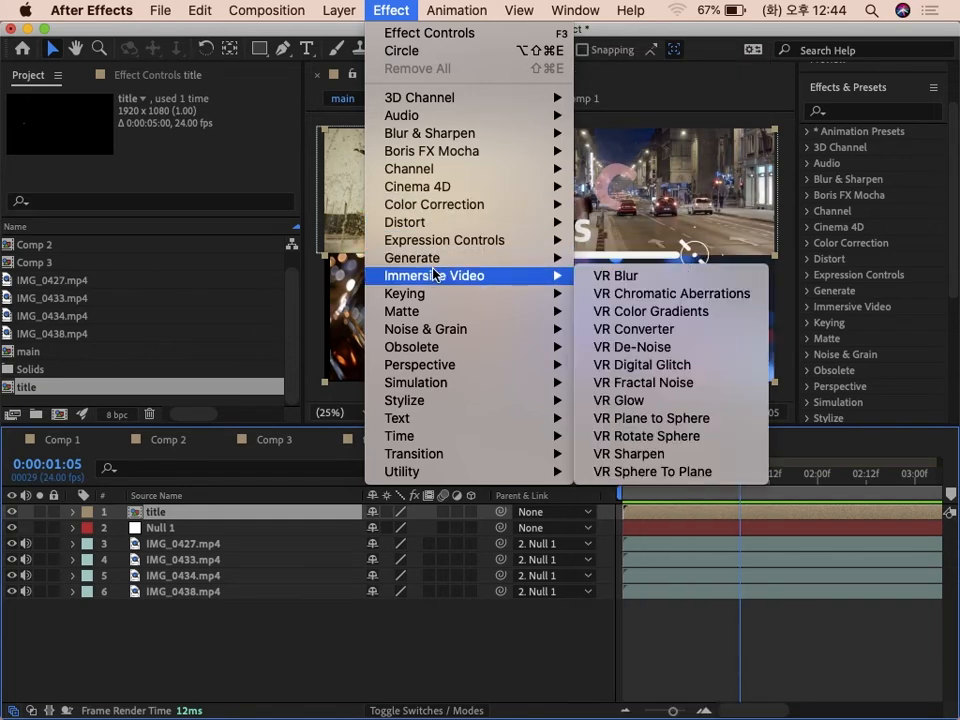
pyautogui.moveTo(448, 366)
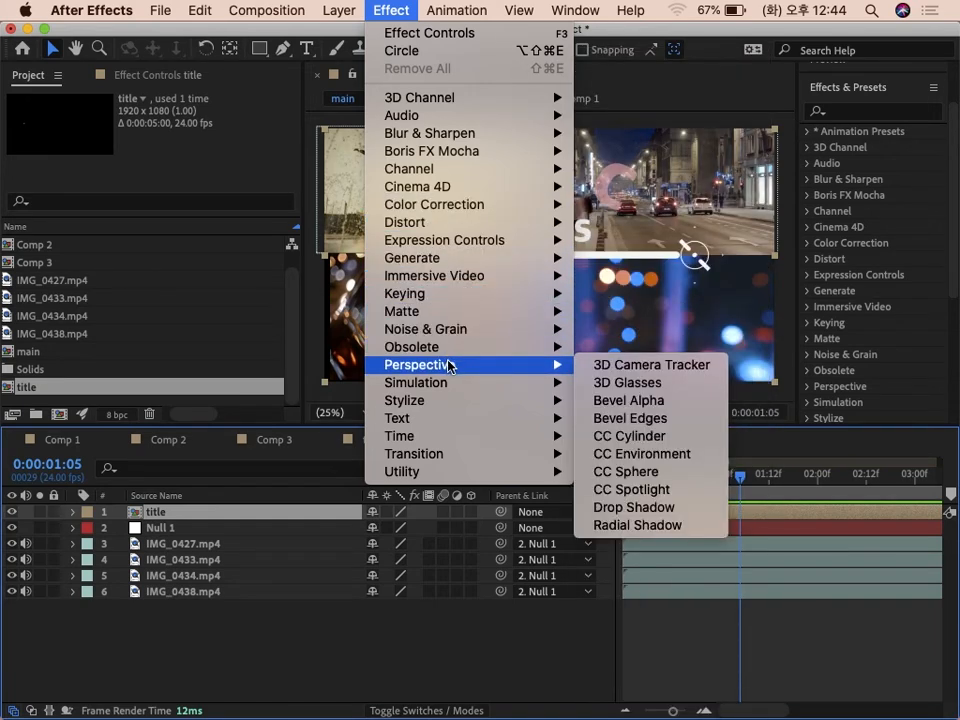
pyautogui.click(640, 507)
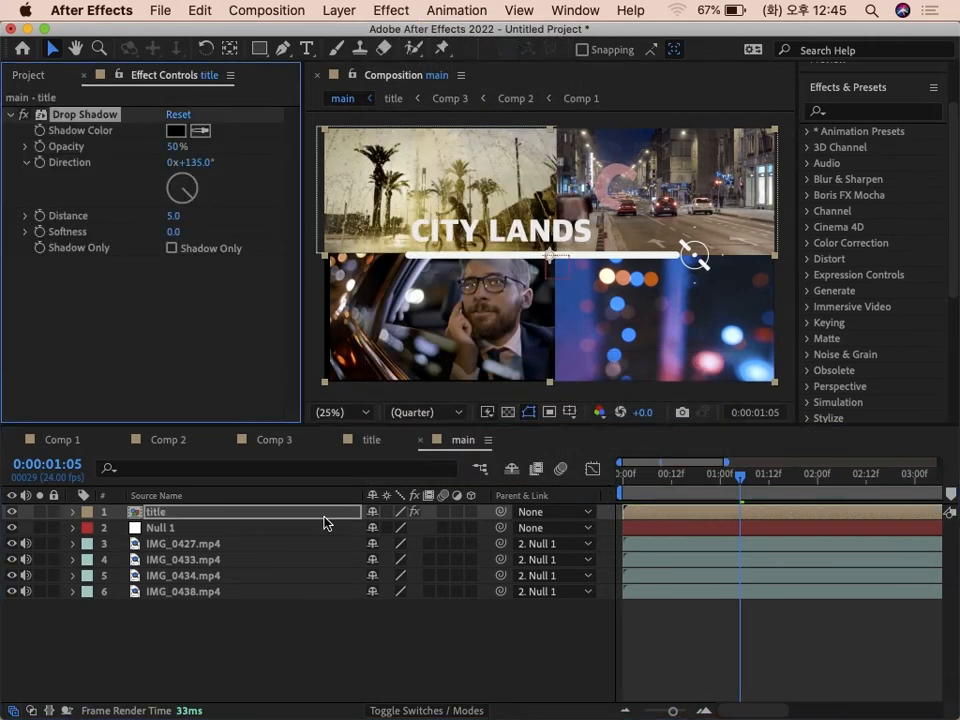
# - At 0:00:01:08, set the title's Drop Shadow distance to 19 and its direction to 152°
pyautogui.moveTo(673, 483); pyautogui.dragTo(752, 482)
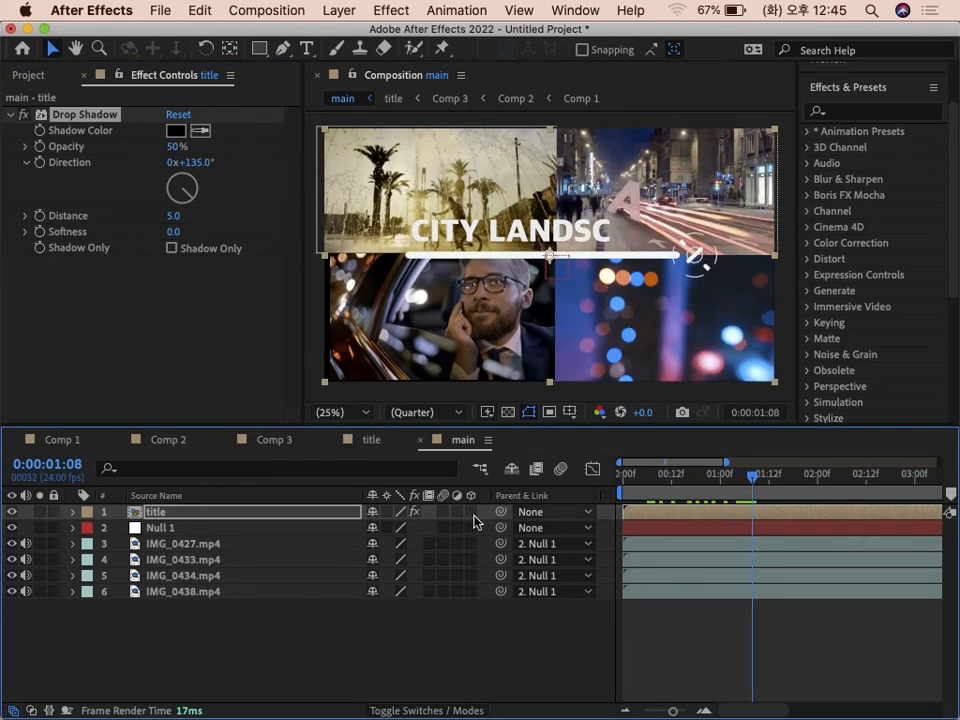
pyautogui.click(246, 514)
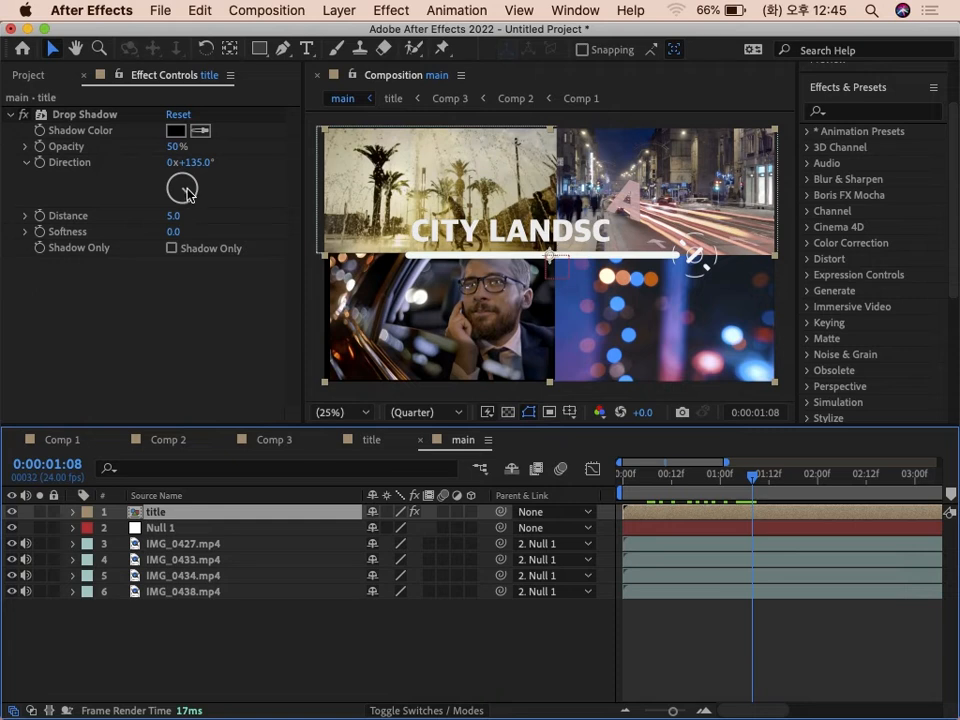
pyautogui.moveTo(188, 203)
pyautogui.mouseDown()
pyautogui.moveTo(144, 206)
pyautogui.moveTo(178, 200)
pyautogui.mouseUp()
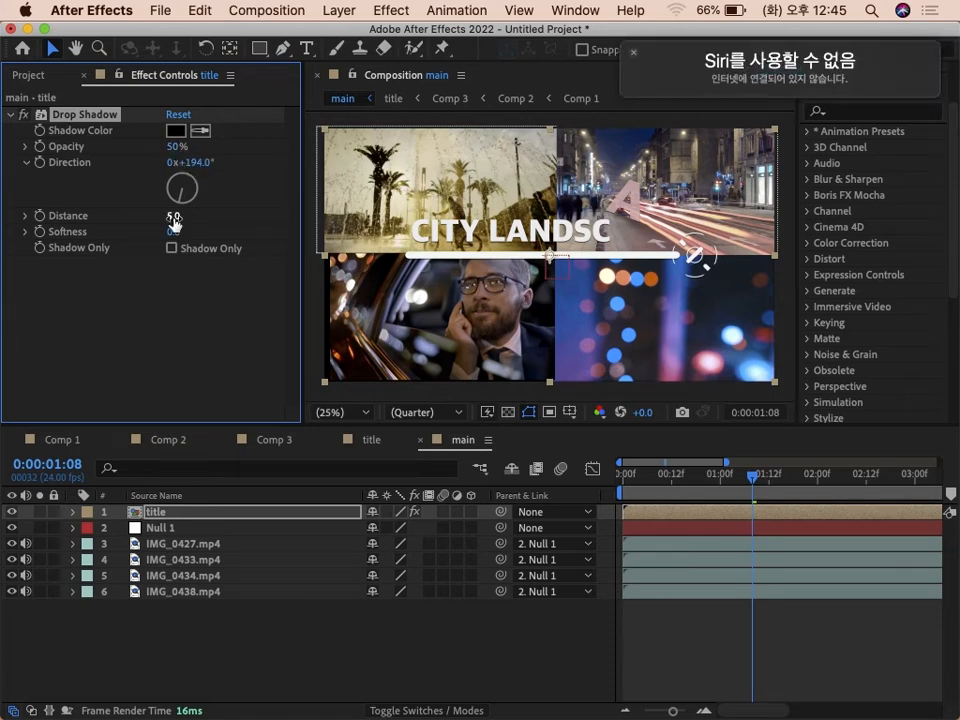
pyautogui.click(635, 57)
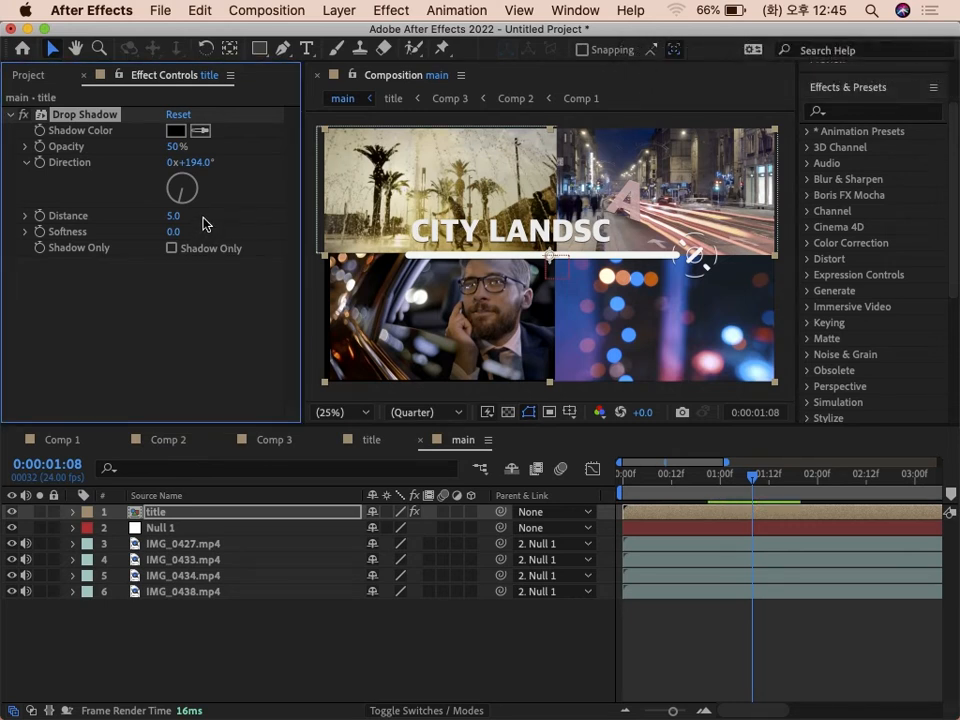
pyautogui.moveTo(176, 218)
pyautogui.mouseDown()
pyautogui.moveTo(196, 219)
pyautogui.moveTo(181, 217)
pyautogui.mouseUp()
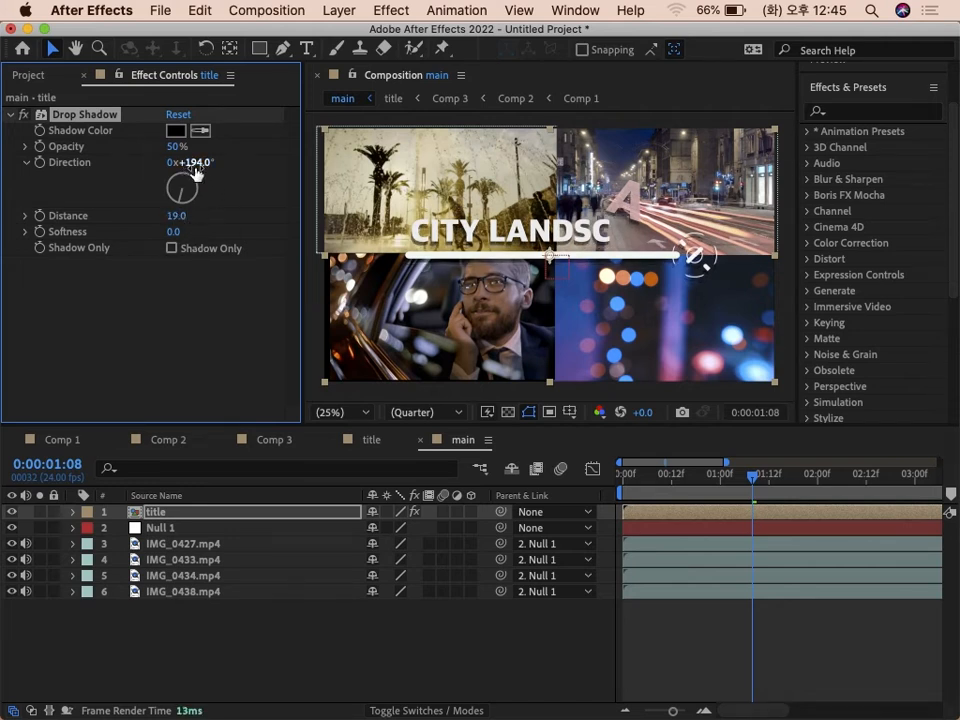
pyautogui.moveTo(194, 168); pyautogui.dragTo(152, 165)
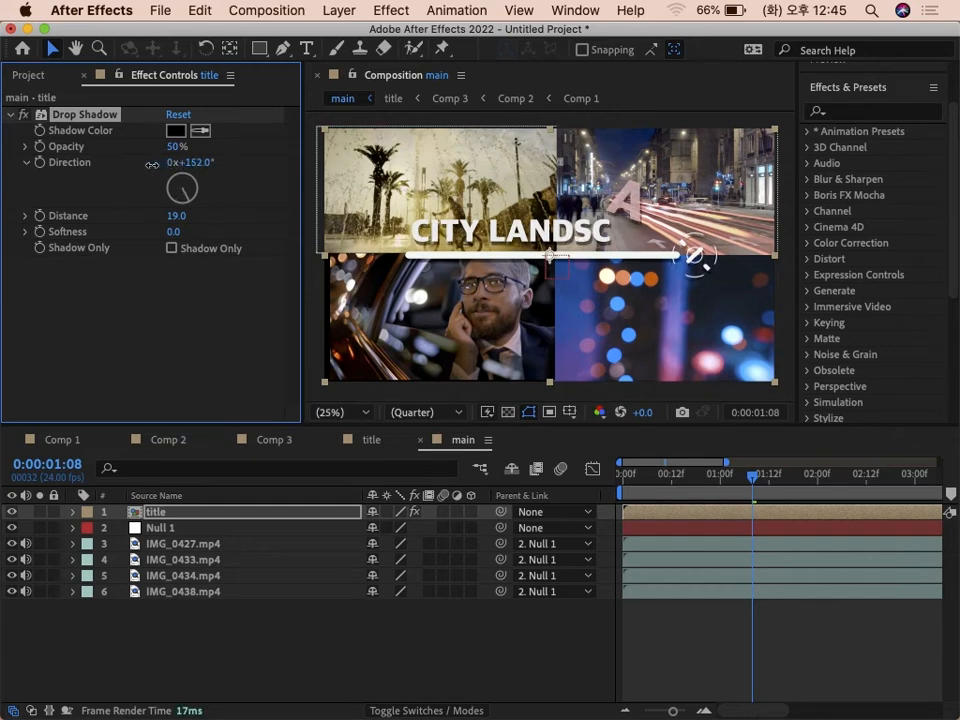
# - Play the main composition from 0:00:00:00 to check the title's shadow over the videos
pyautogui.moveTo(658, 474); pyautogui.dragTo(514, 491)
pyautogui.press('space')
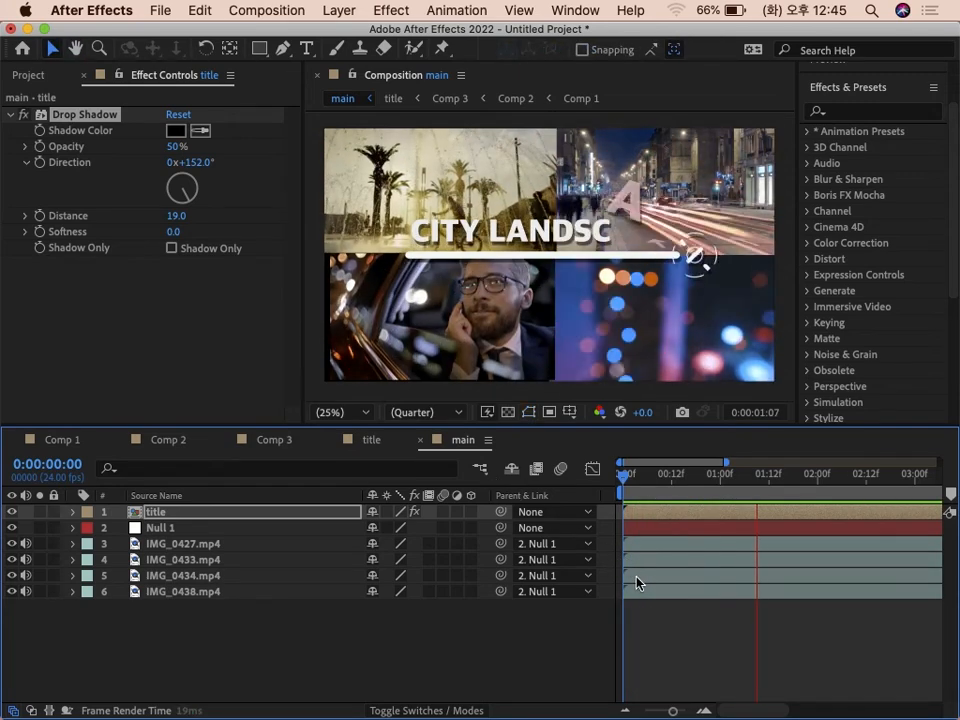
pyautogui.press('space')
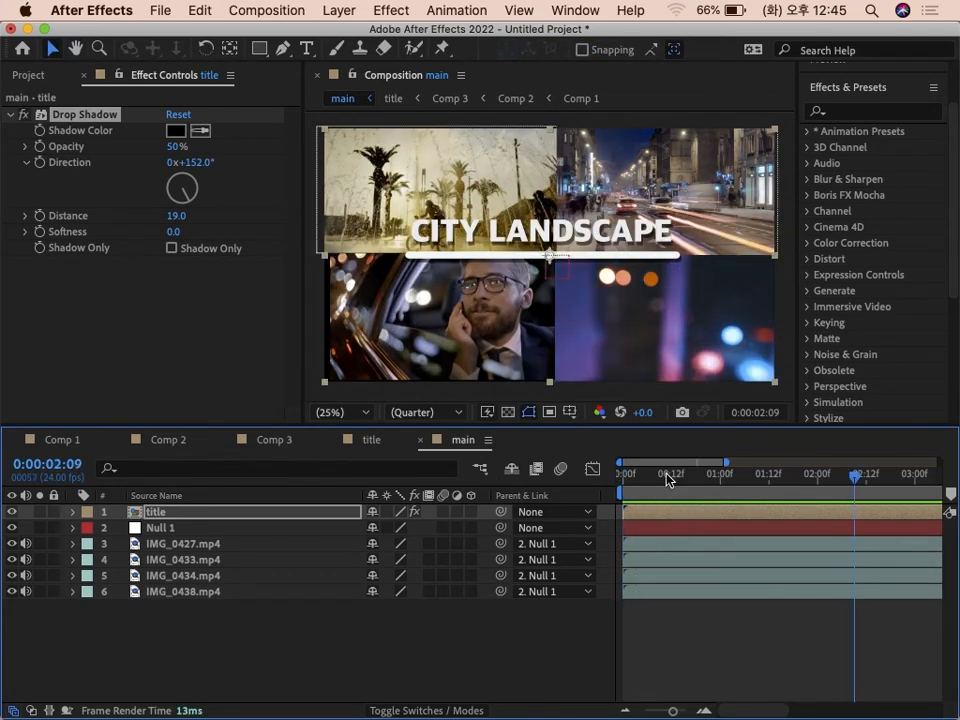
pyautogui.press('Home')
pyautogui.press('space')
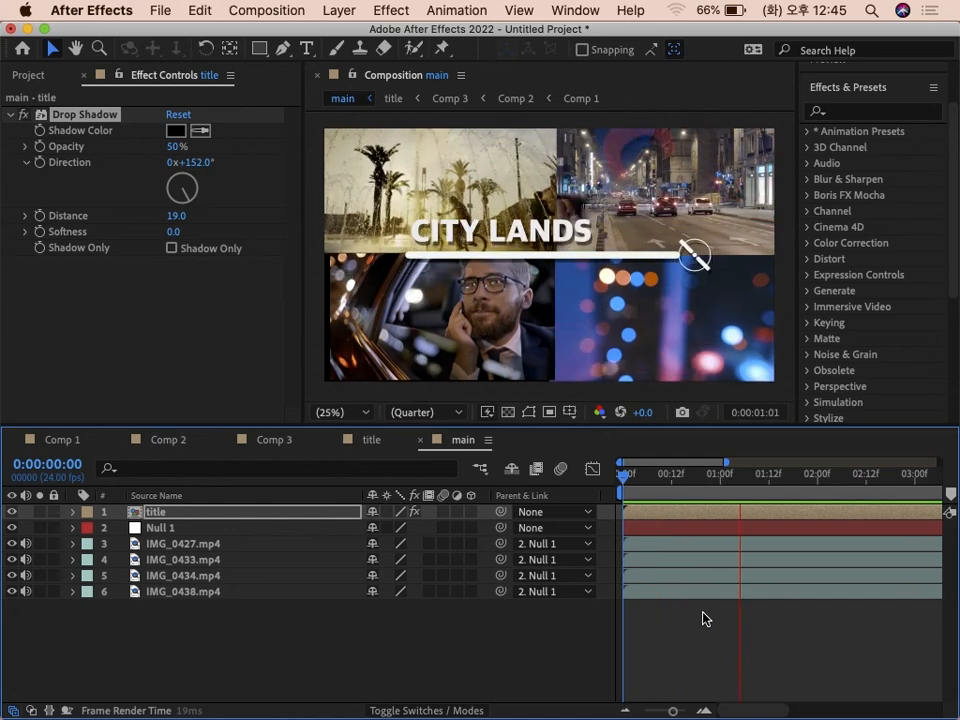
pyautogui.press('space')
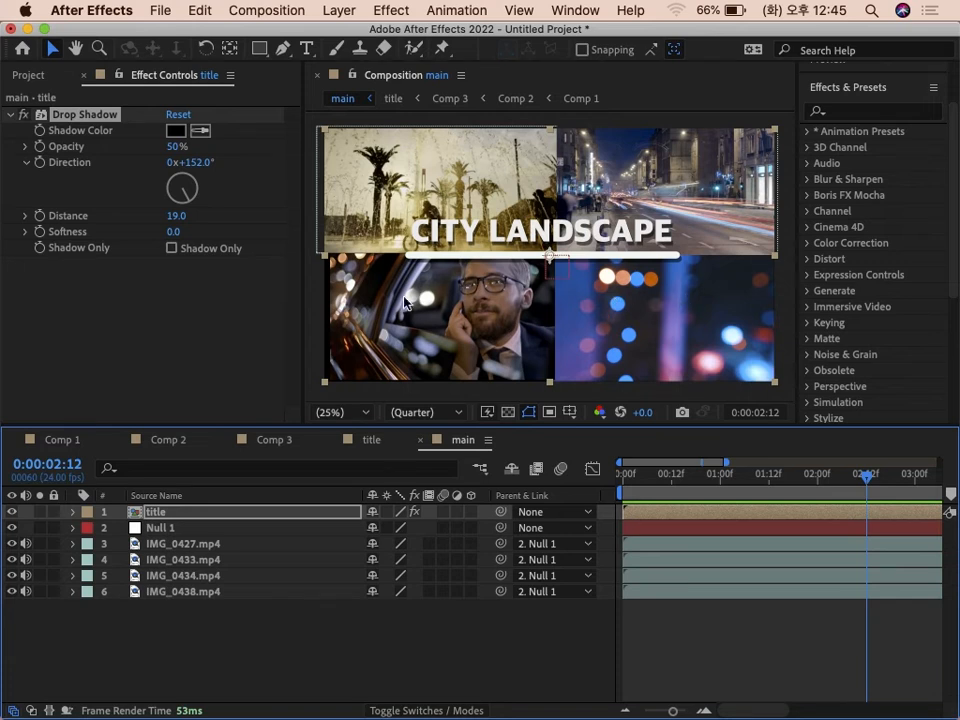
# - Open the title composition and create a text layer reading "New" below the white underline
pyautogui.doubleClick(165, 513)
pyautogui.click(198, 620)
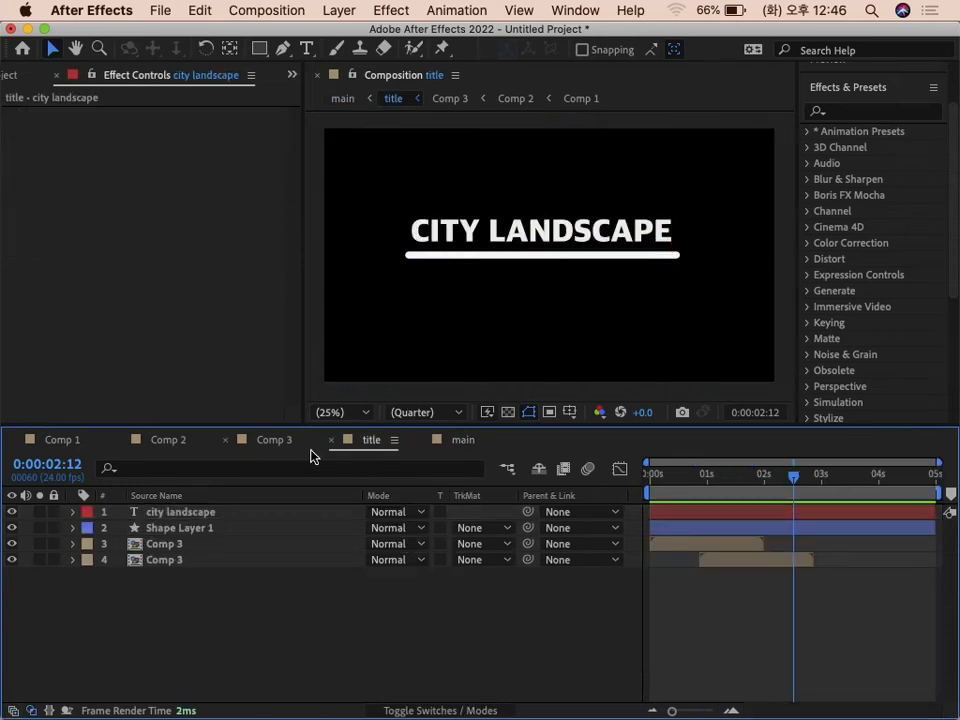
pyautogui.rightClick(178, 613)
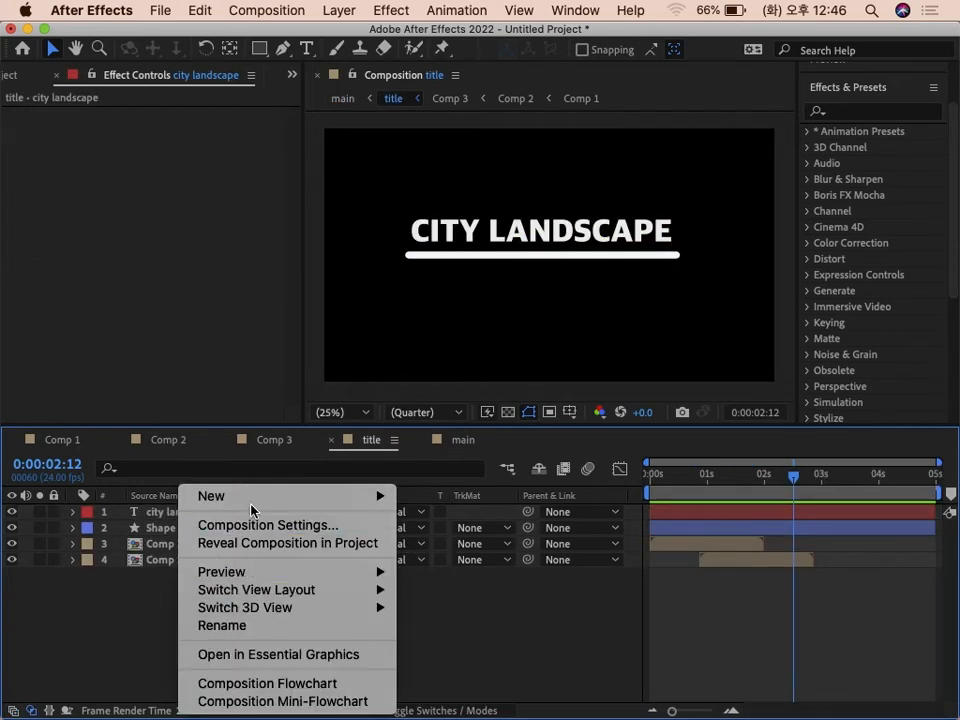
pyautogui.click(141, 623)
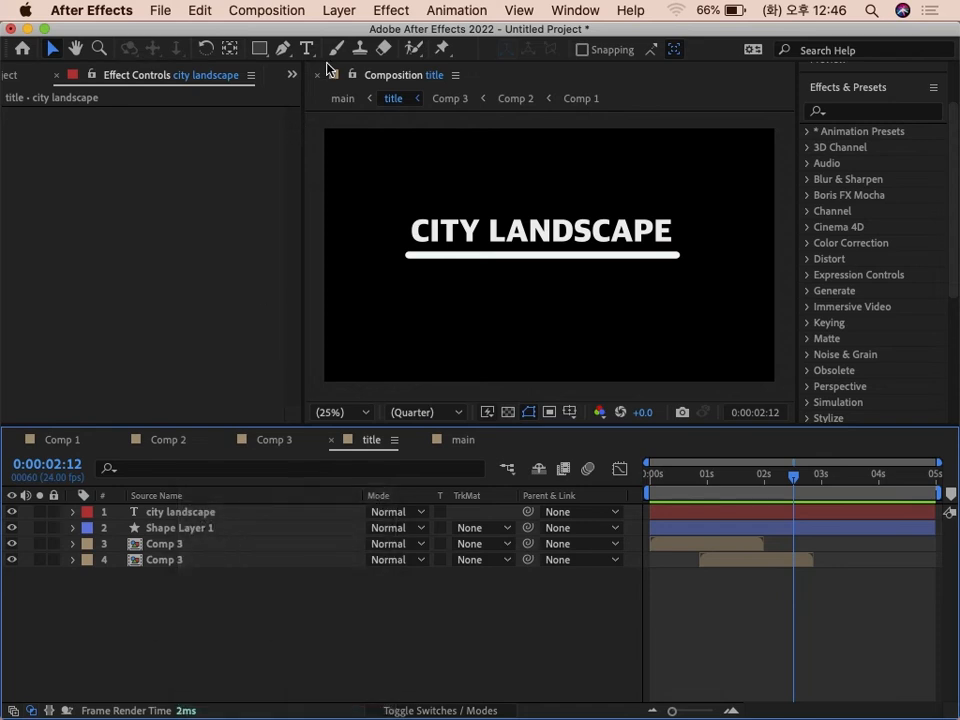
pyautogui.click(306, 47)
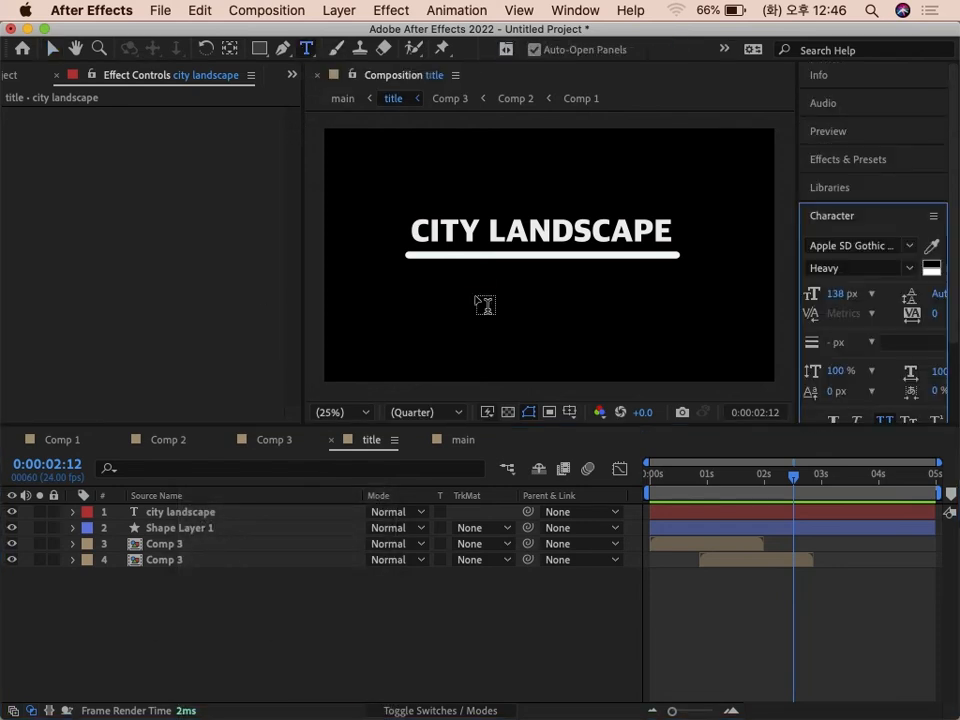
pyautogui.click(438, 294)
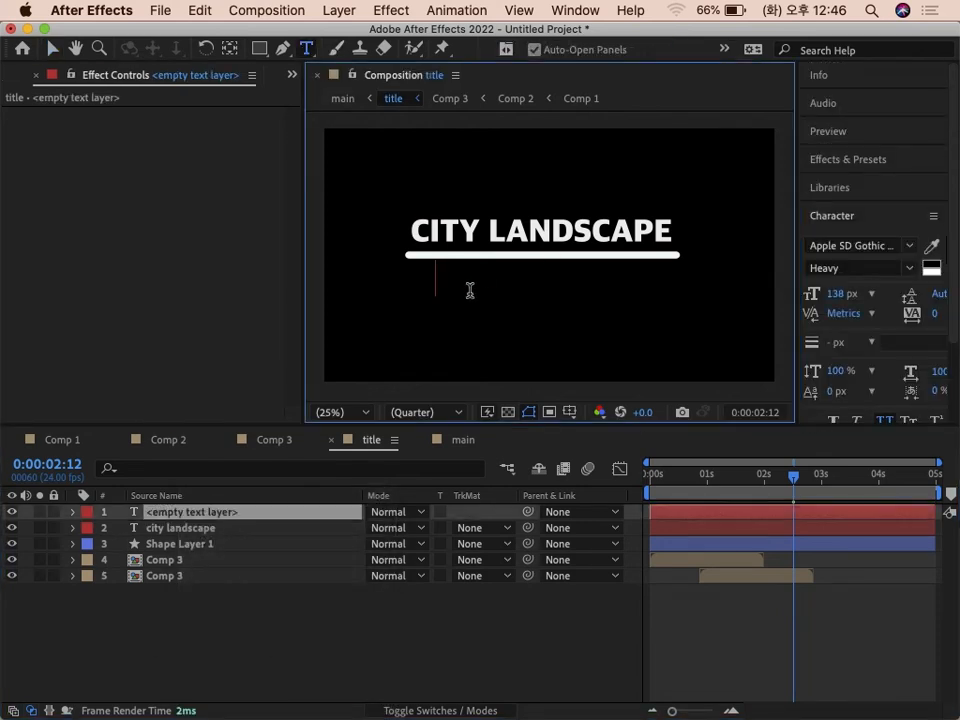
pyautogui.write('New')
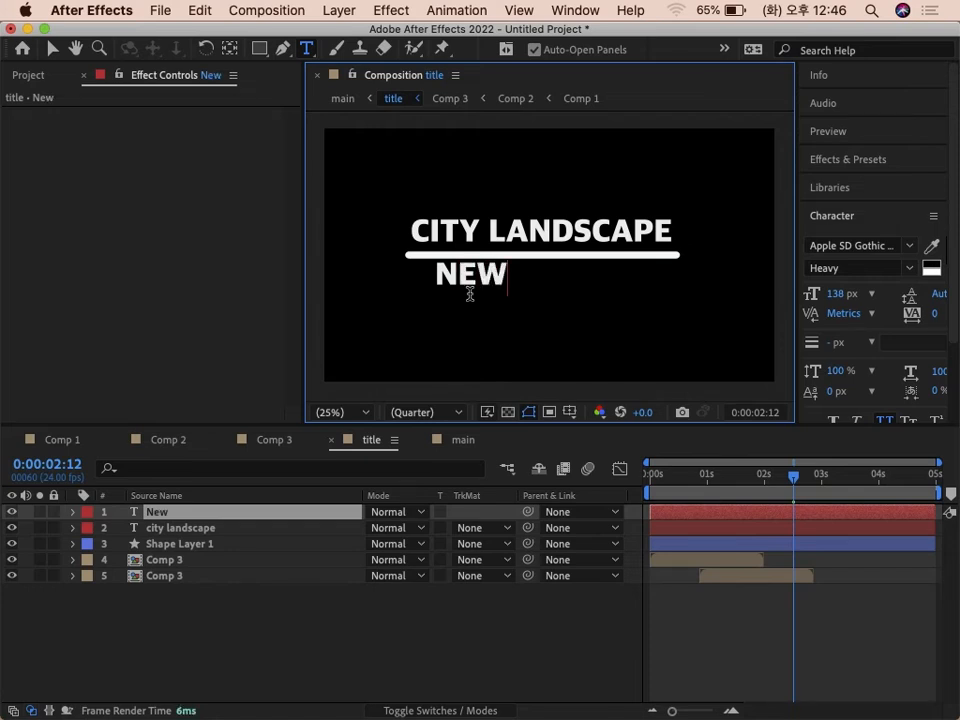
# - Cut the subtitle text back to "N" and turn off its All Caps style
pyautogui.press('BackSpace')
pyautogui.press('BackSpace')
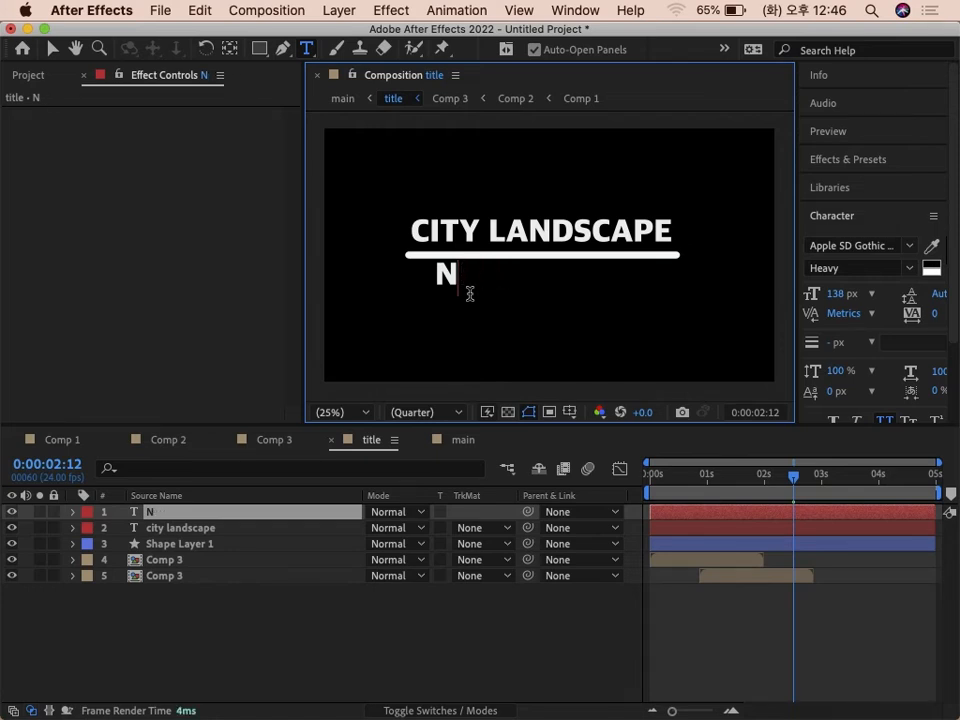
pyautogui.write('e')
pyautogui.press('BackSpace')
pyautogui.write('e')
pyautogui.press('BackSpace')
pyautogui.scroll(-3, 884, 304)
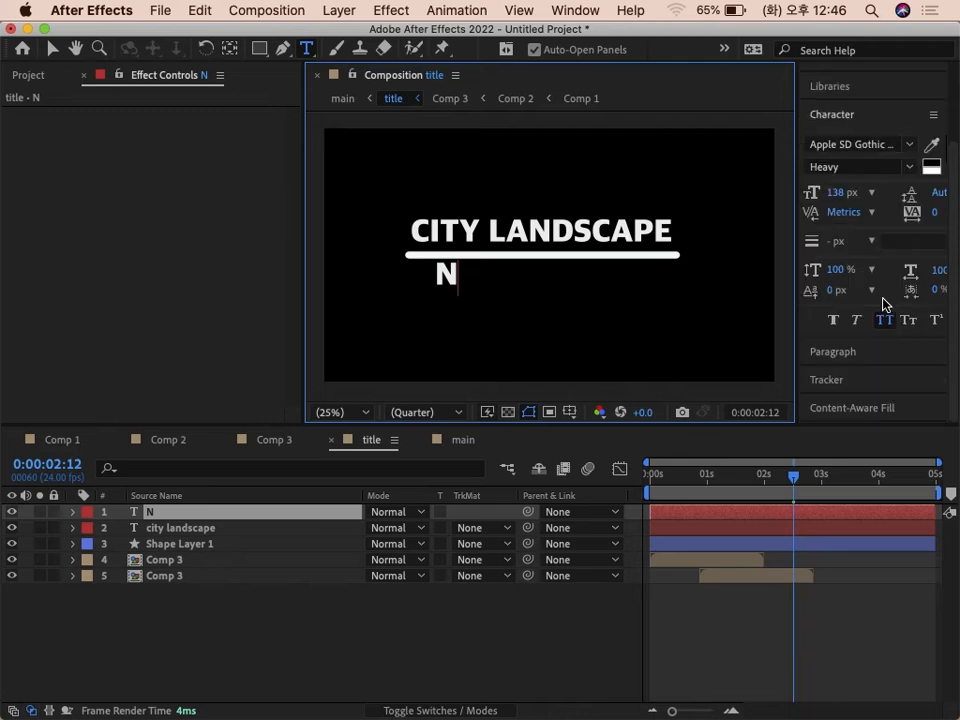
pyautogui.click(886, 320)
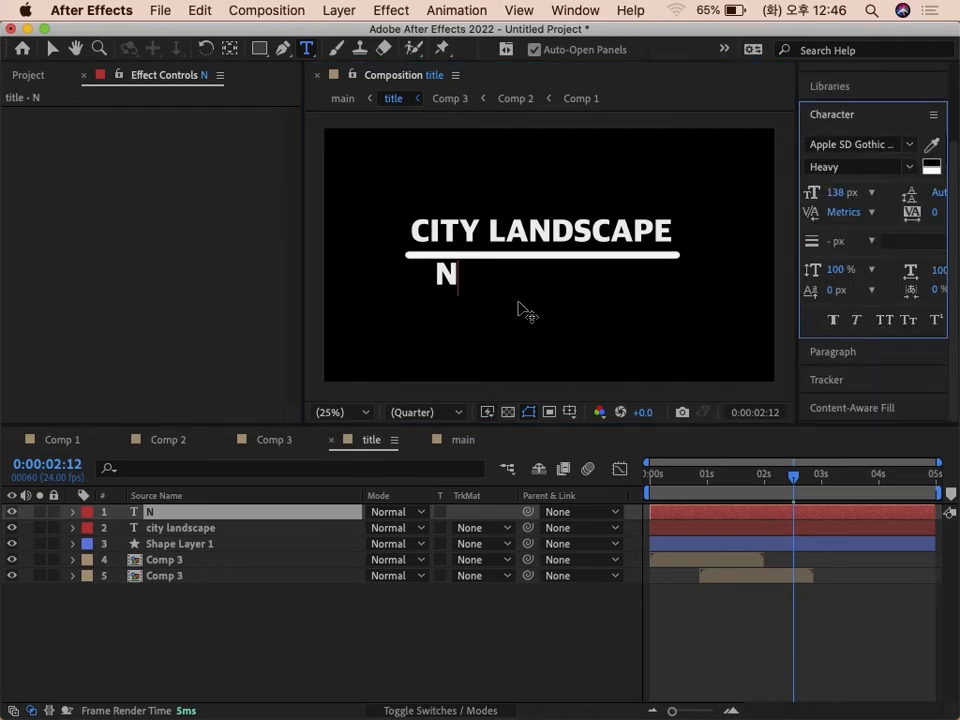
pyautogui.write('w')
pyautogui.press('BackSpace')
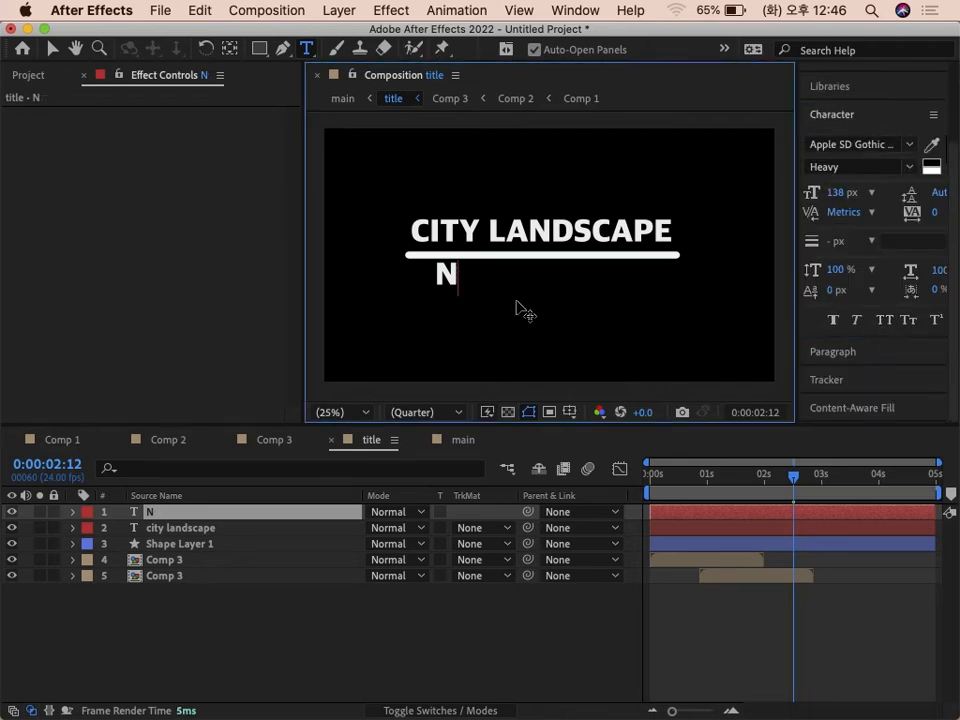
# - Complete the subtitle text so it reads "Newyork & London" in mixed case
pyautogui.write('ewyor')
pyautogui.press('BackSpace')
pyautogui.press('BackSpace')
pyautogui.press('BackSpace')
pyautogui.write('r')
pyautogui.press('BackSpace')
pyautogui.write('york')
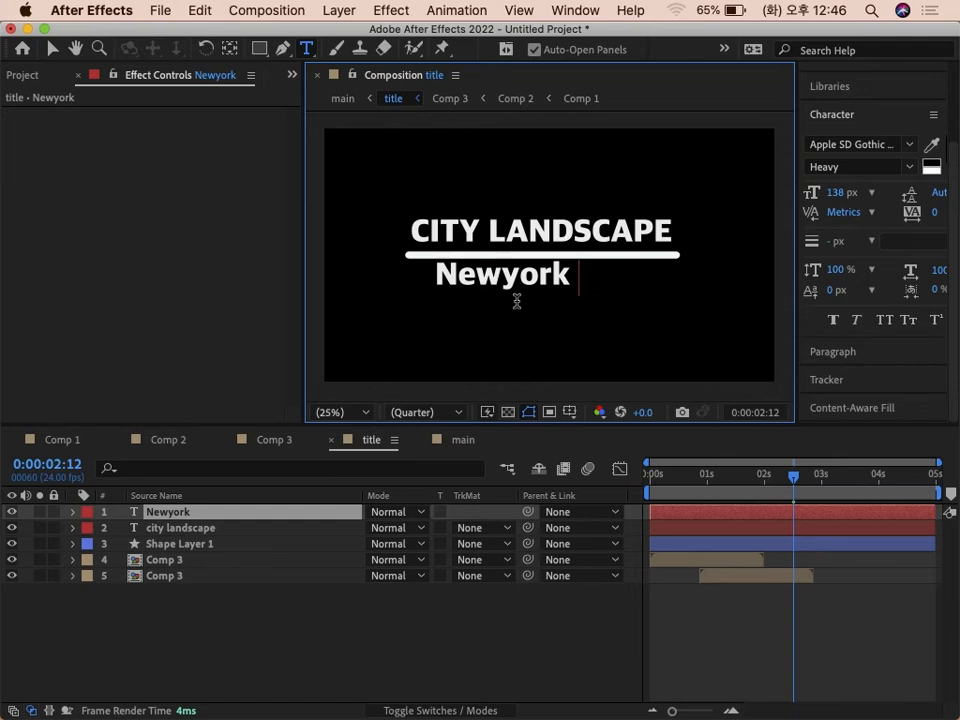
pyautogui.write('&')
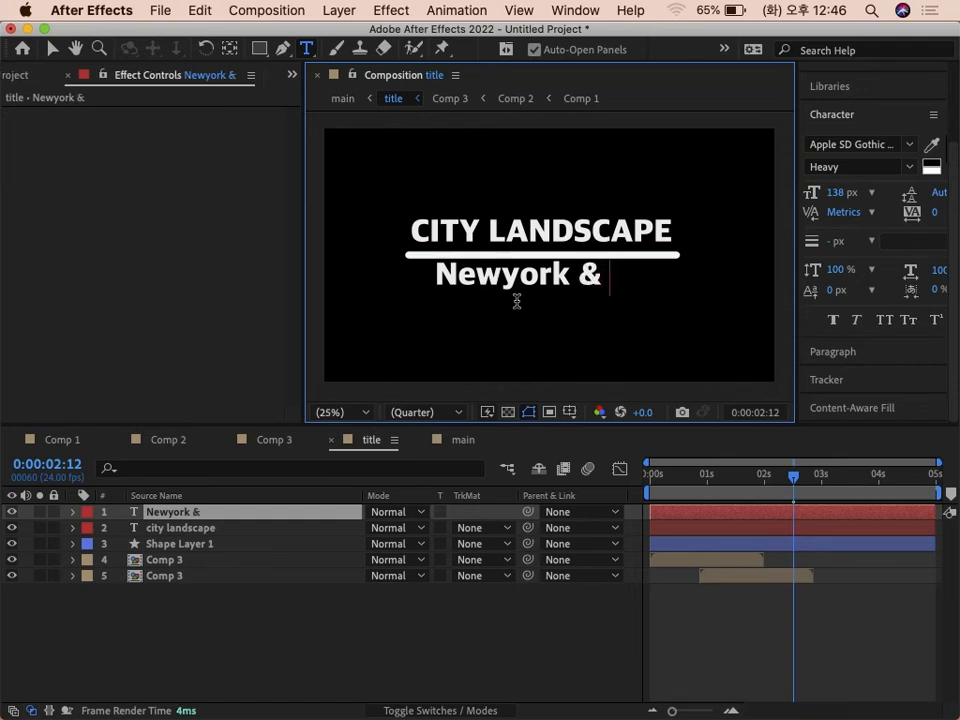
pyautogui.write(' London')
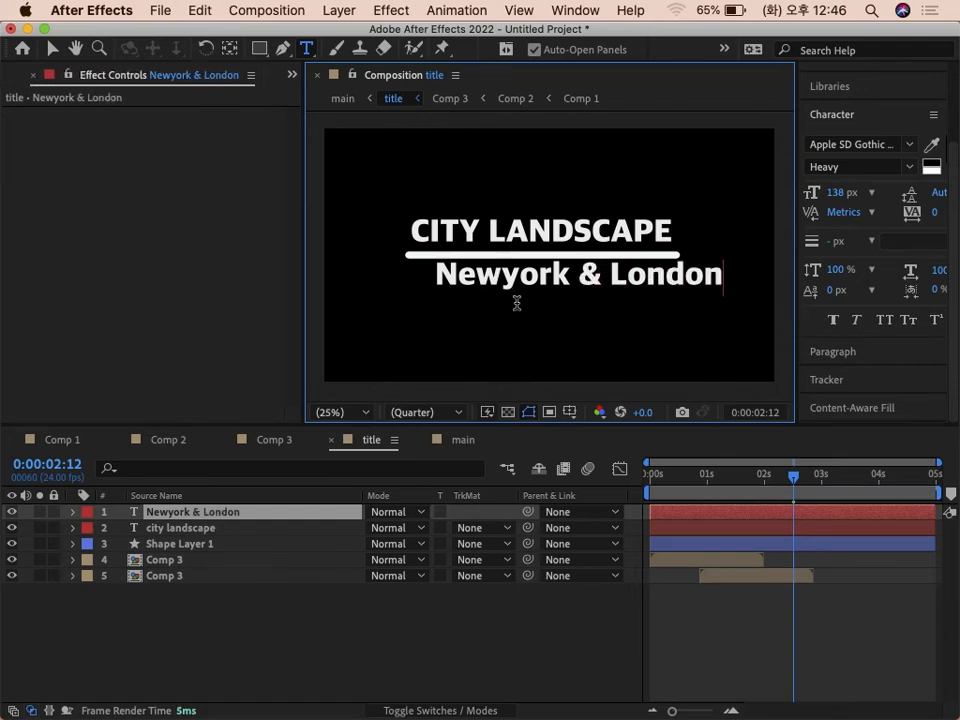
# - Move the "Newyork & London" text beneath the white underline and narrow it to roughly the underline's width
pyautogui.click(54, 50)
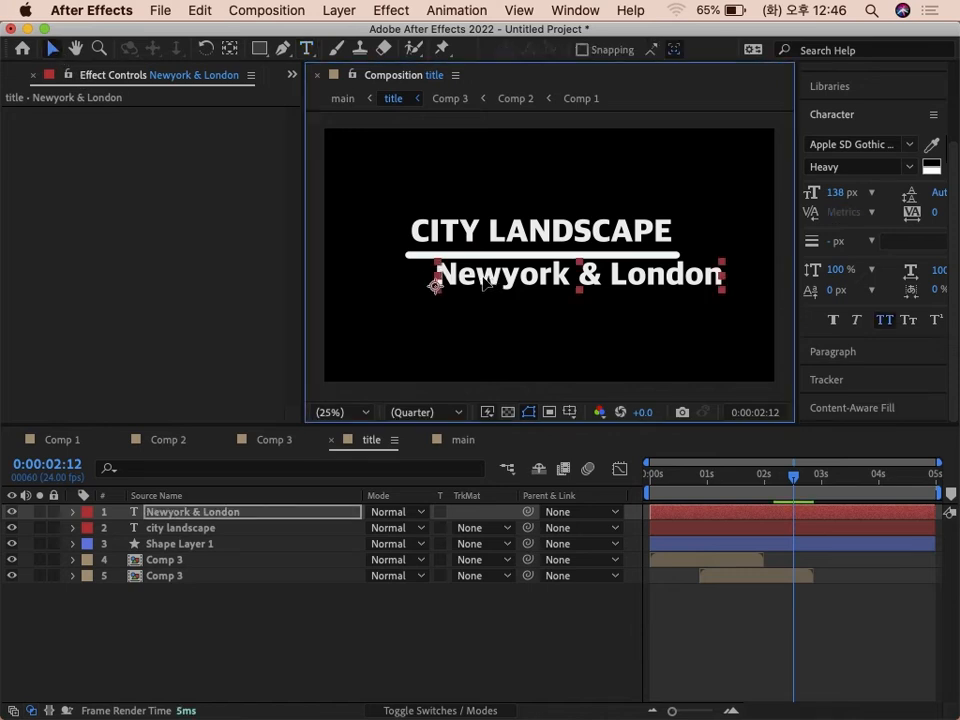
pyautogui.moveTo(486, 283); pyautogui.dragTo(455, 285)
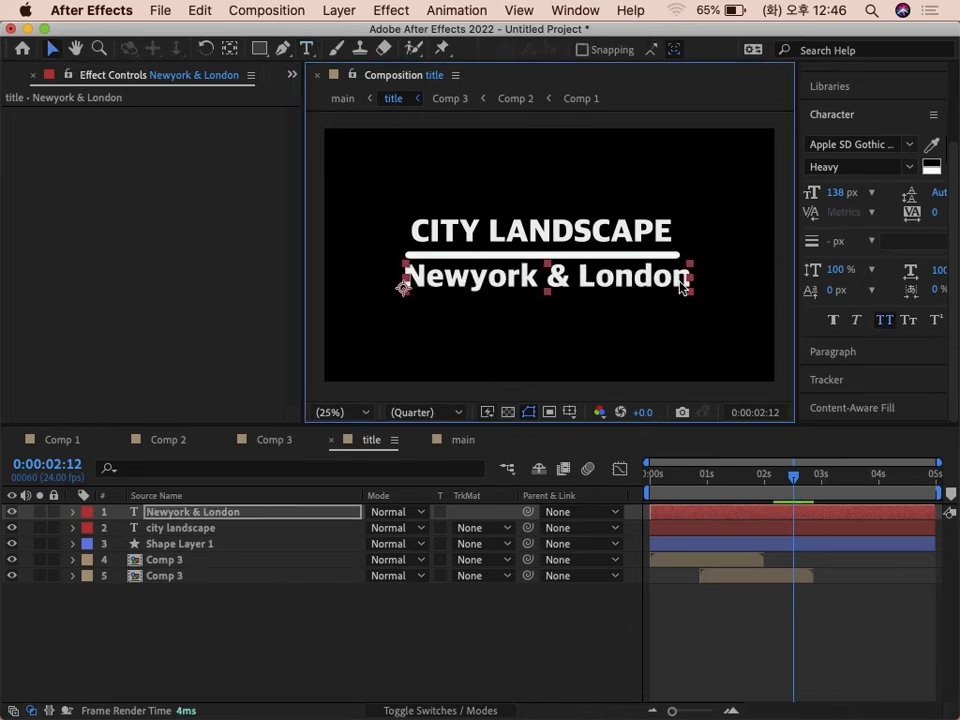
pyautogui.moveTo(687, 280); pyautogui.dragTo(674, 281)
pyautogui.moveTo(464, 278); pyautogui.dragTo(478, 278)
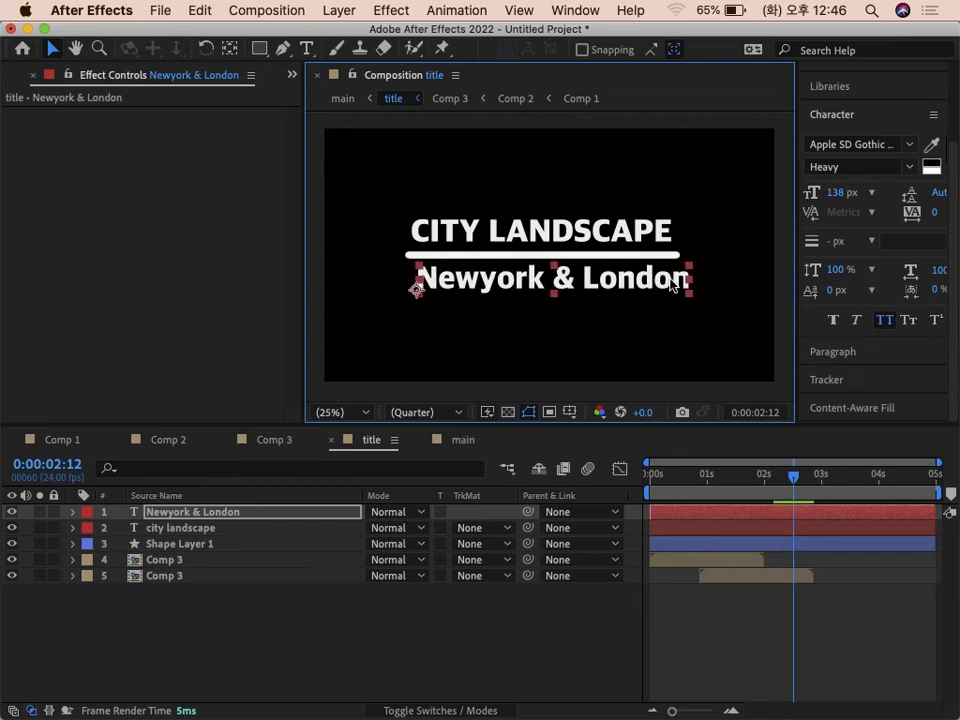
pyautogui.moveTo(686, 285); pyautogui.dragTo(680, 282)
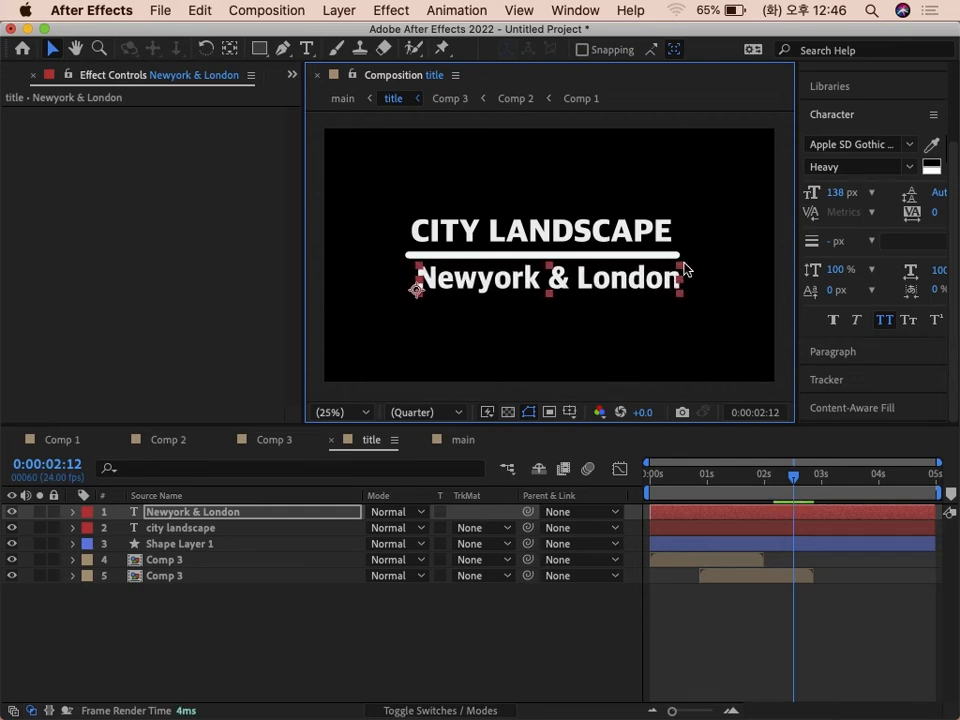
# - Change the subtitle's font to Bauhaus 93 and stretch the text horizontally to end near the underline's right end
pyautogui.click(862, 160)
pyautogui.click(882, 148)
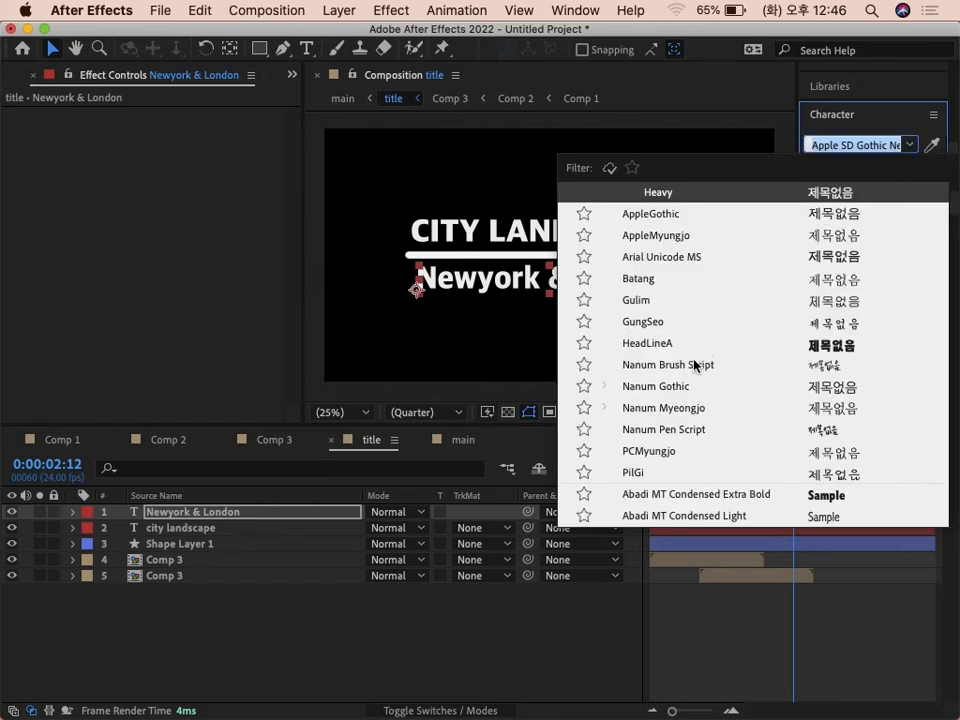
pyautogui.scroll(-5, 712, 376)
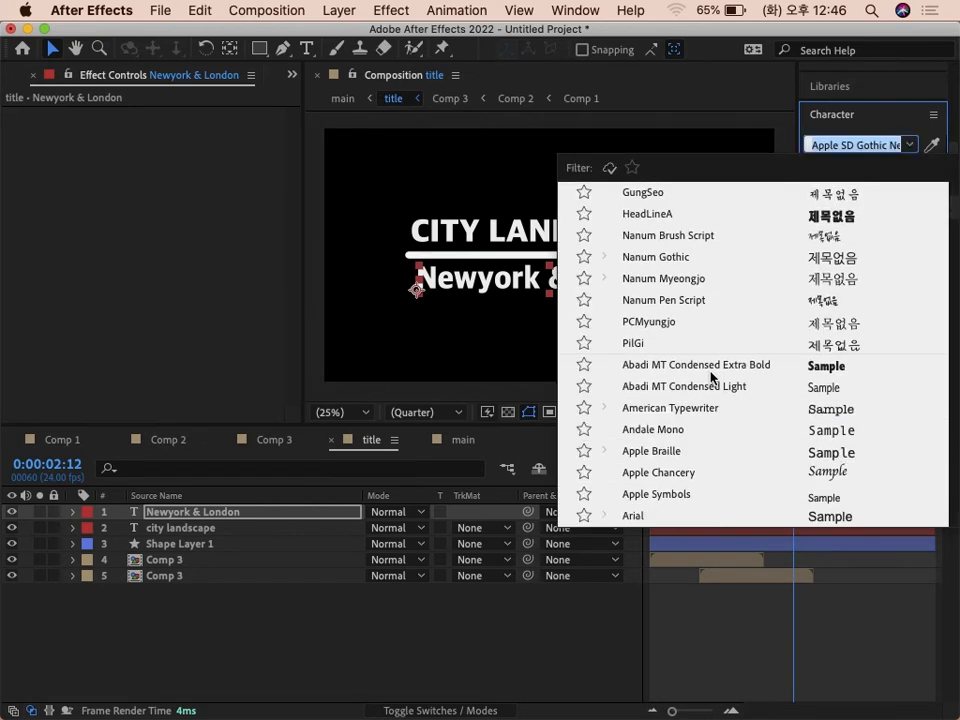
pyautogui.scroll(-2, 712, 377)
pyautogui.scroll(-6, 711, 377)
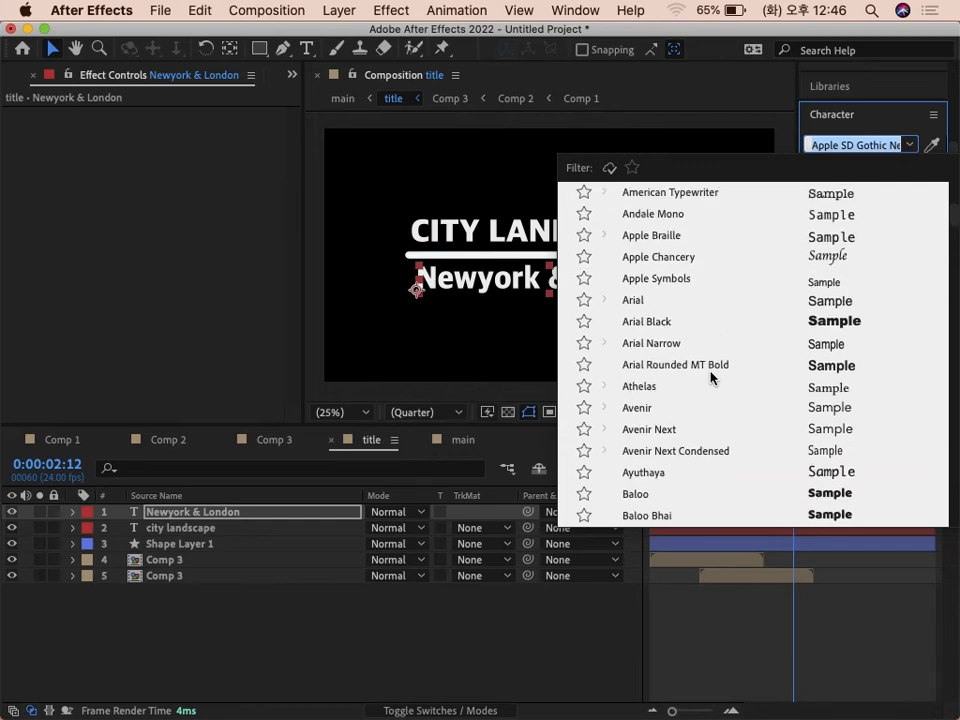
pyautogui.scroll(-1, 711, 377)
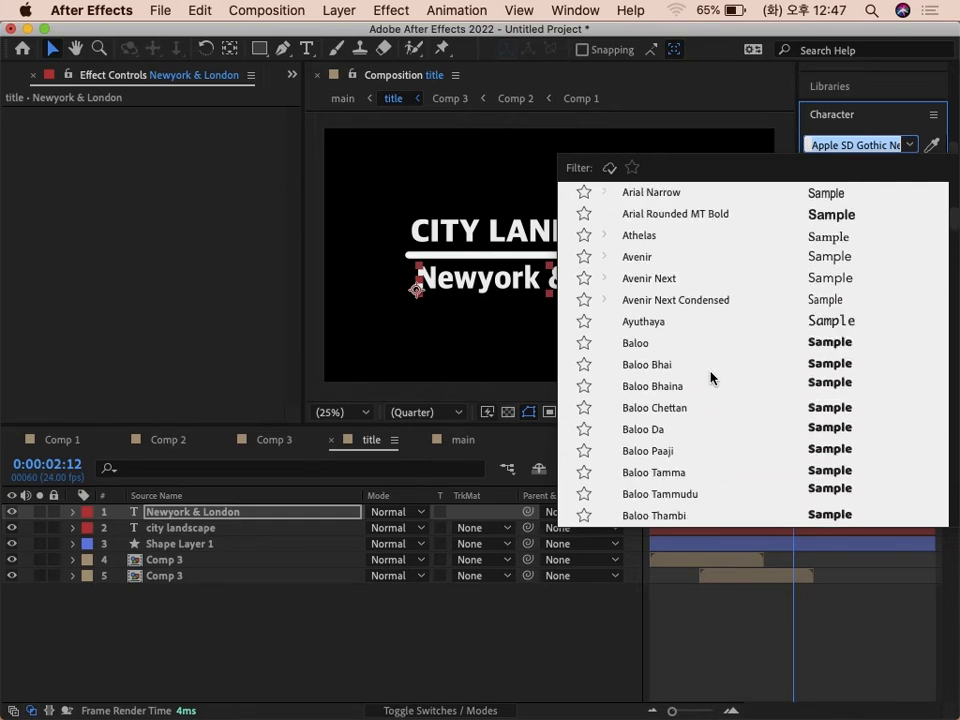
pyautogui.scroll(-3, 761, 377)
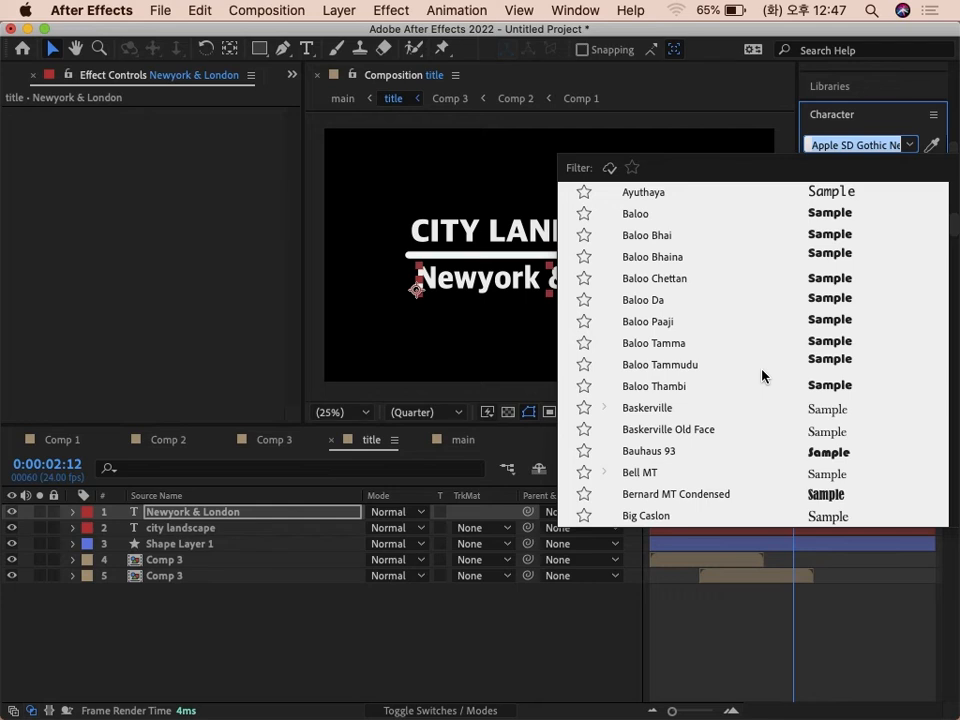
pyautogui.scroll(-1, 761, 377)
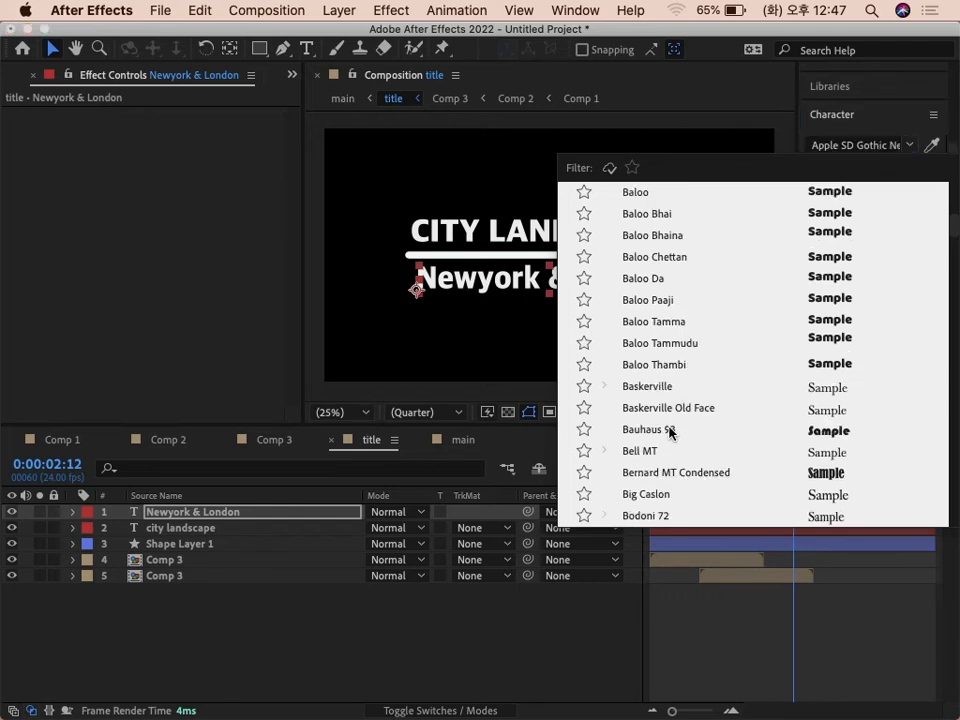
pyautogui.click(671, 431)
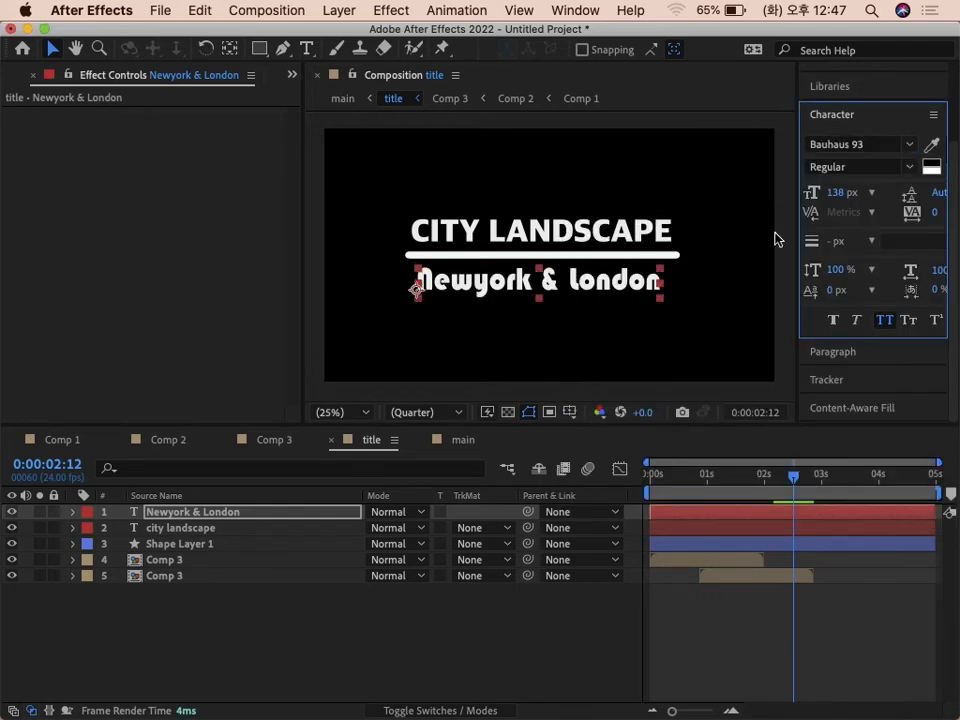
pyautogui.moveTo(663, 288); pyautogui.dragTo(680, 288)
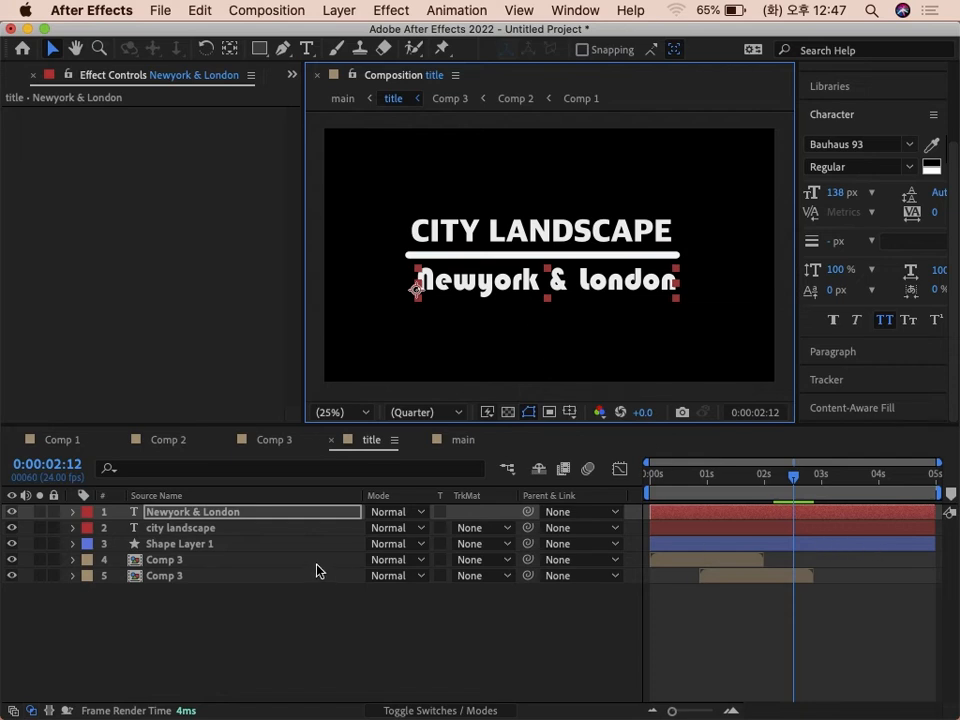
pyautogui.click(205, 530)
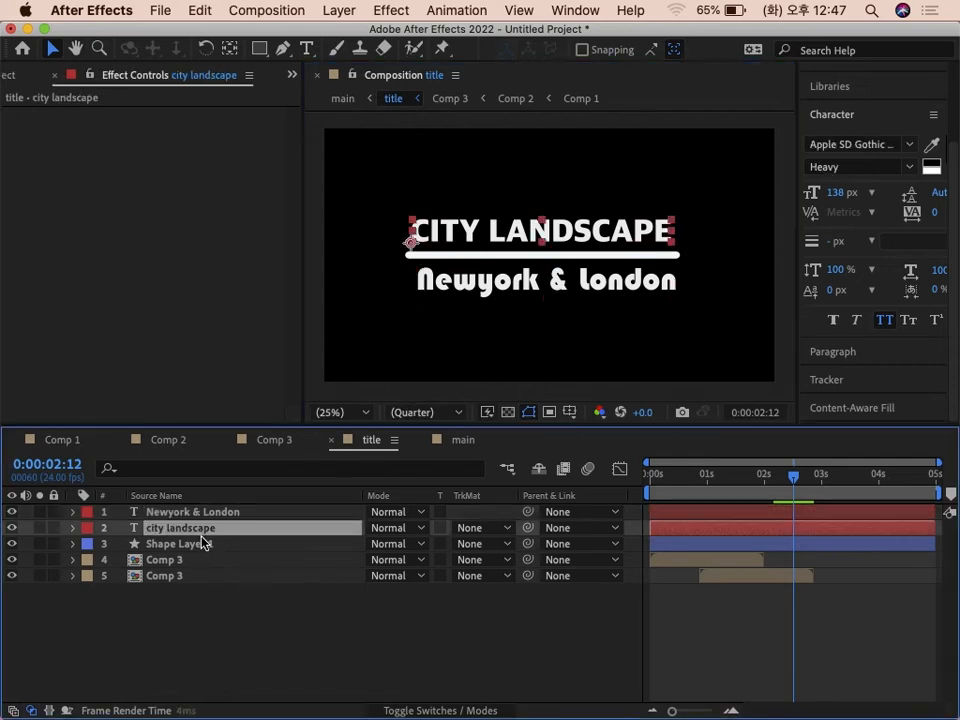
pyautogui.click(199, 514)
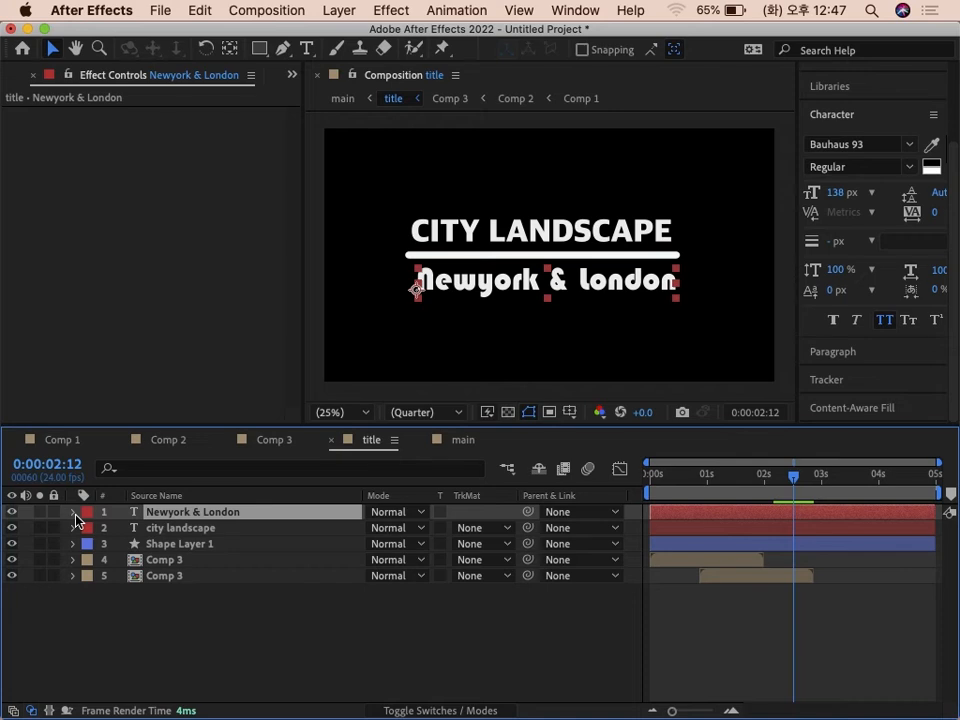
pyautogui.click(72, 512)
pyautogui.click(72, 512)
pyautogui.click(73, 512)
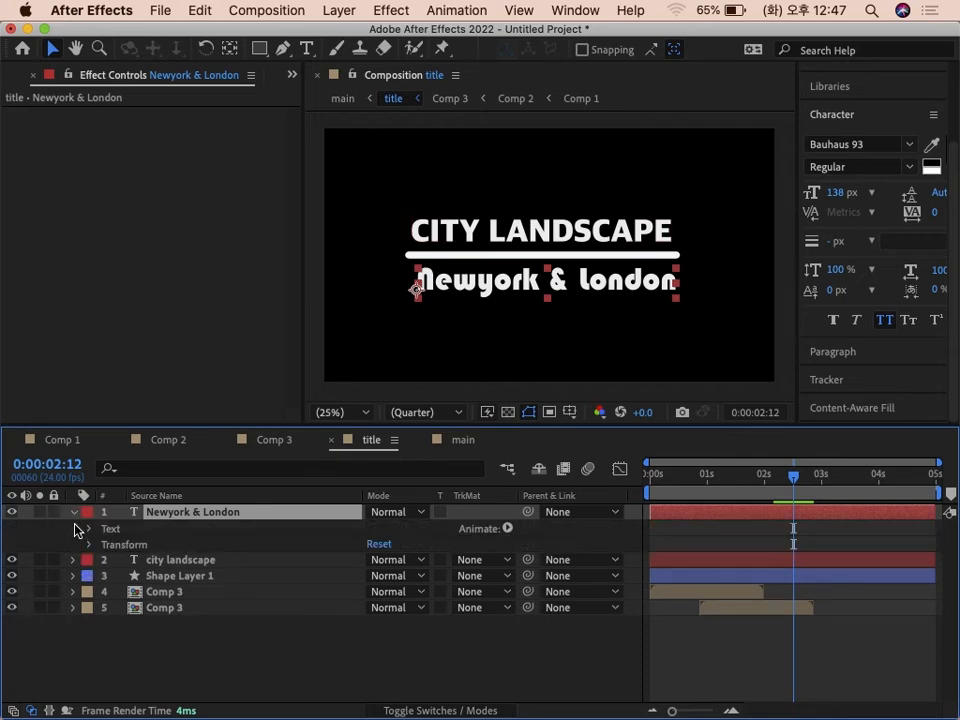
pyautogui.click(72, 513)
pyautogui.click(208, 527)
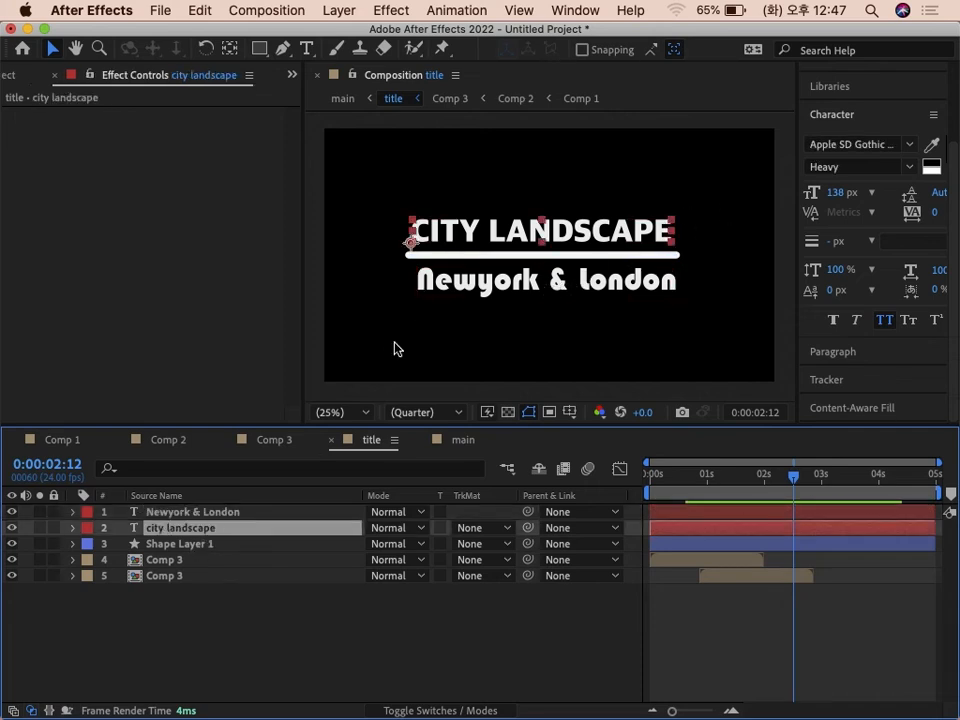
pyautogui.click(70, 528)
pyautogui.click(75, 514)
pyautogui.click(199, 514)
pyautogui.click(200, 530)
# - Apply the Linear Wipe effect from the Transition category to the "Newyork & London" layer
pyautogui.click(200, 514)
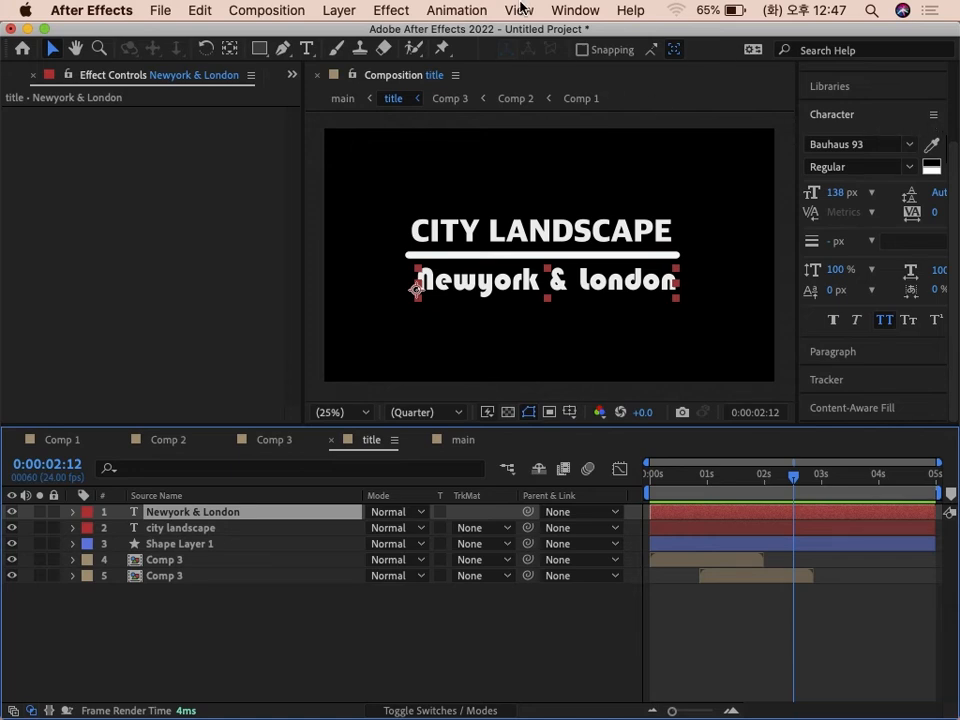
pyautogui.click(391, 10)
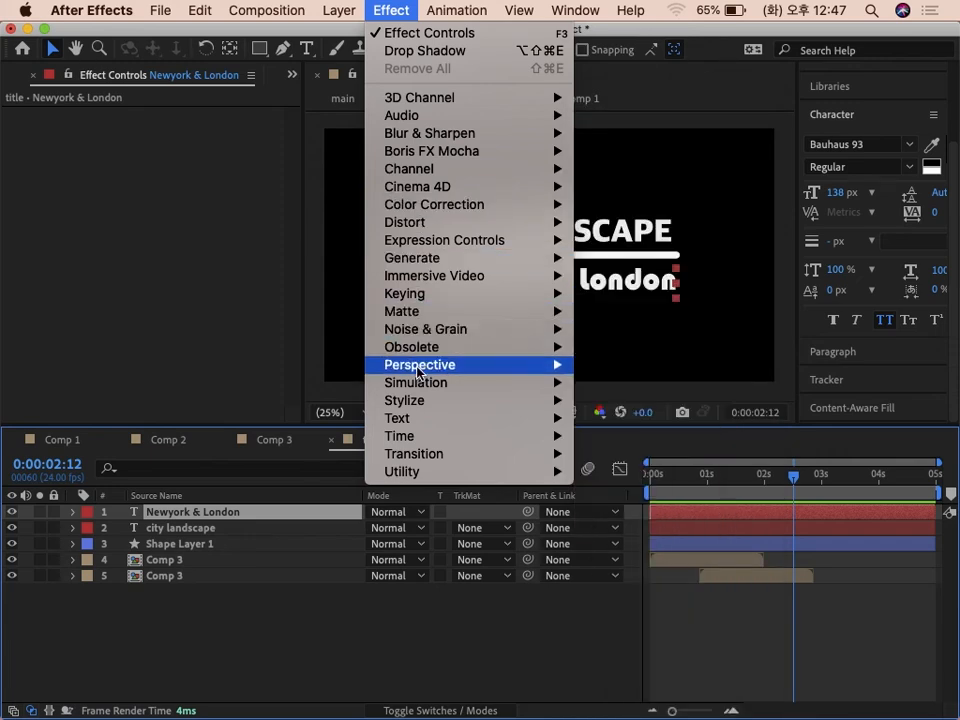
pyautogui.moveTo(429, 452)
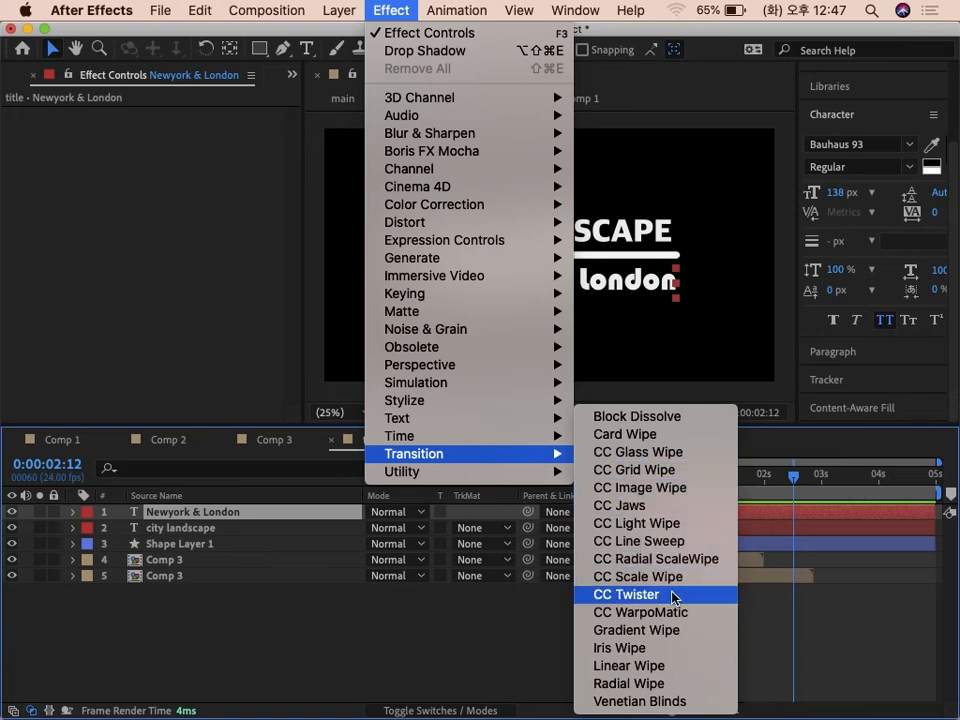
pyautogui.click(623, 666)
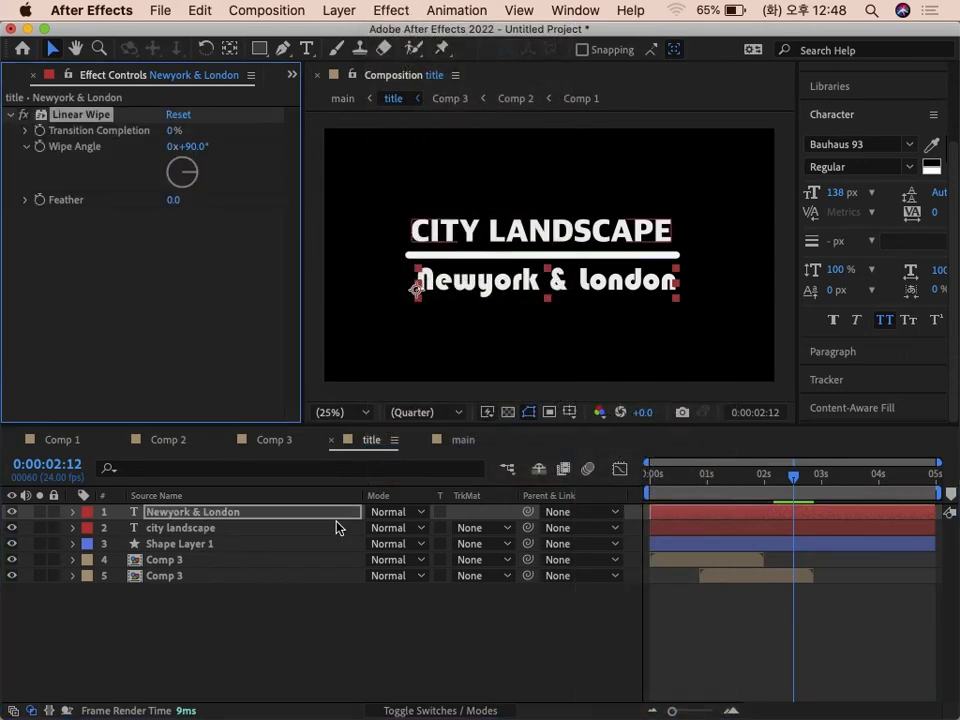
# - At 0:00:00:22, set the subtitle's Linear Wipe transition completion to 41% and its wipe angle to -90°
pyautogui.moveTo(684, 480); pyautogui.dragTo(703, 484)
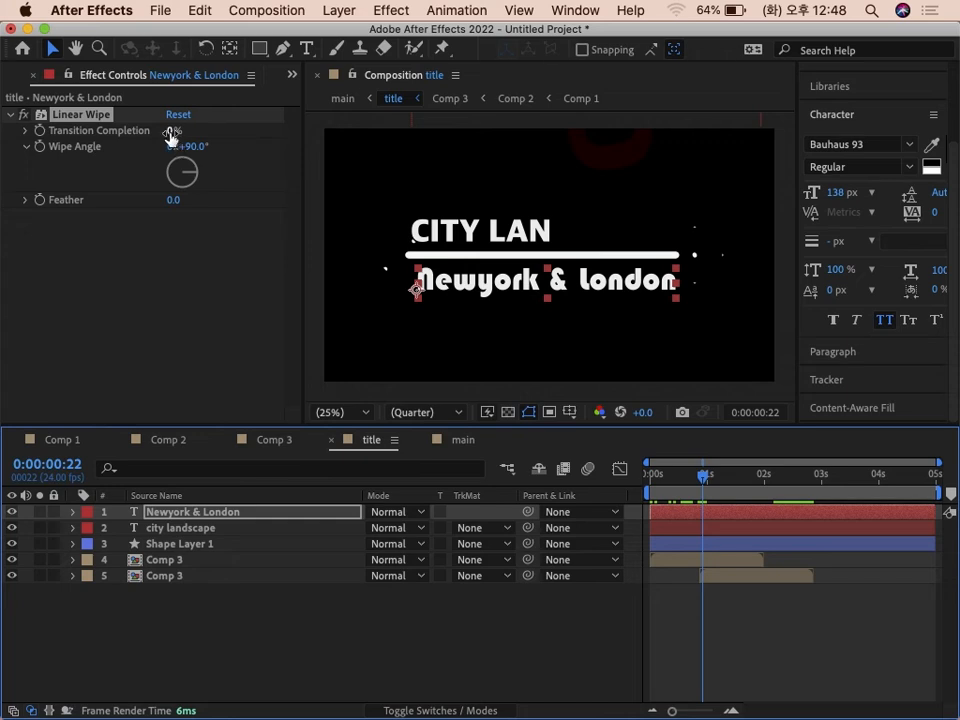
pyautogui.moveTo(170, 138); pyautogui.dragTo(148, 138)
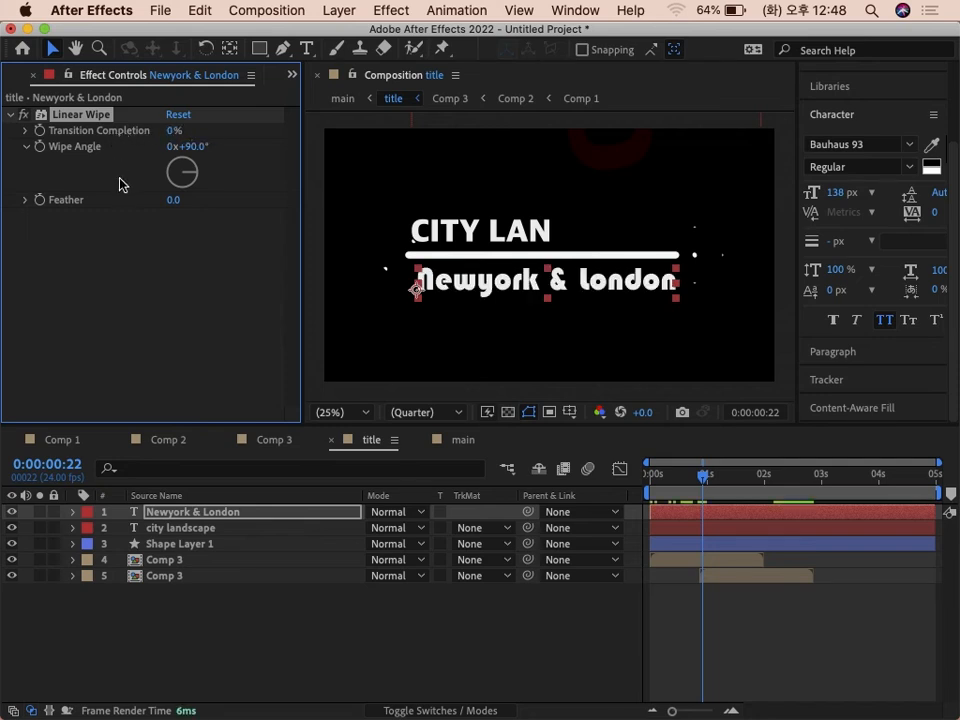
pyautogui.moveTo(183, 131); pyautogui.dragTo(213, 136)
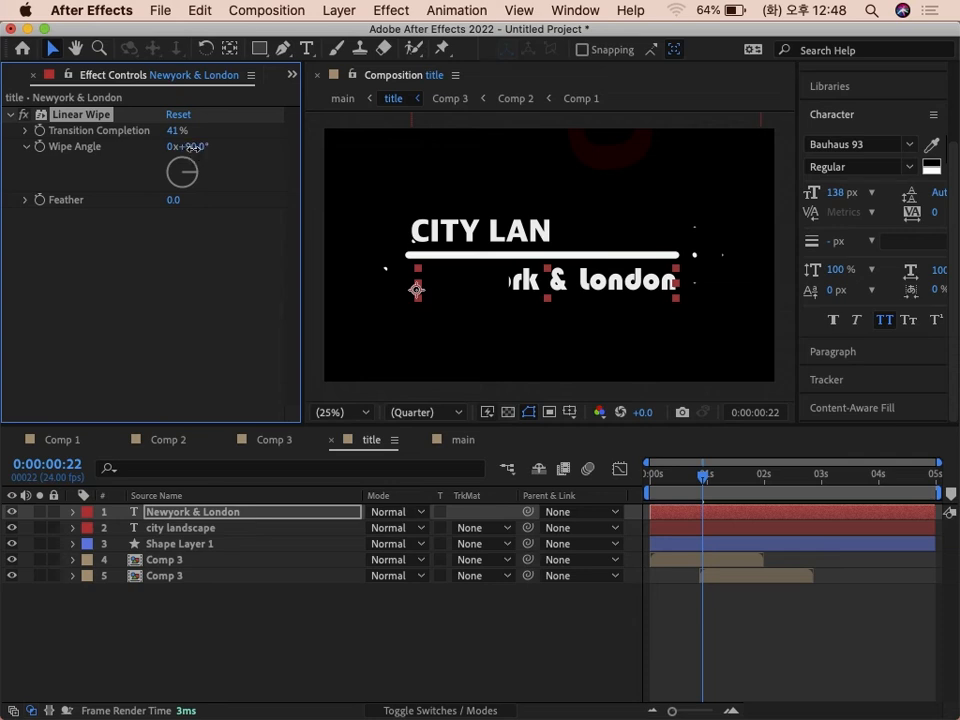
pyautogui.click(208, 150)
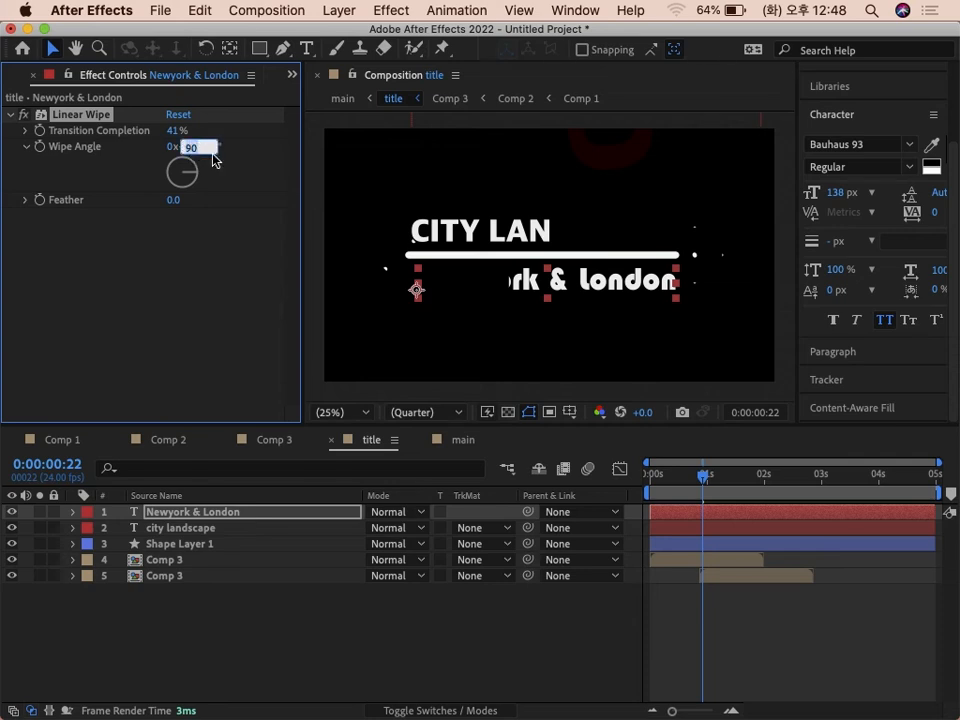
pyautogui.write('-9')
pyautogui.press('Return')
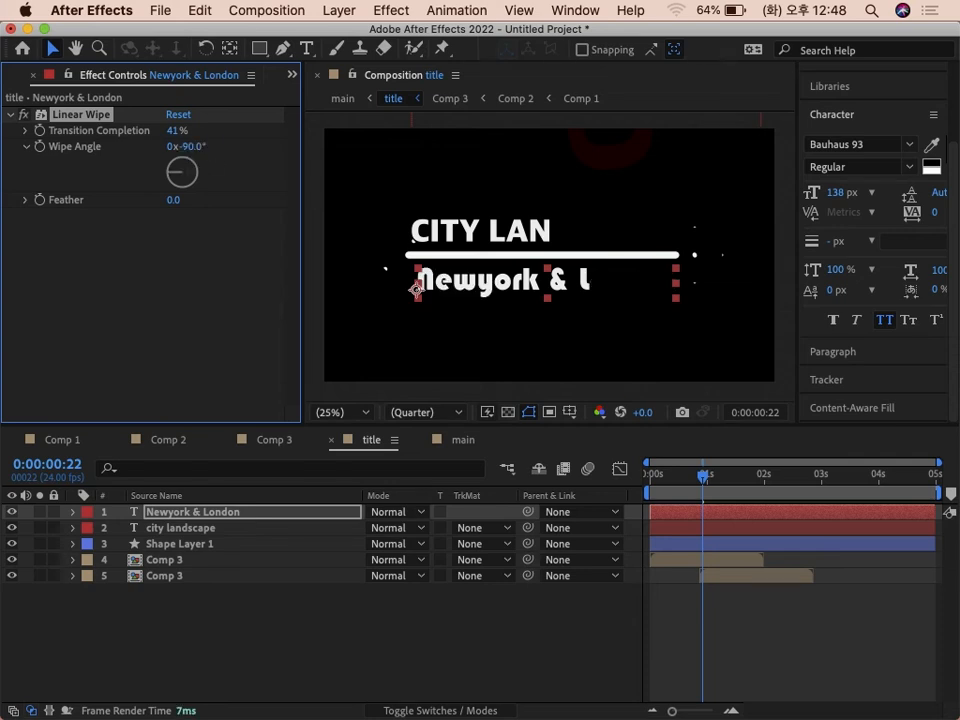
# - Set the subtitle's Linear Wipe feather to 73 and its transition completion to 92%
pyautogui.moveTo(175, 131); pyautogui.dragTo(199, 193)
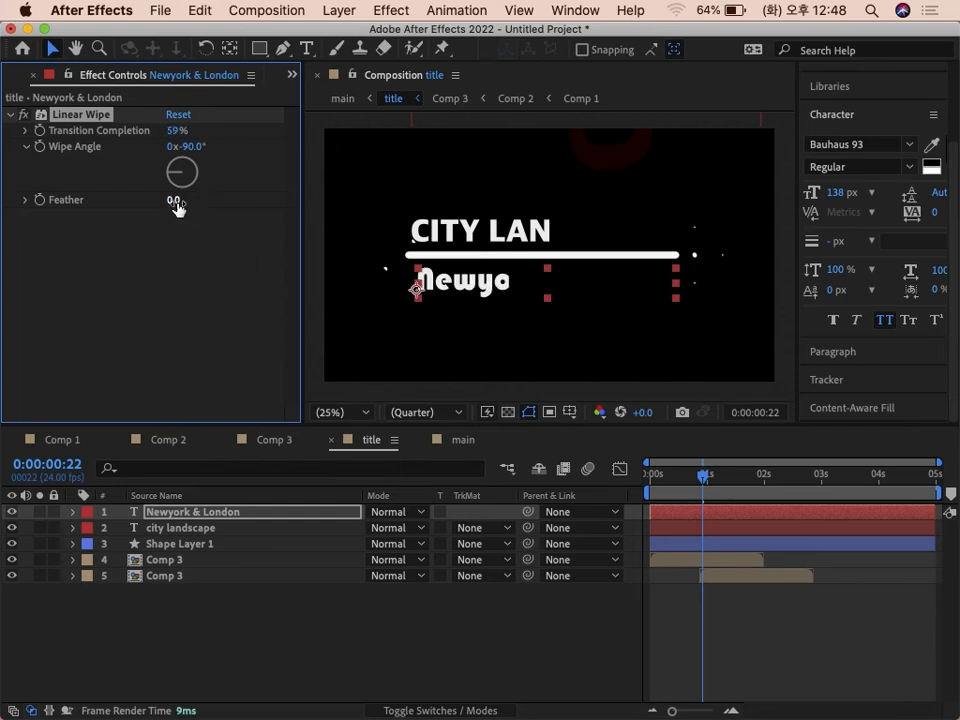
pyautogui.moveTo(174, 200); pyautogui.dragTo(246, 206)
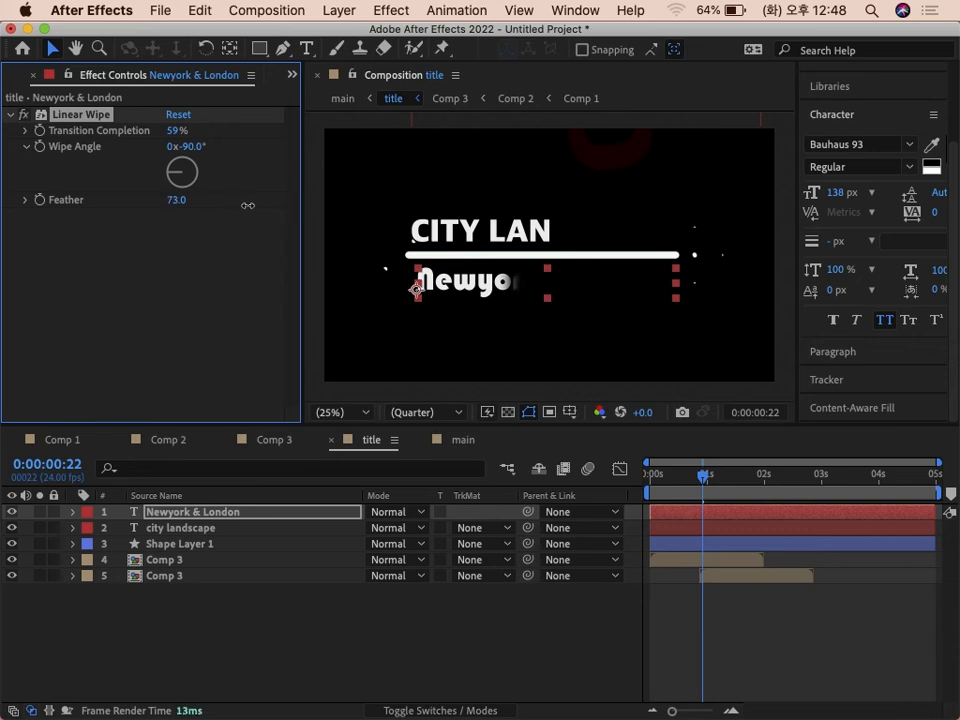
pyautogui.moveTo(176, 135); pyautogui.dragTo(236, 140)
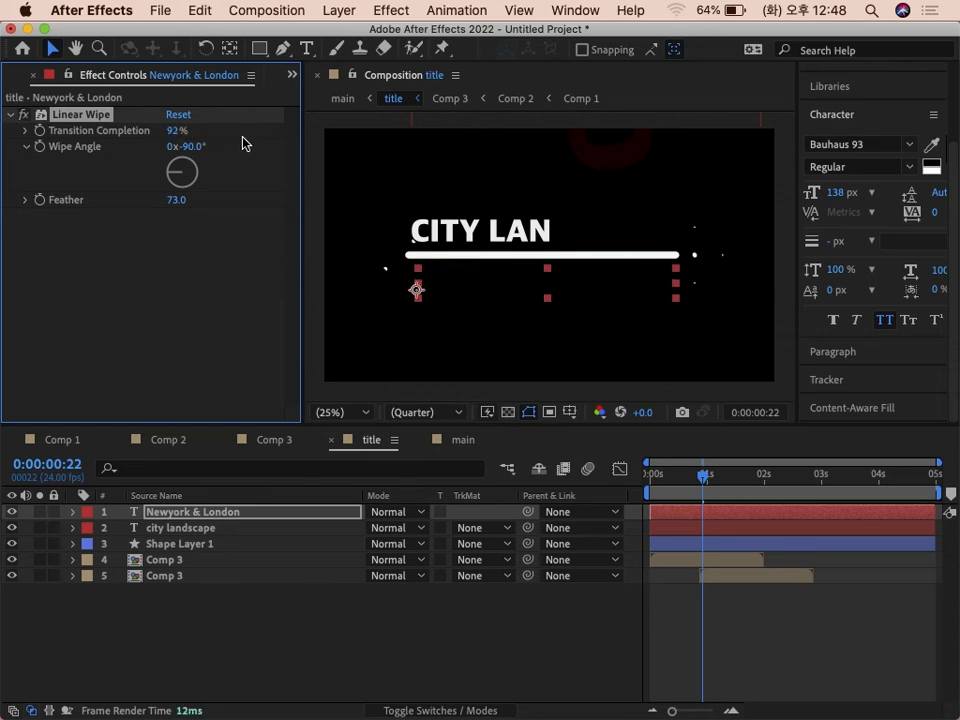
# - Set the subtitle's Linear Wipe transition completion to 100% and start keyframing it at 0:00:01:00
pyautogui.moveTo(180, 133); pyautogui.dragTo(205, 134)
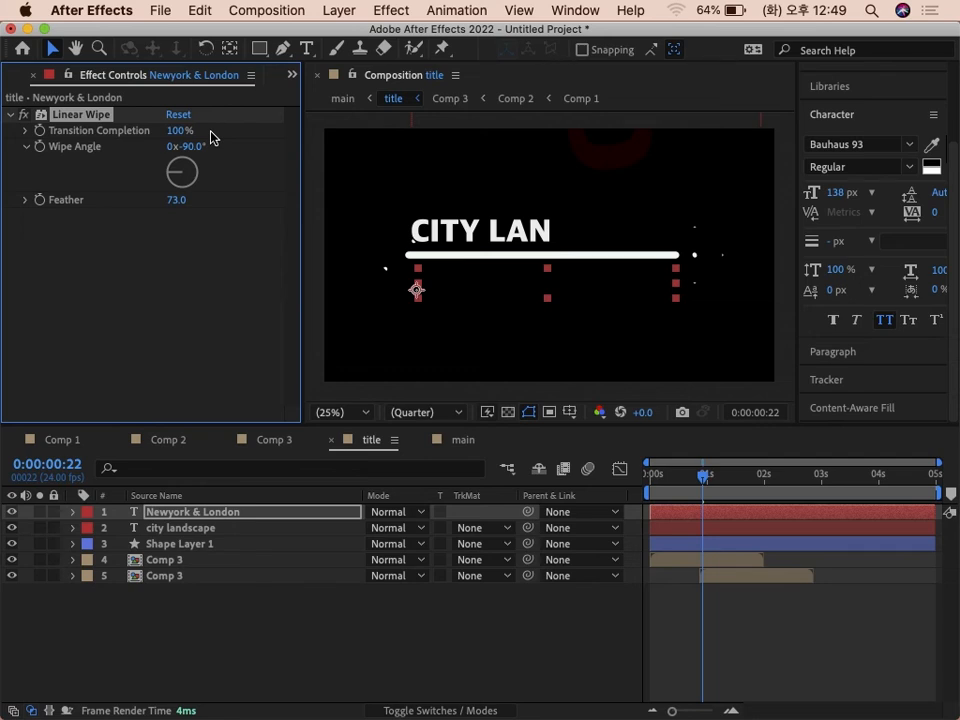
pyautogui.moveTo(178, 130); pyautogui.dragTo(210, 131)
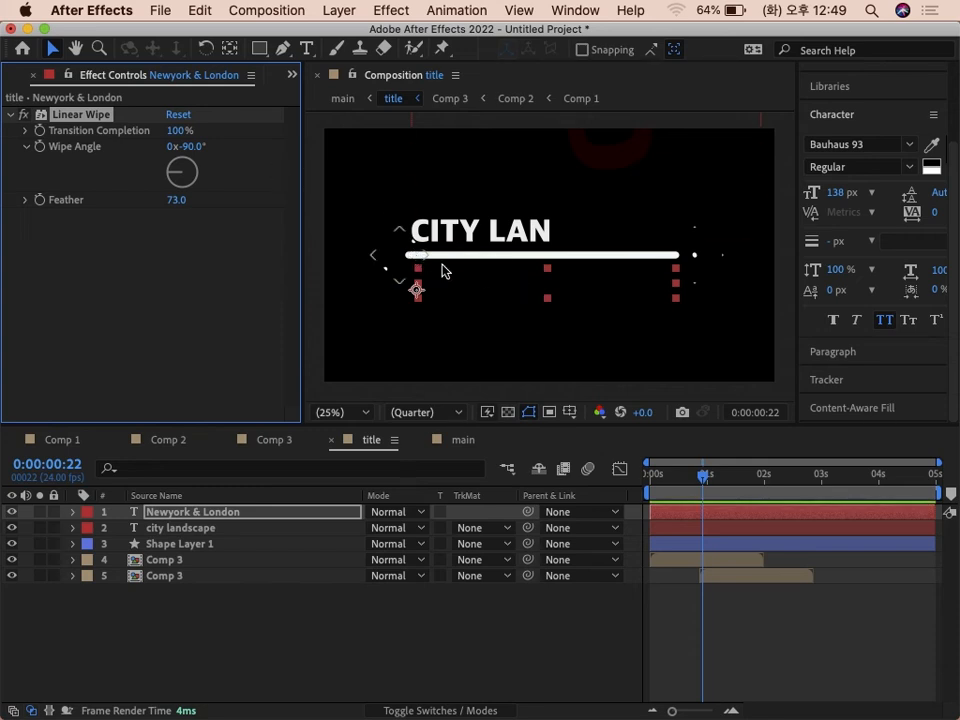
pyautogui.moveTo(716, 477); pyautogui.dragTo(628, 487)
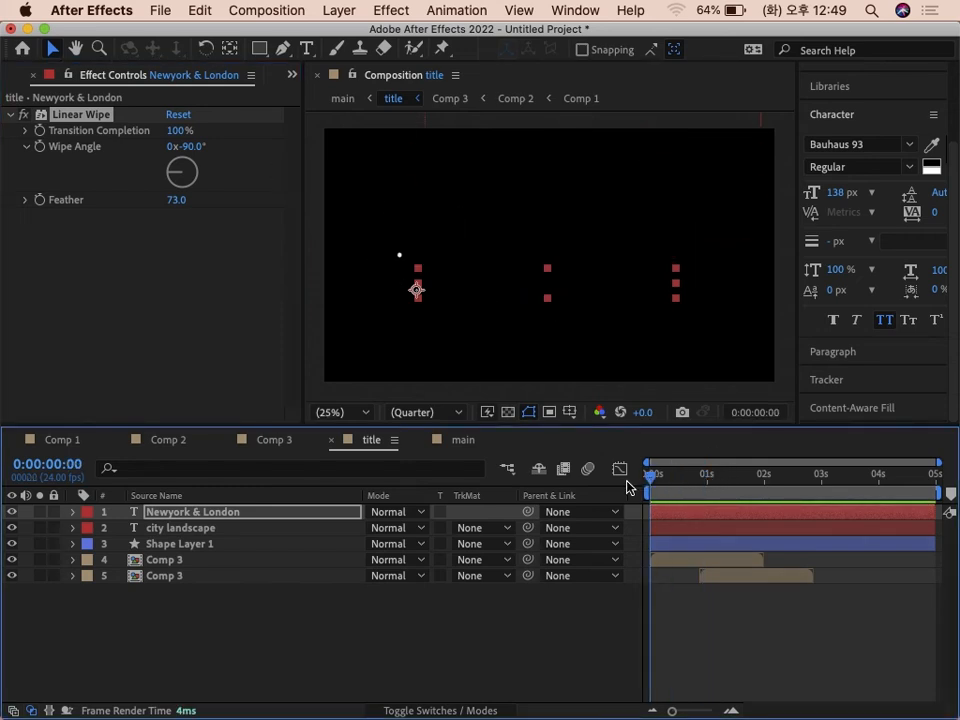
pyautogui.moveTo(664, 483); pyautogui.dragTo(707, 486)
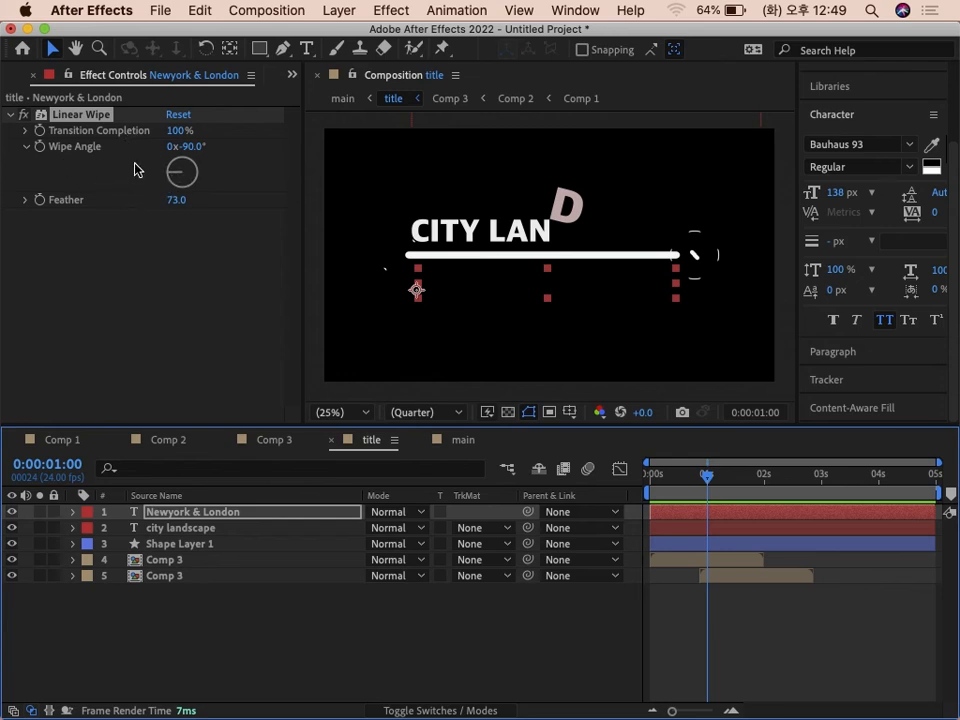
pyautogui.click(41, 132)
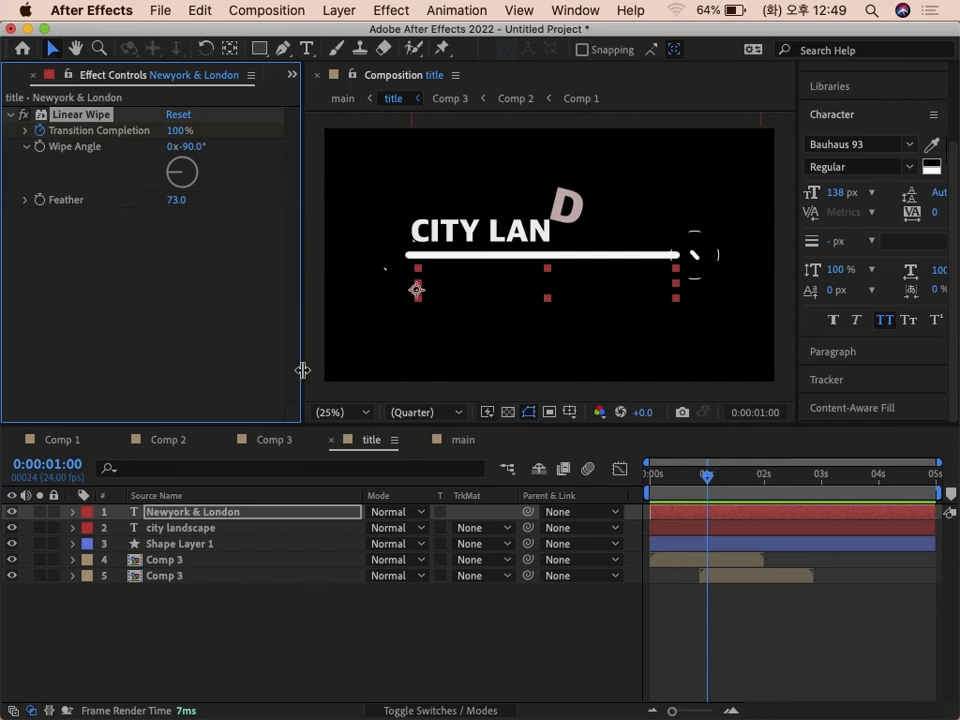
# - Keyframe the subtitle's transition completion at 0% at 0:00:02:12, and play the main composition from its start
pyautogui.moveTo(707, 483); pyautogui.dragTo(795, 490)
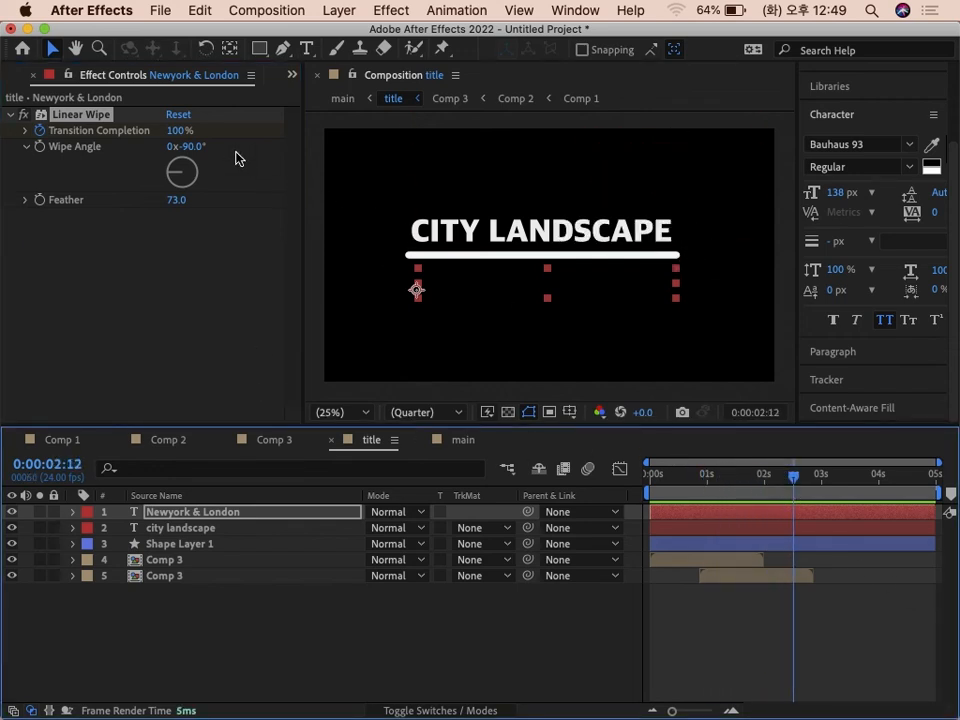
pyautogui.moveTo(178, 130); pyautogui.dragTo(189, 242)
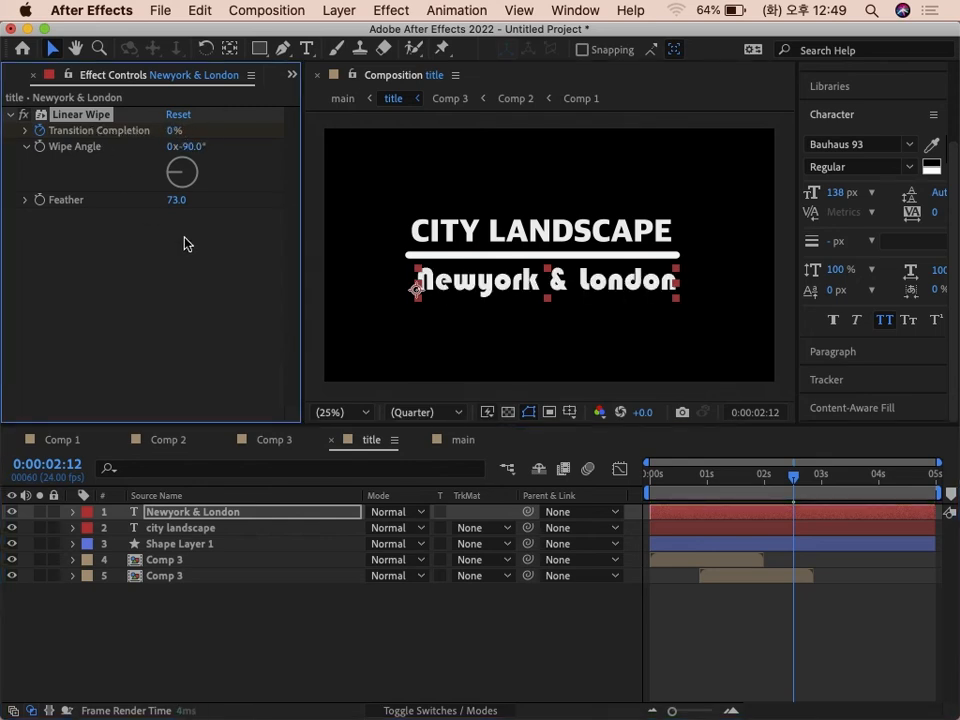
pyautogui.moveTo(793, 483)
pyautogui.mouseDown()
pyautogui.moveTo(654, 478)
pyautogui.moveTo(791, 480)
pyautogui.mouseUp()
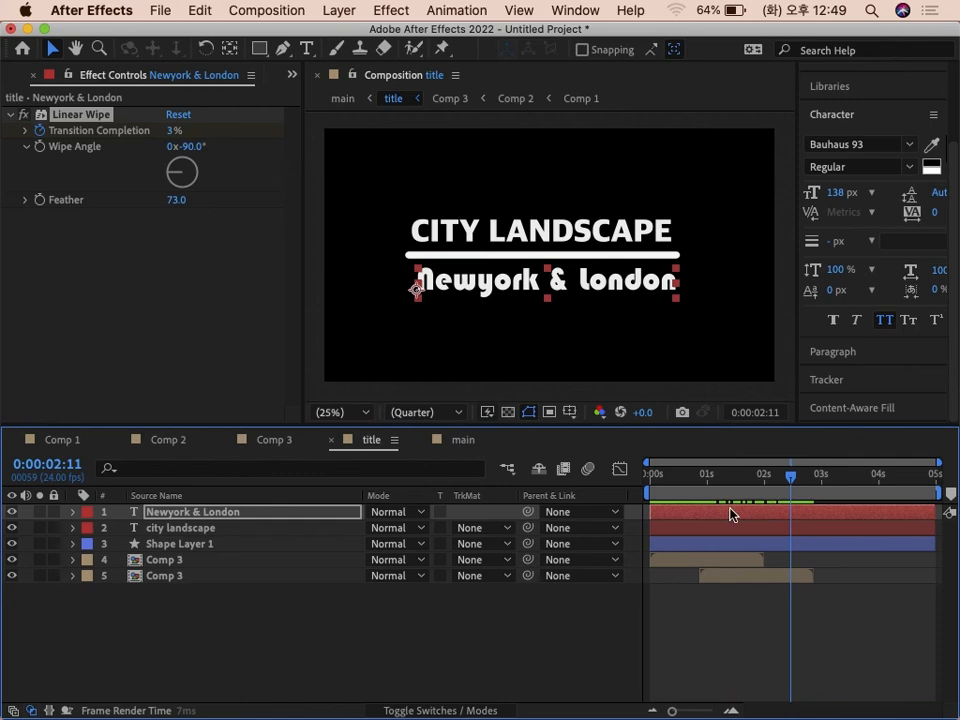
pyautogui.click(272, 647)
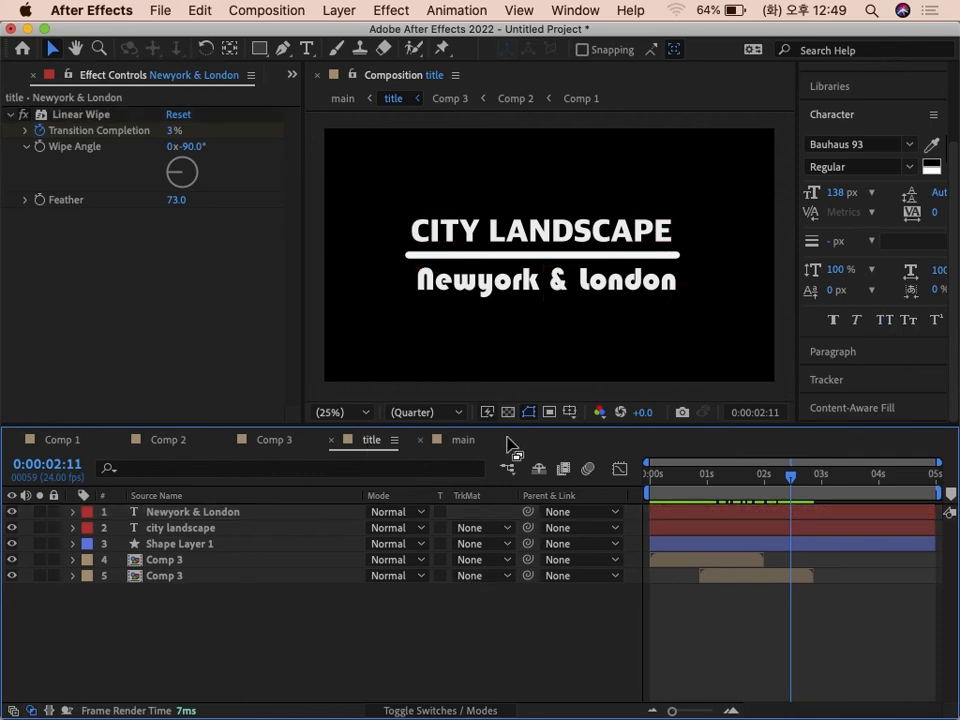
pyautogui.click(466, 442)
pyautogui.moveTo(697, 482); pyautogui.dragTo(593, 470)
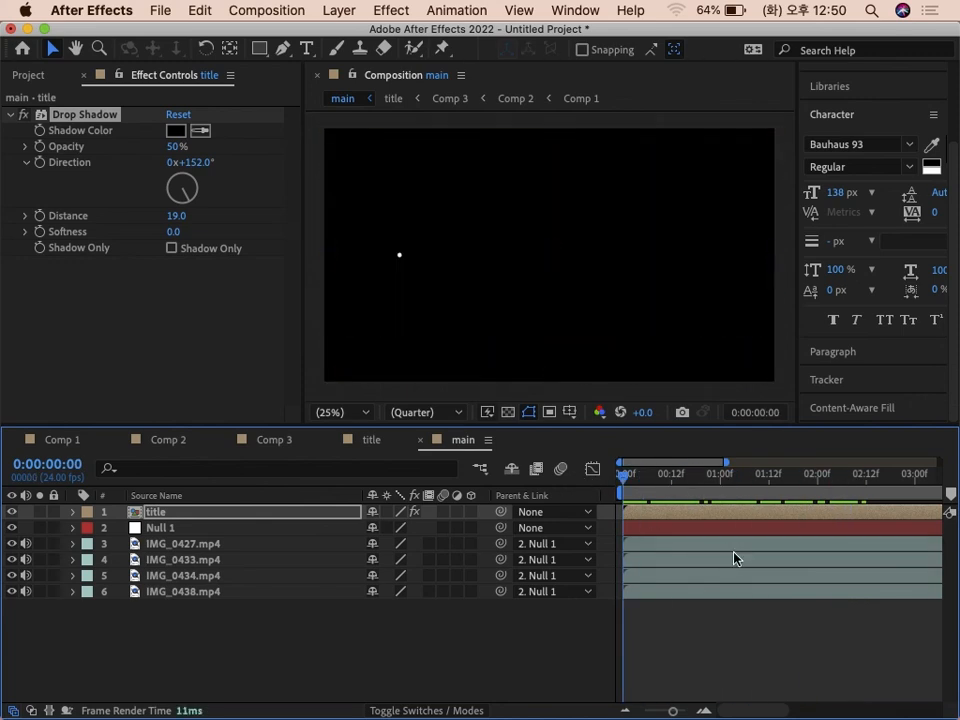
pyautogui.press('space')
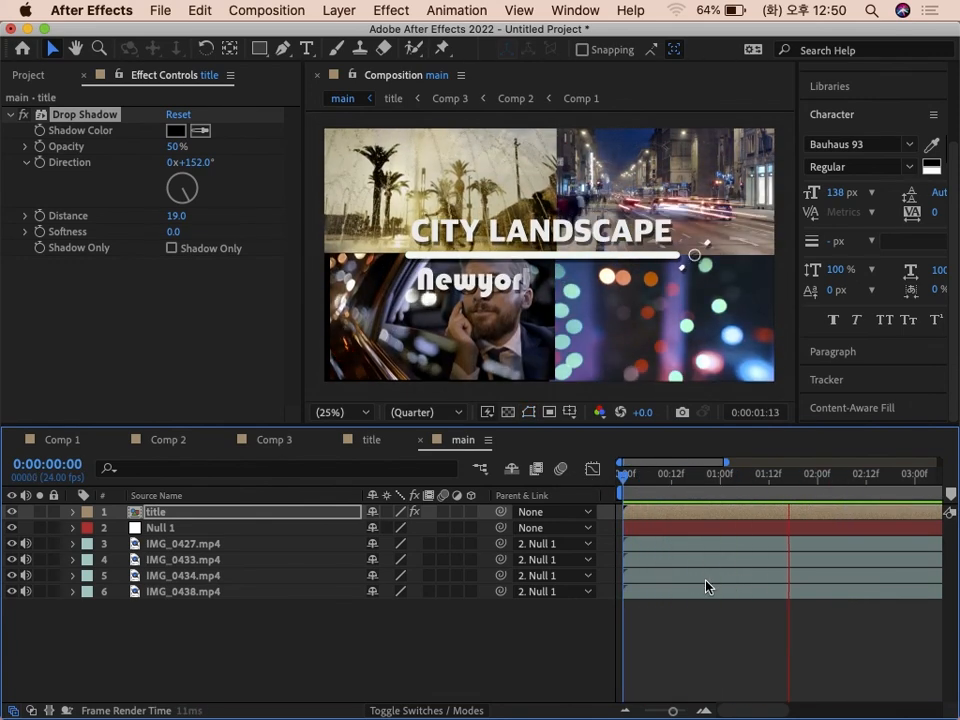
pyautogui.press('space')
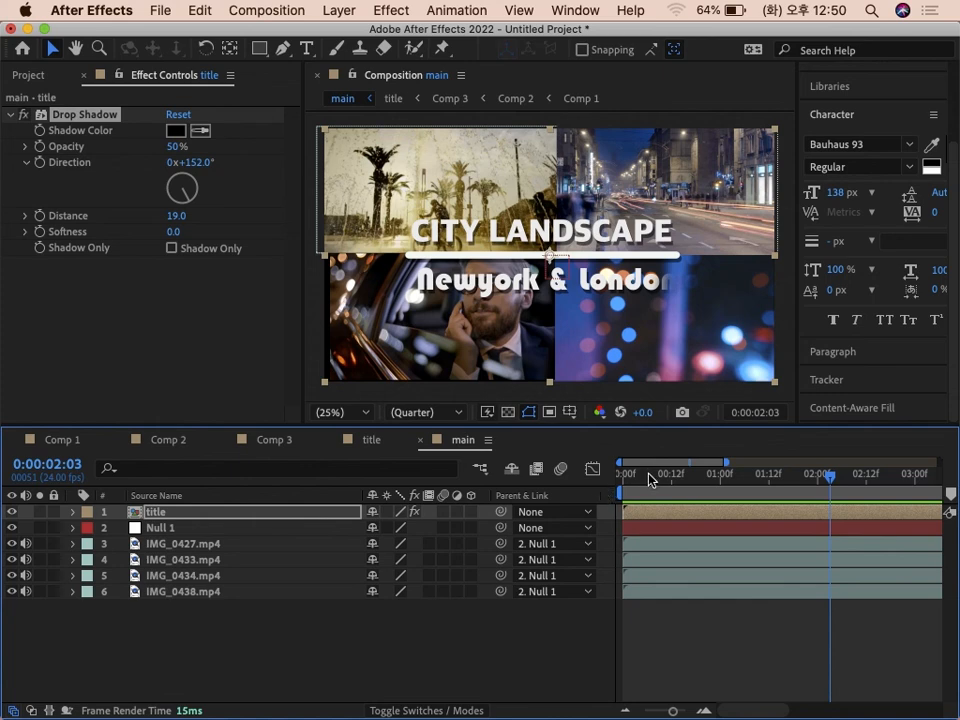
# - Shift the subtitle's two wipe keyframes earlier, to about 0:00:00:15 and 0:00:01:21, and replay the main composition
pyautogui.click(369, 442)
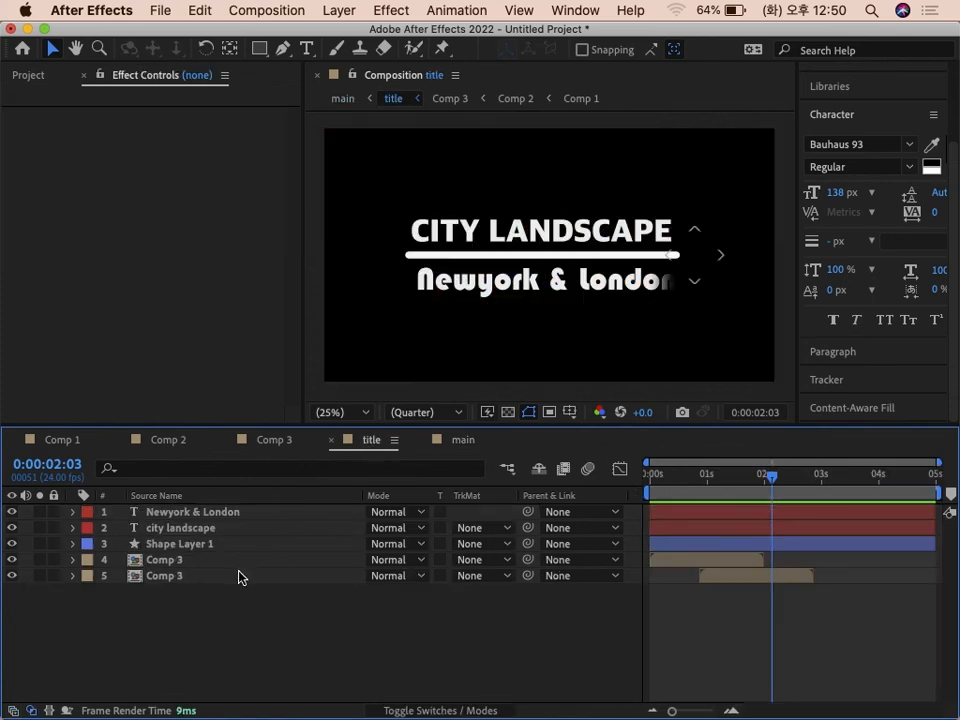
pyautogui.click(229, 513)
pyautogui.press('u')
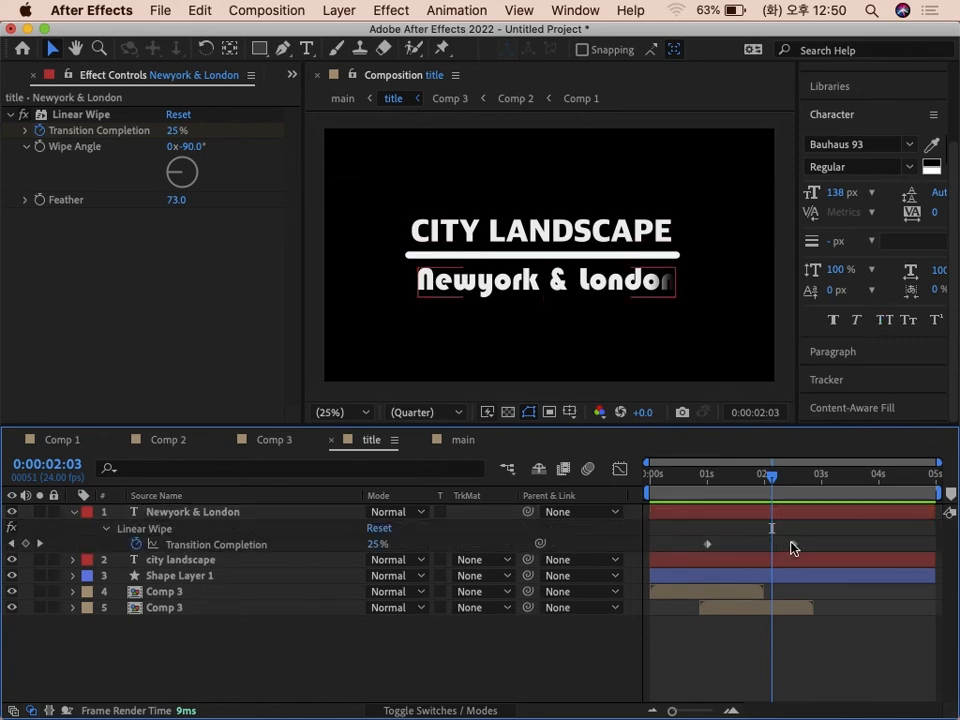
pyautogui.moveTo(793, 545); pyautogui.dragTo(686, 545)
pyautogui.moveTo(669, 490); pyautogui.dragTo(758, 496)
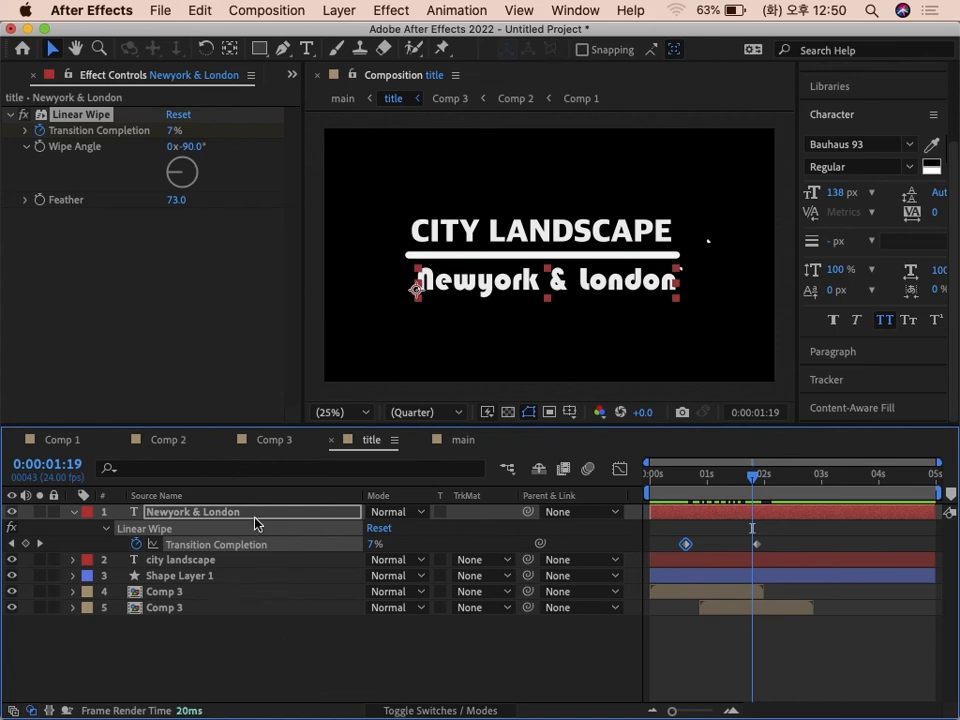
pyautogui.click(460, 440)
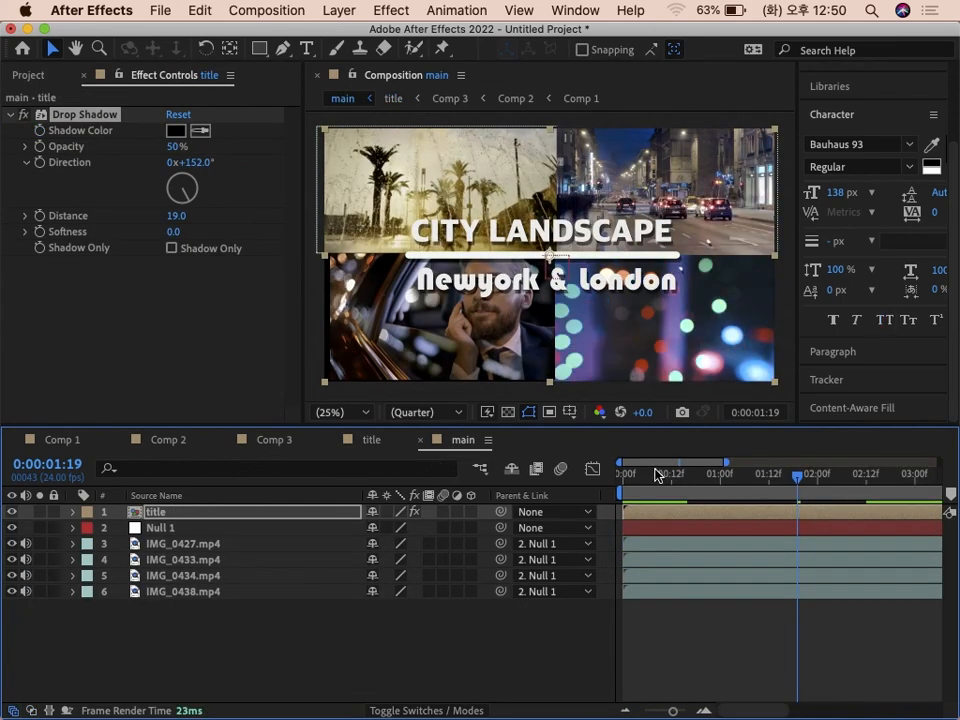
pyautogui.moveTo(657, 474); pyautogui.dragTo(561, 477)
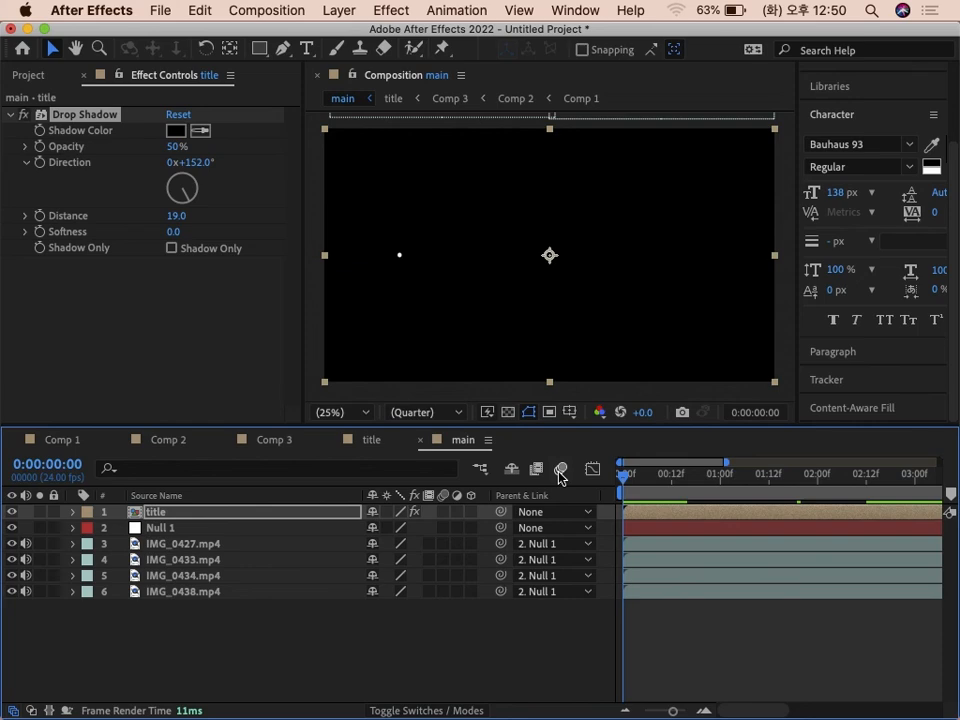
pyautogui.press('space')
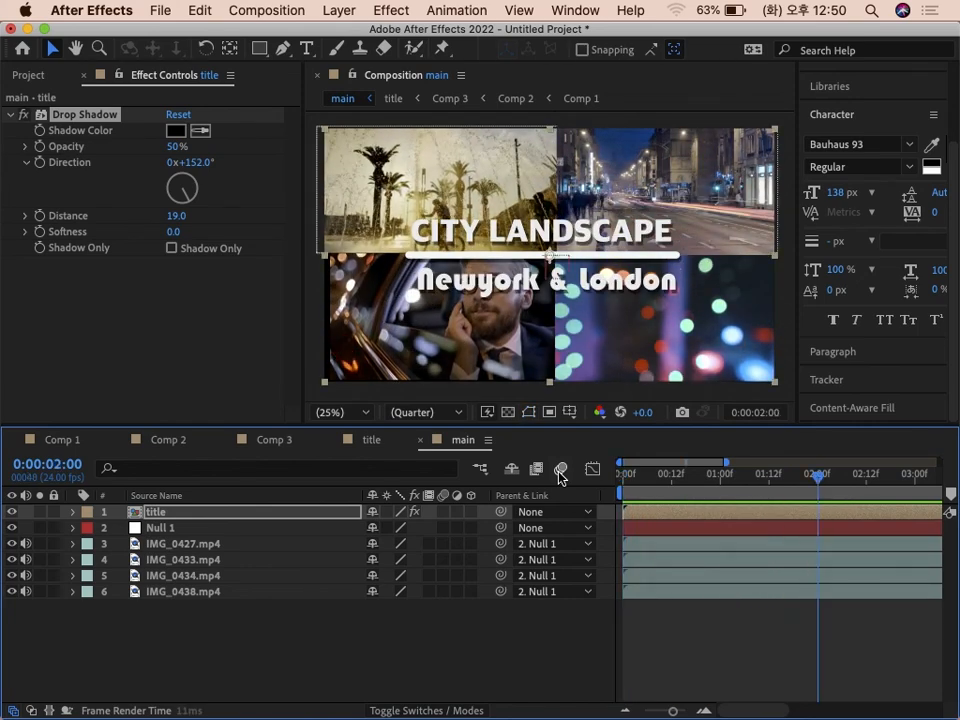
pyautogui.moveTo(819, 477); pyautogui.dragTo(893, 487)
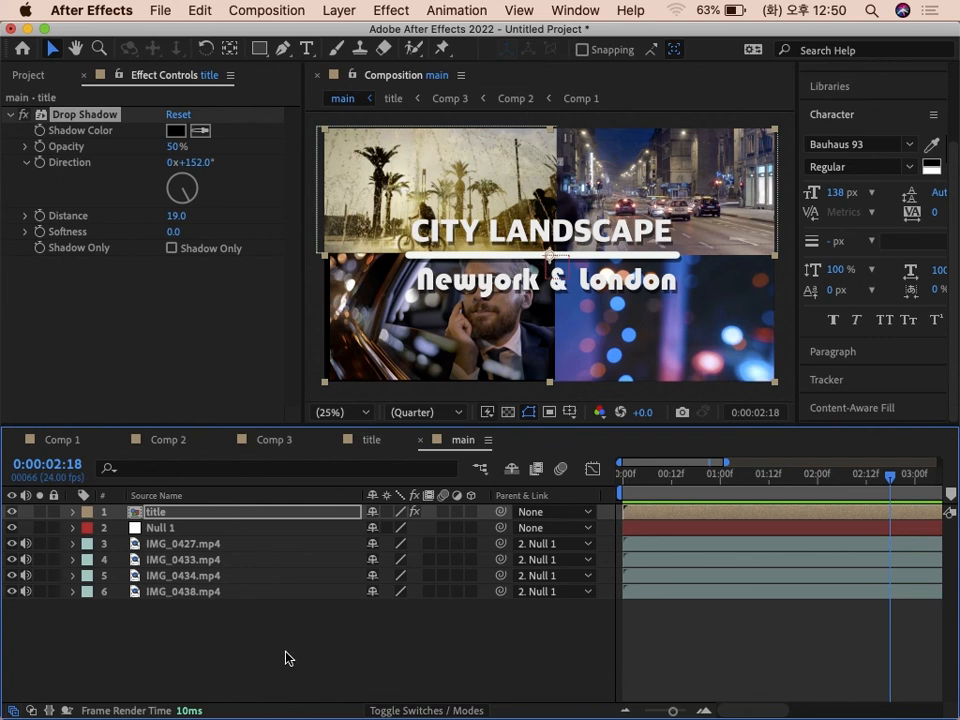
# - Pre-compose all six layers of the main composition as Pre-comp 1, moving all attributes into the new composition
pyautogui.moveTo(237, 643); pyautogui.dragTo(99, 487)
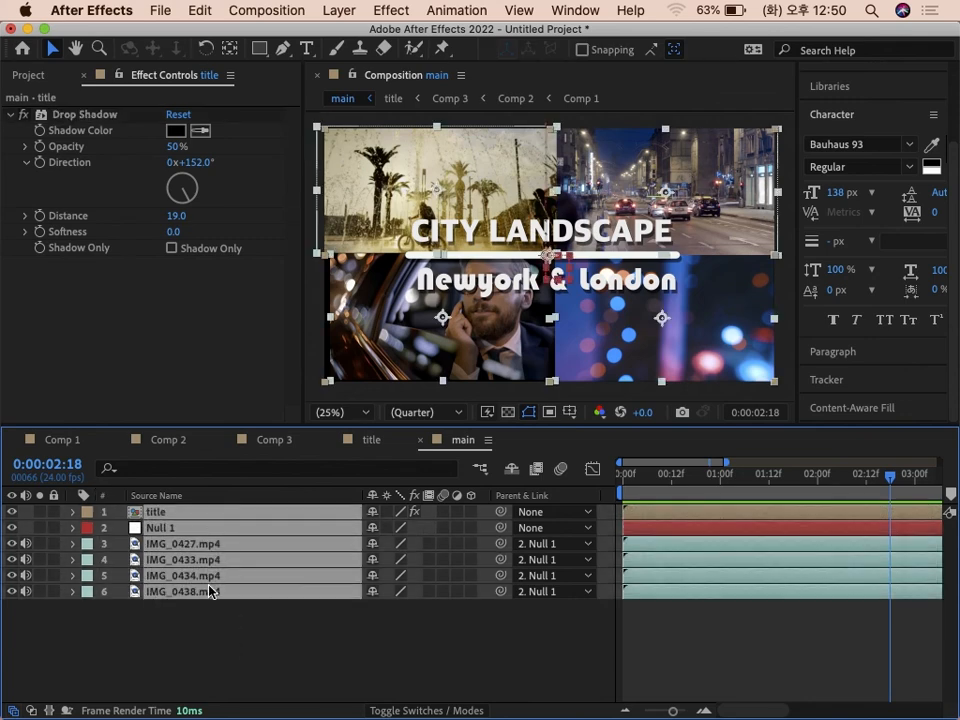
pyautogui.rightClick(210, 591)
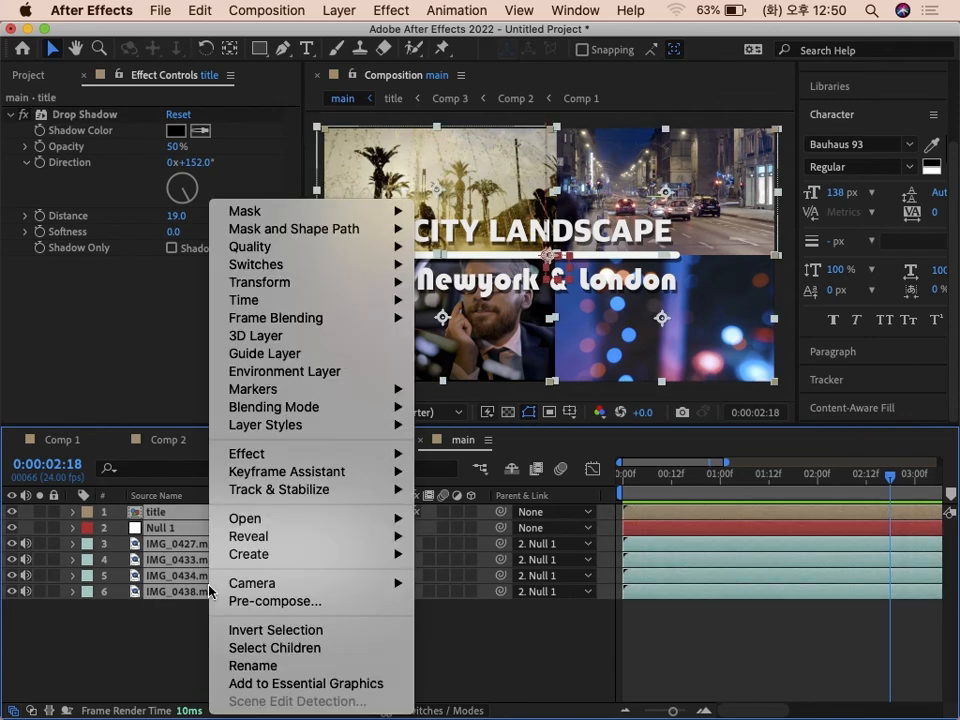
pyautogui.click(291, 603)
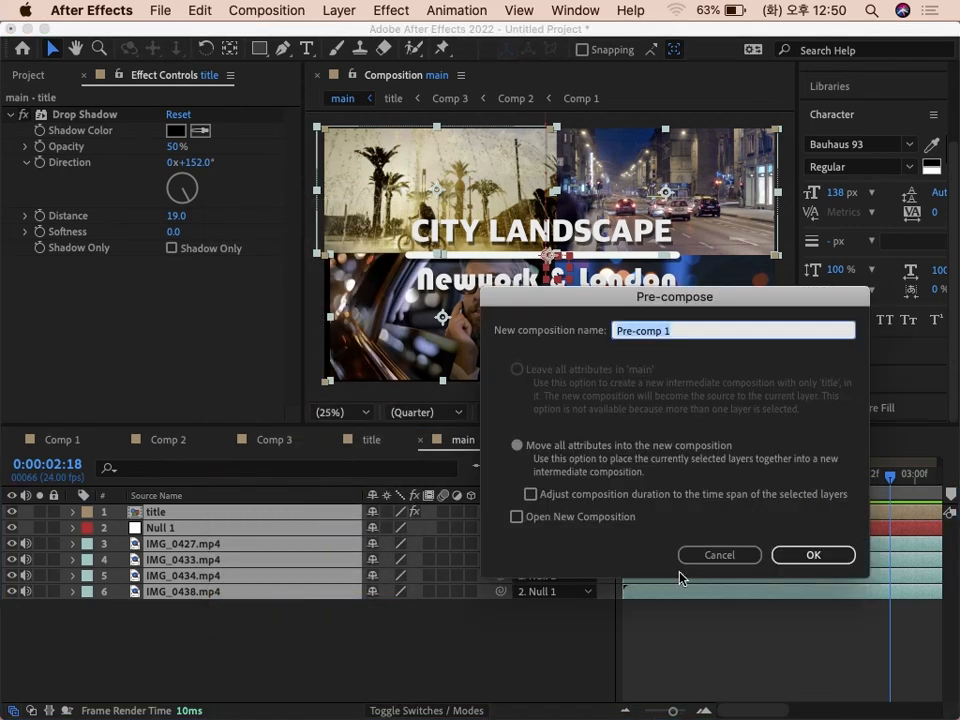
pyautogui.click(830, 558)
pyautogui.moveTo(648, 487); pyautogui.dragTo(827, 495)
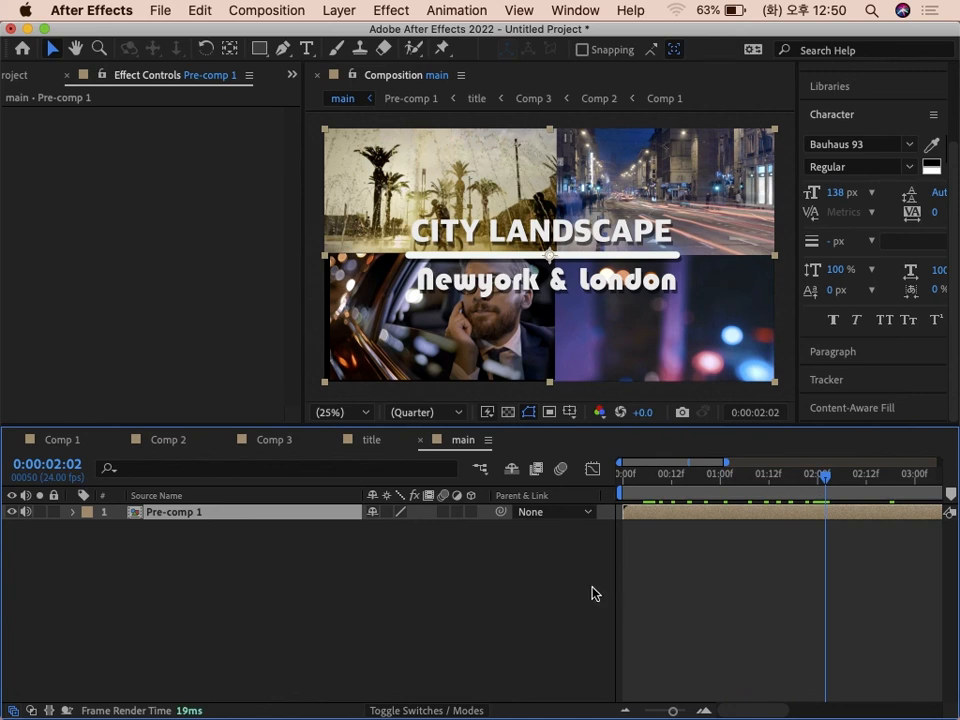
pyautogui.click(31, 710)
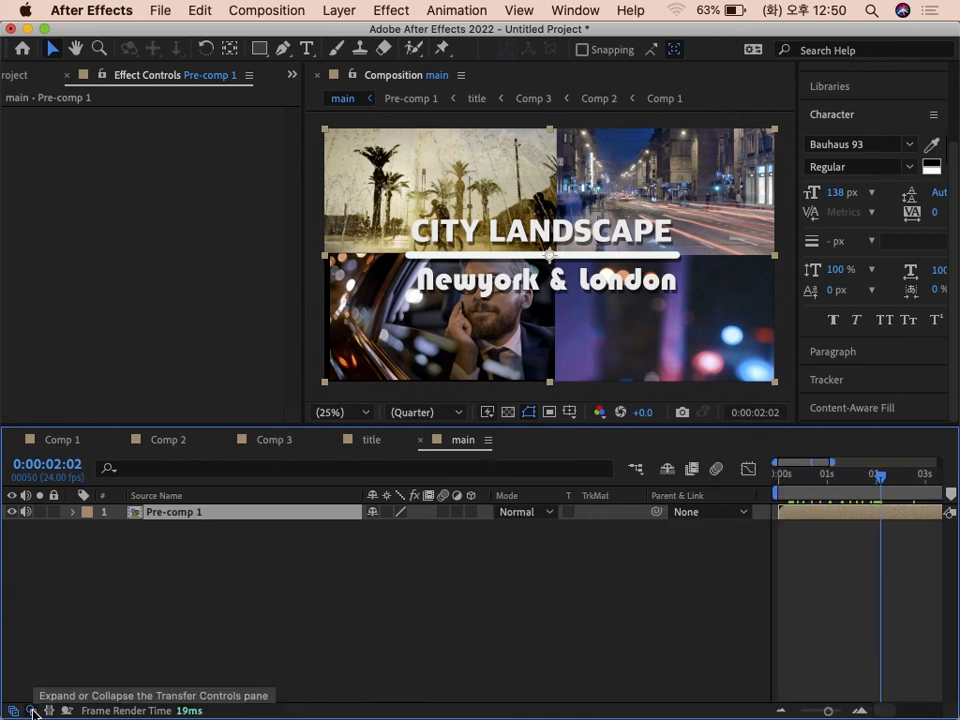
pyautogui.click(48, 710)
pyautogui.click(14, 711)
pyautogui.click(14, 711)
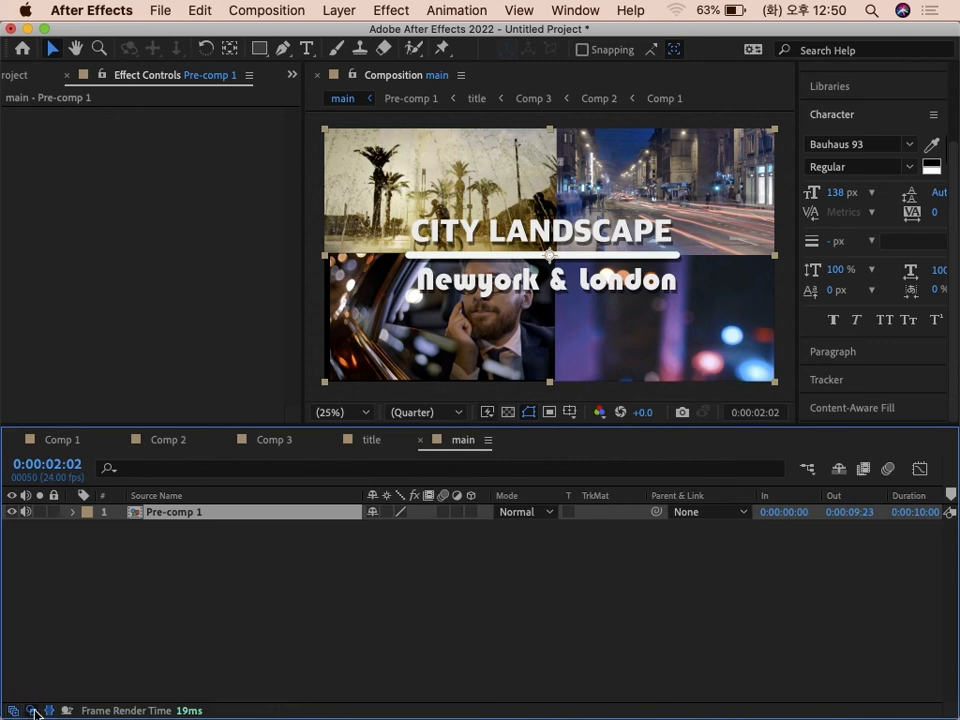
pyautogui.click(31, 710)
pyautogui.click(48, 710)
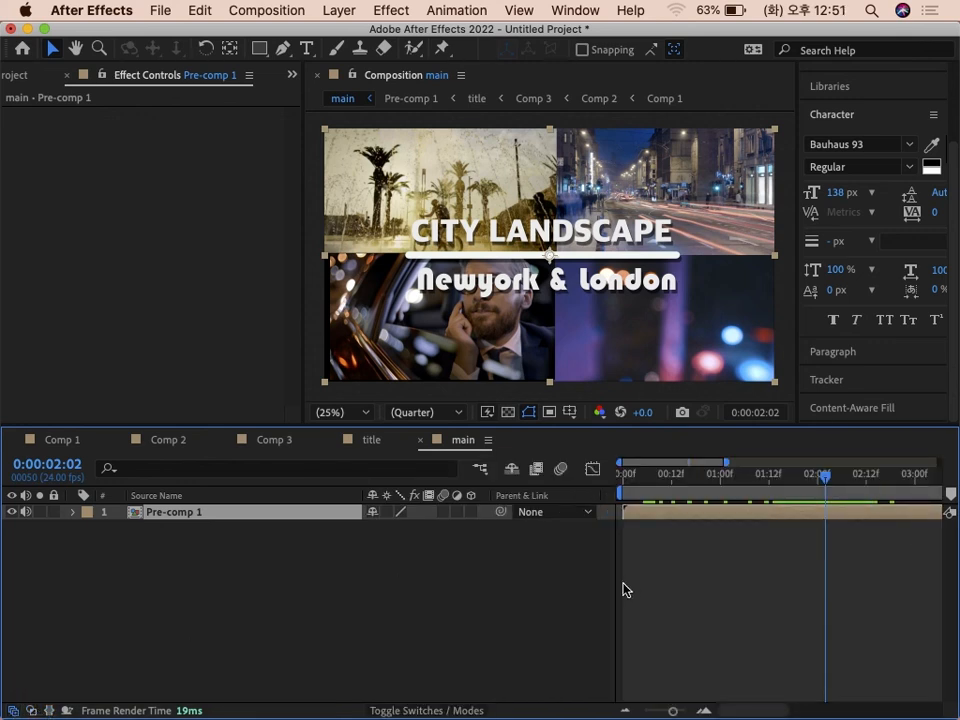
# - Preview the main composition and add a 100% opacity keyframe to Pre-comp 1 at 0:00:03:17
pyautogui.moveTo(648, 484); pyautogui.dragTo(860, 488)
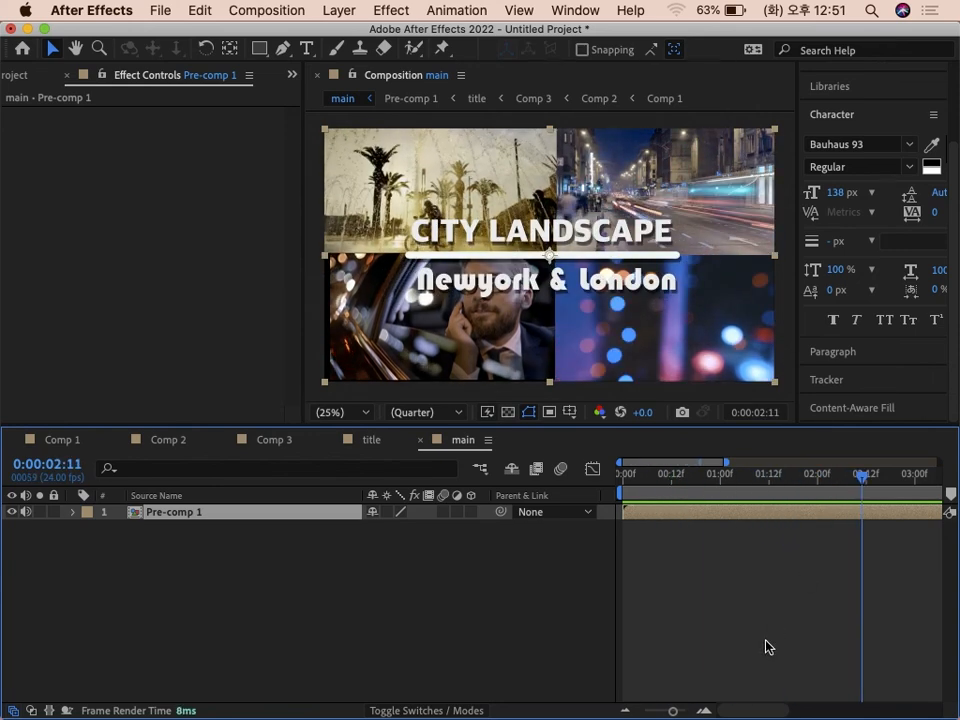
pyautogui.moveTo(673, 711); pyautogui.dragTo(651, 711)
pyautogui.moveTo(648, 490); pyautogui.dragTo(610, 472)
pyautogui.press('space')
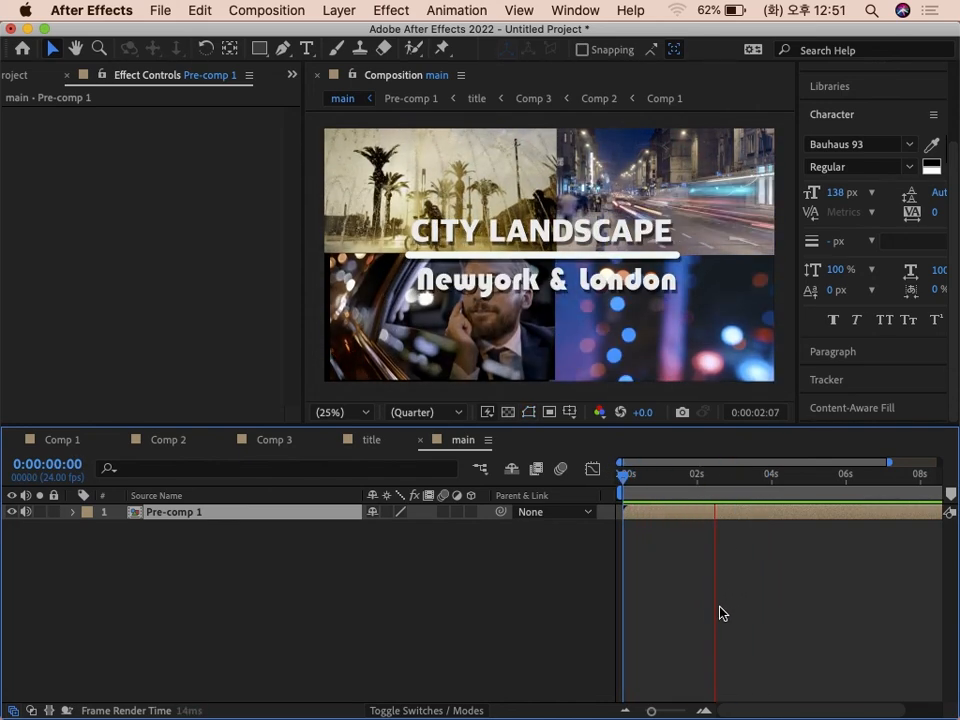
pyautogui.press('space')
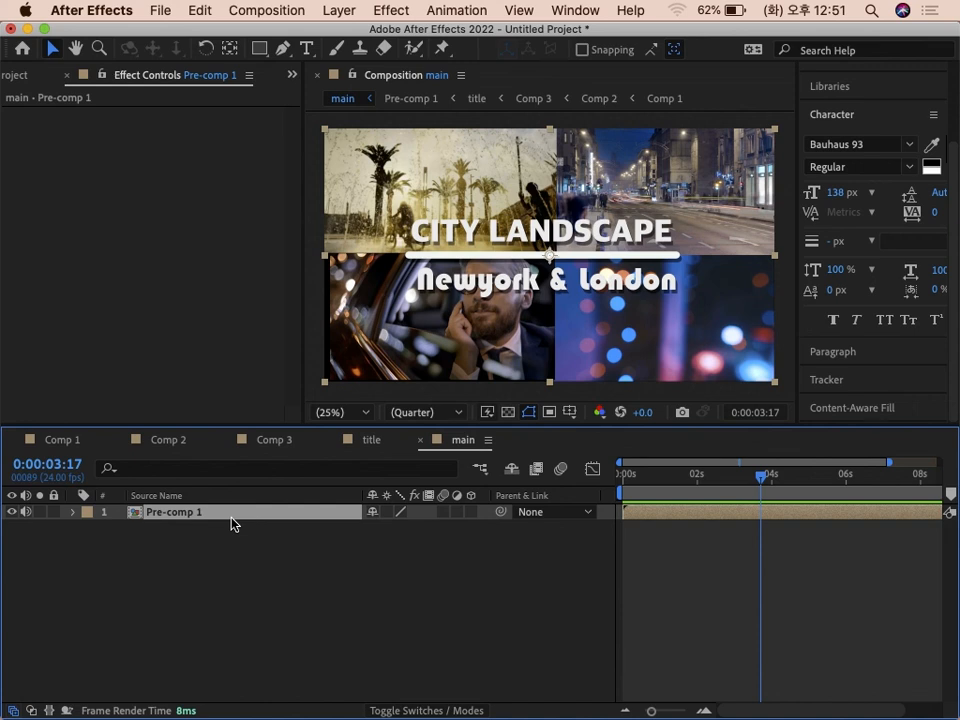
pyautogui.press('t')
pyautogui.click(121, 528)
# - Set Pre-comp 1's opacity to 0% at 0:00:04:09 and play the fade-out from 0:00:02:03
pyautogui.moveTo(767, 489); pyautogui.dragTo(786, 484)
pyautogui.moveTo(380, 530); pyautogui.dragTo(281, 531)
pyautogui.moveTo(745, 489); pyautogui.dragTo(703, 489)
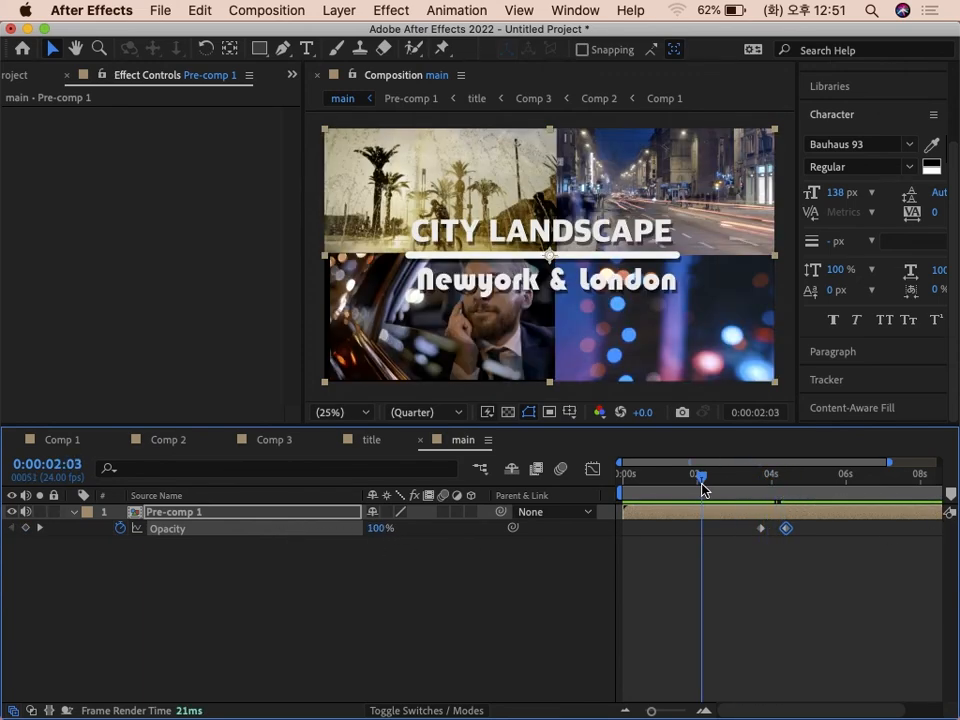
pyautogui.press('space')
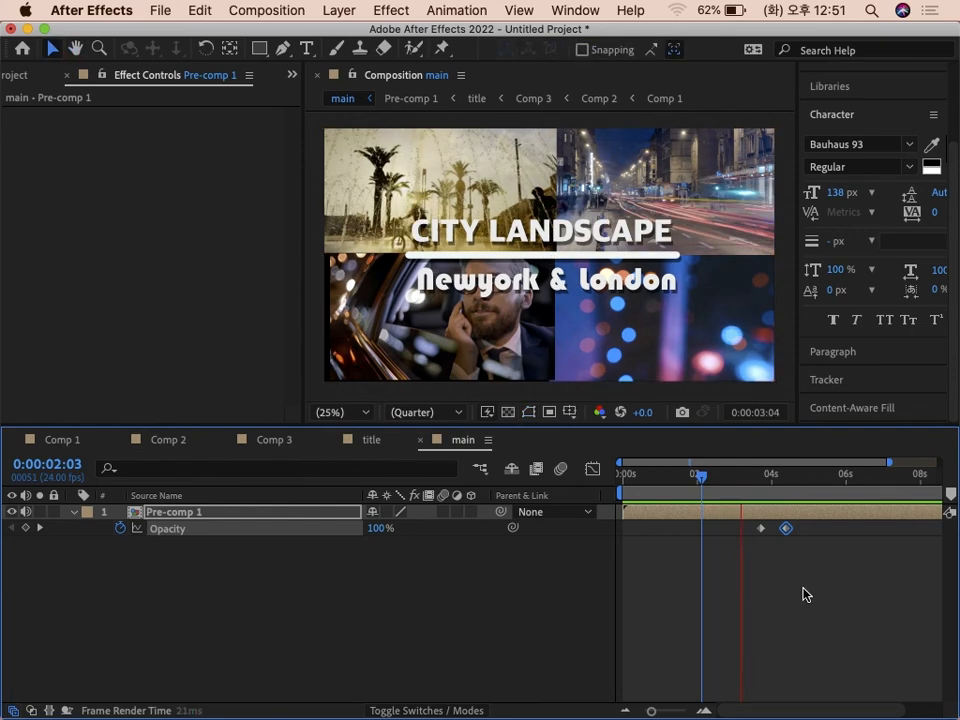
pyautogui.press('space')
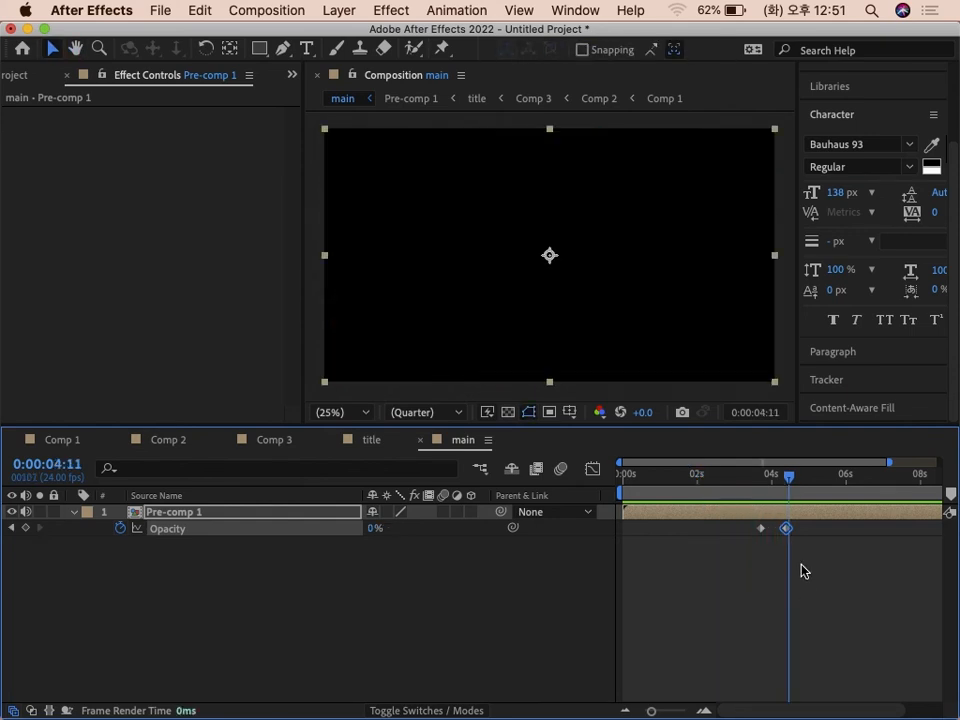
# - End the main composition's work area at 0:00:04:09, trim the composition to it and check the frame around 0:00:02:01
pyautogui.moveTo(793, 485); pyautogui.dragTo(790, 486)
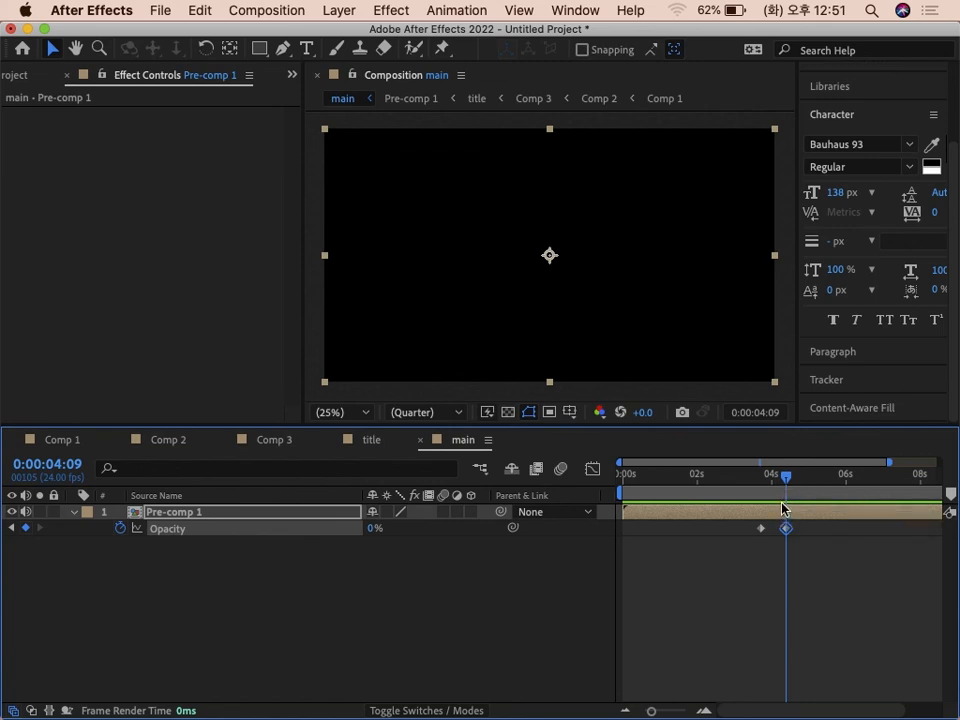
pyautogui.press('n')
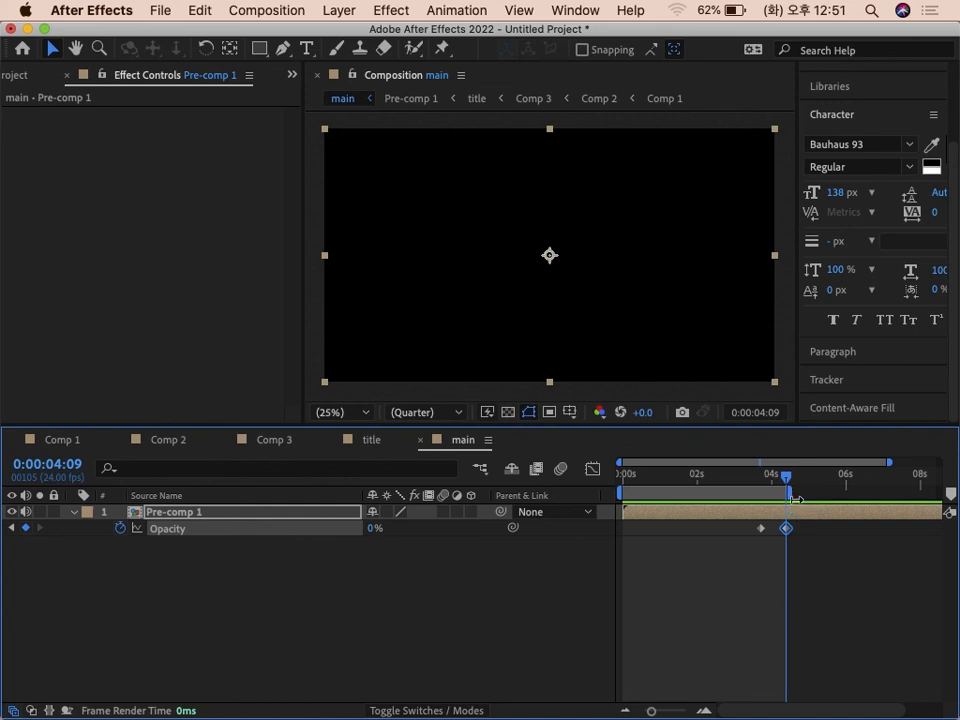
pyautogui.rightClick(780, 496)
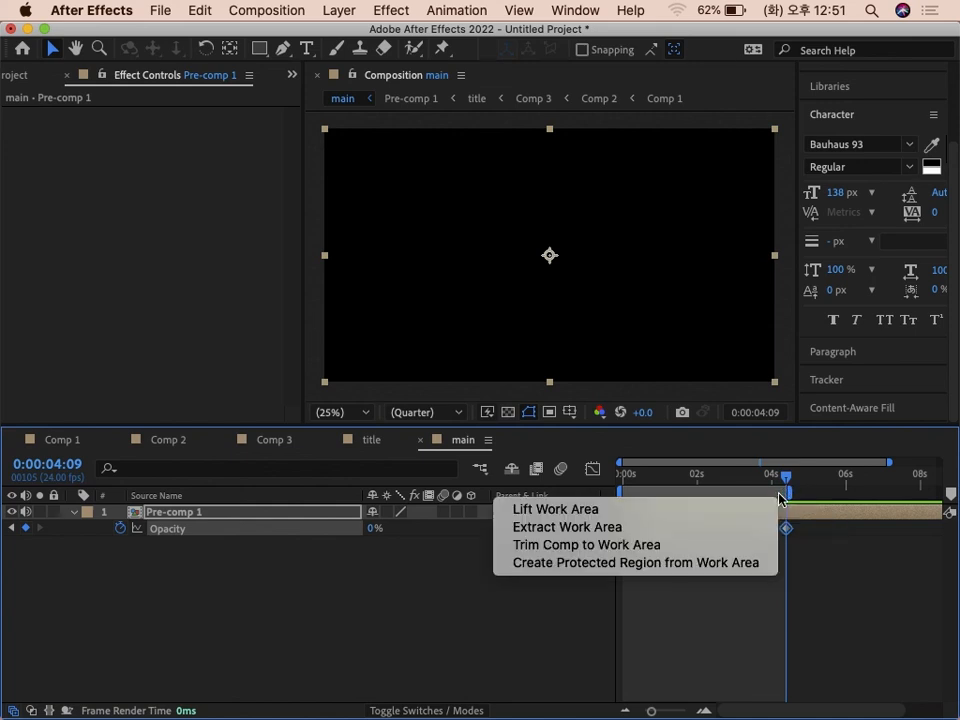
pyautogui.click(745, 545)
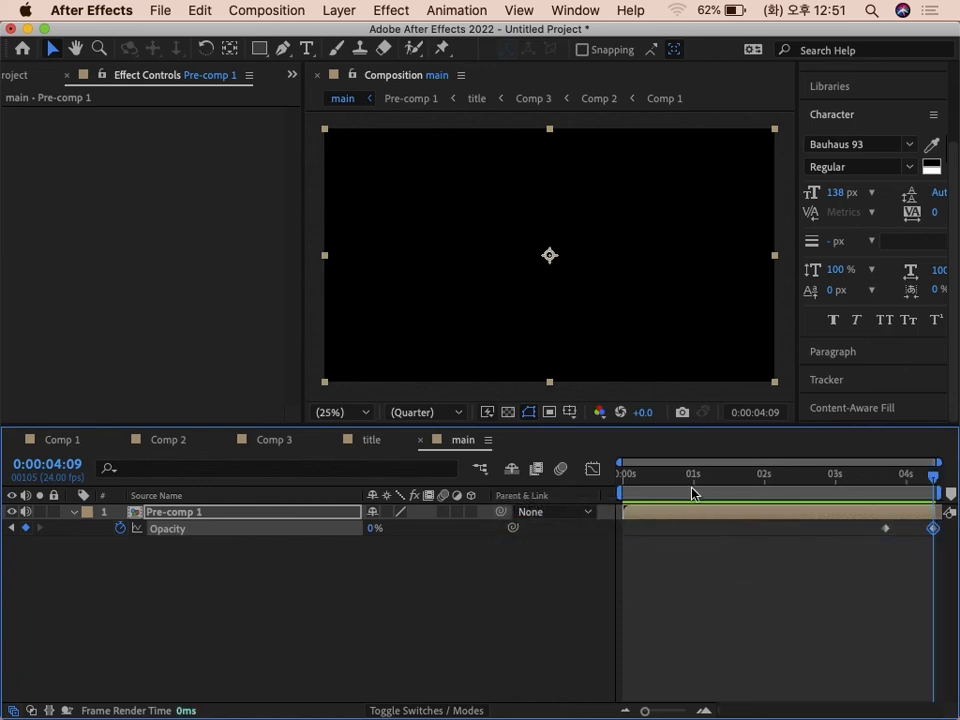
pyautogui.moveTo(677, 484); pyautogui.dragTo(768, 490)
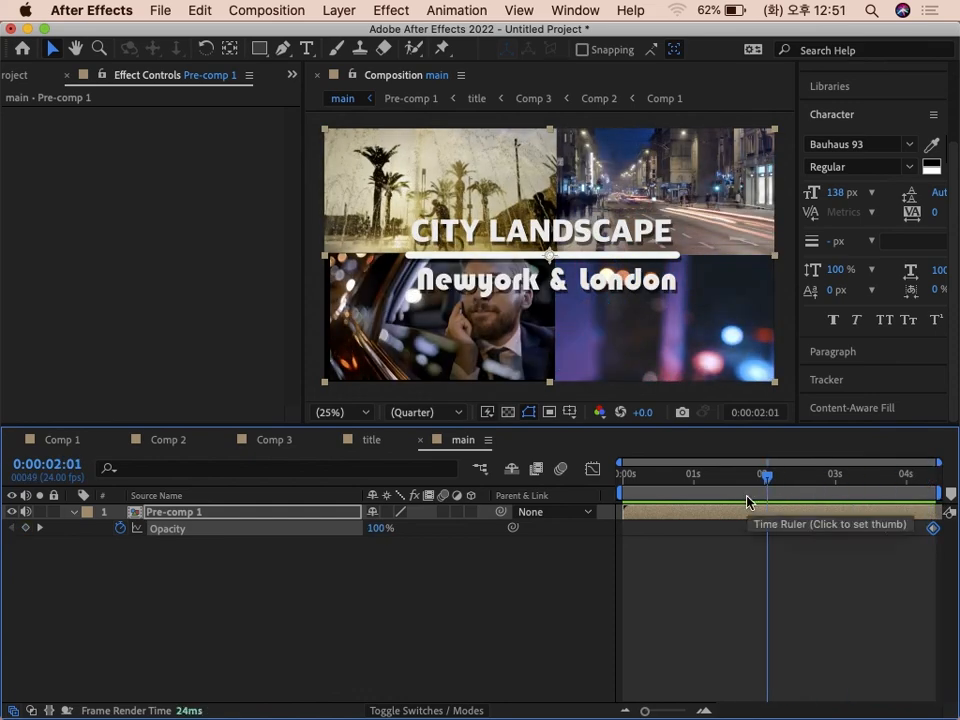
# - Export the main composition by adding it to the Adobe Media Encoder queue
pyautogui.click(160, 11)
pyautogui.moveTo(200, 289)
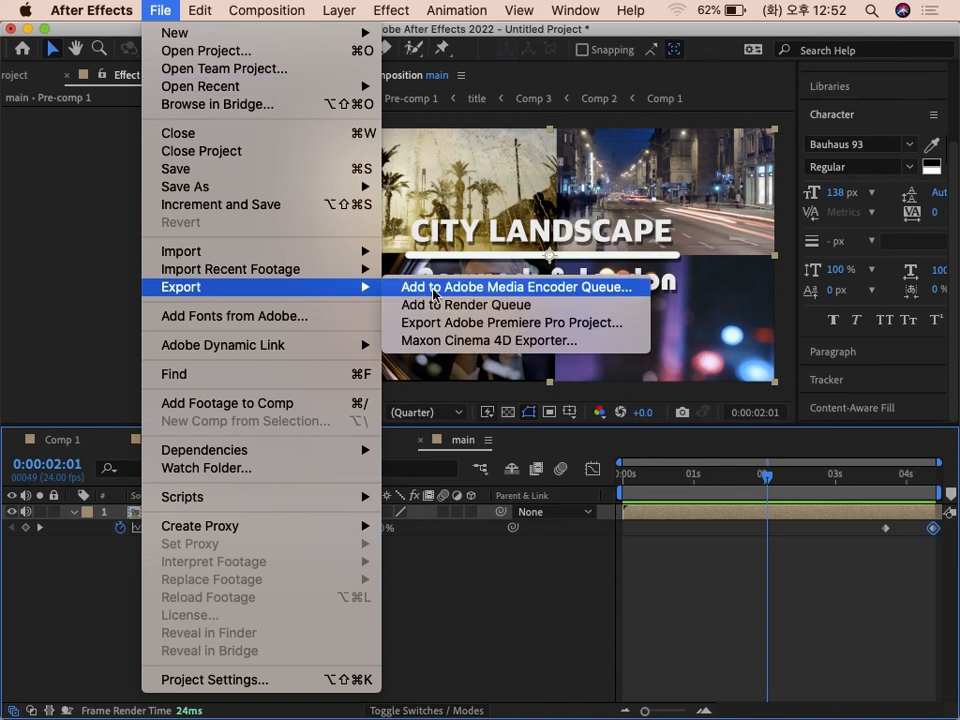
pyautogui.click(491, 290)
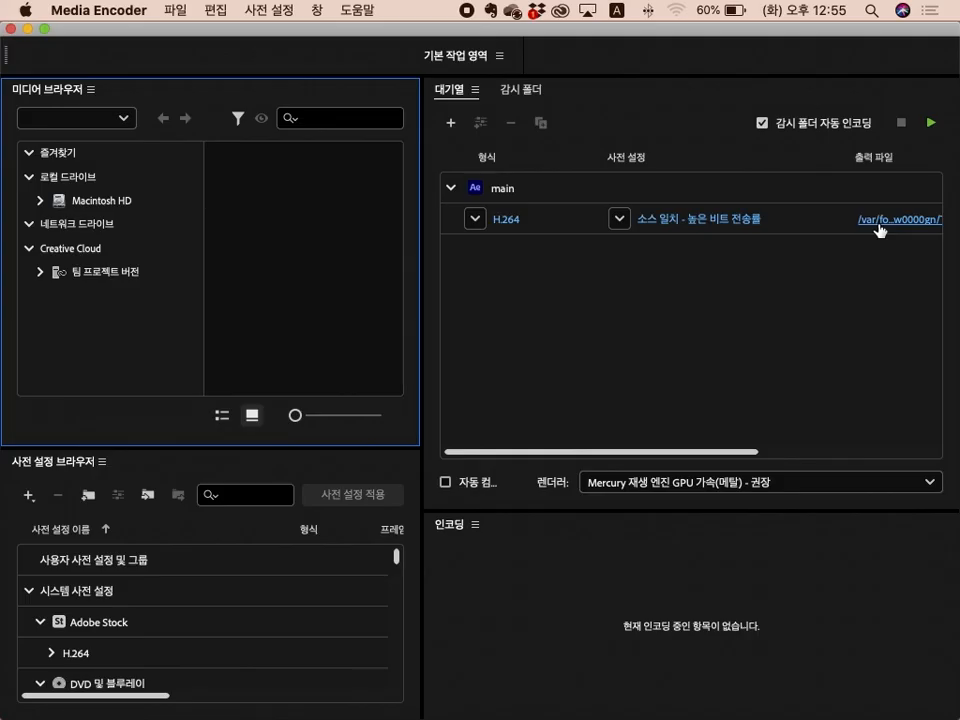
# - Set the queued H.264 output to save as main in MP4 format in the desktop folder (데스크탑)
pyautogui.click(883, 222)
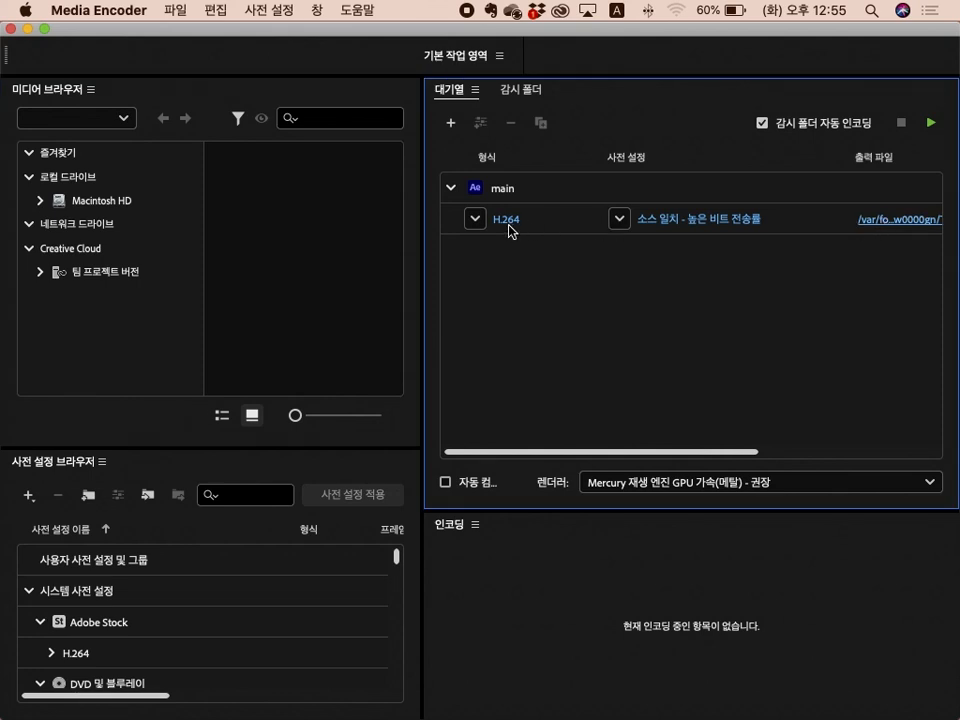
pyautogui.click(859, 224)
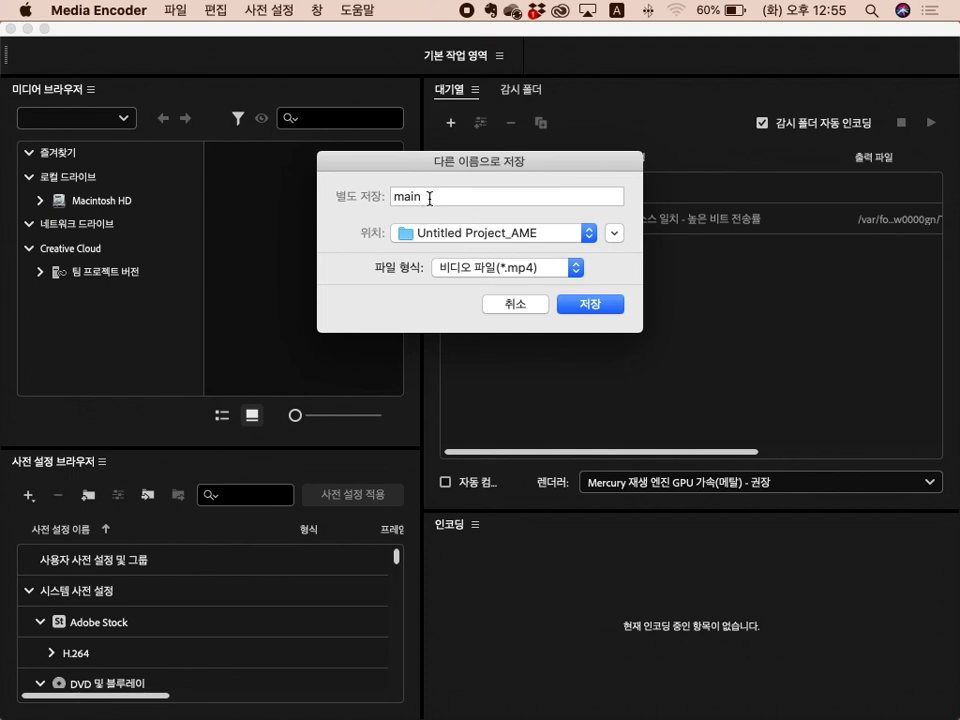
pyautogui.click(465, 237)
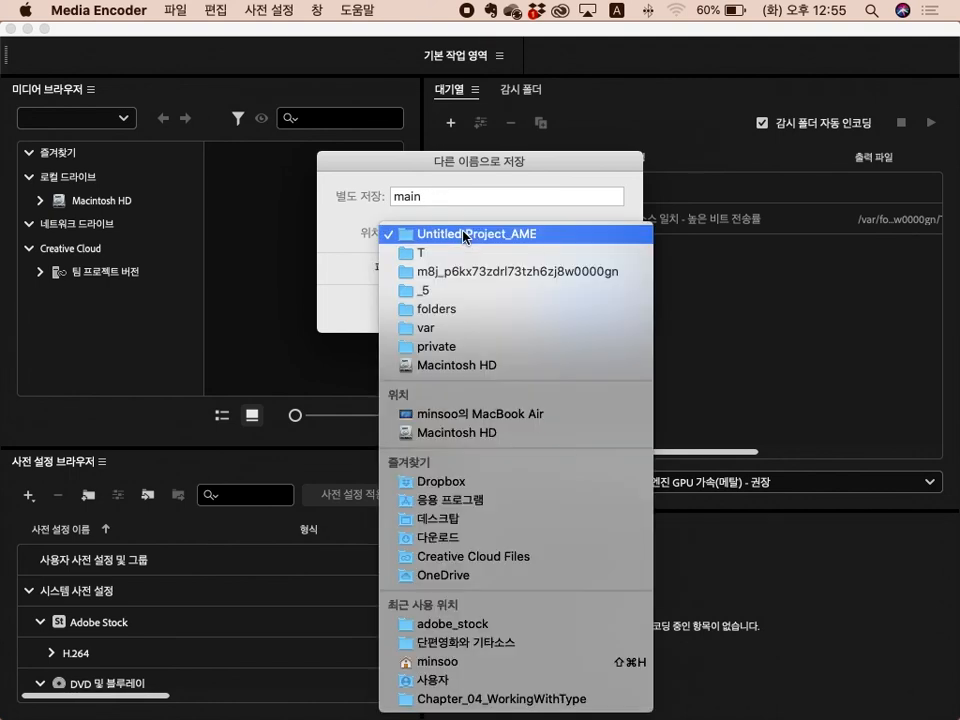
pyautogui.click(507, 520)
pyautogui.click(581, 304)
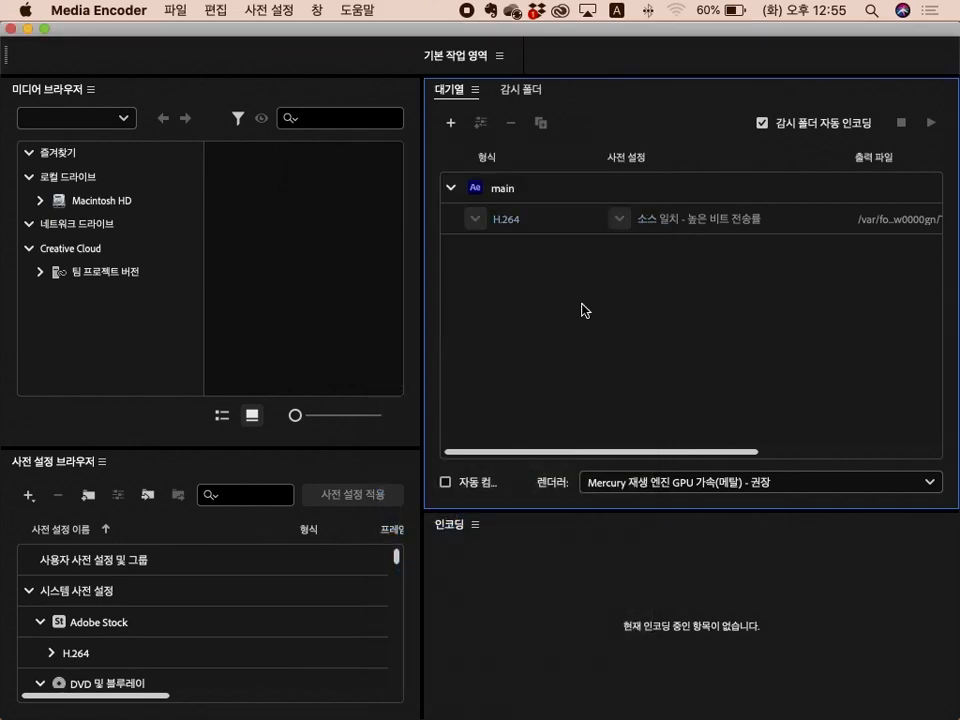
# - Start encoding the queue, minimize Media Encoder when it is done and open main.mp4 from the desktop in QuickTime Player
pyautogui.click(931, 124)
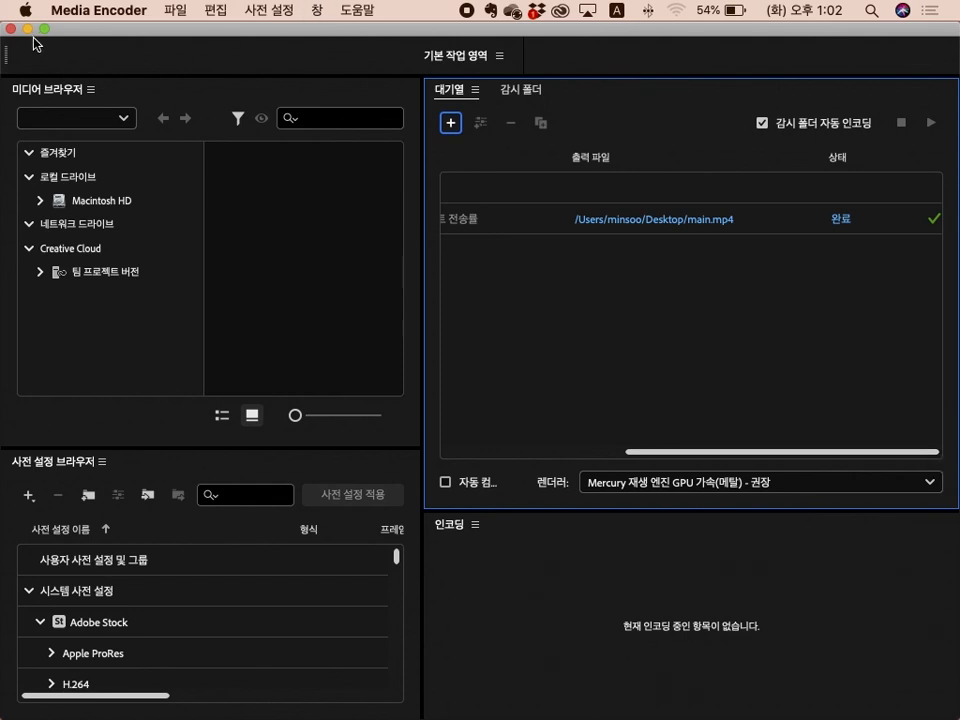
pyautogui.click(28, 29)
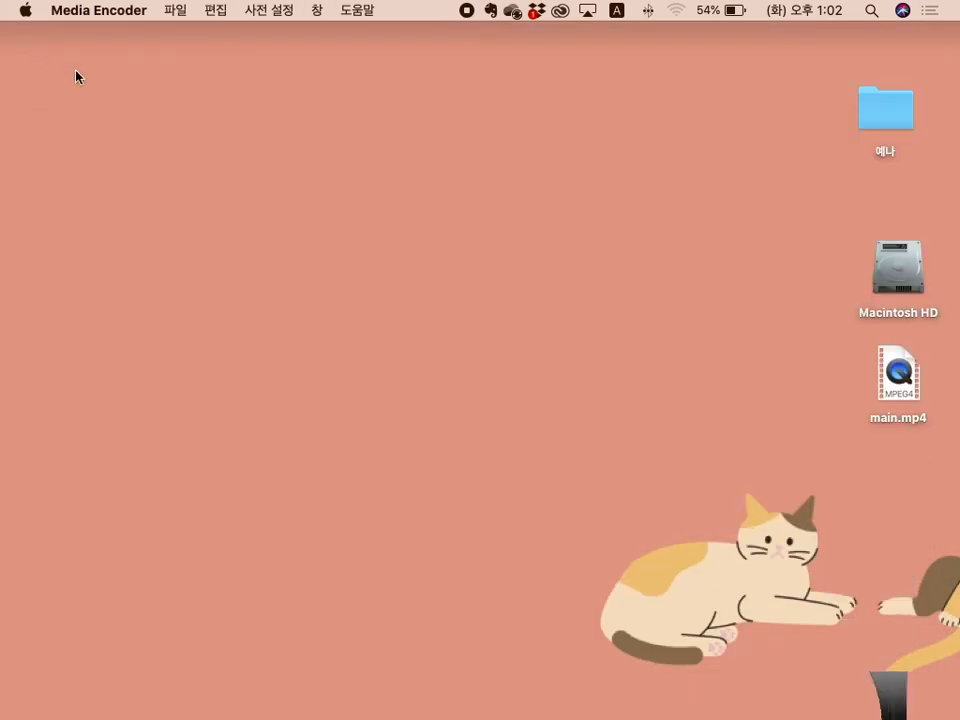
pyautogui.doubleClick(886, 396)
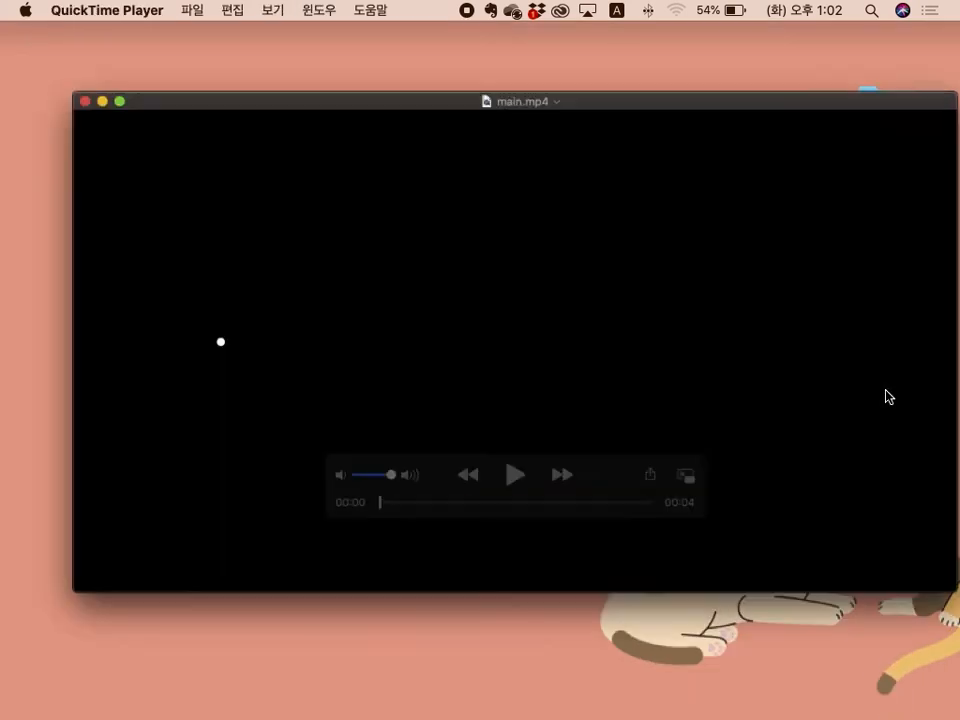